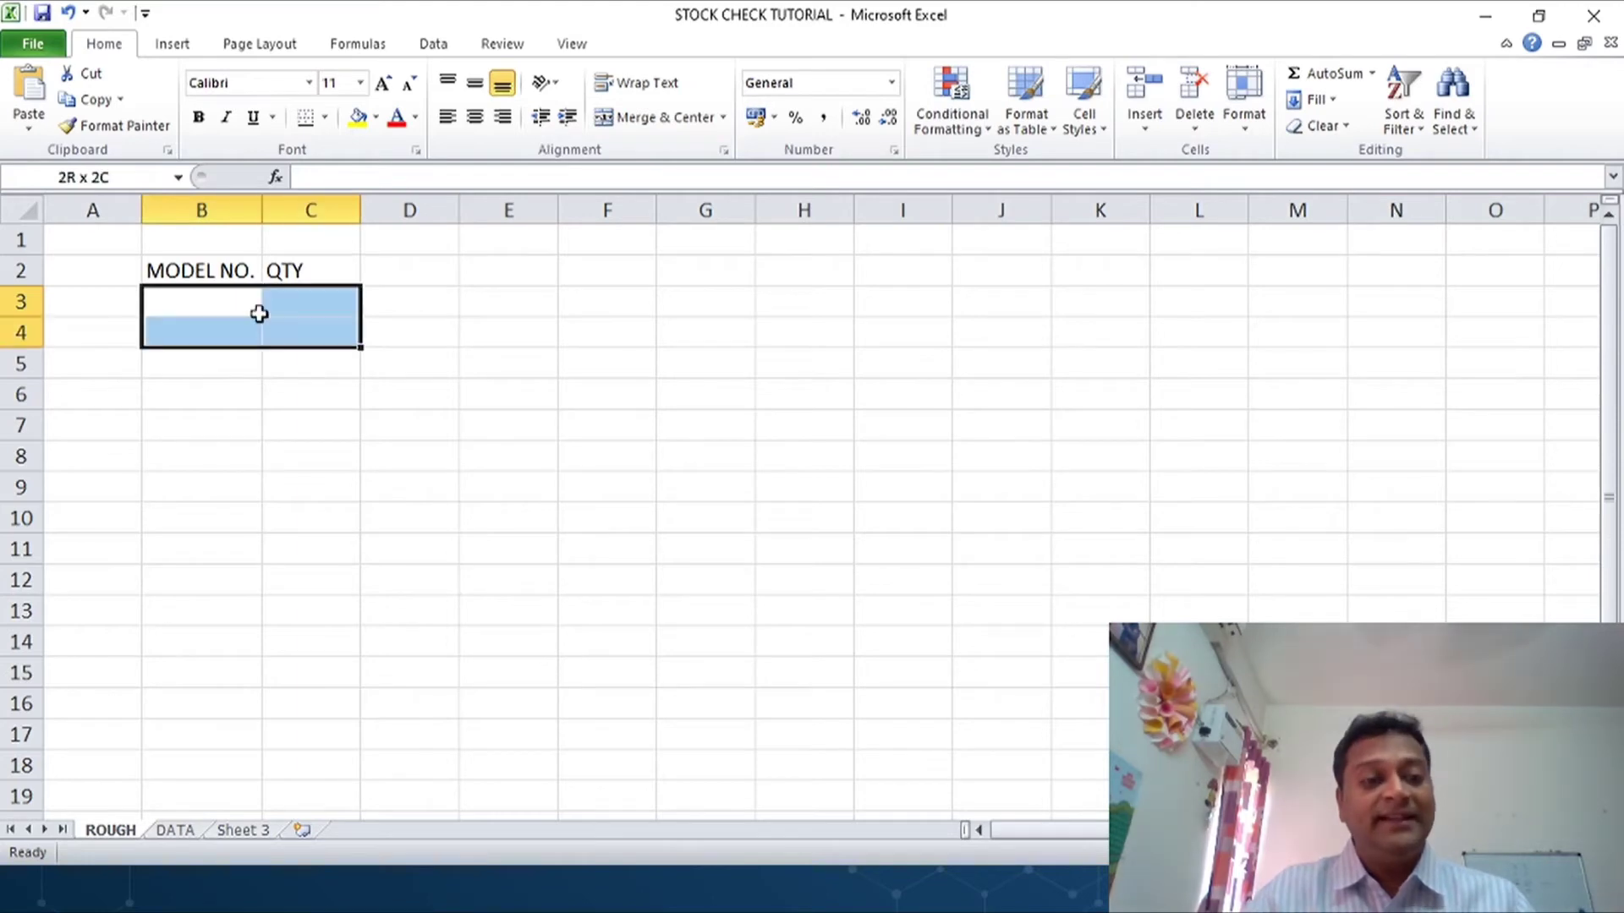
- Enter the heading SYSTEM in cell C1, above the QTY heading
key("Up")
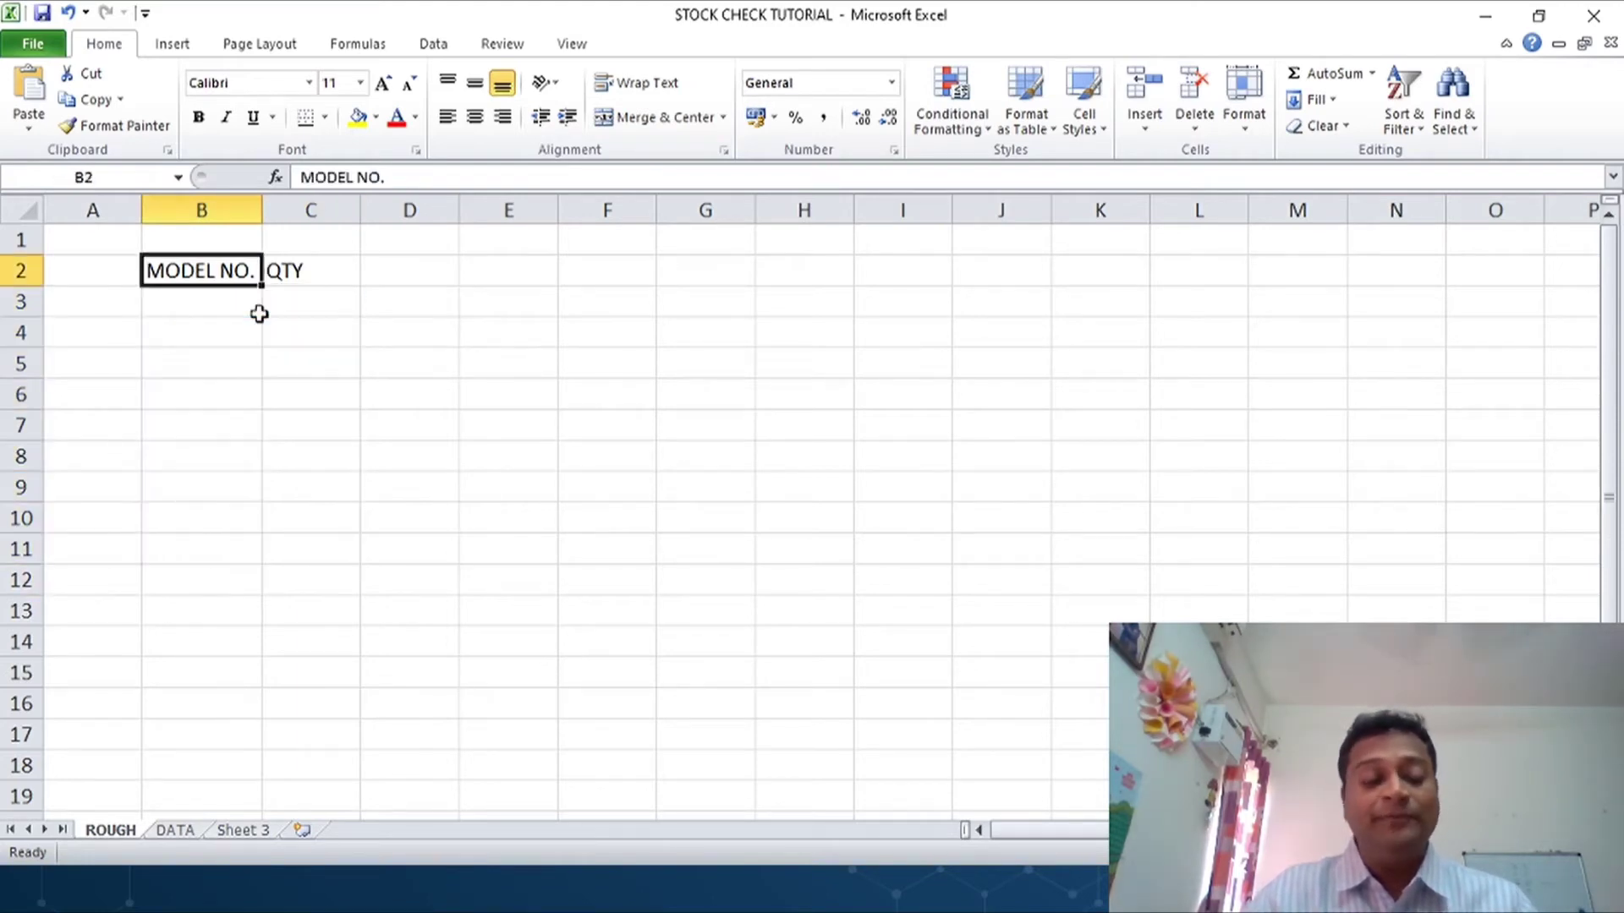
key("Right")
key("Up")
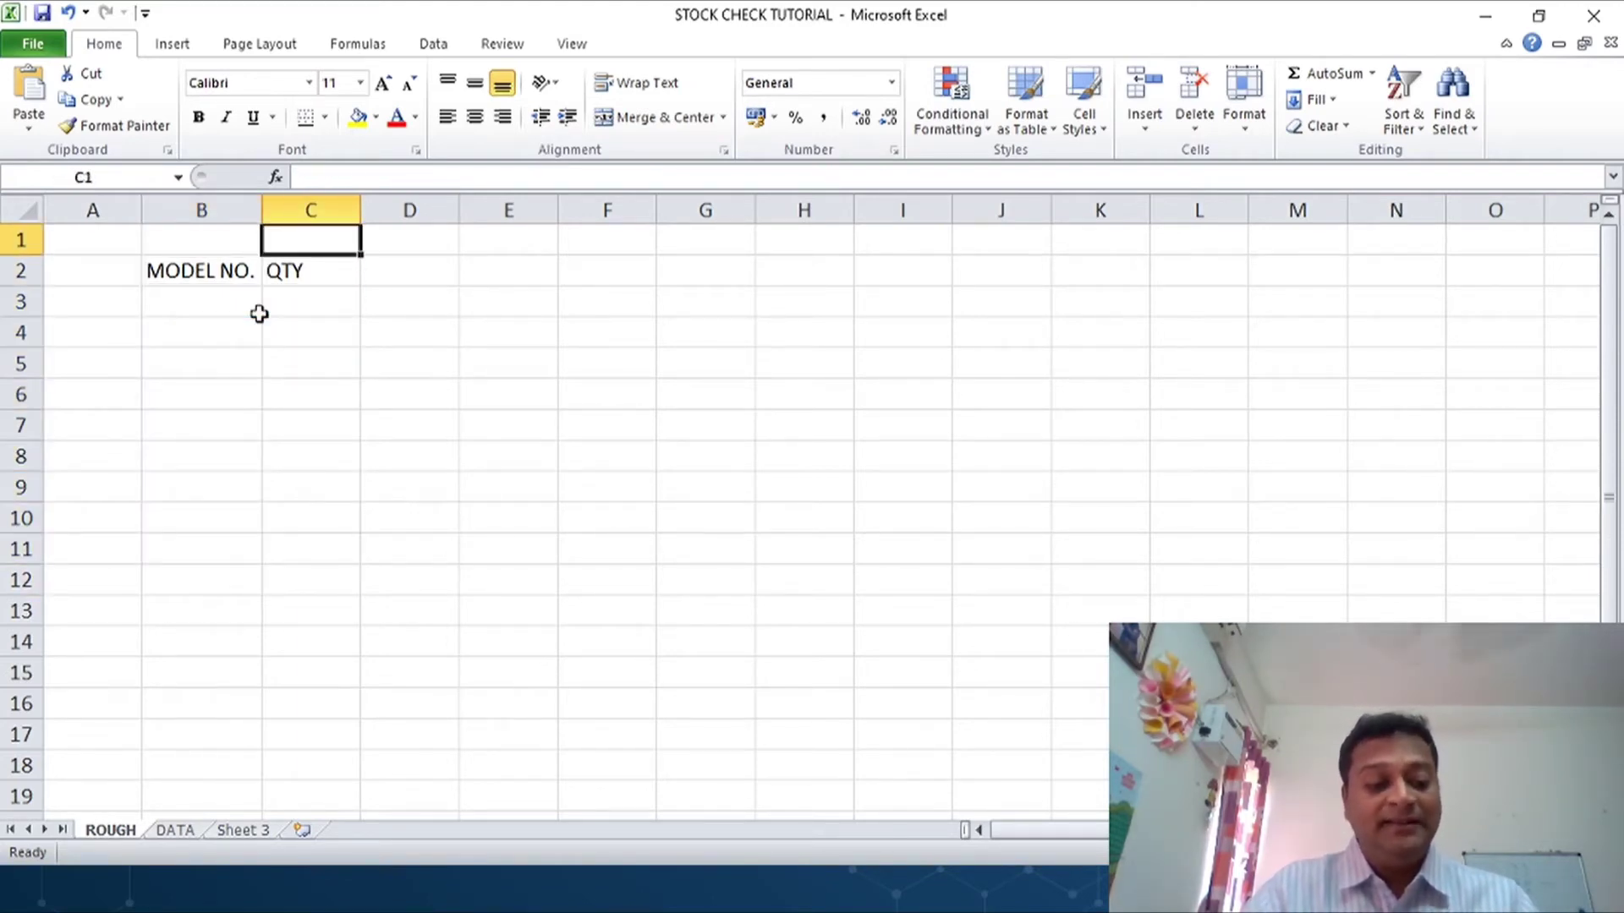
type("A")
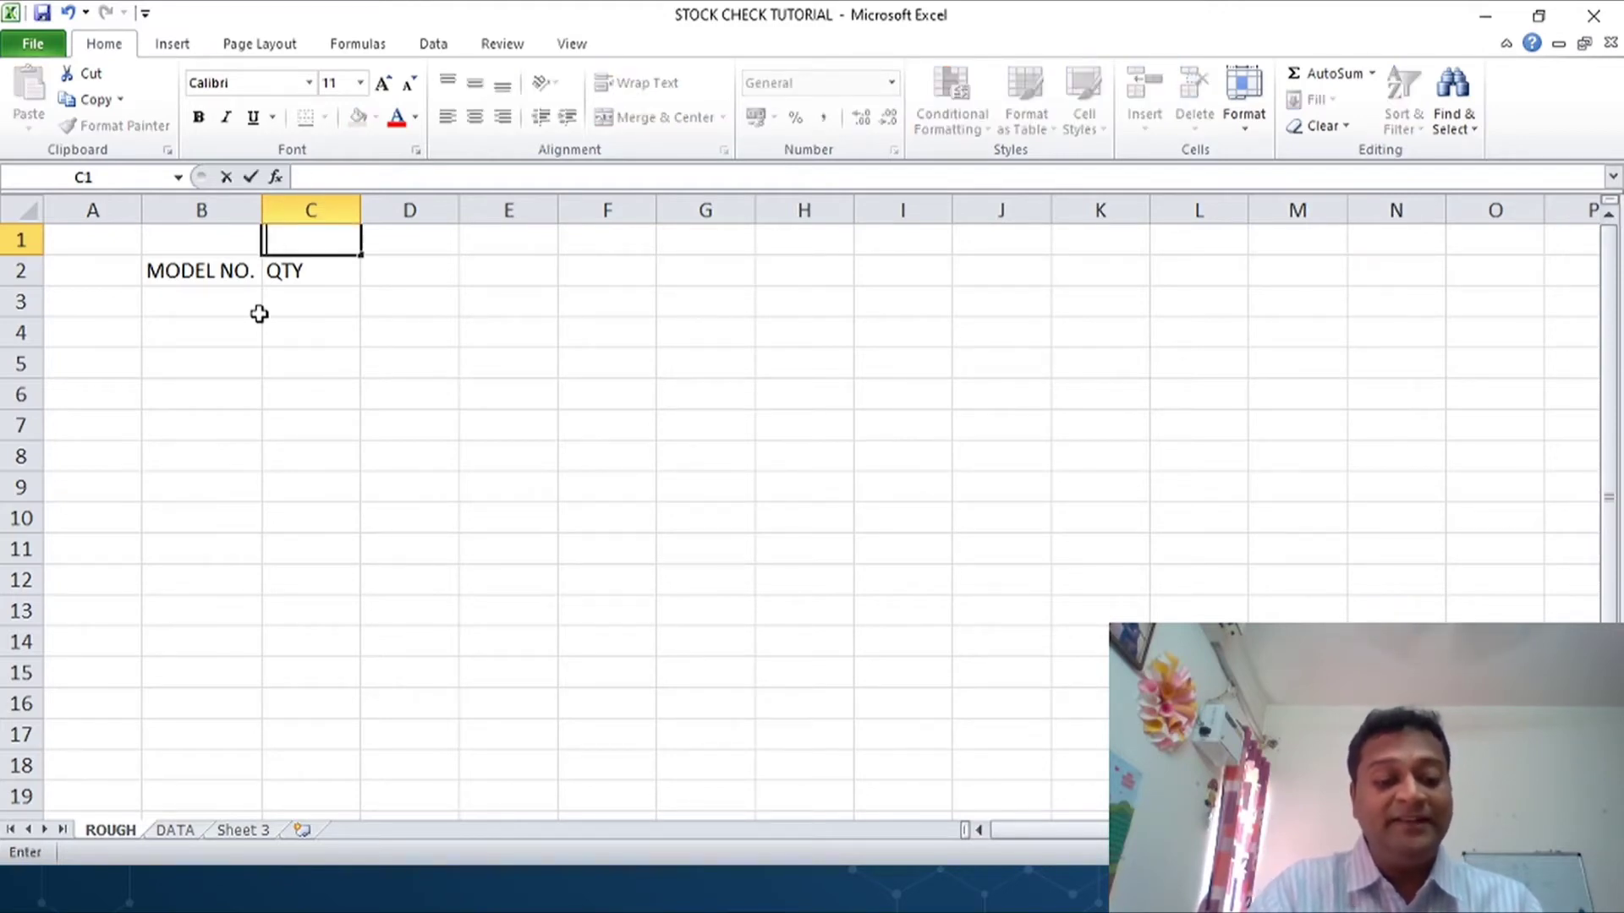
type("YSTEM")
key("Return")
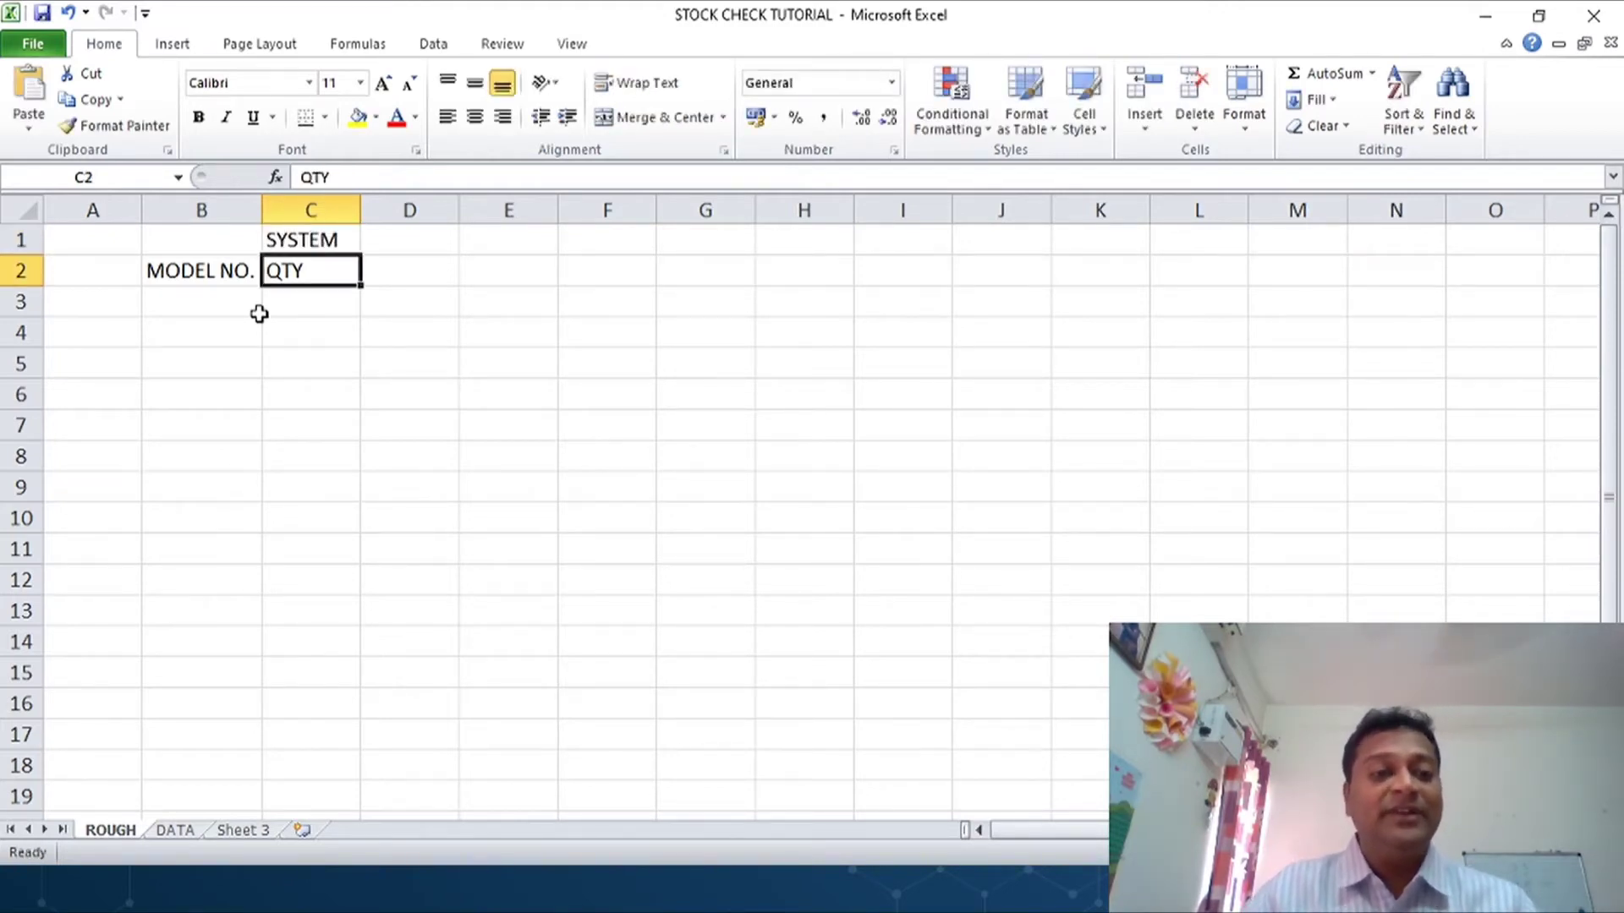
- List the models A, B and C in cells B3 to B5 under MODEL NO
key("Right")
key("Right")
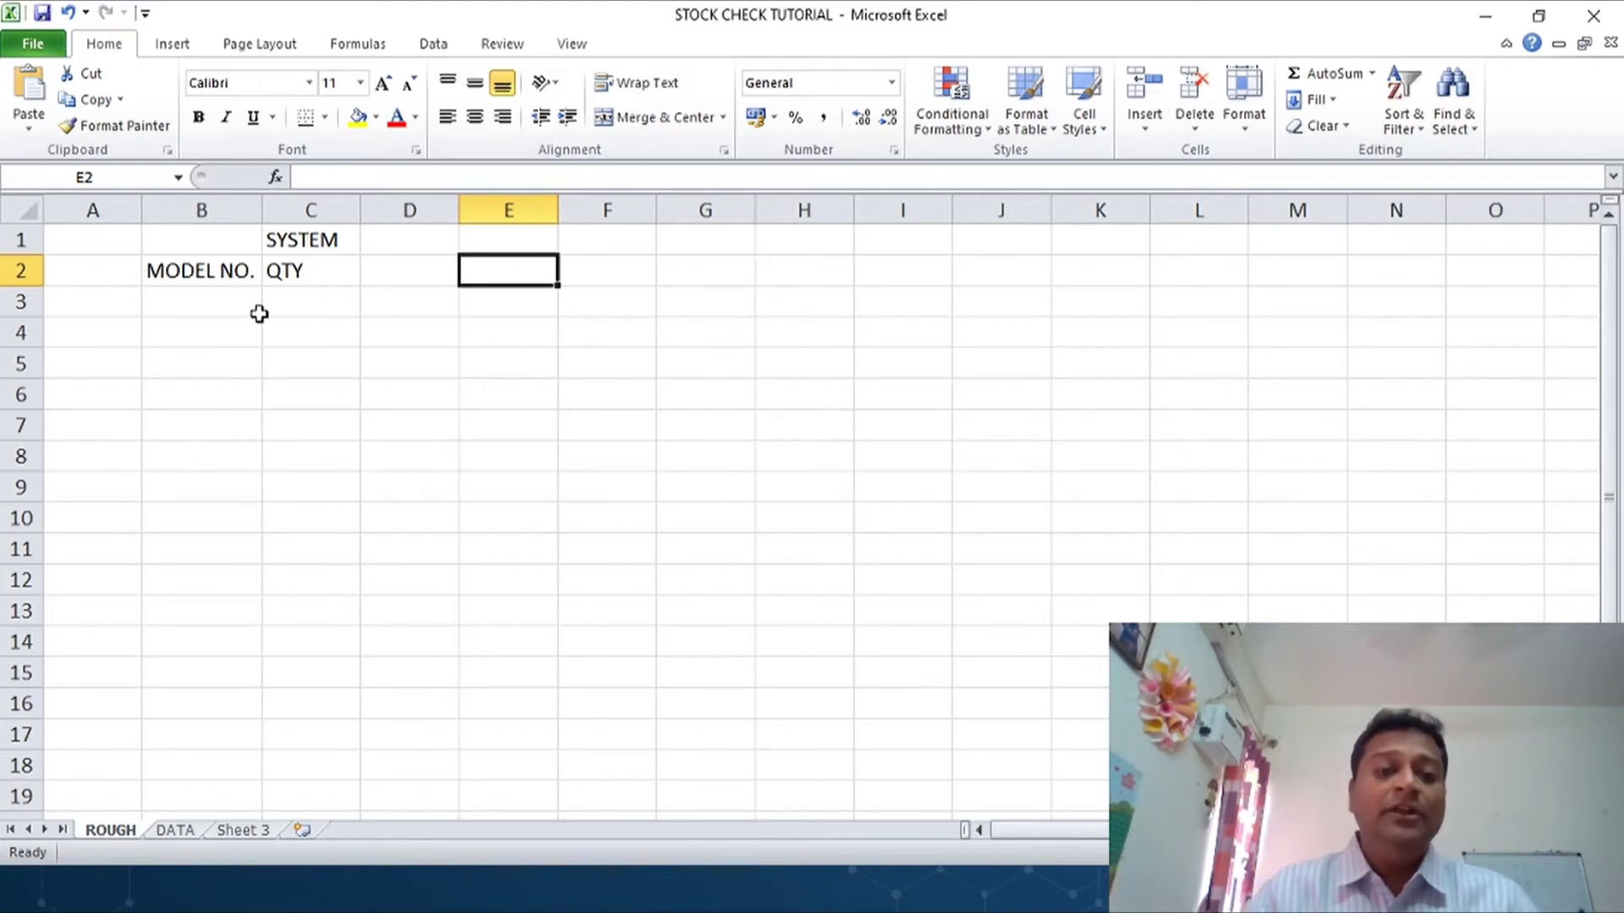
key("Left")
key("Left")
key("Down")
key("Left")
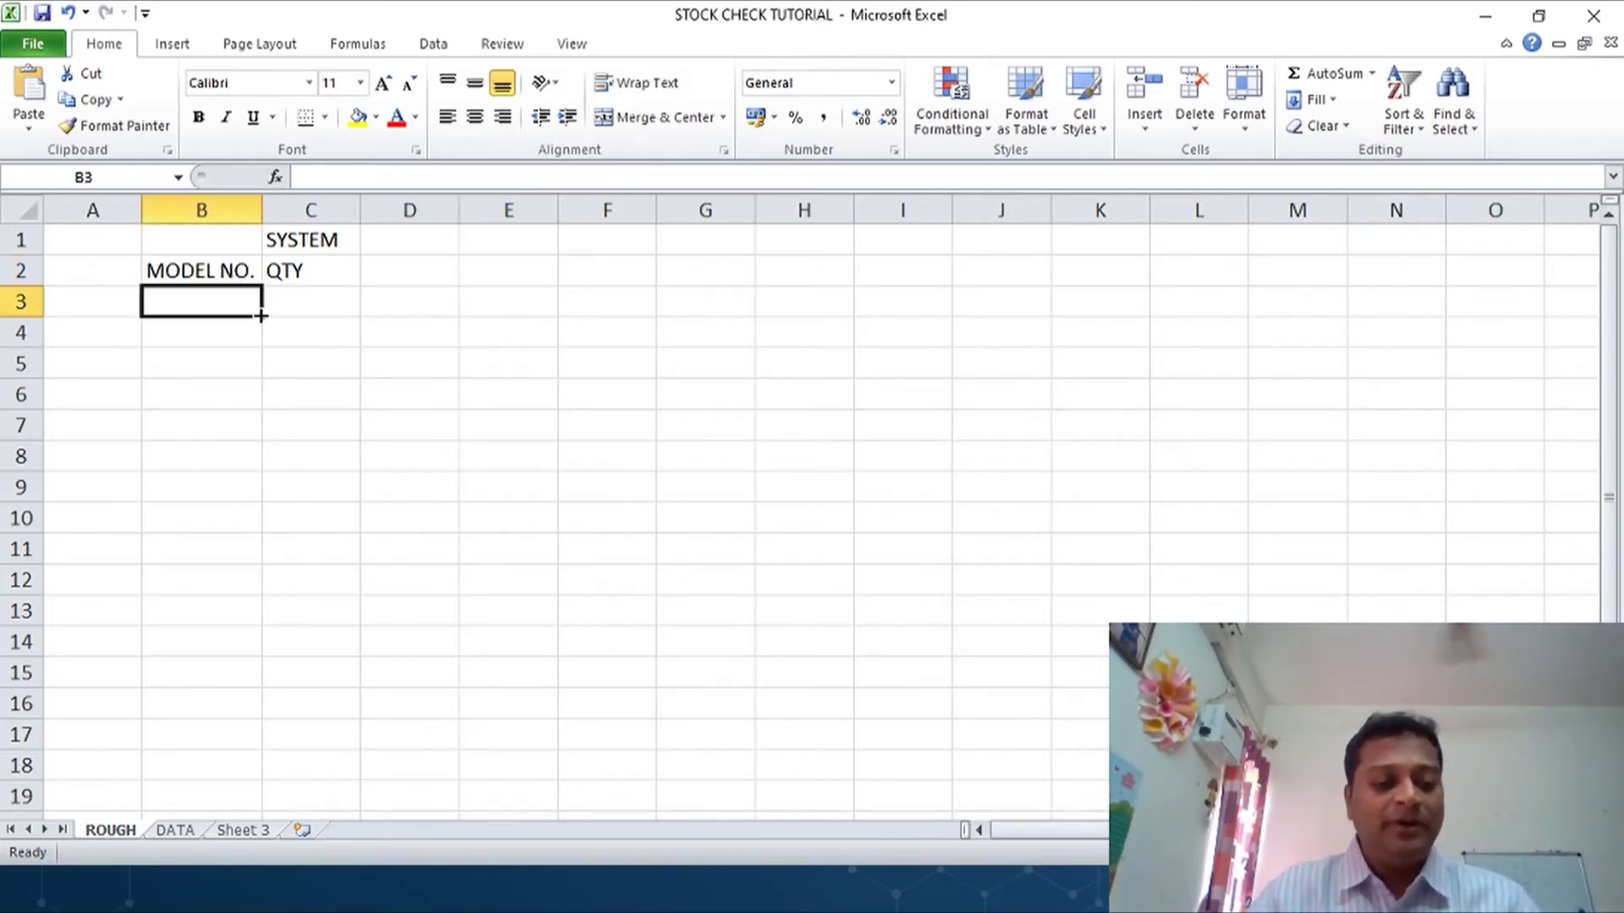
type("A")
key("Return")
type("B")
key("Return")
type("C")
- Add the column headings RACK 1, RACK 2 and RACK 3 in cells D2 to F2
key("Up")
key("Right")
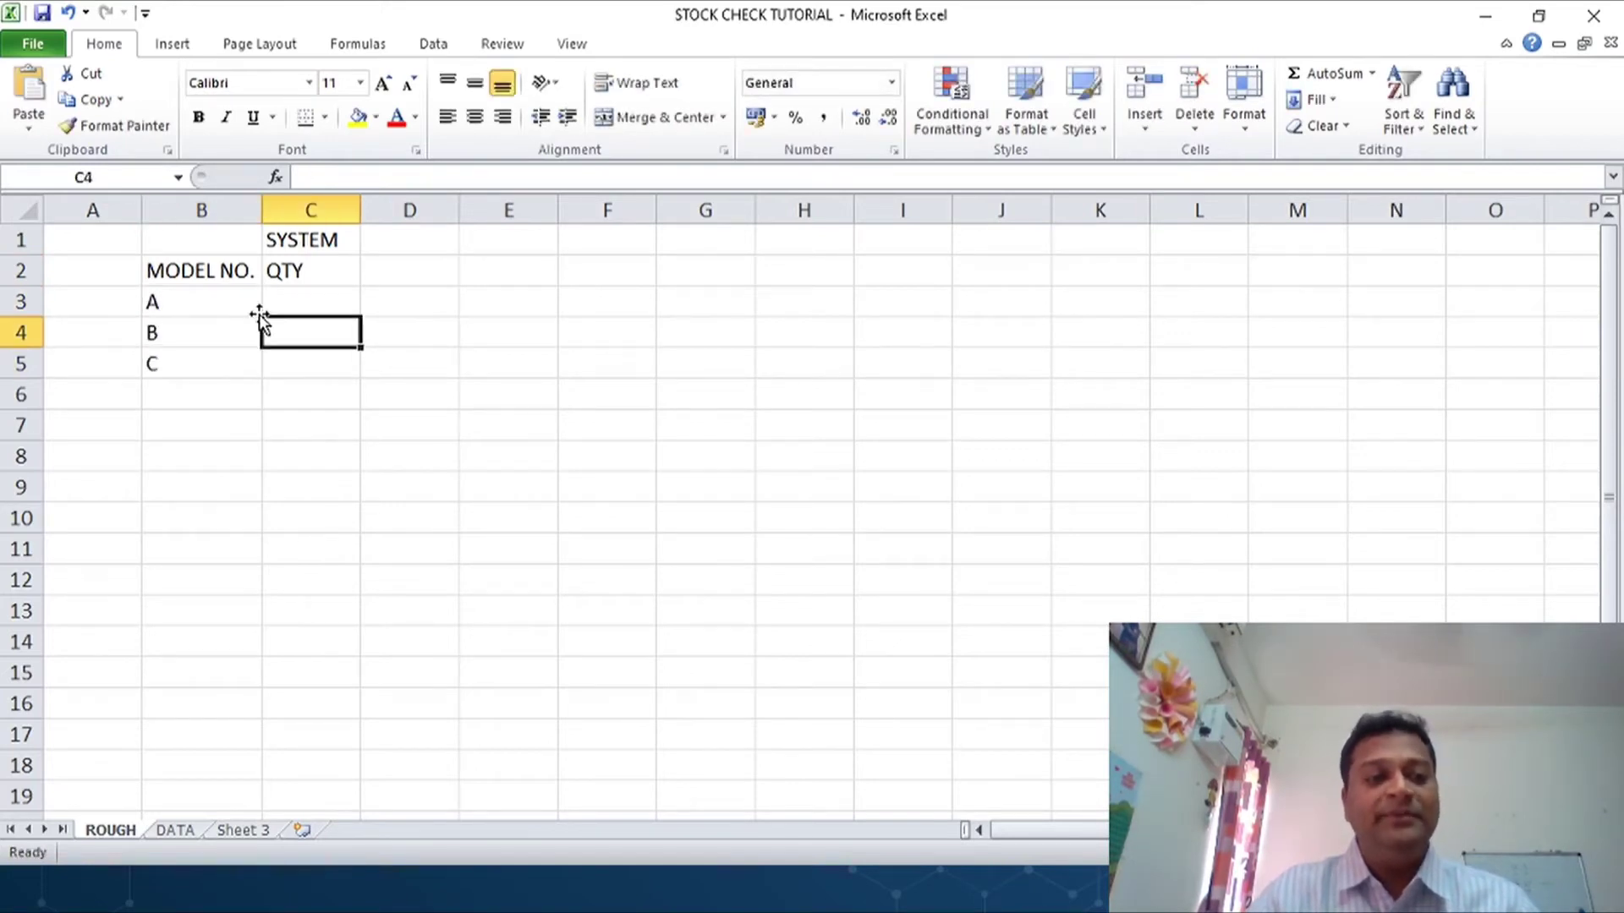
key("Up")
key("Up")
key("Right")
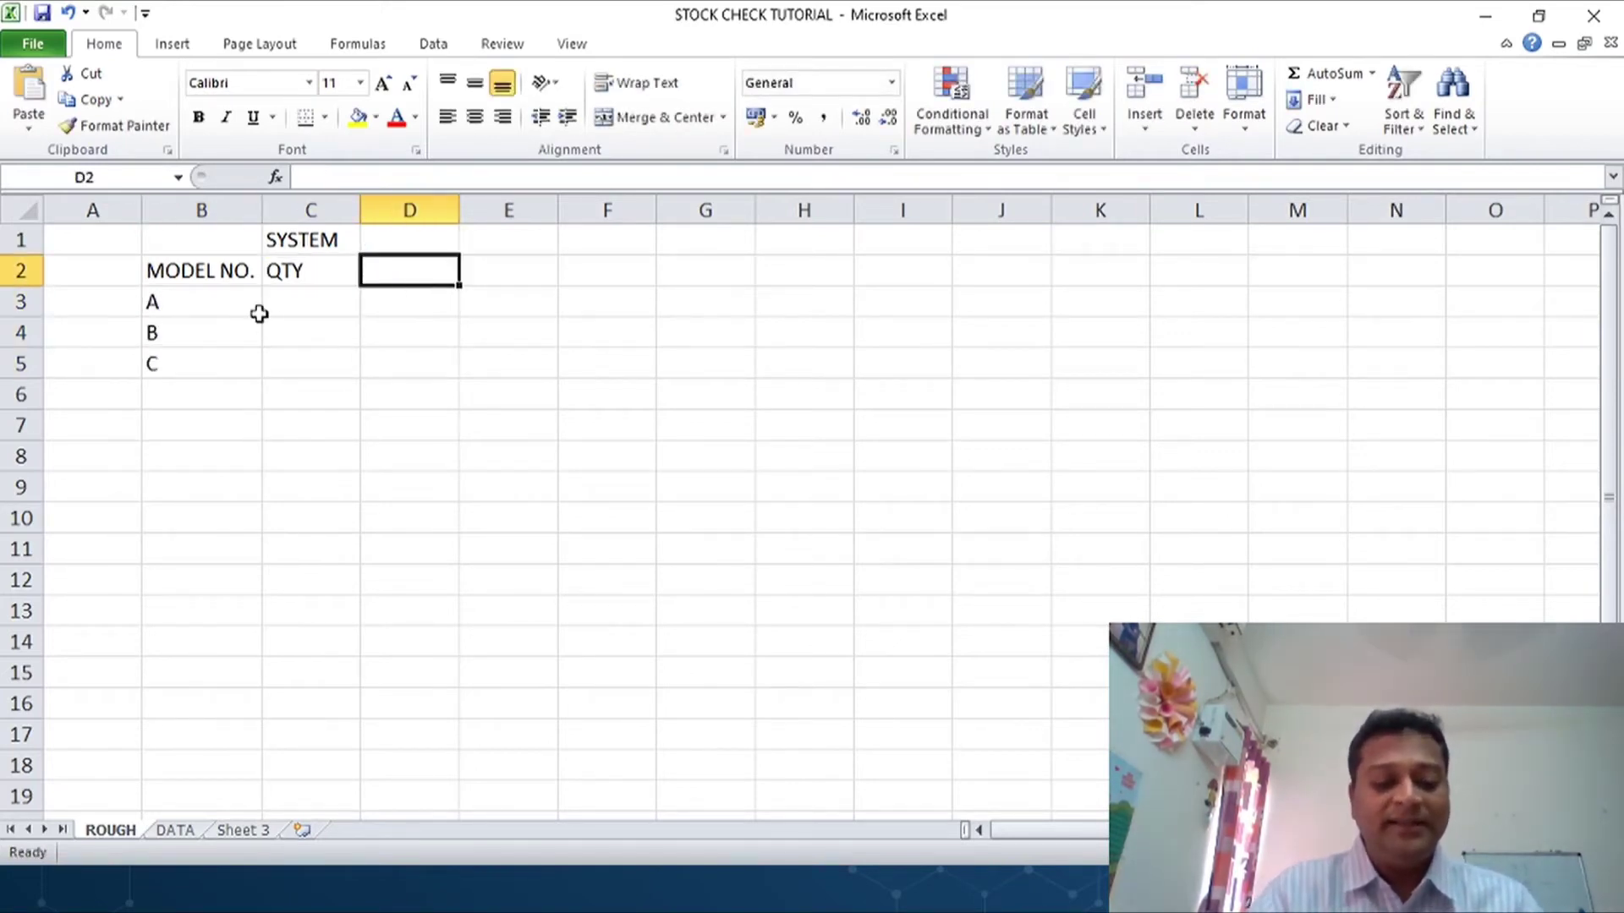
type("LACK 1")
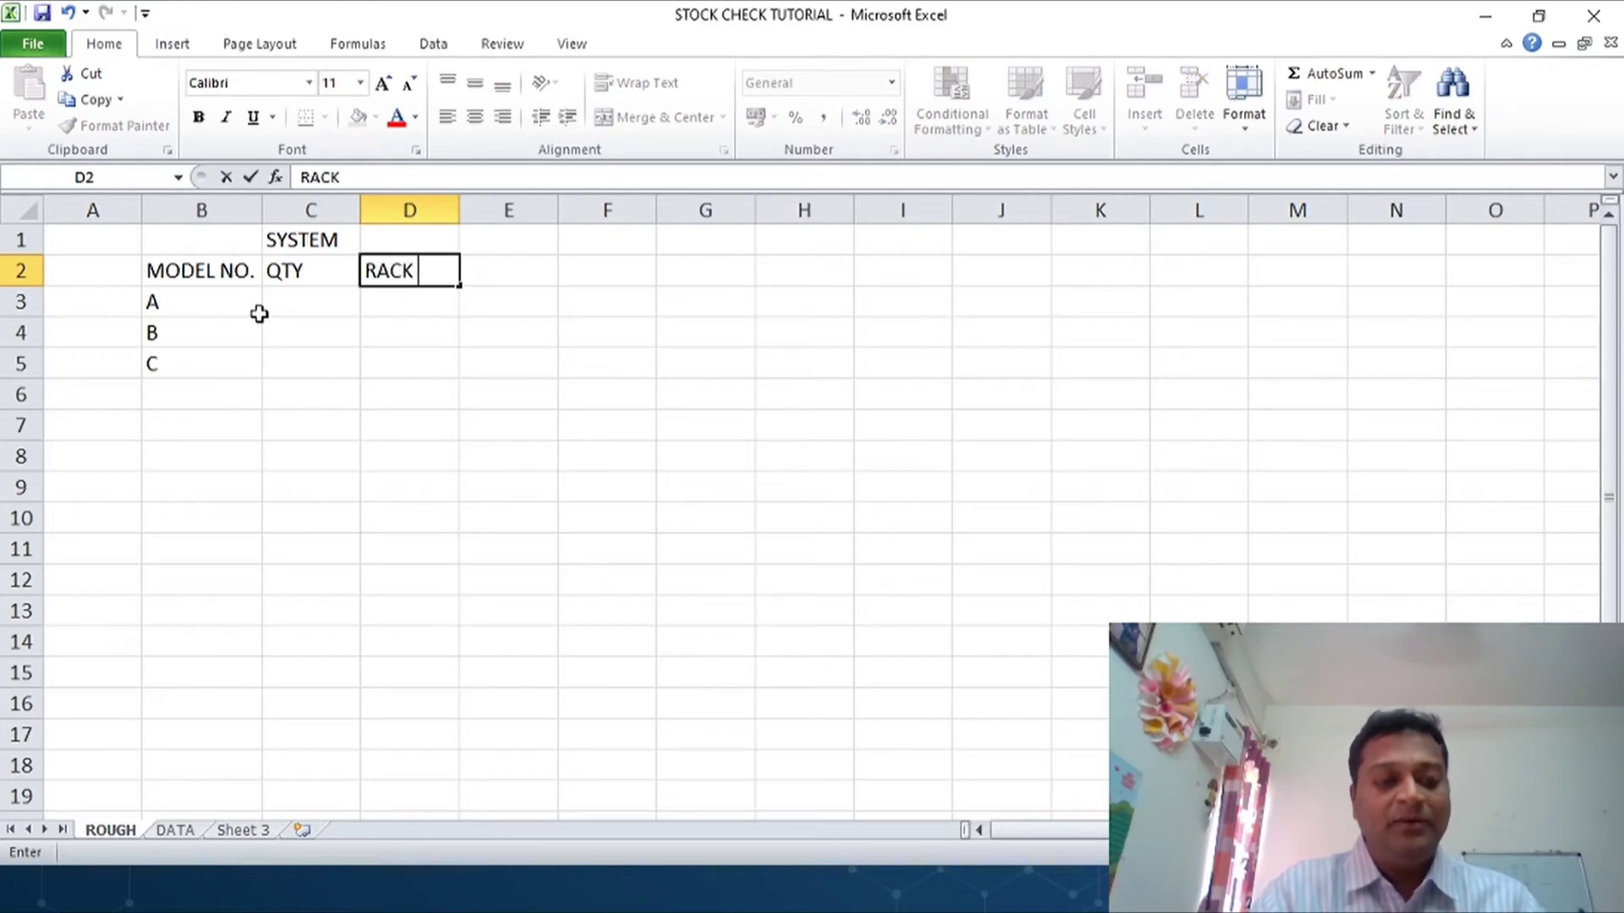
key("Tab")
type("RAC")
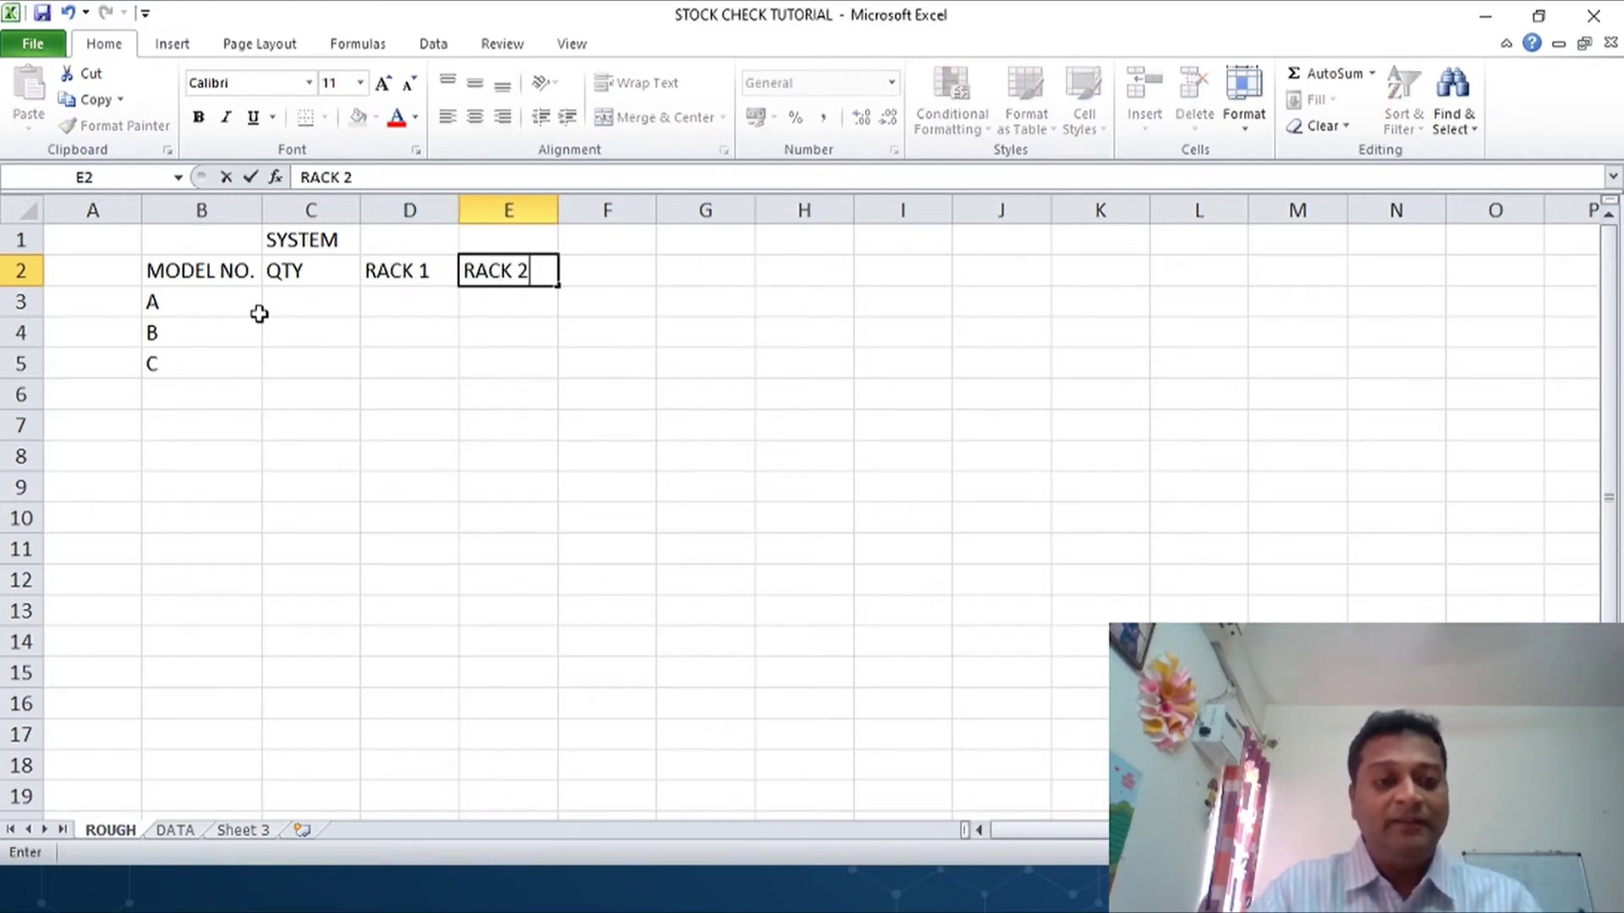
key("Tab")
type("RACK 3")
key("Return")
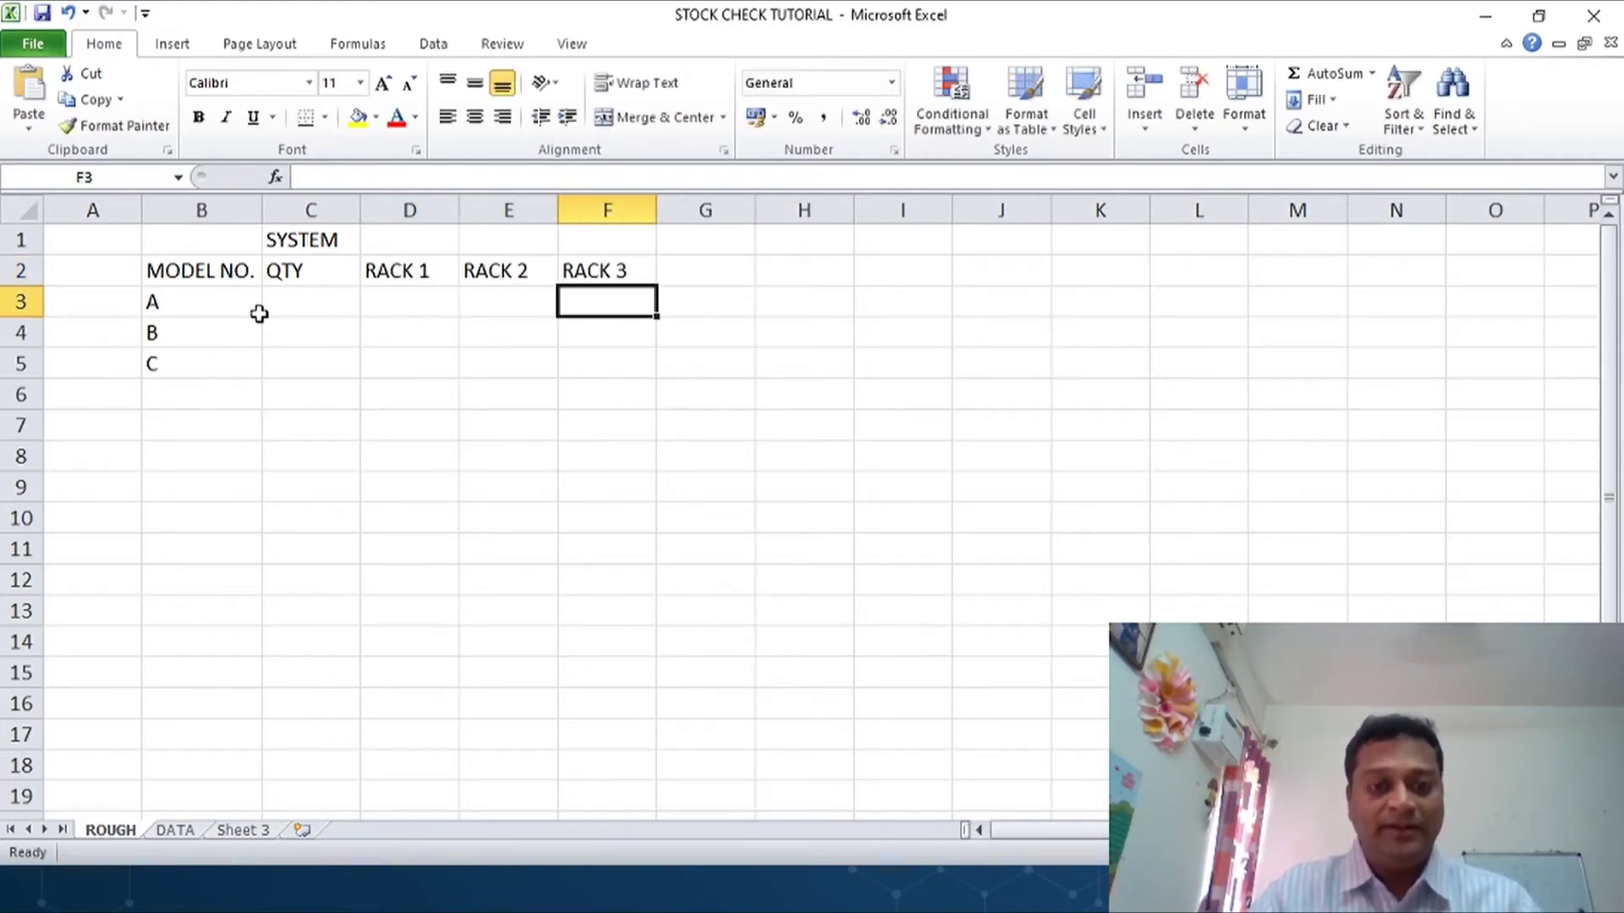
- Enter a system quantity of 10 for each of the models A, B and C in cells C3 to C5
key("Left")
key("Left")
key("Left")
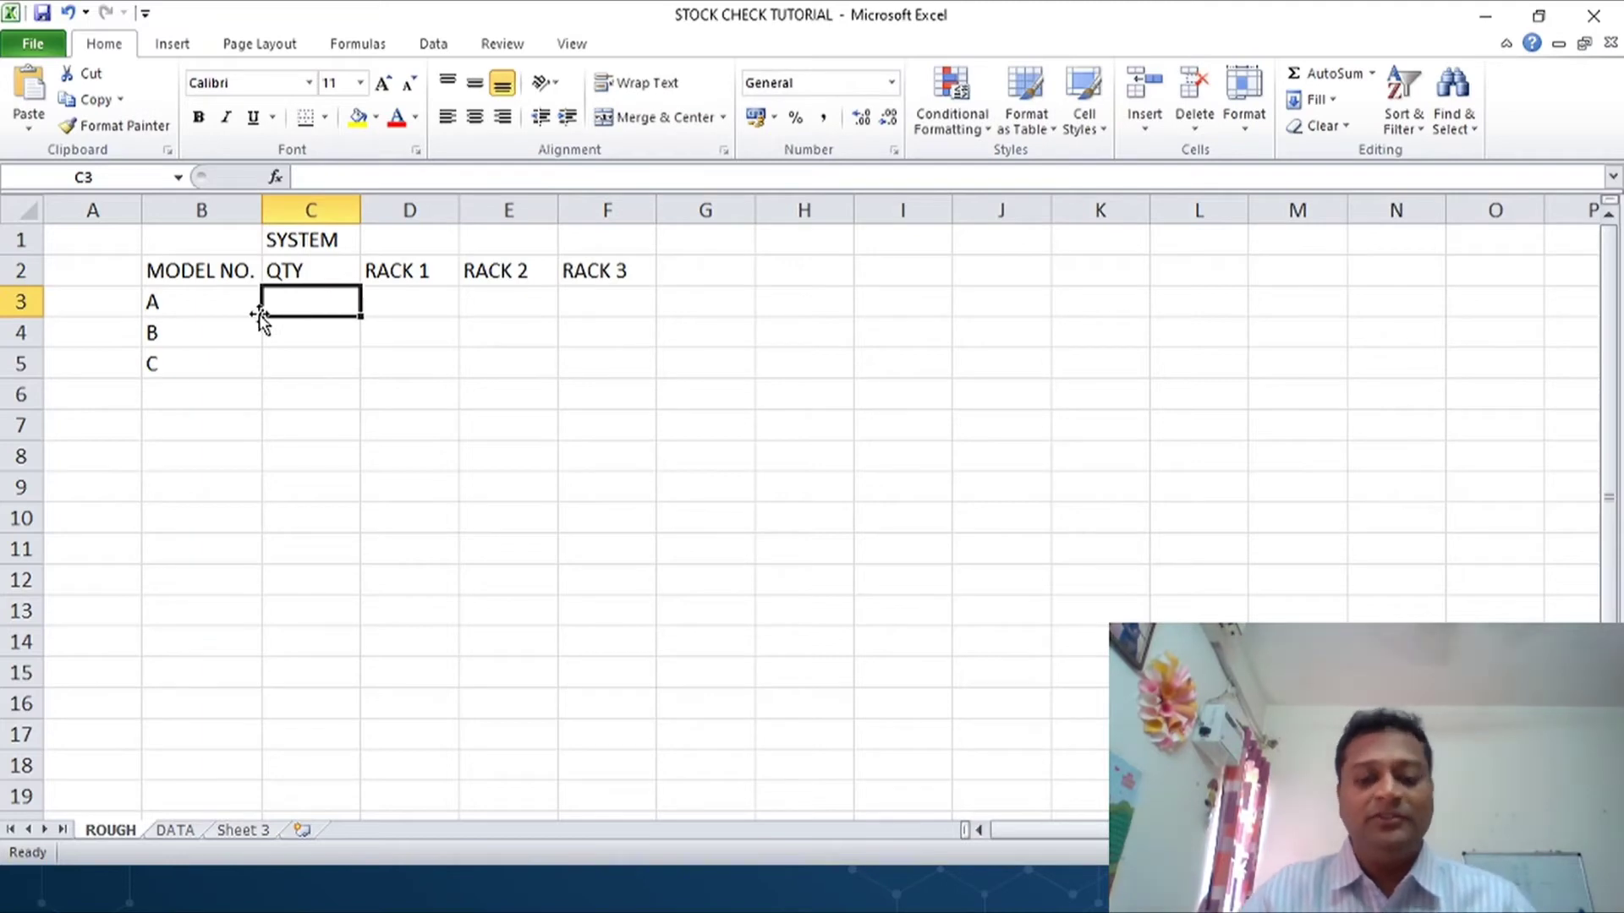
type("10")
key("Return")
type("10")
key("Return")
type("10")
key("Return")
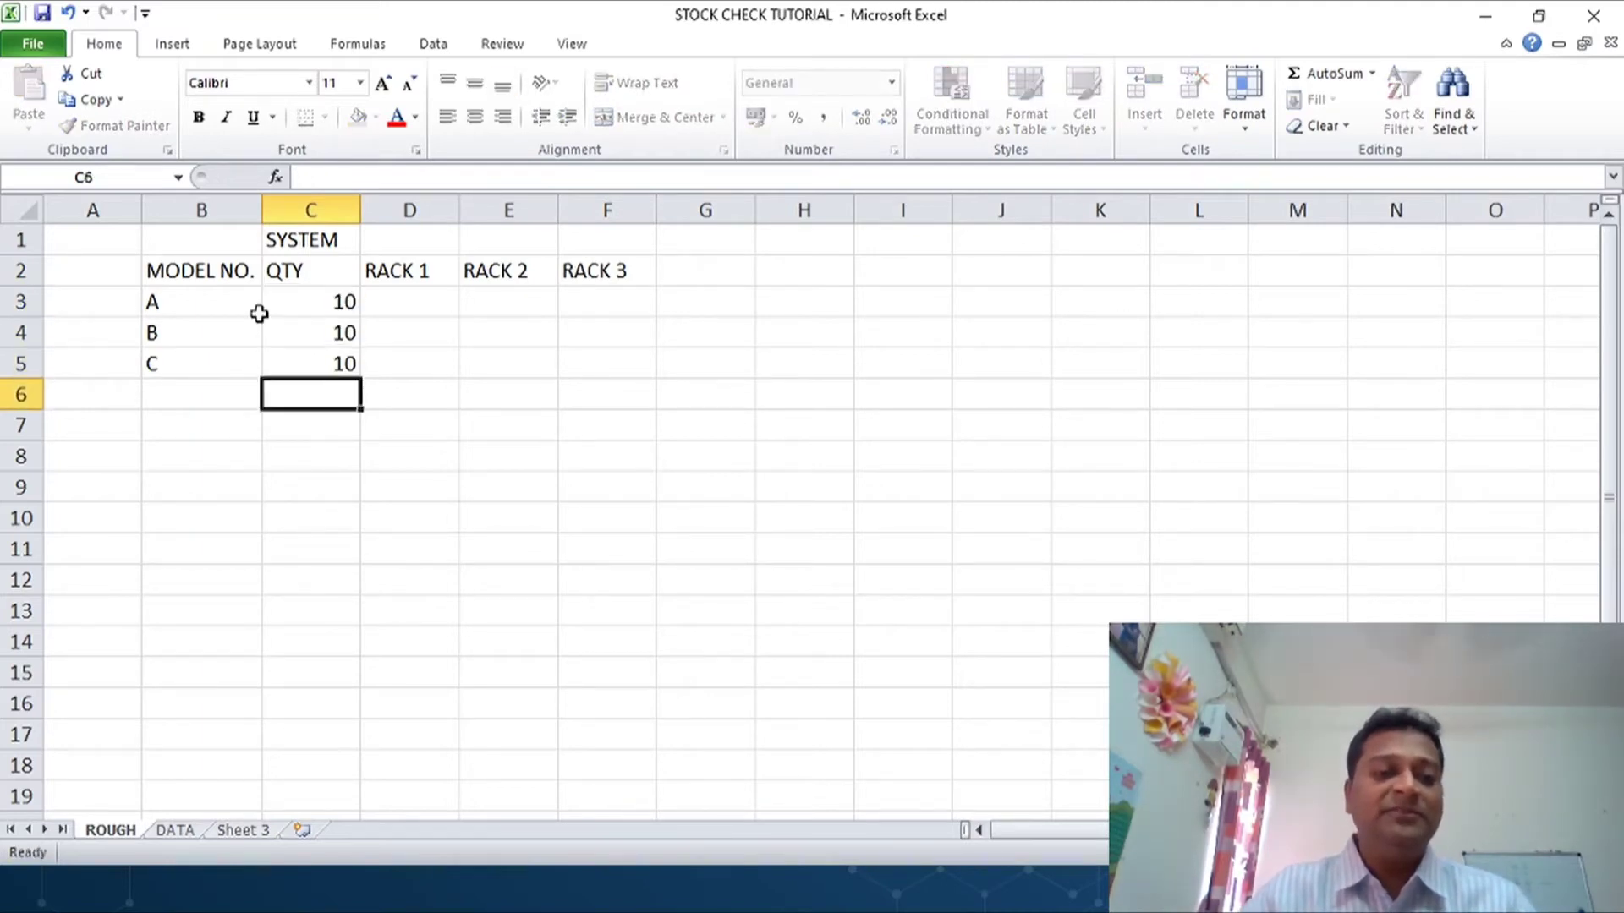
- Enter model A's rack quantities in row 3: 5 for RACK 1, 4 for RACK 2 and 1 for RACK 3
key("Right")
key("Up")
key("Up")
key("Up")
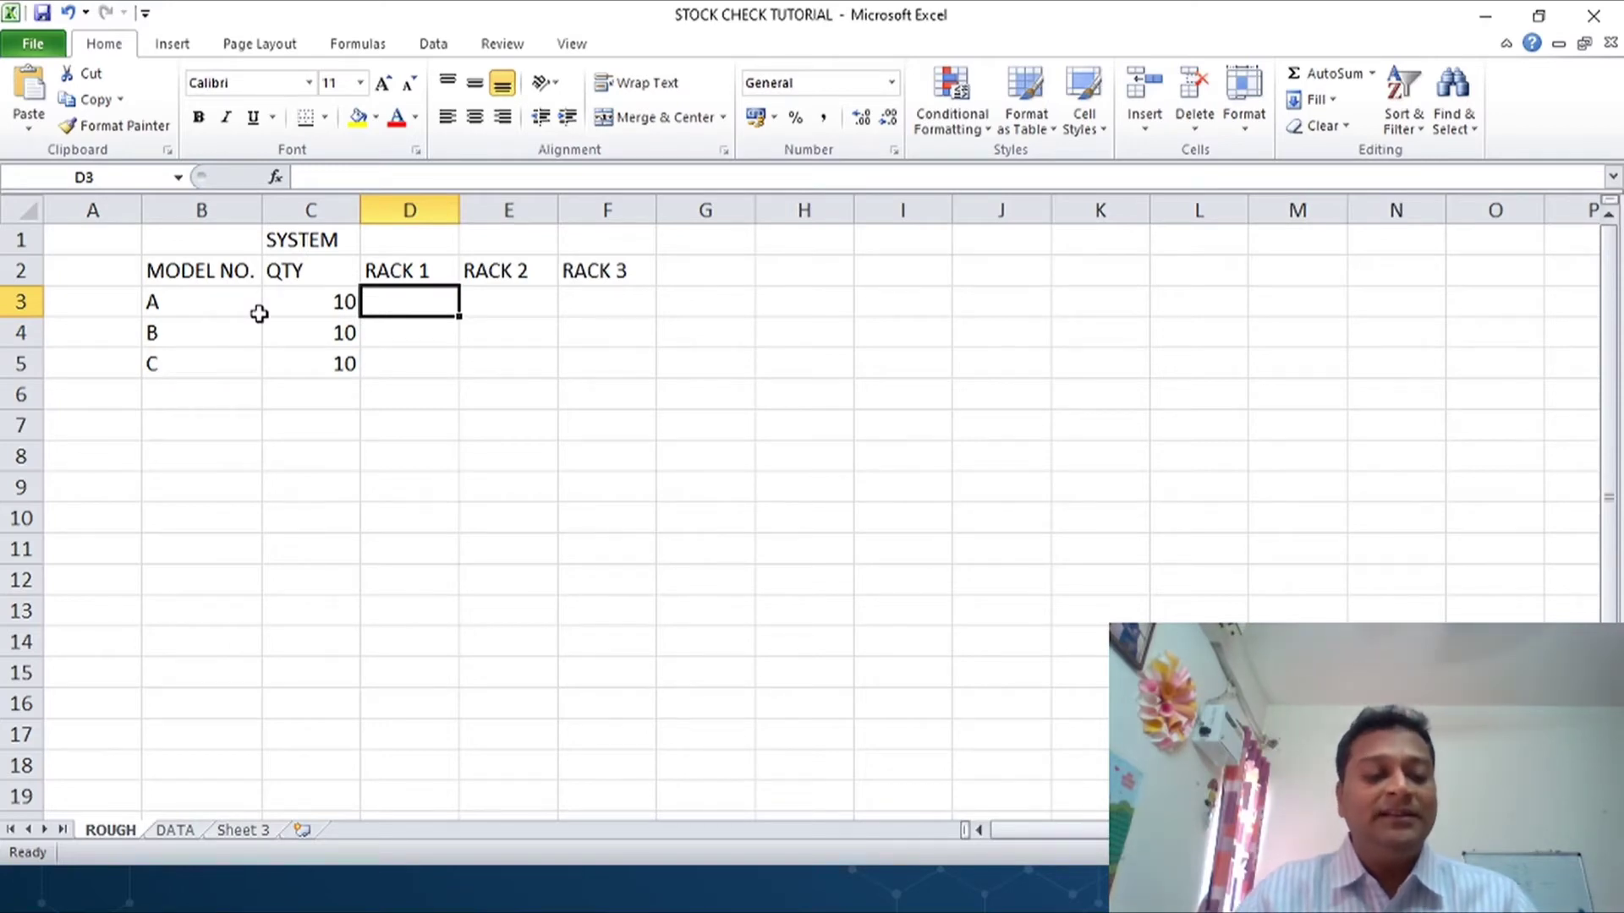
type("5")
key("Return")
key("Up")
key("Right")
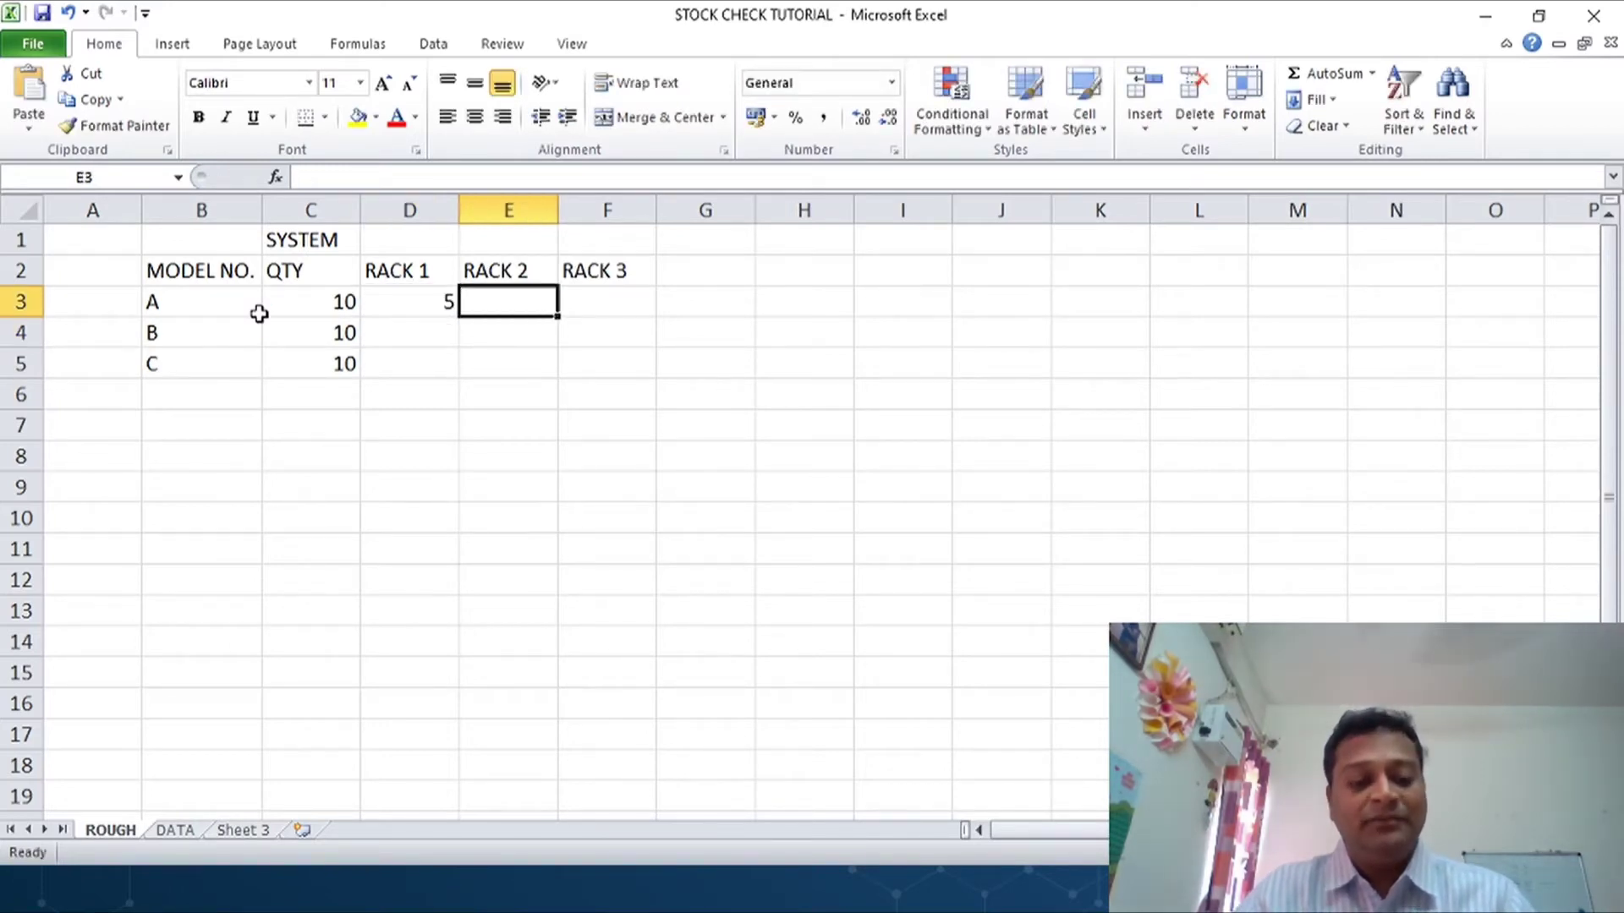
type("4")
key("Right")
type("1")
key("Return")
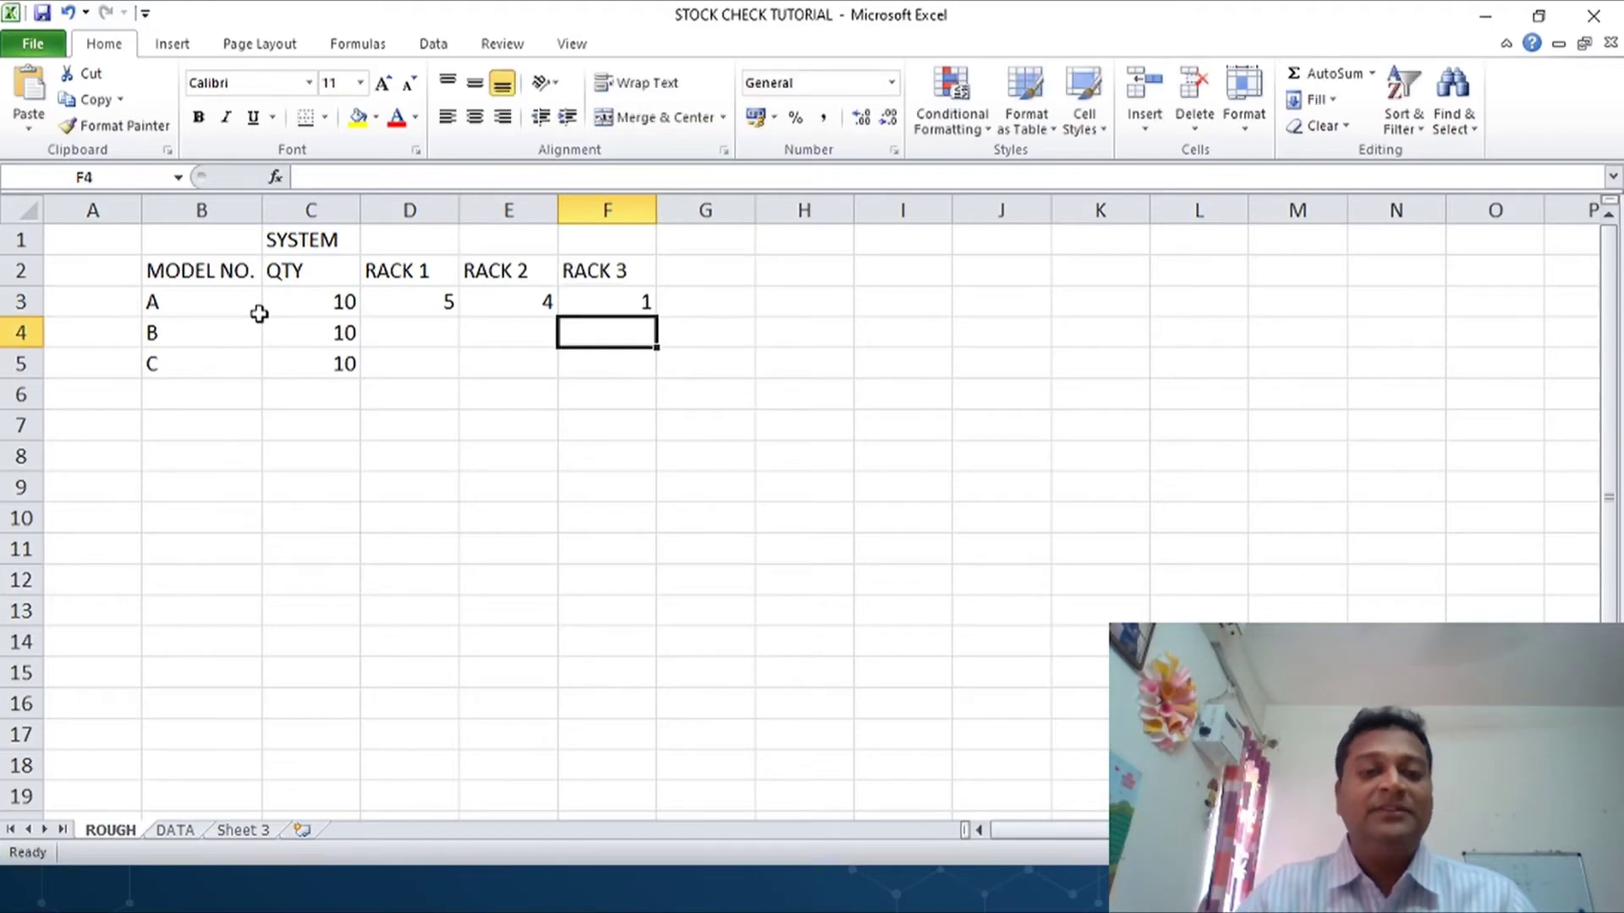
- Enter the heading TOTAL QTY in cell G2 and ACTUAL above it in G1
key("Up")
key("Left")
key("Left")
key("Down")
key("Up")
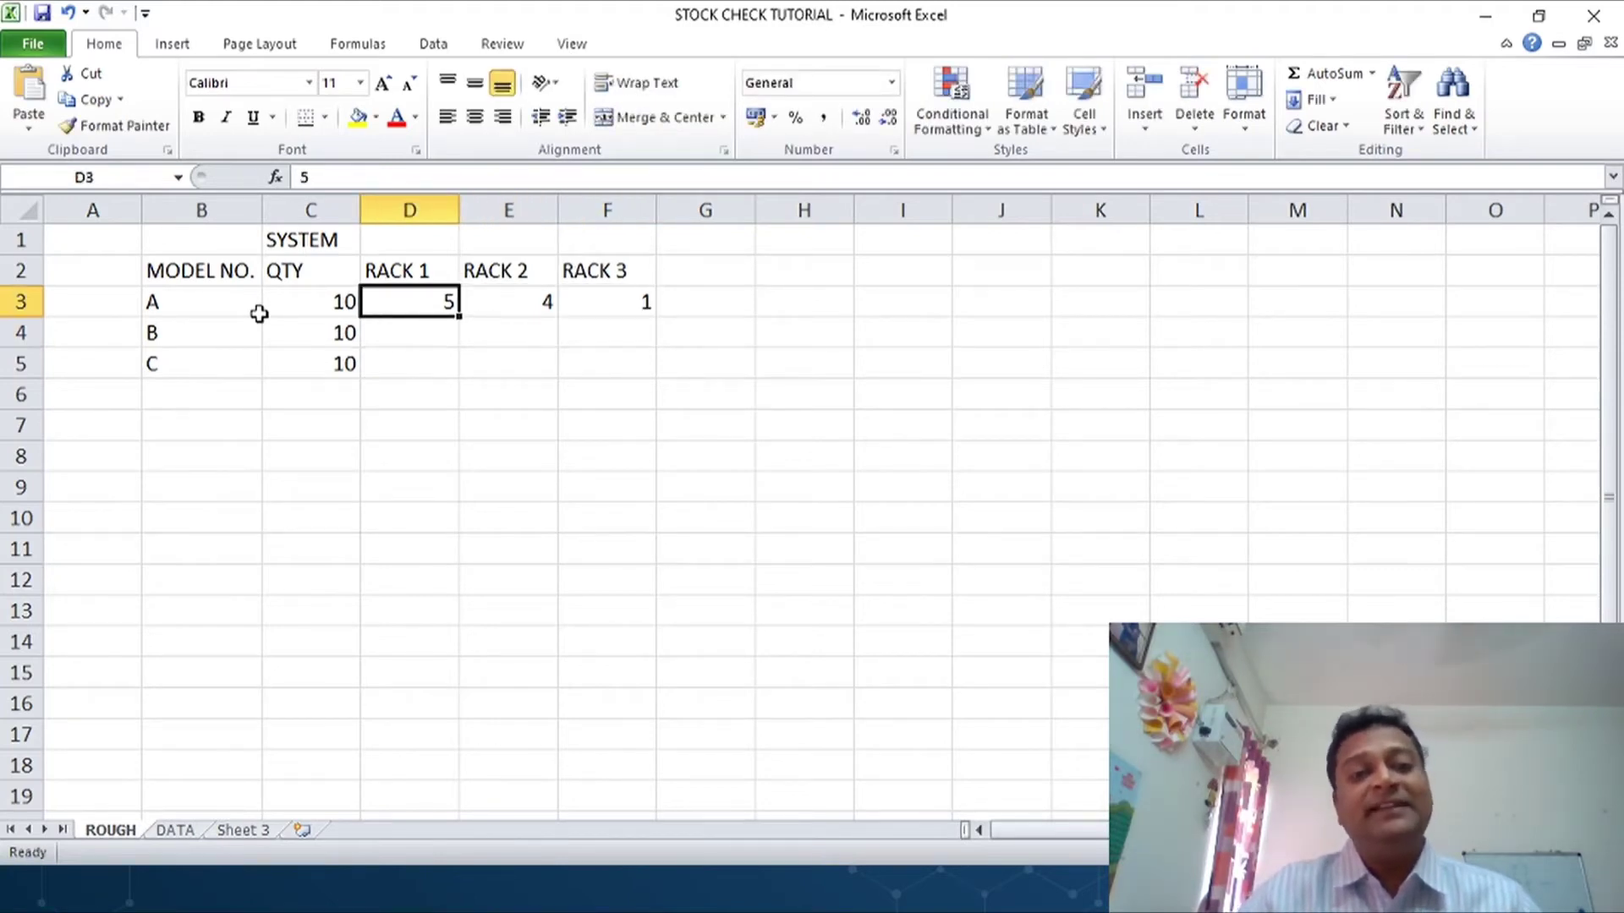
key("Right")
key("Right")
key("Right")
key("Up")
type("TOT")
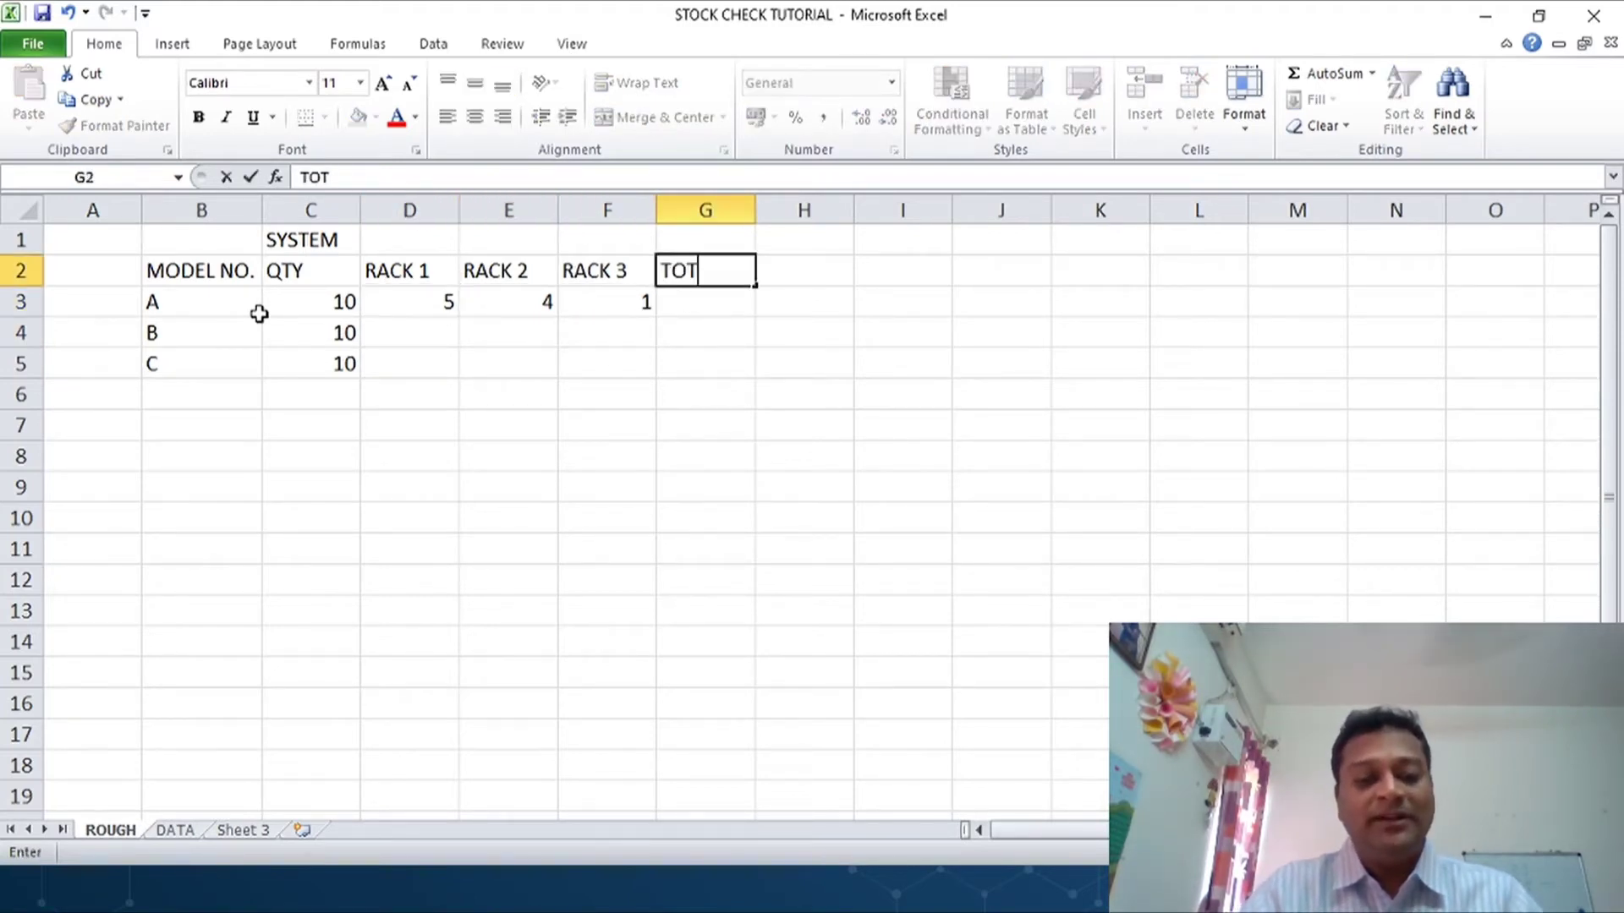
type("AL ")
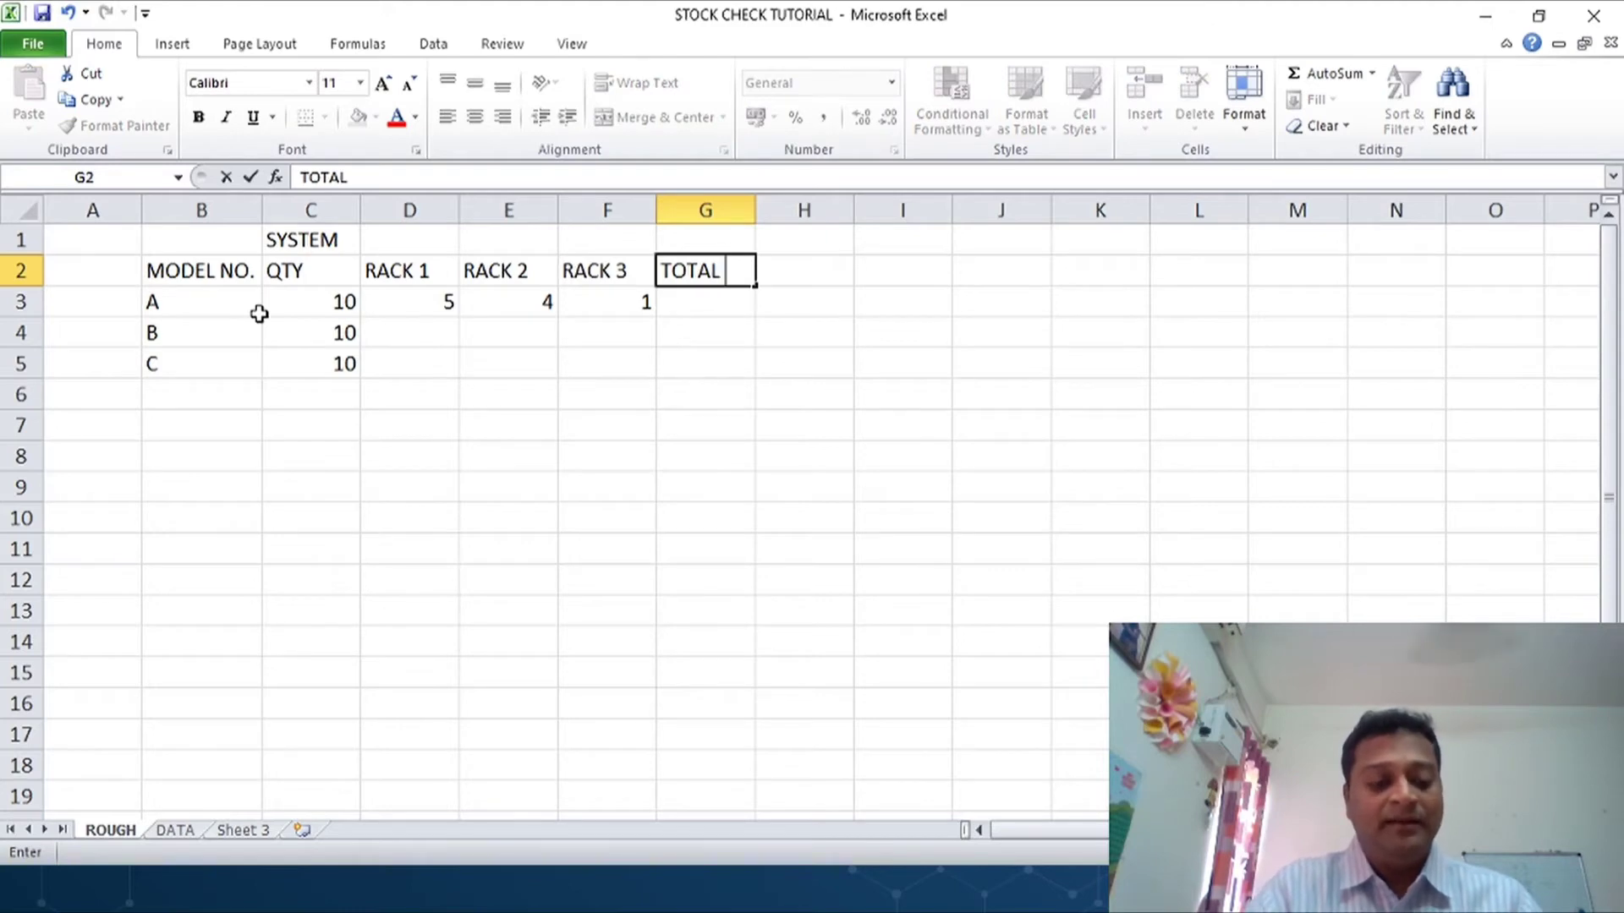
type("QTY")
key("Up")
type("A")
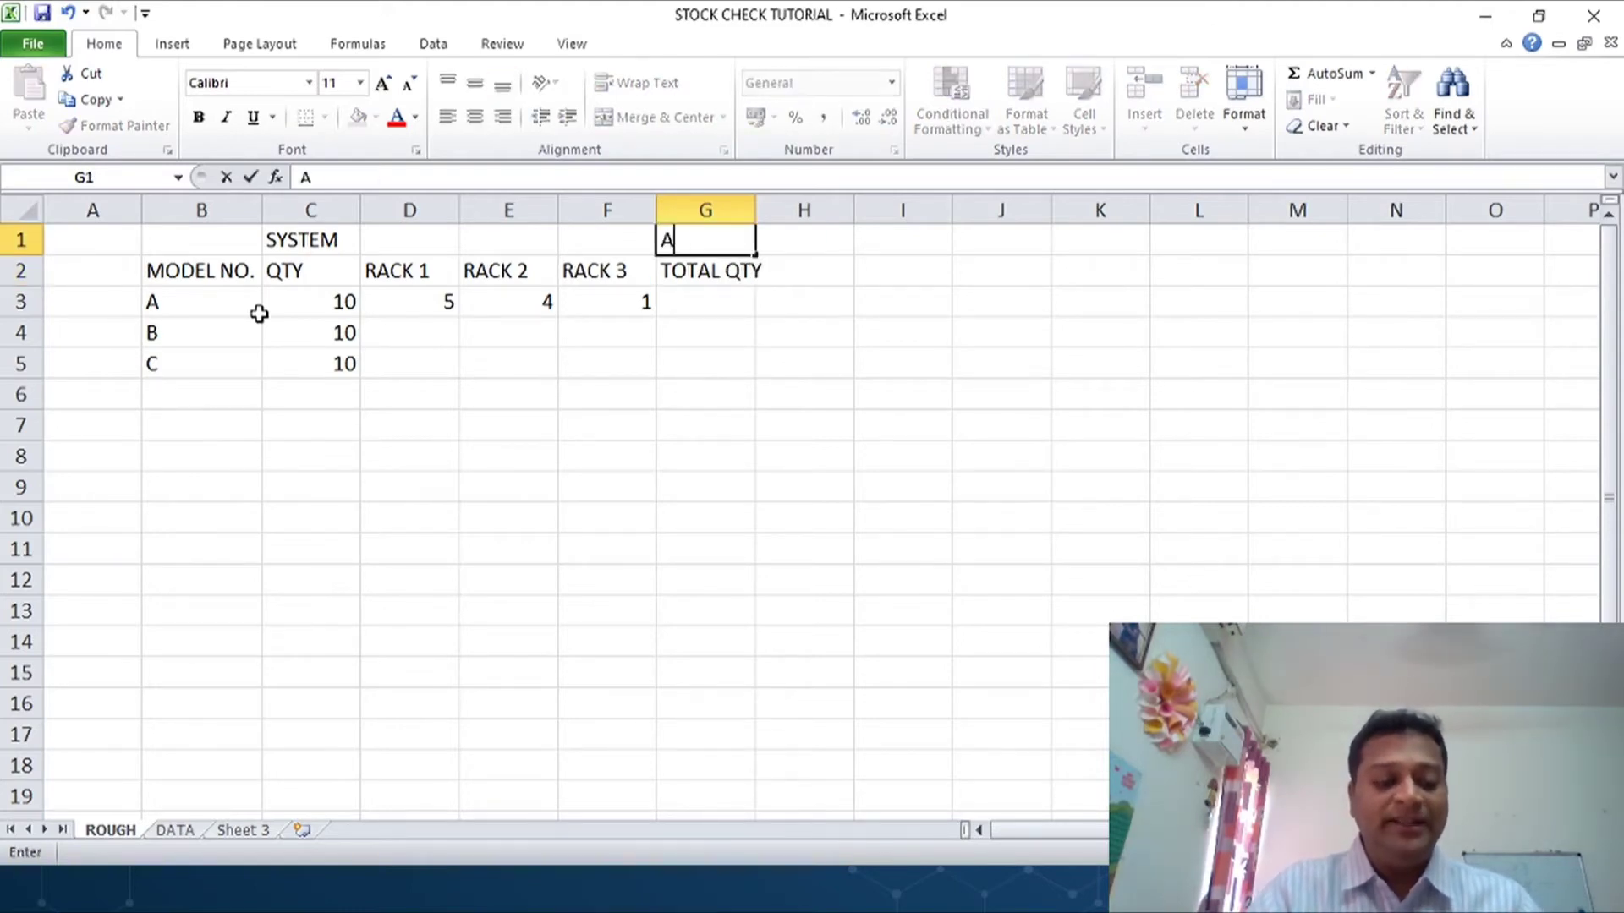
type("CTUAL")
key("Return")
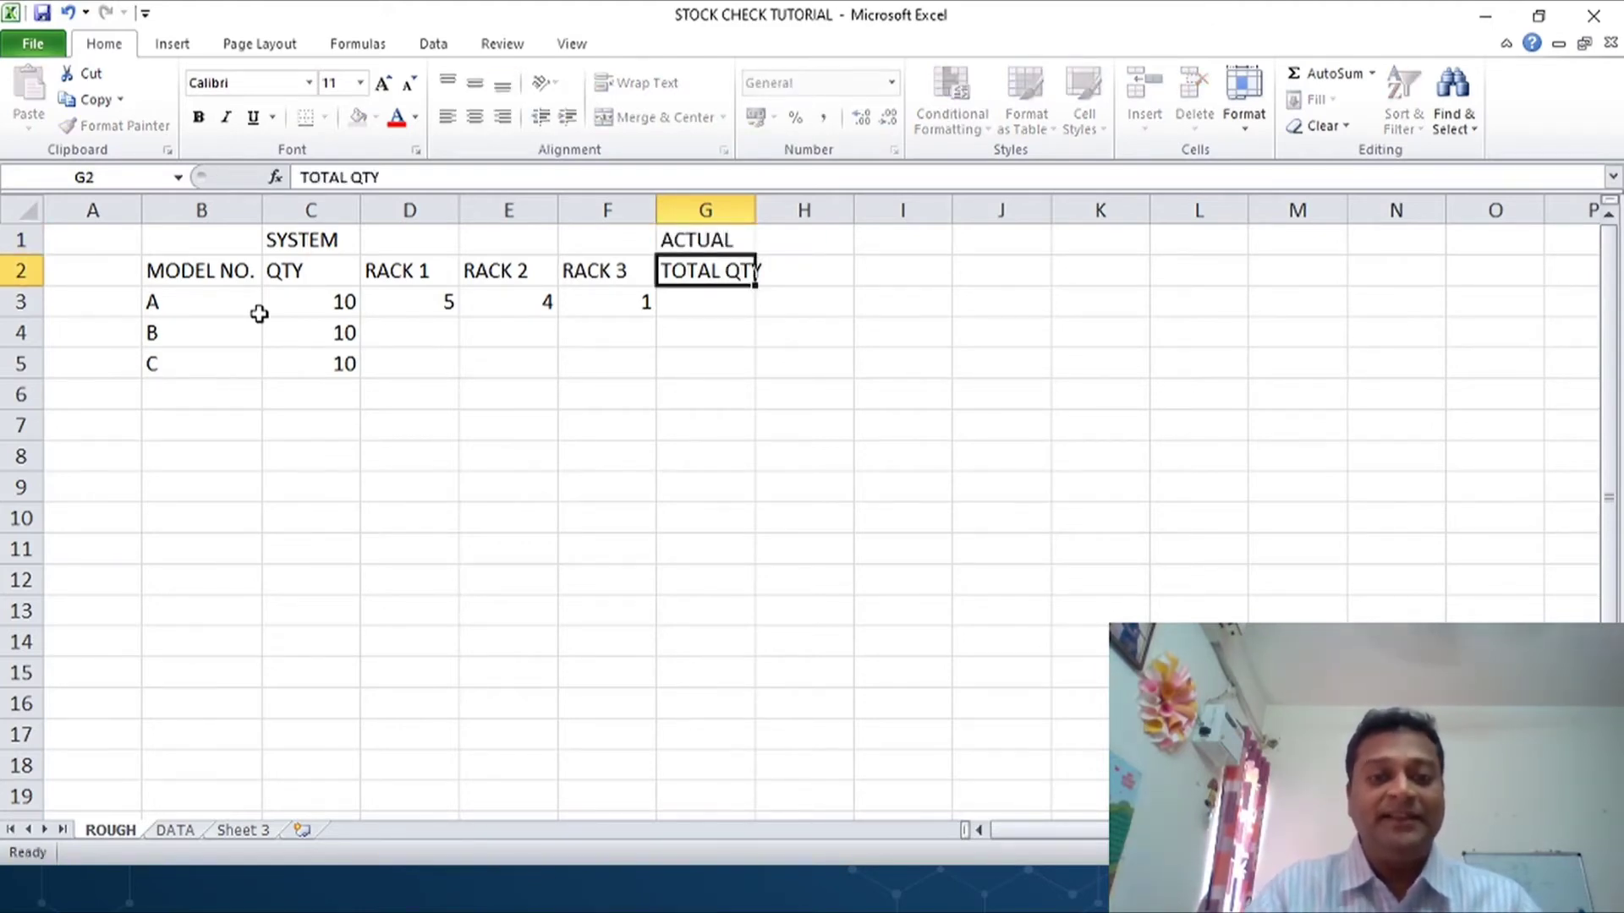
- Total model A's rack quantities in G3 with =SUM(D3:F3), and autofit the width of column G
key("Return")
type("=SUM(")
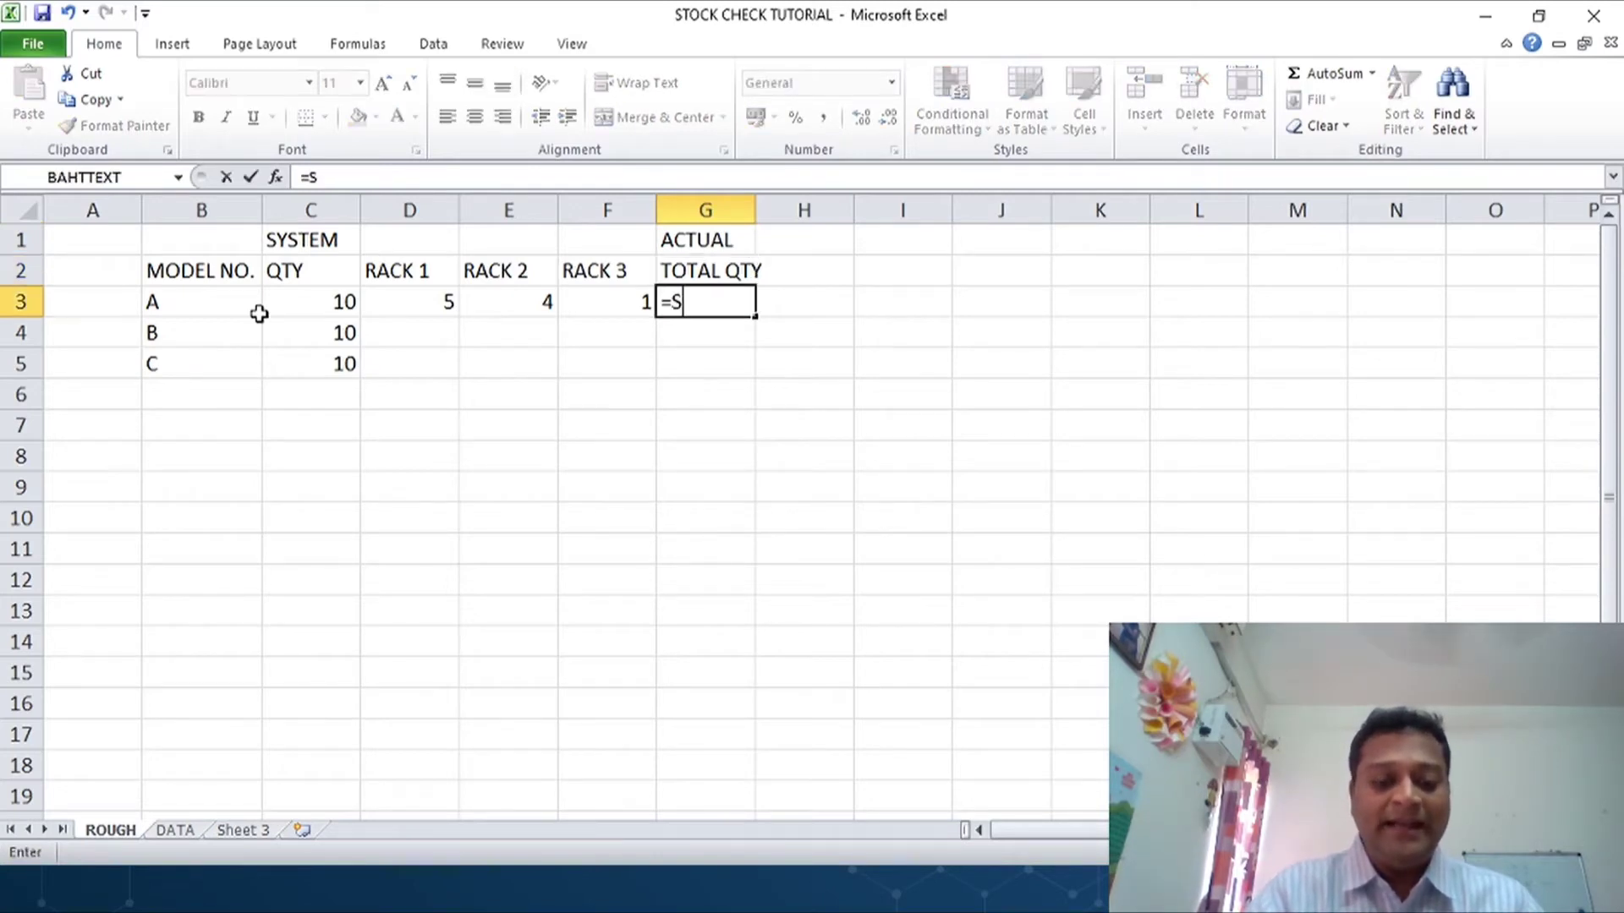
key("Left")
key("shift+Left")
key("shift+Left")
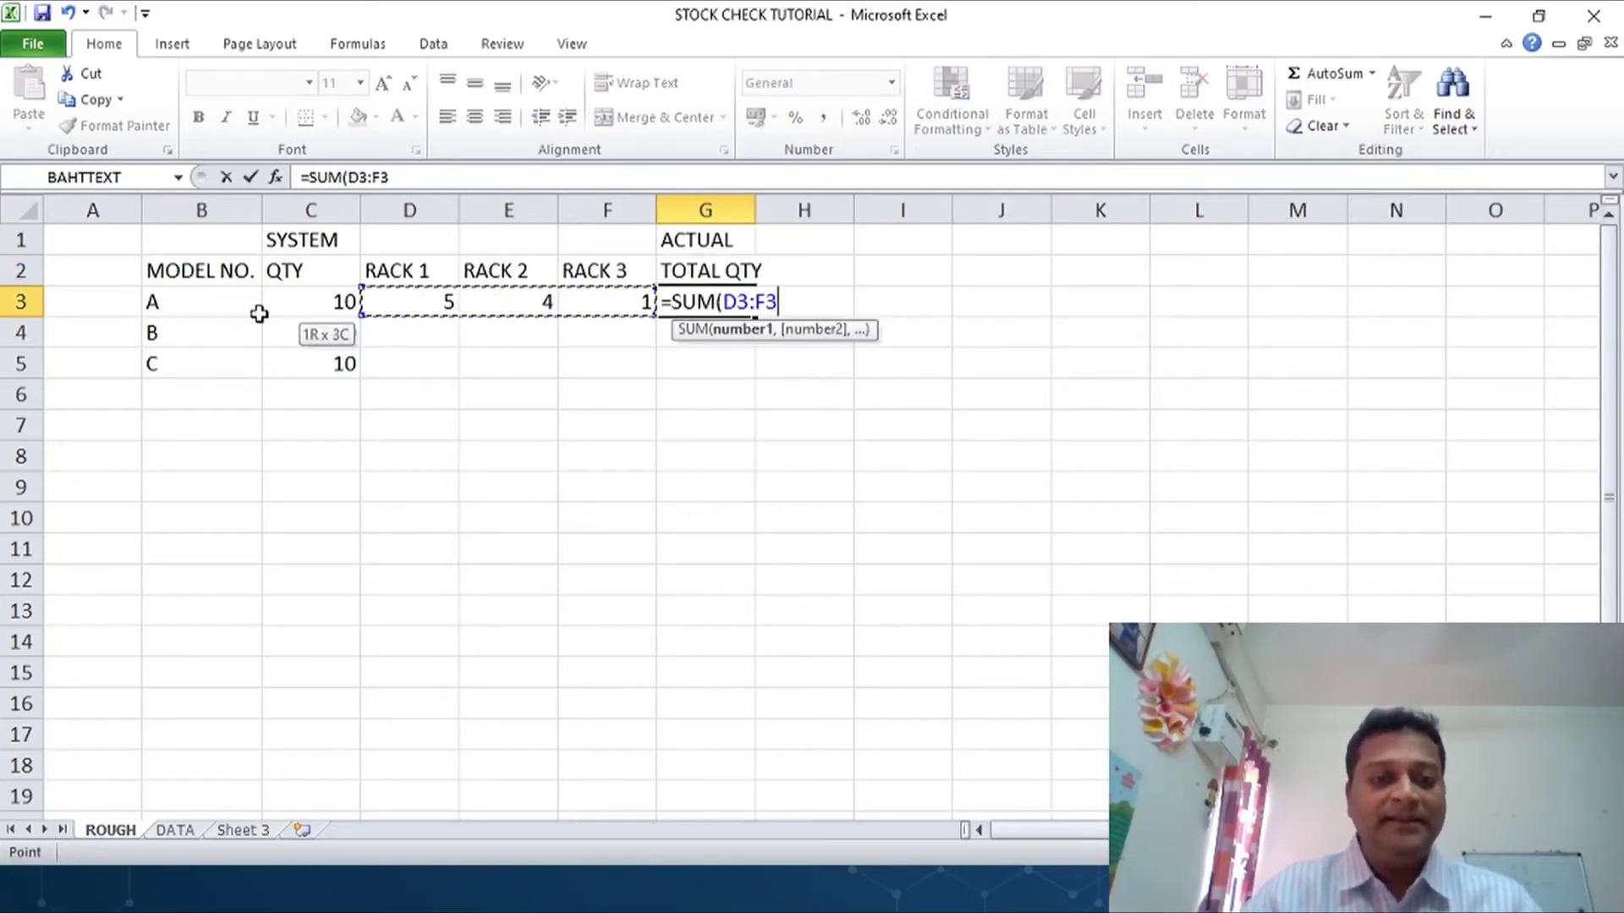
key("Return")
key("Right")
key("Up")
key("Up")
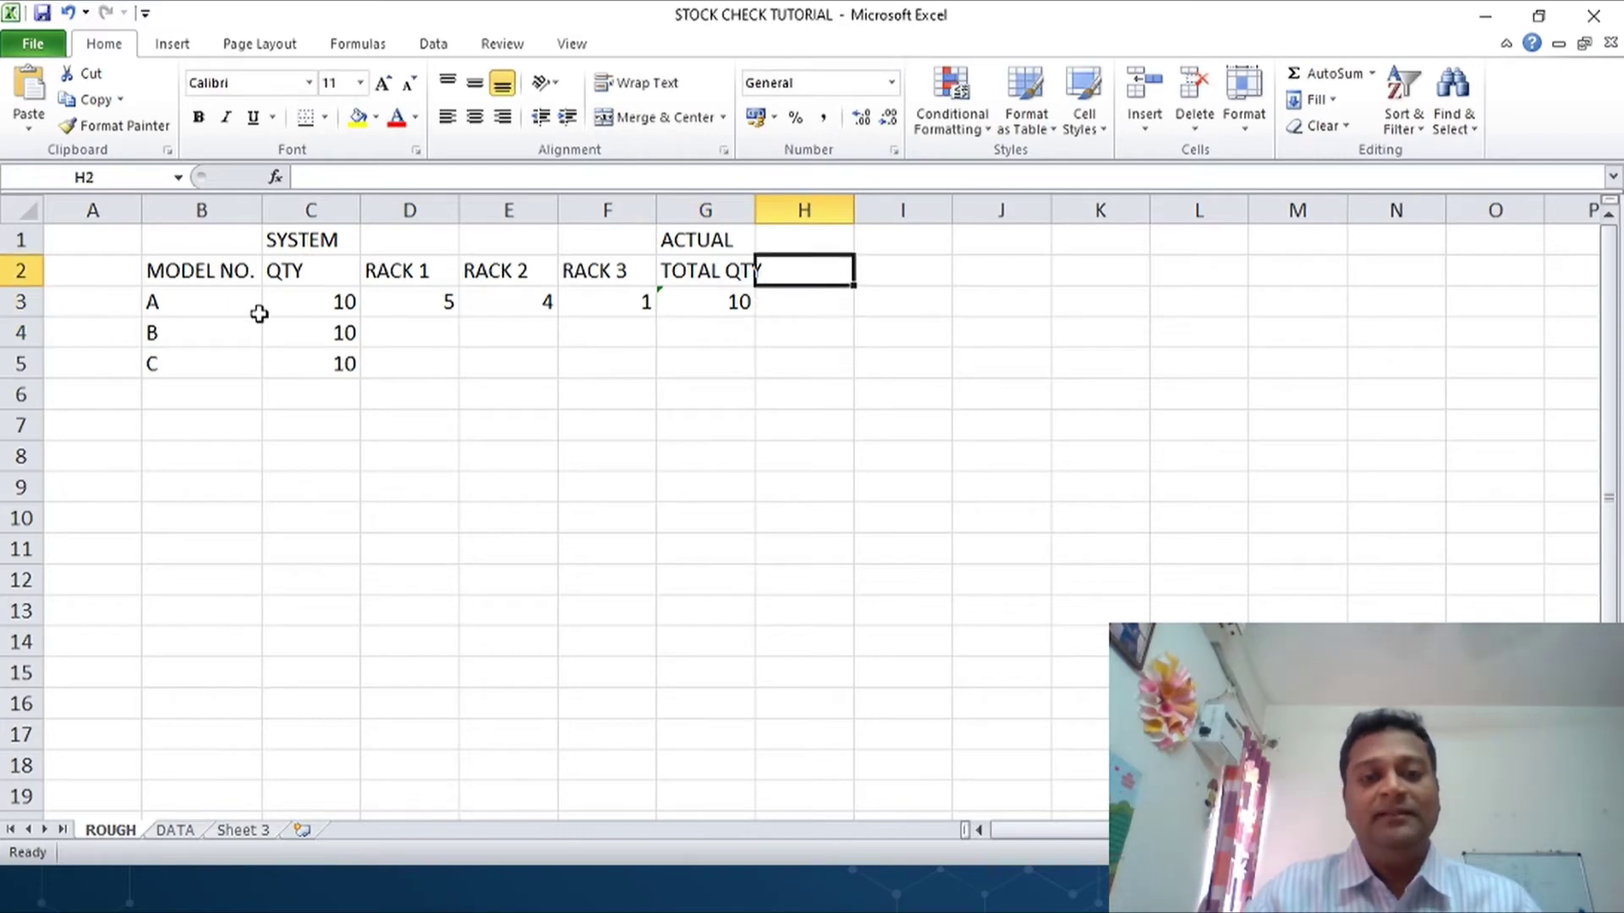
double_click(753, 207)
- Enter the heading DIFFERENCE in cell H2, beside TOTAL QTY
left_click(326, 298)
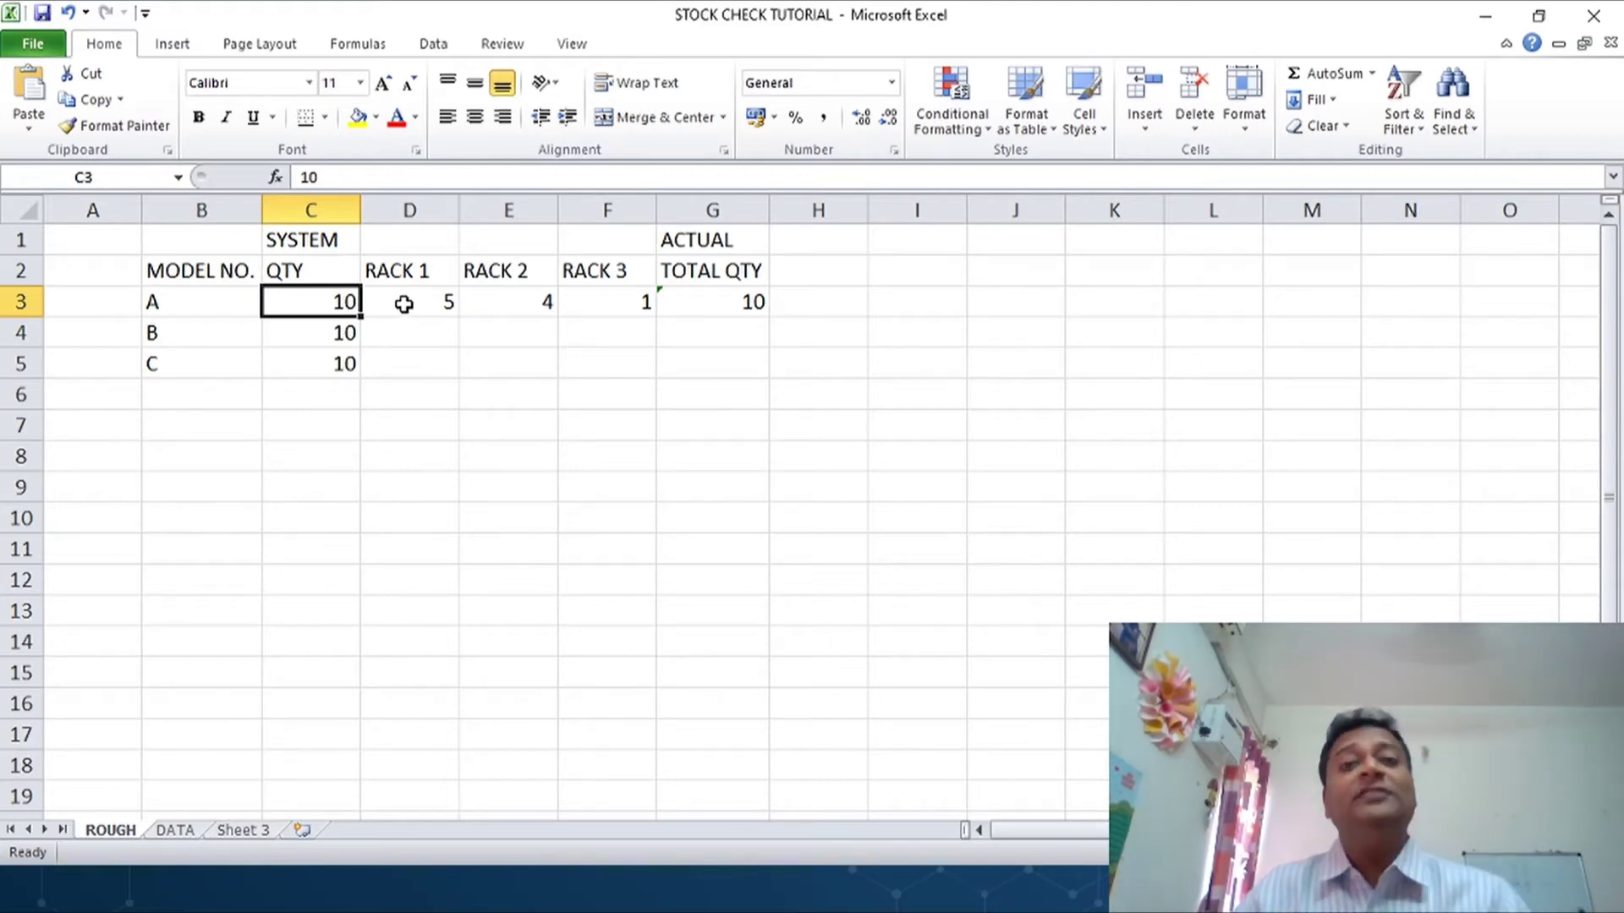
left_click(493, 296)
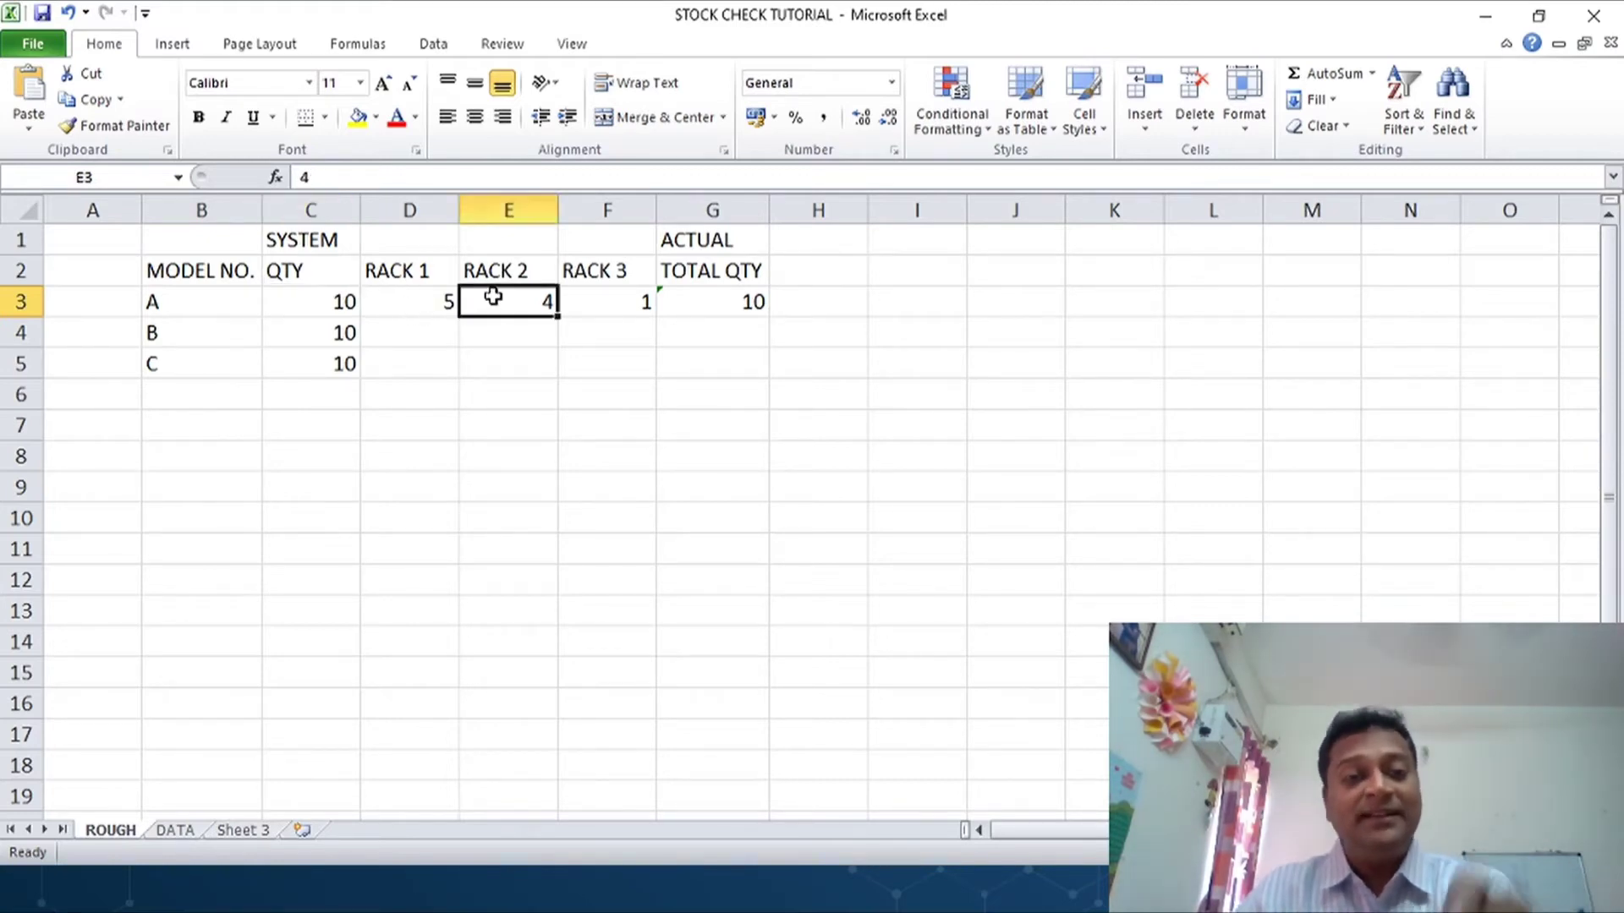
left_click(614, 301)
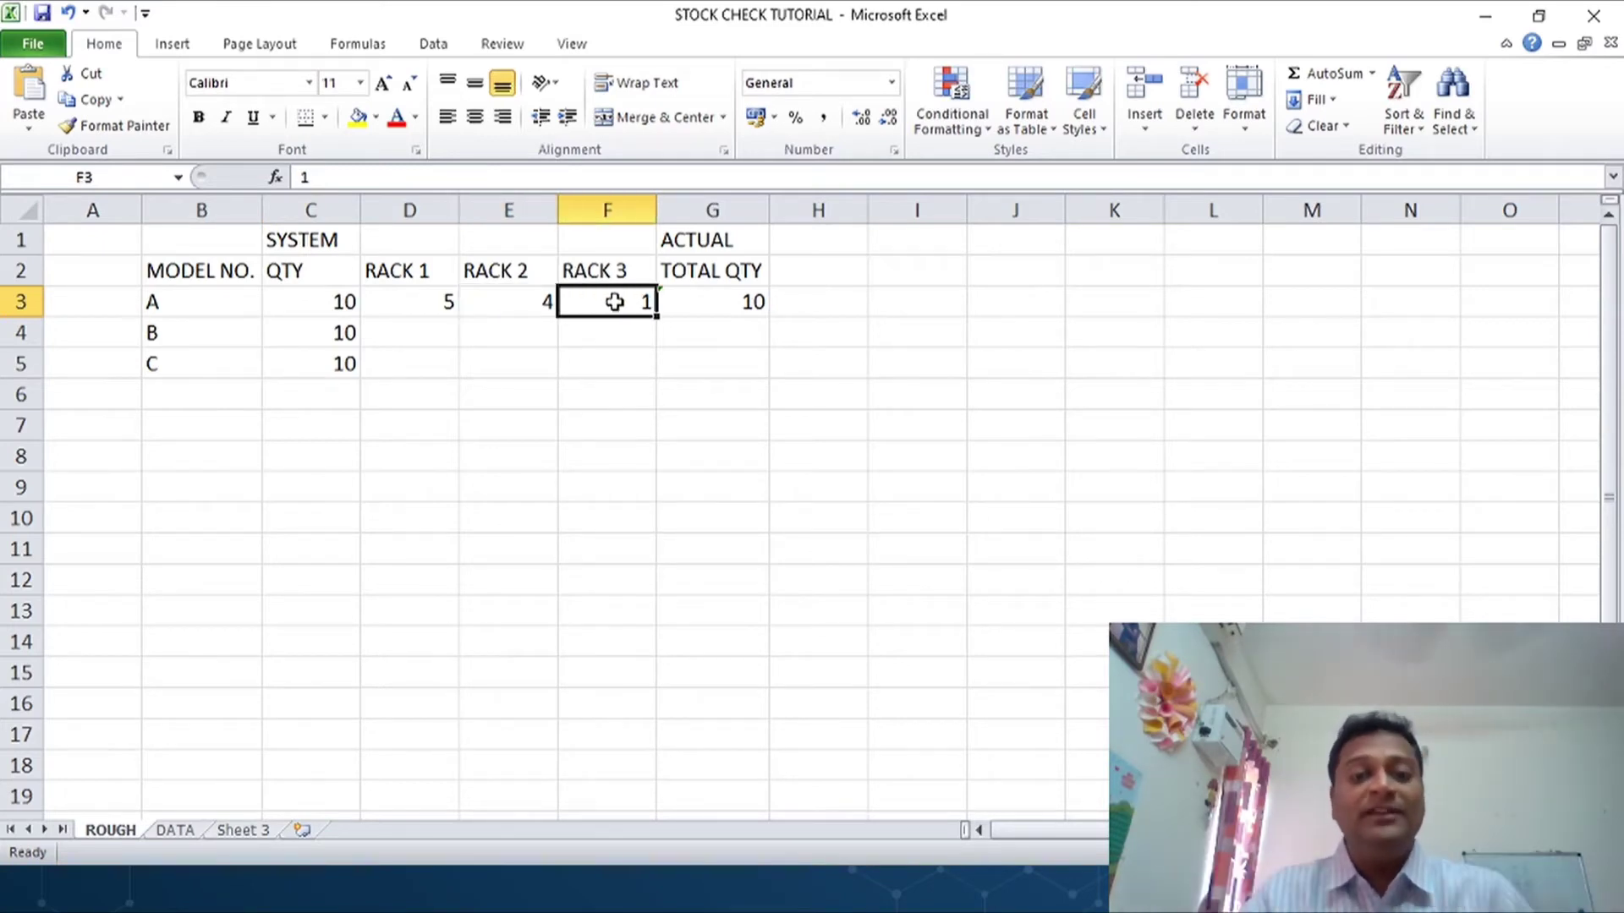
key("Right")
key("Right")
key("Up")
type("DIFF")
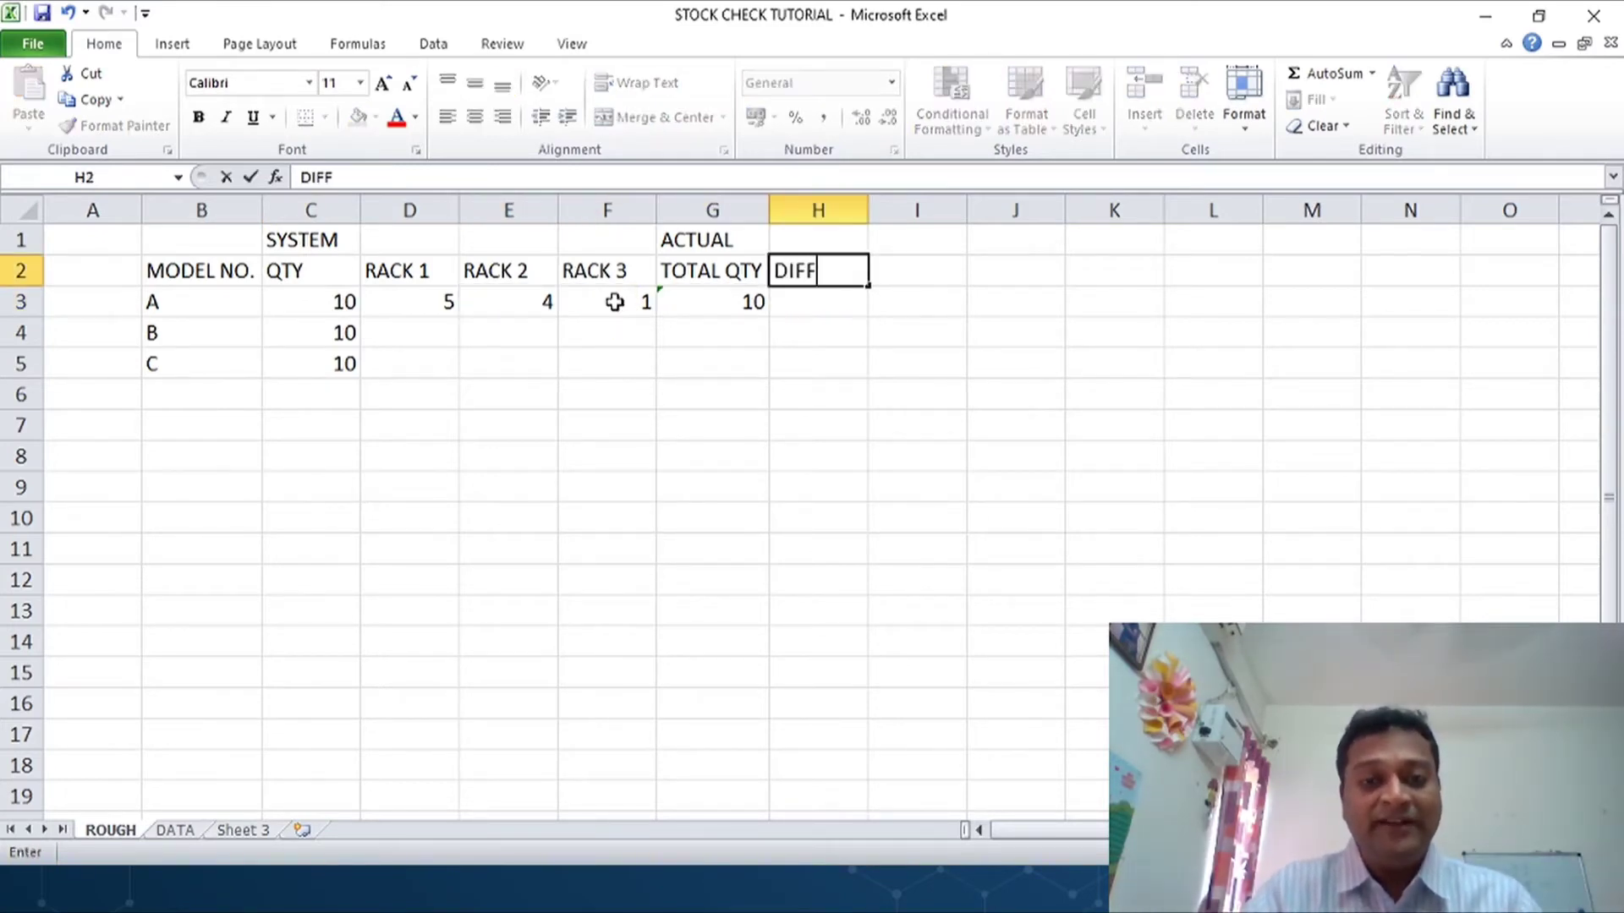
type("ERENCE")
key("Return")
- Calculate model A's difference in H3 with the formula =G3-C3, and autofit the width of column H
type("=")
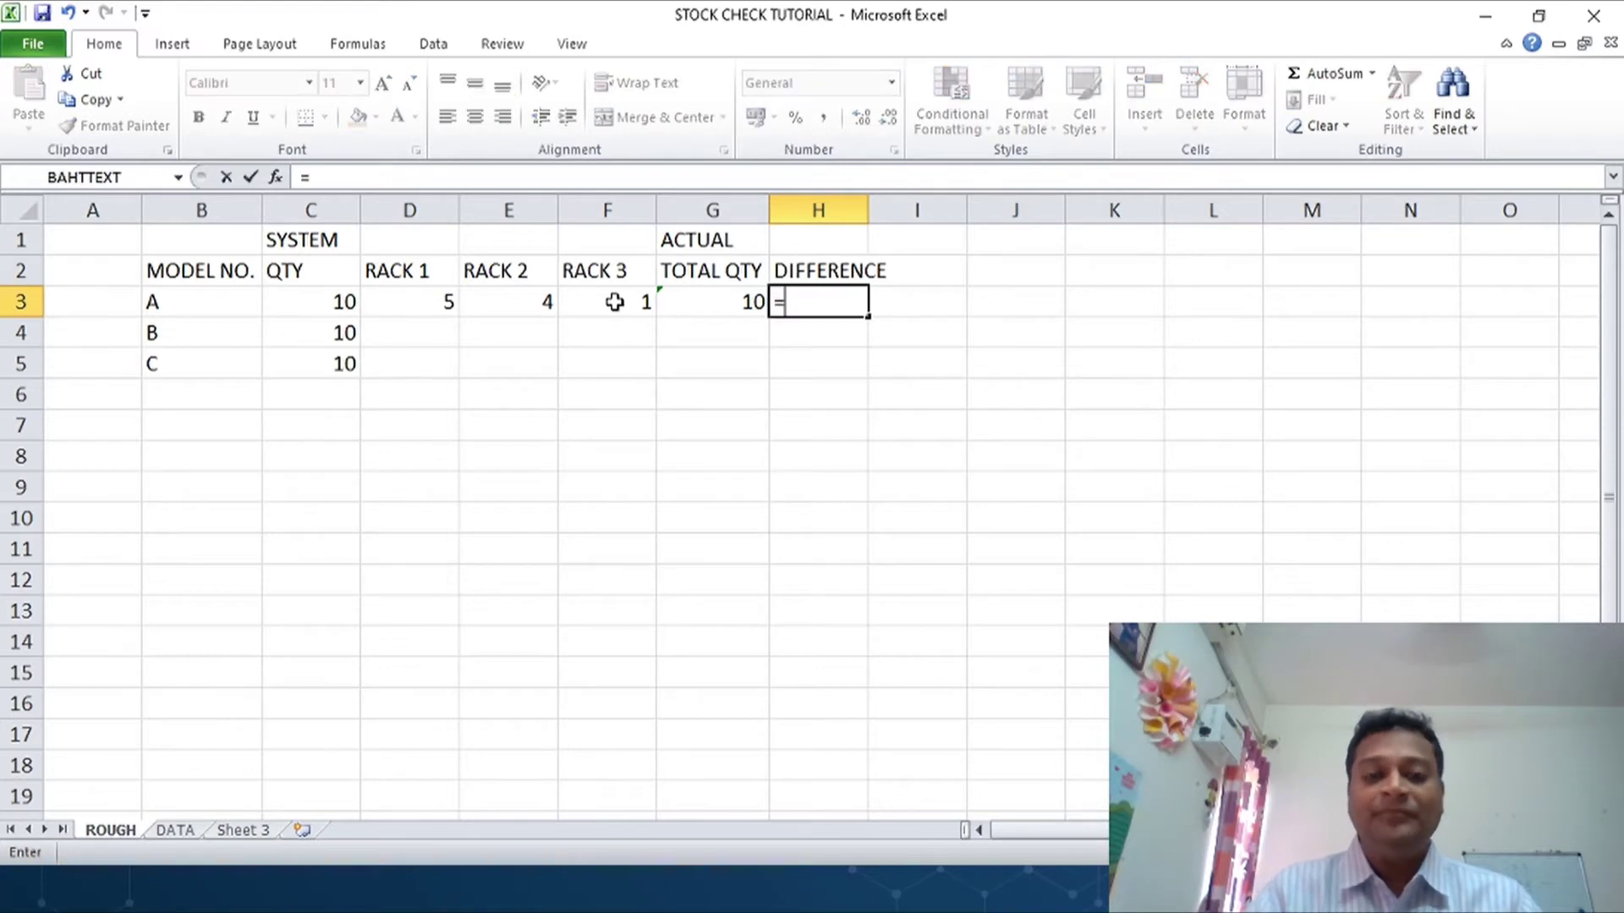
key("Left")
type("-")
key("Left")
key("Left")
key("Left")
key("Left")
key("Left")
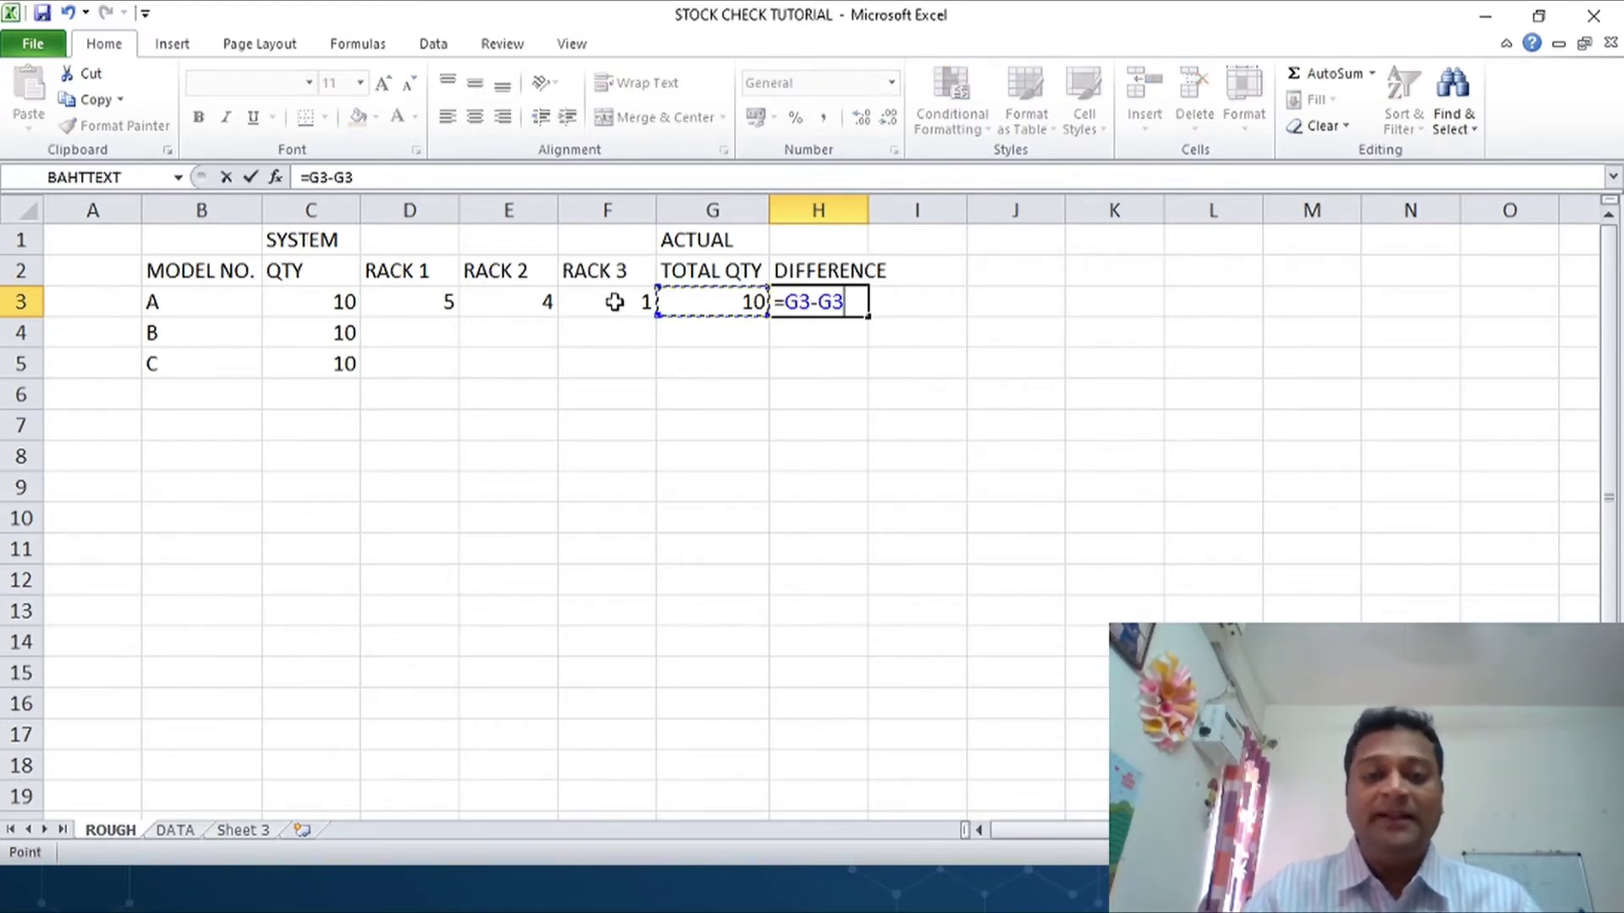
key("Return")
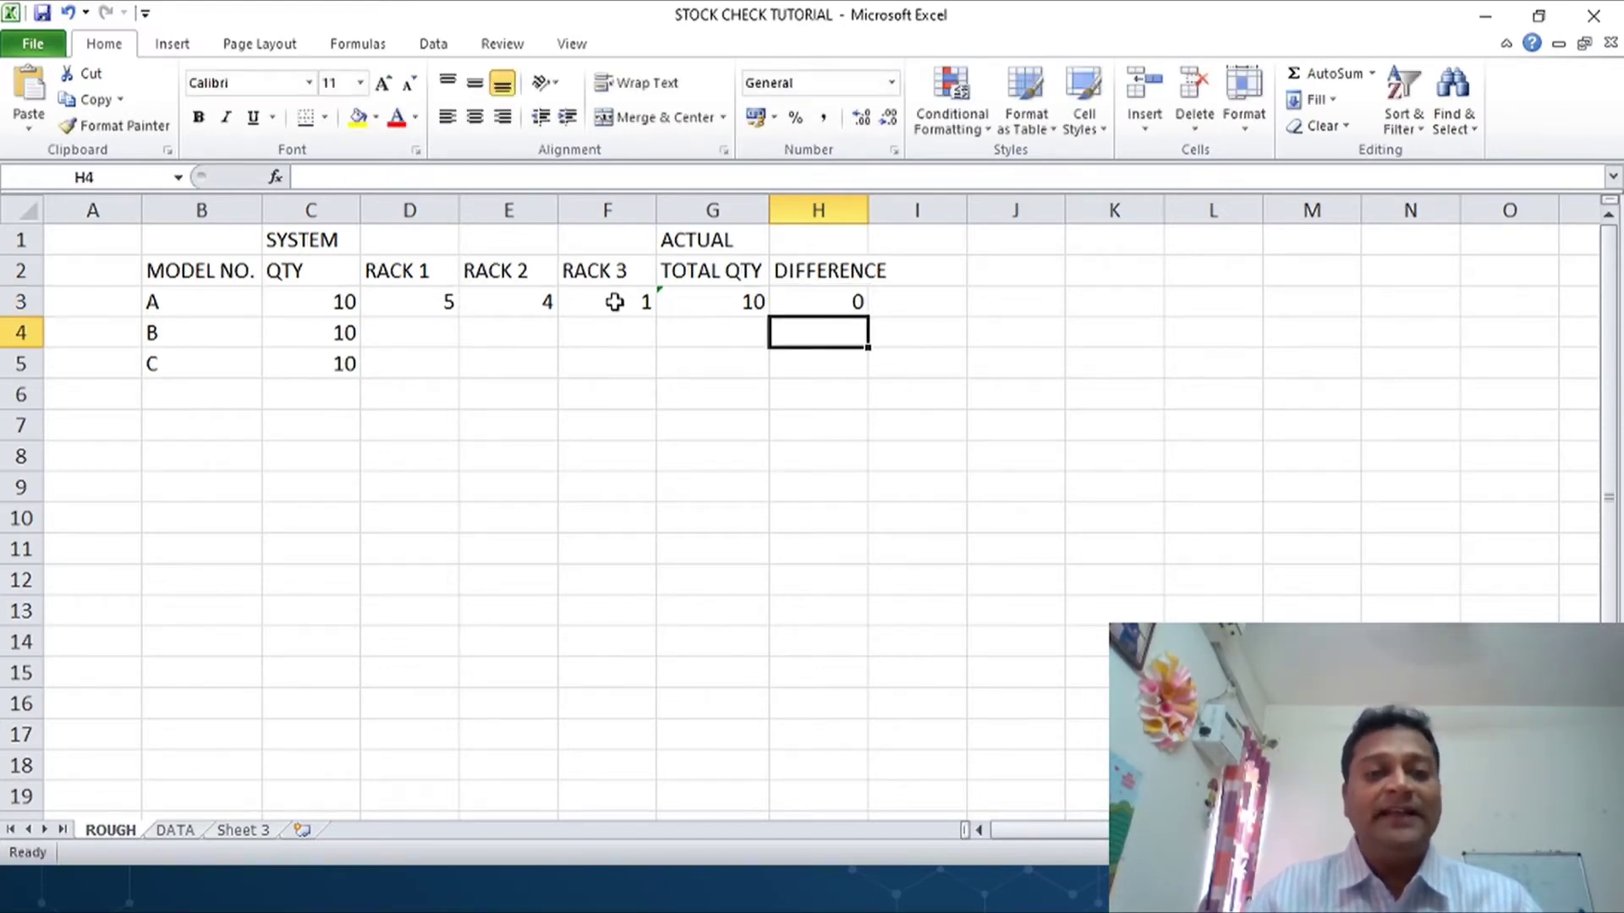
key("Up")
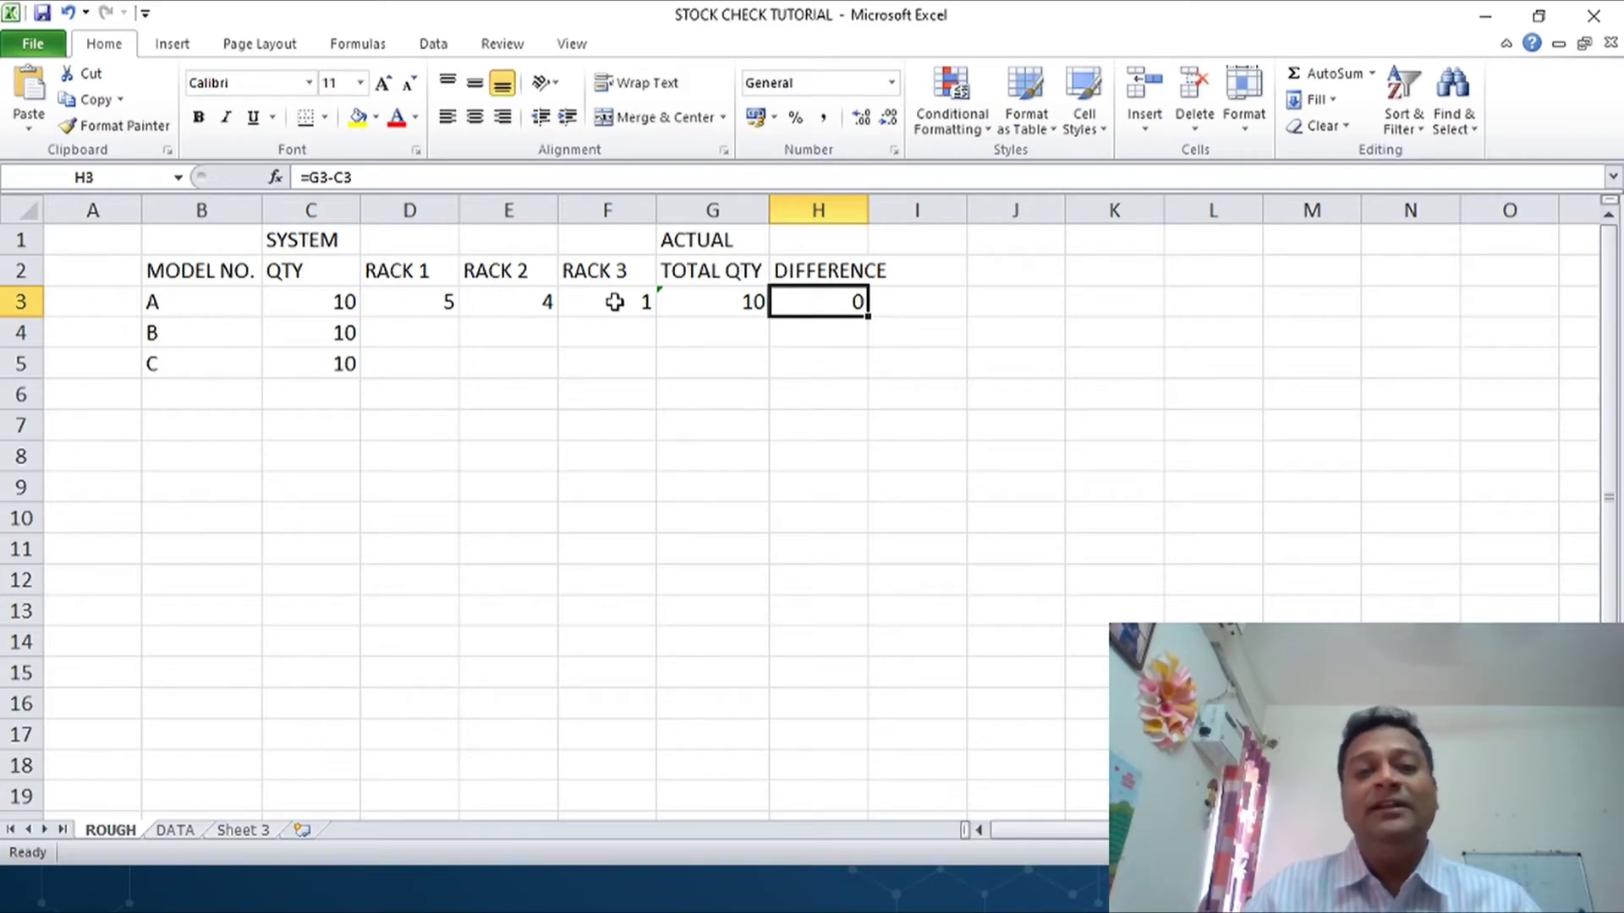
double_click(868, 205)
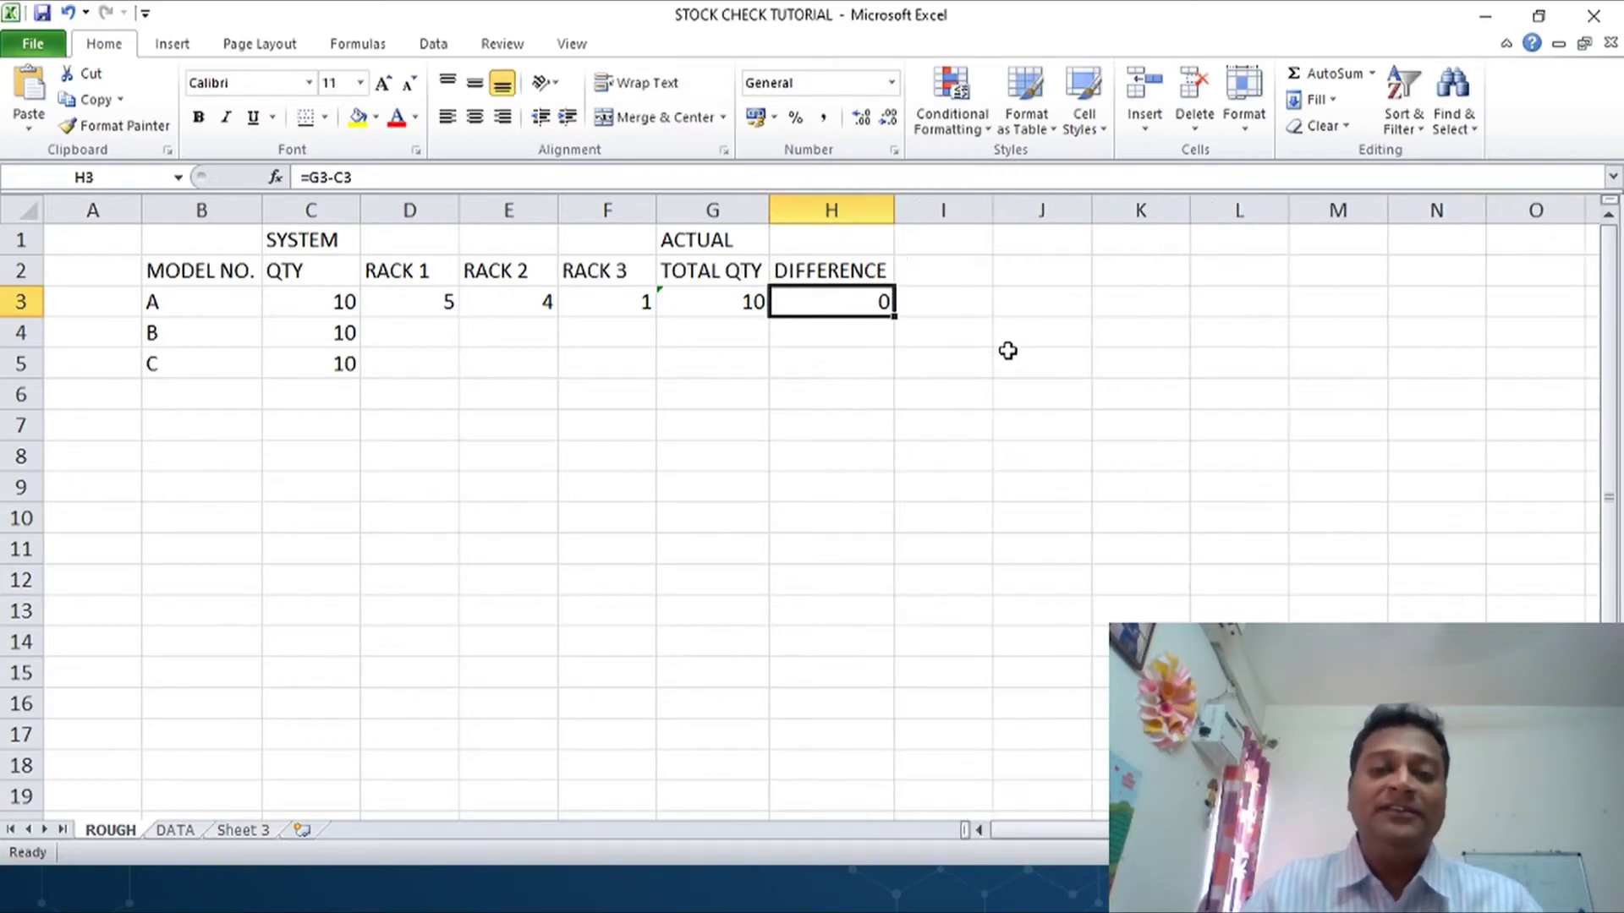
- Add a REMARKS heading in cell I2 and enter OK as model A's remark in I3
left_click(947, 270)
type("REMARKS")
key("Return")
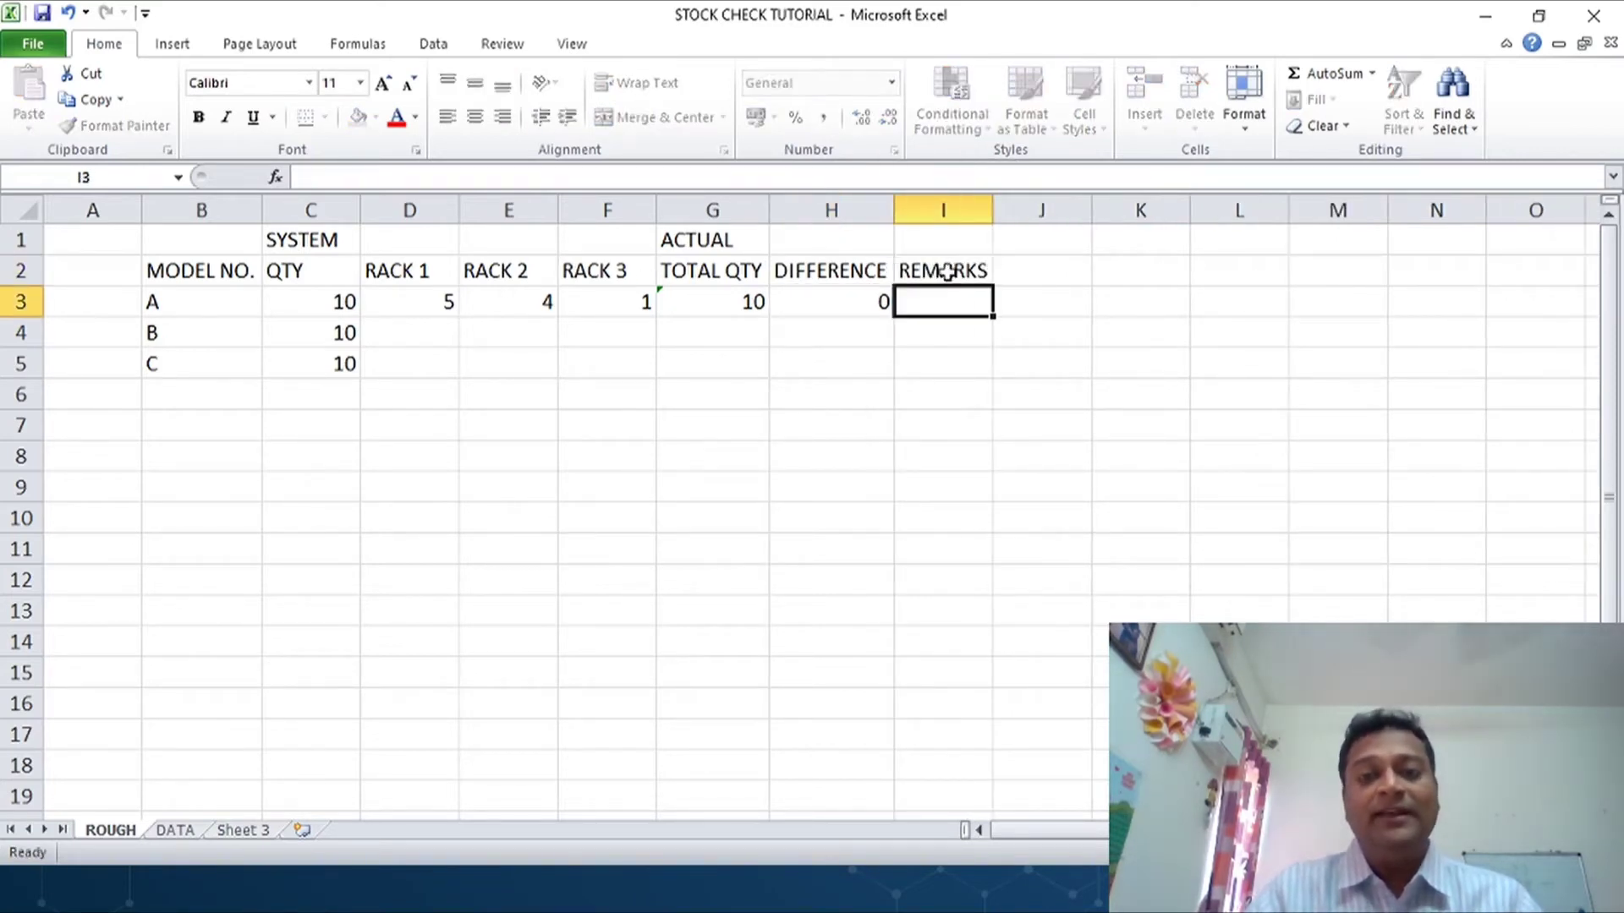
type("OK")
key("Return")
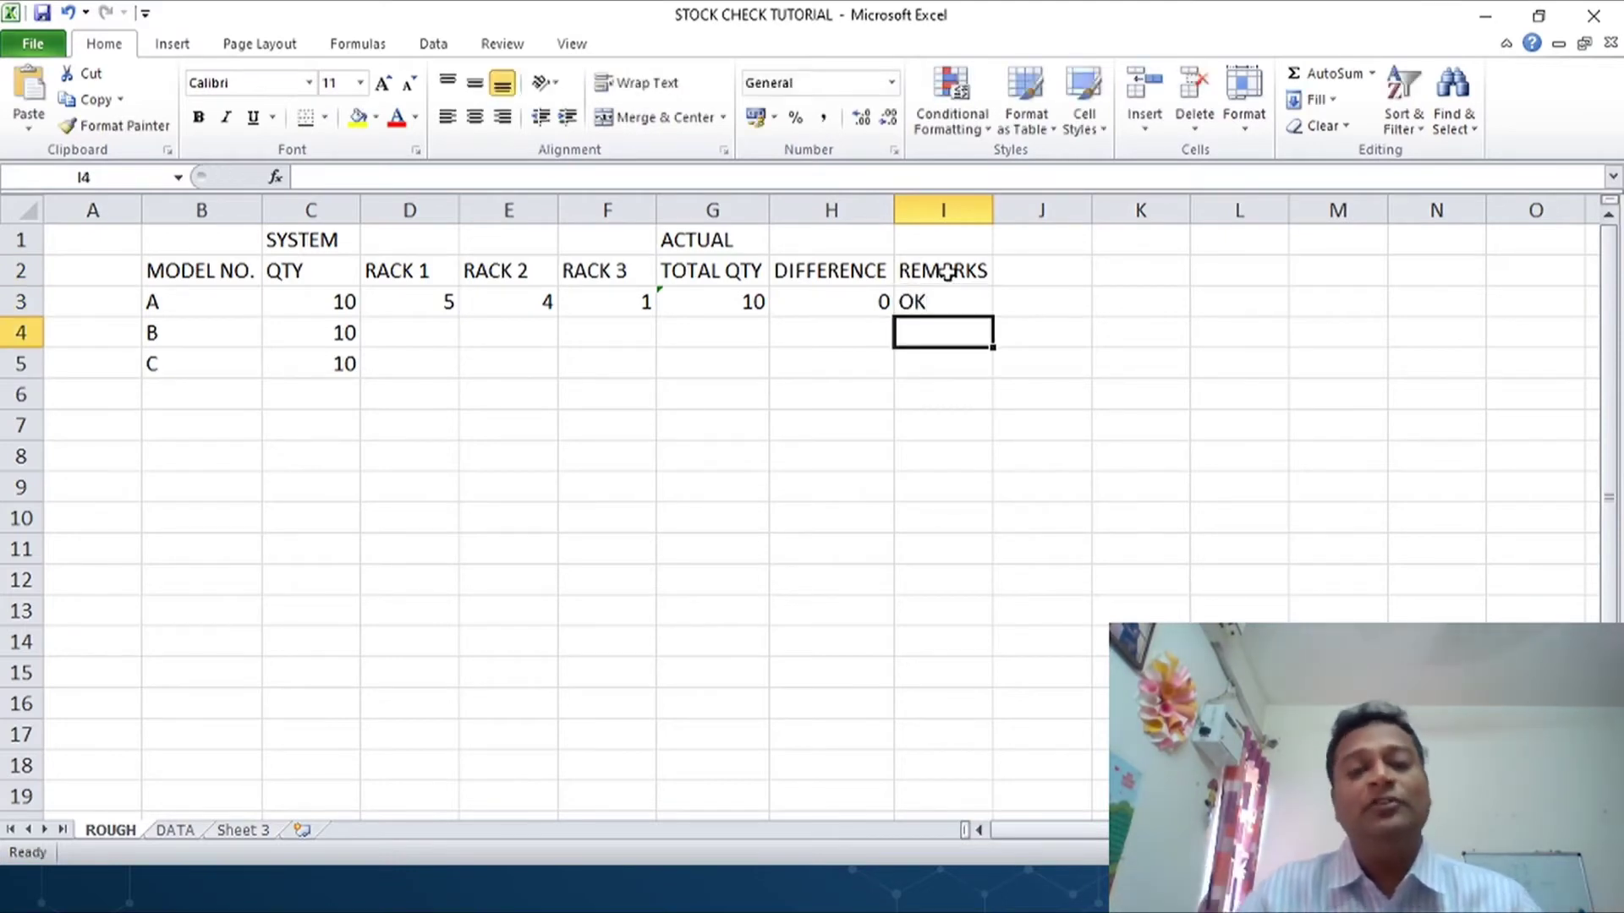
- Replace the rack headings in D2, E2 and F2 with WH1, WH2 and WH3
key("Left")
key("Left")
key("Left")
key("Left")
key("Left")
key("Up")
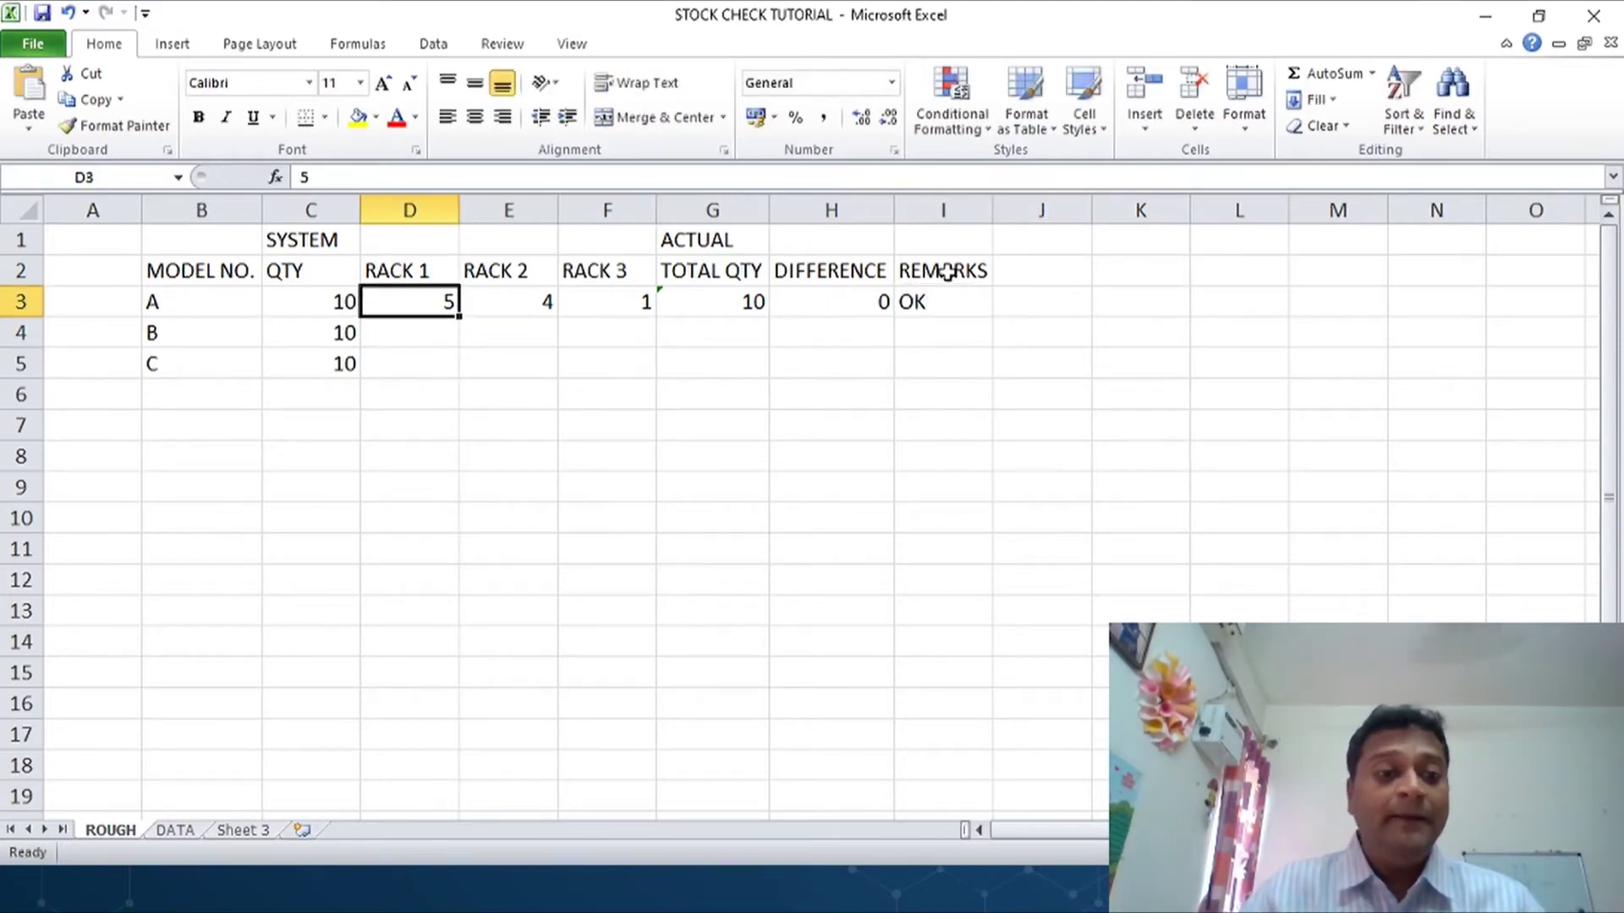
key("Down")
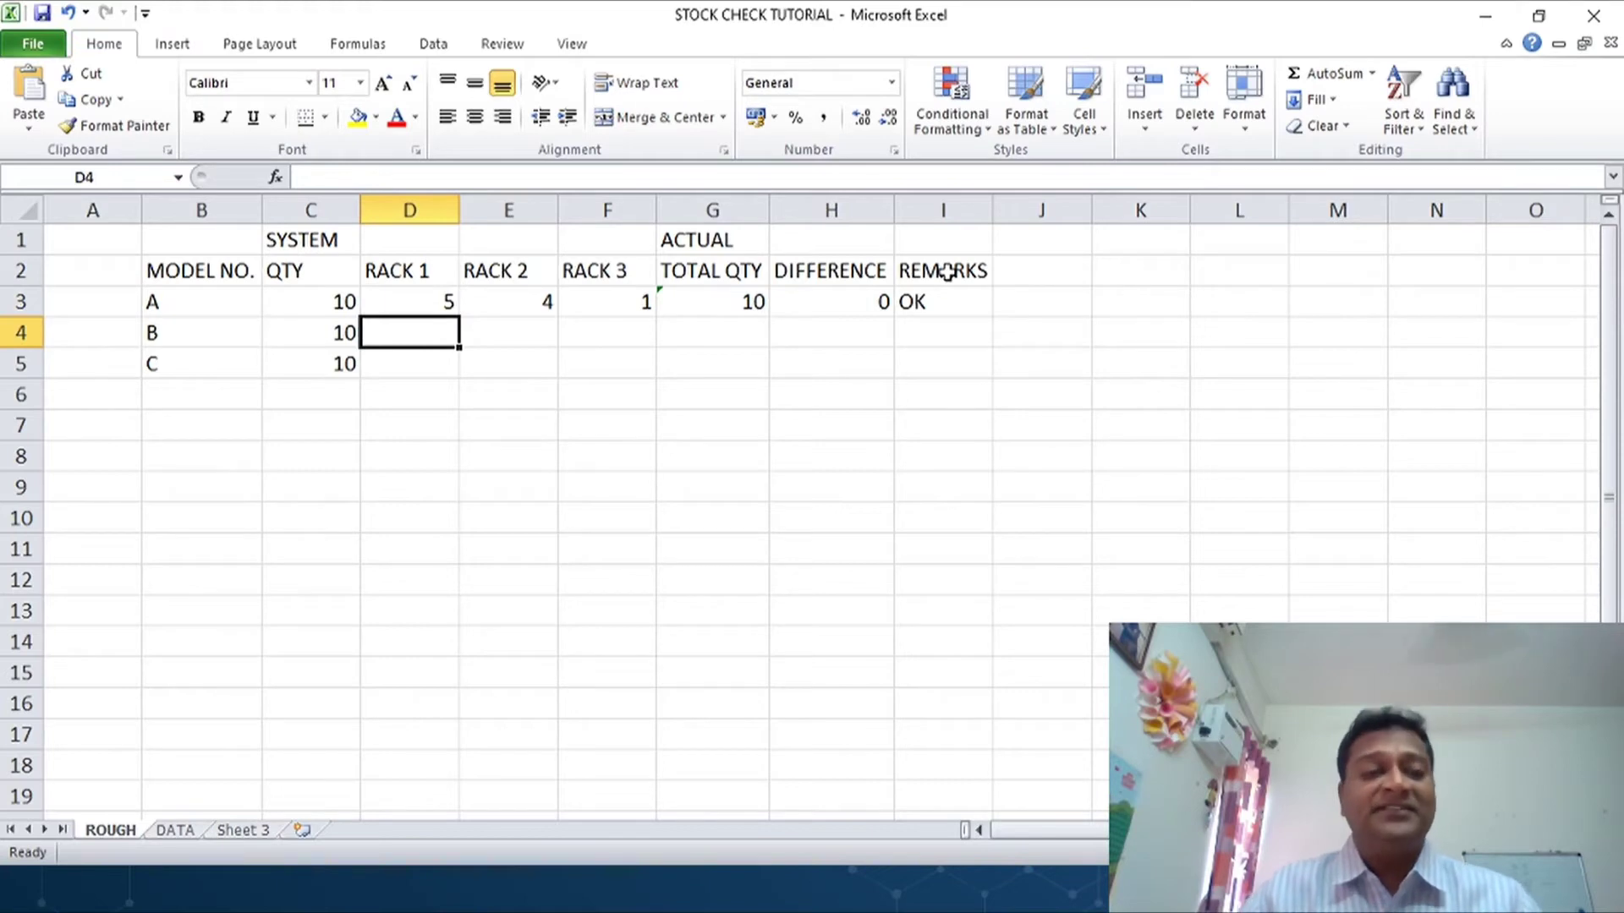
key("Up")
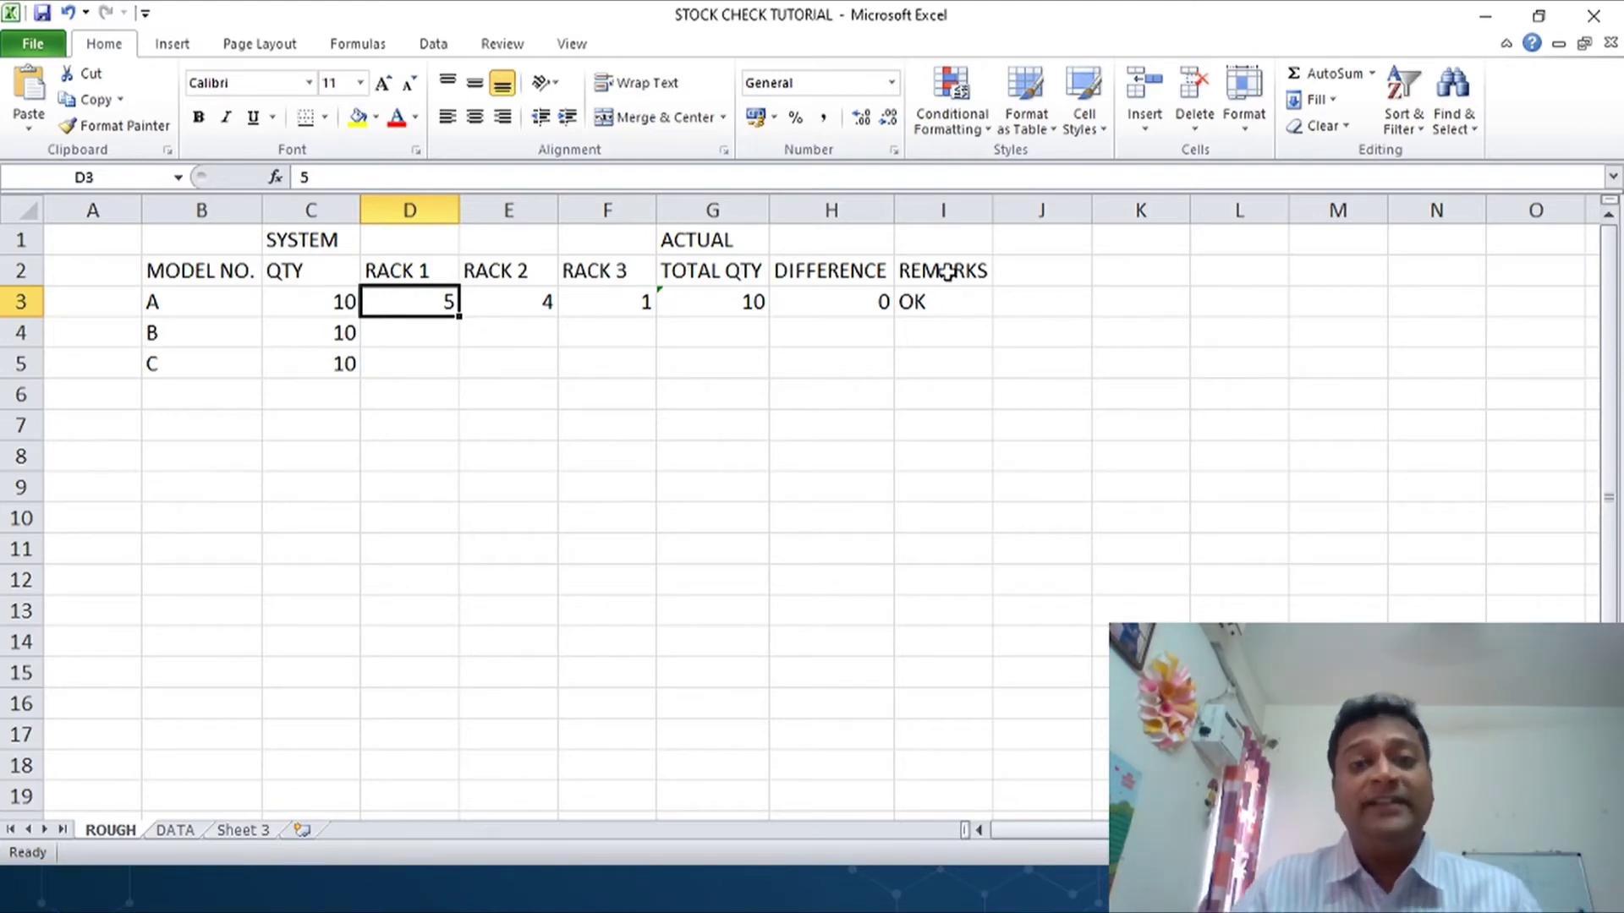
key("Up")
key("Right")
key("Right")
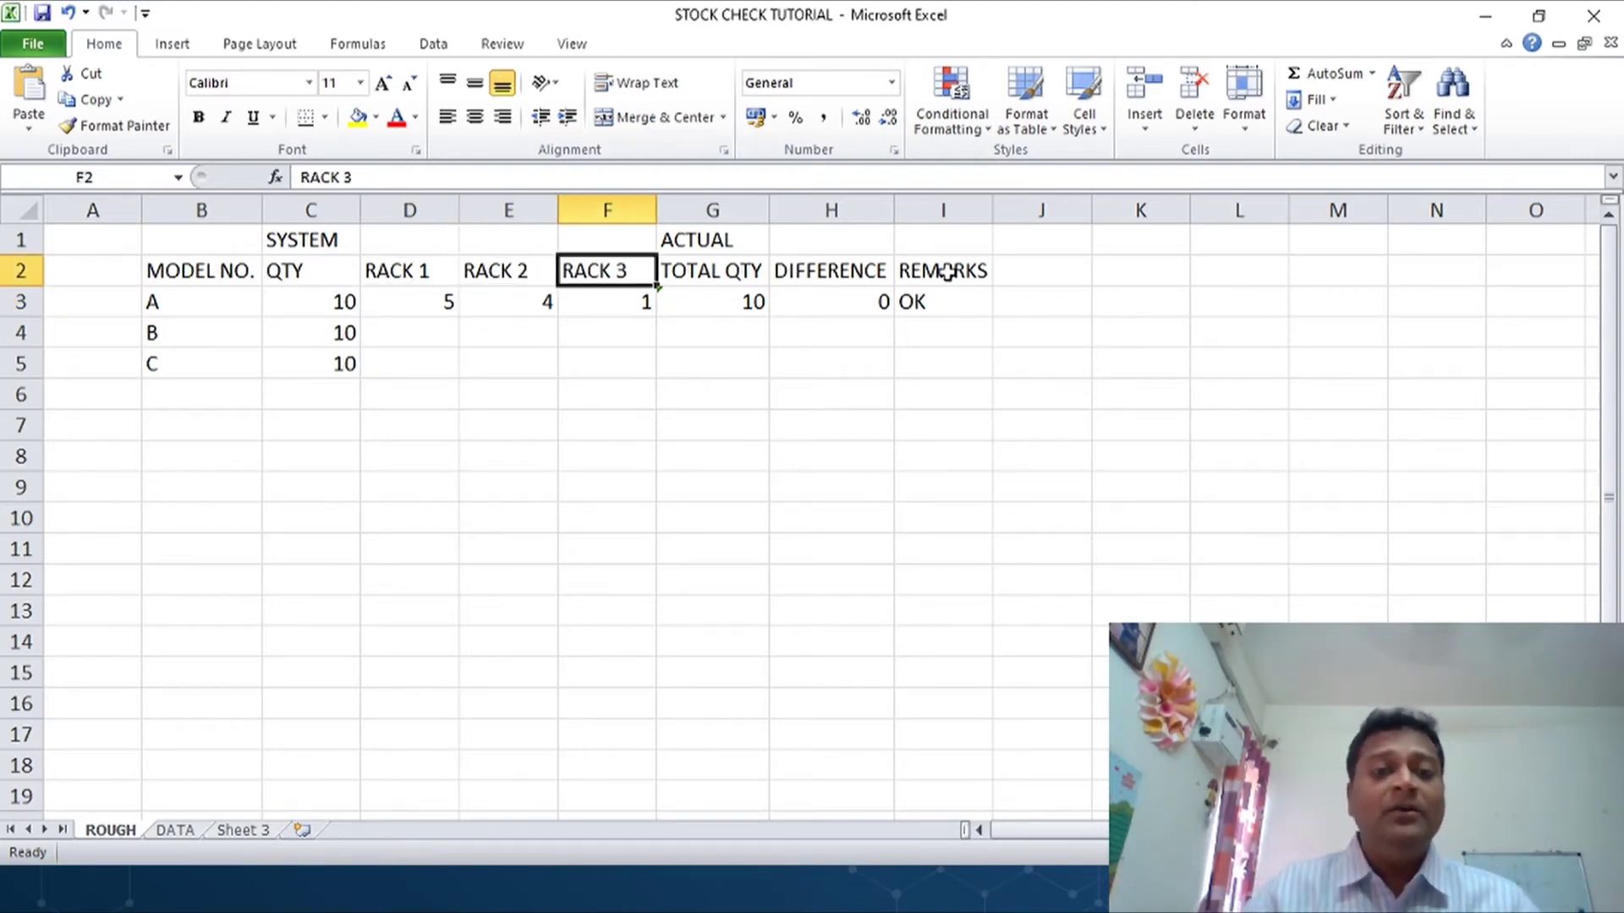
key("Left")
key("Left")
type("WH1")
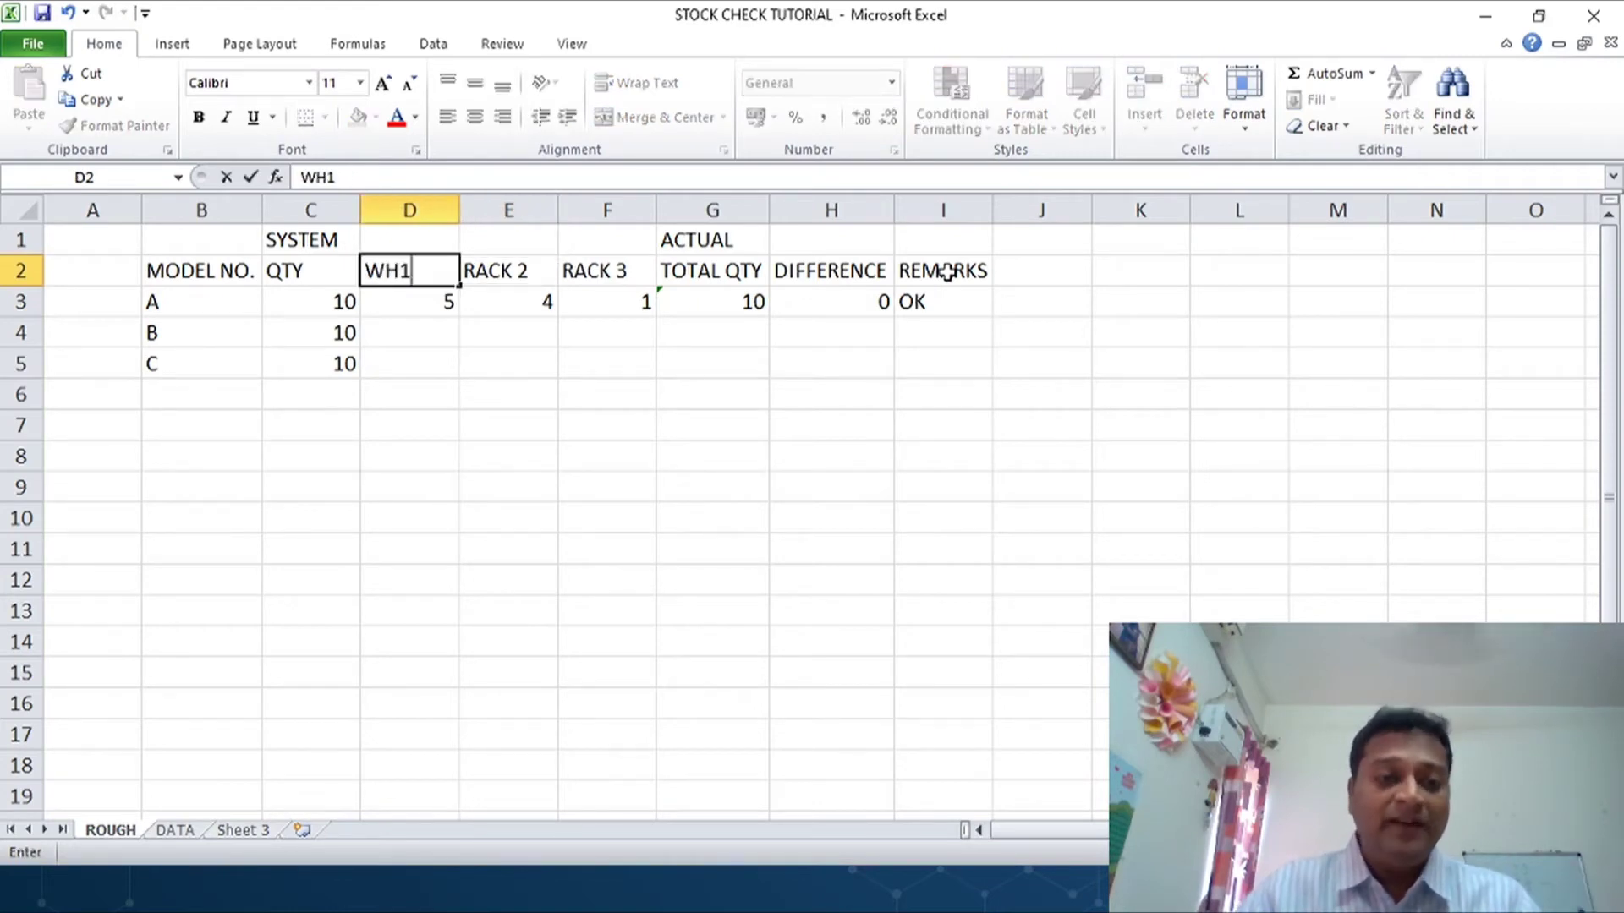
key("Tab")
type("WH2")
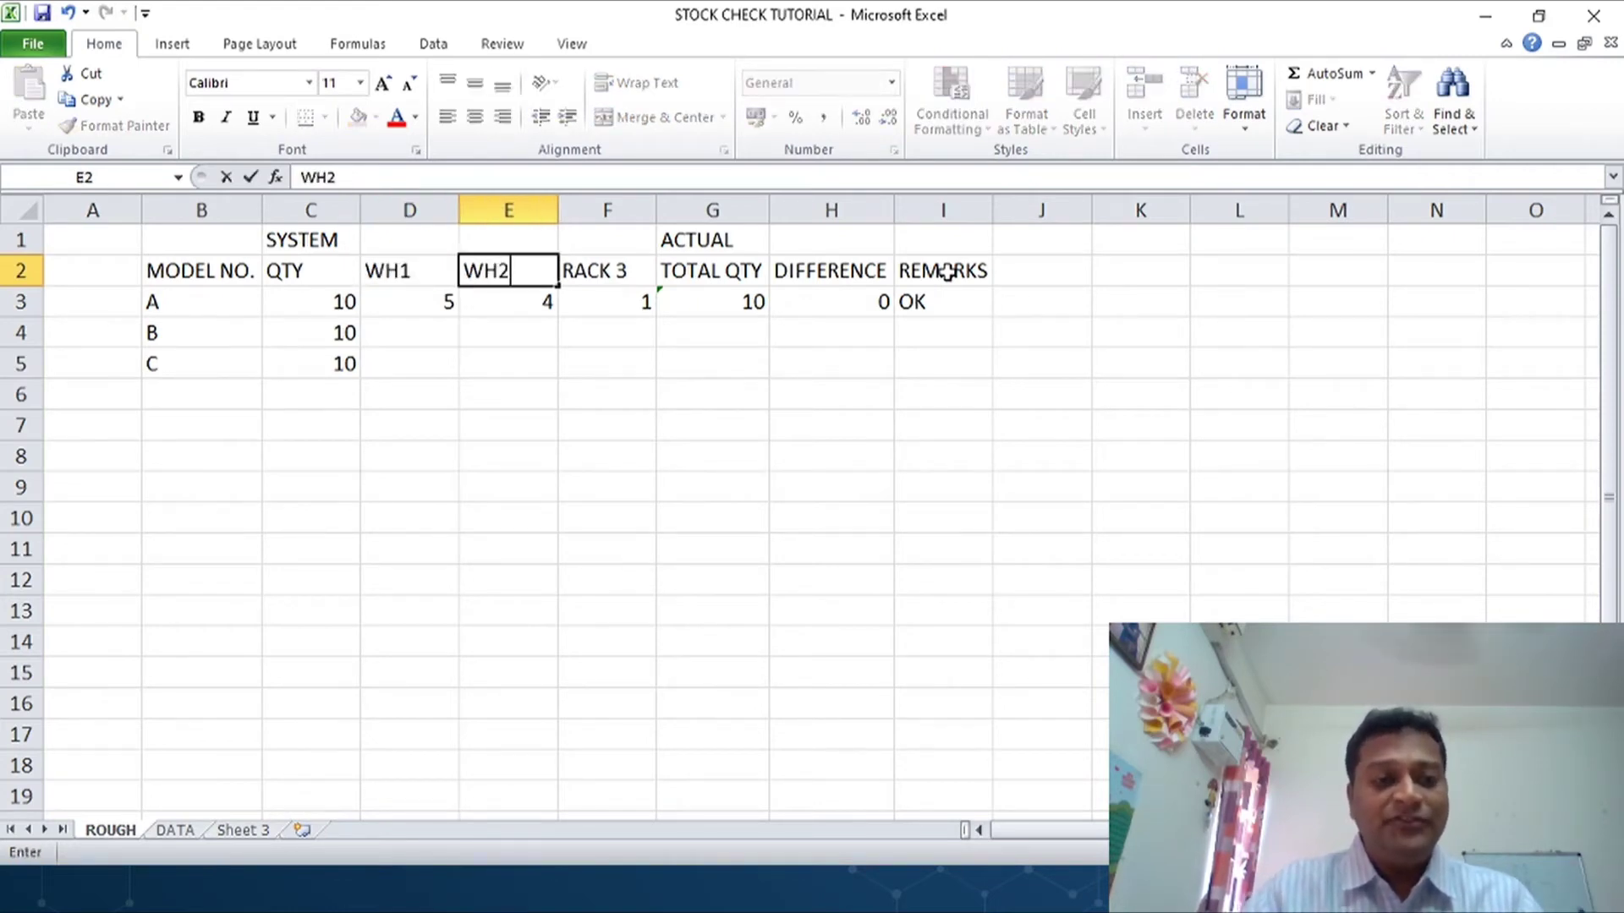
key("Tab")
type("WH3")
key("Tab")
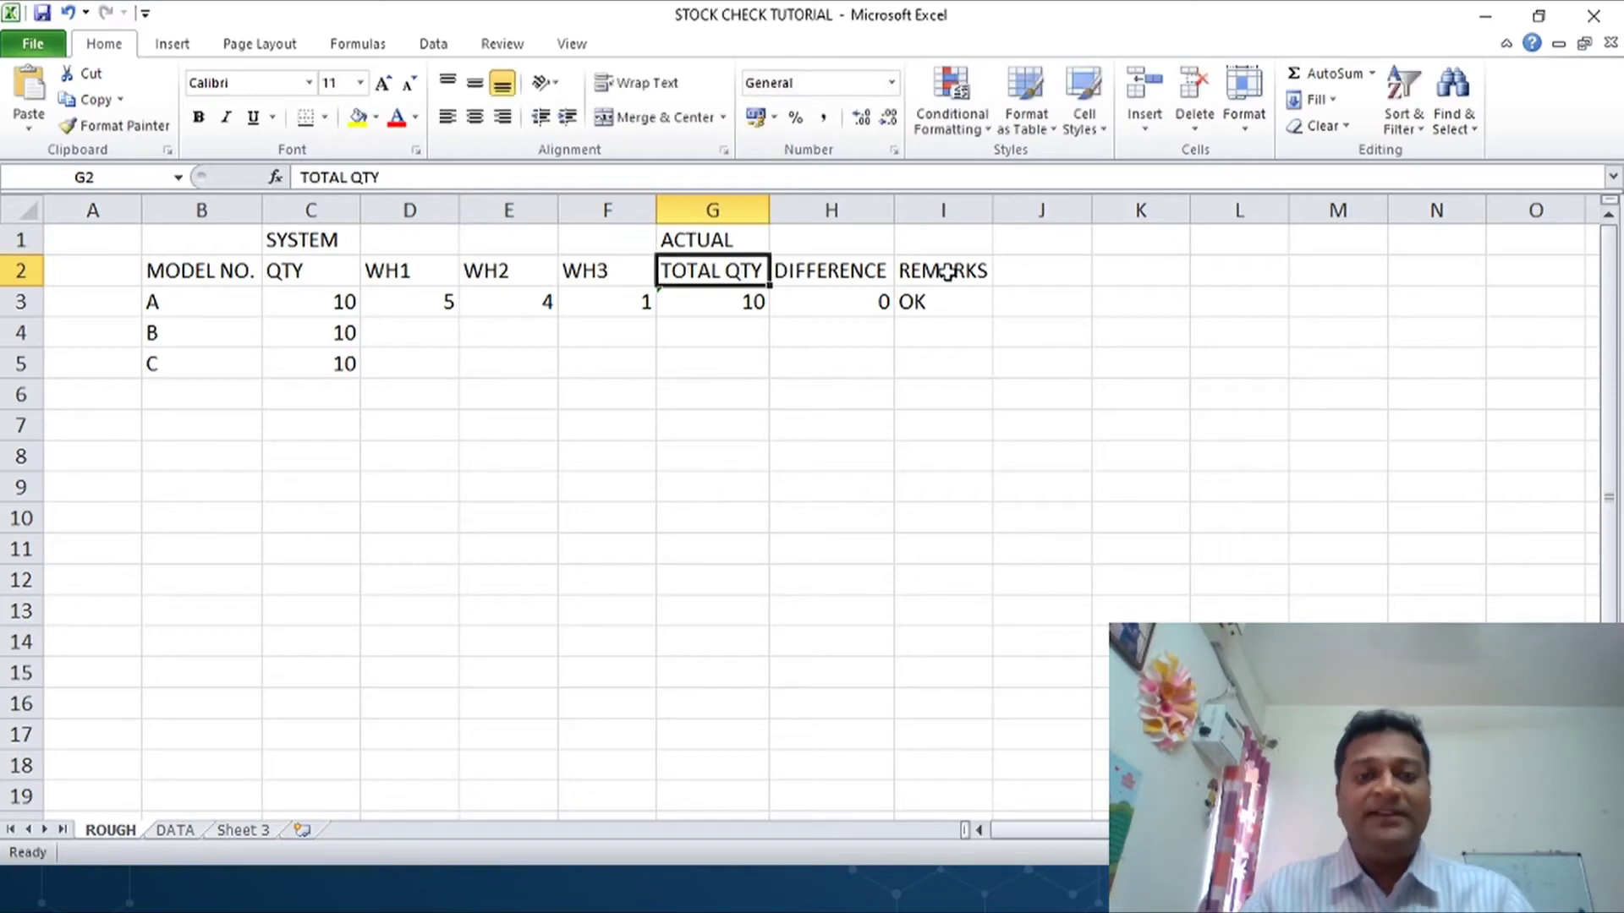
- Change the heading in D2 to SHOWROOM and autofit the width of column D
key("Left")
key("Left")
key("Left")
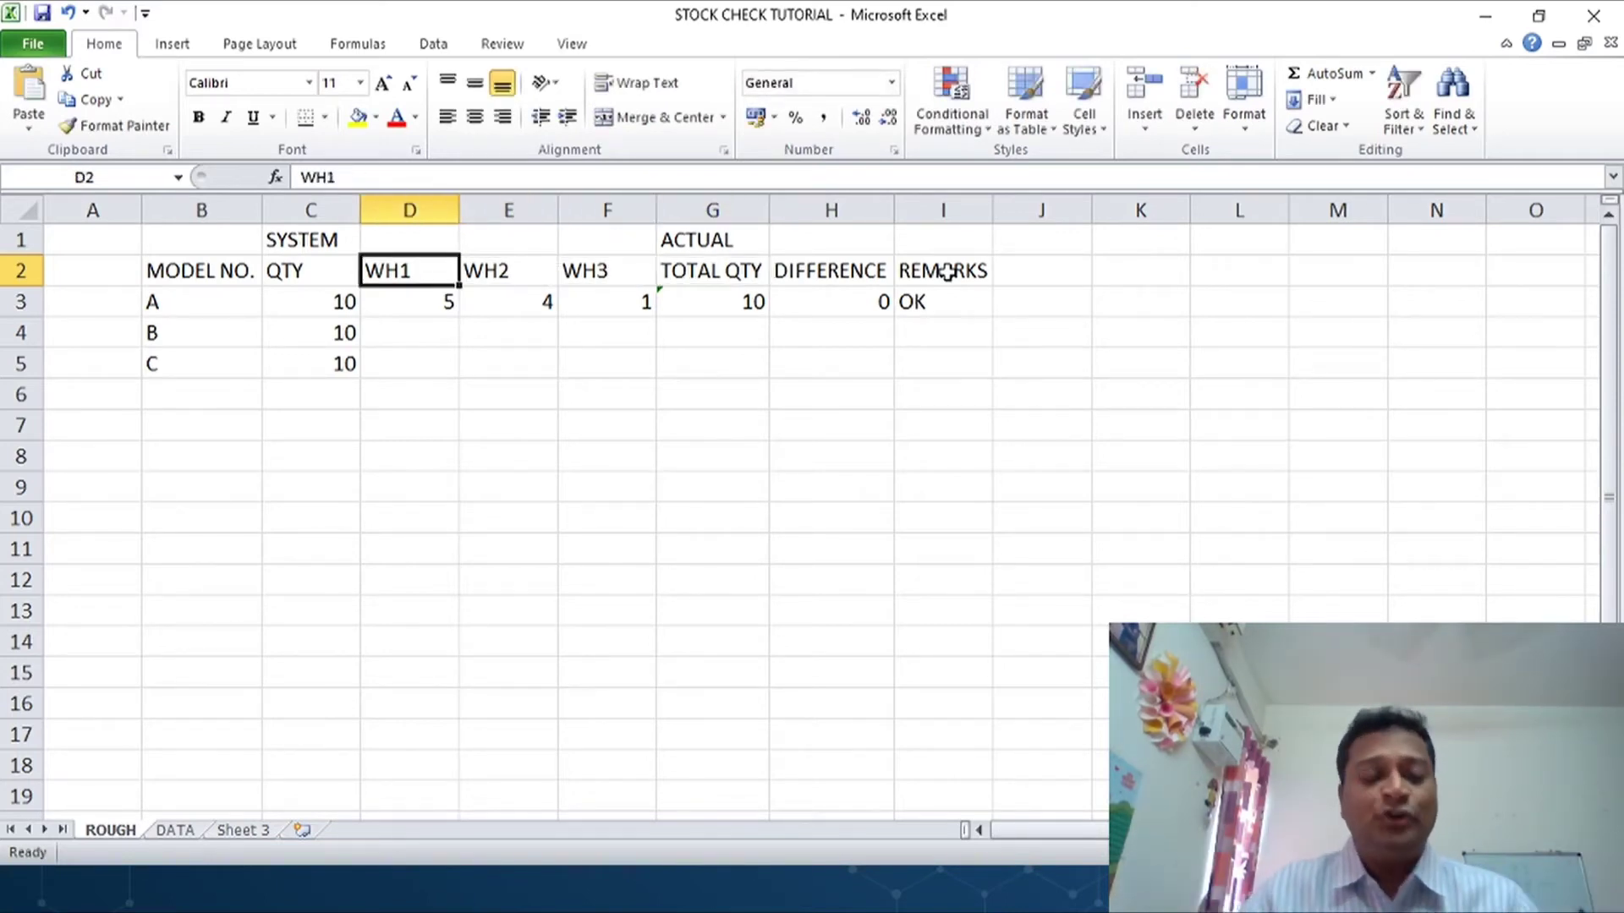
type("SHOWROOM")
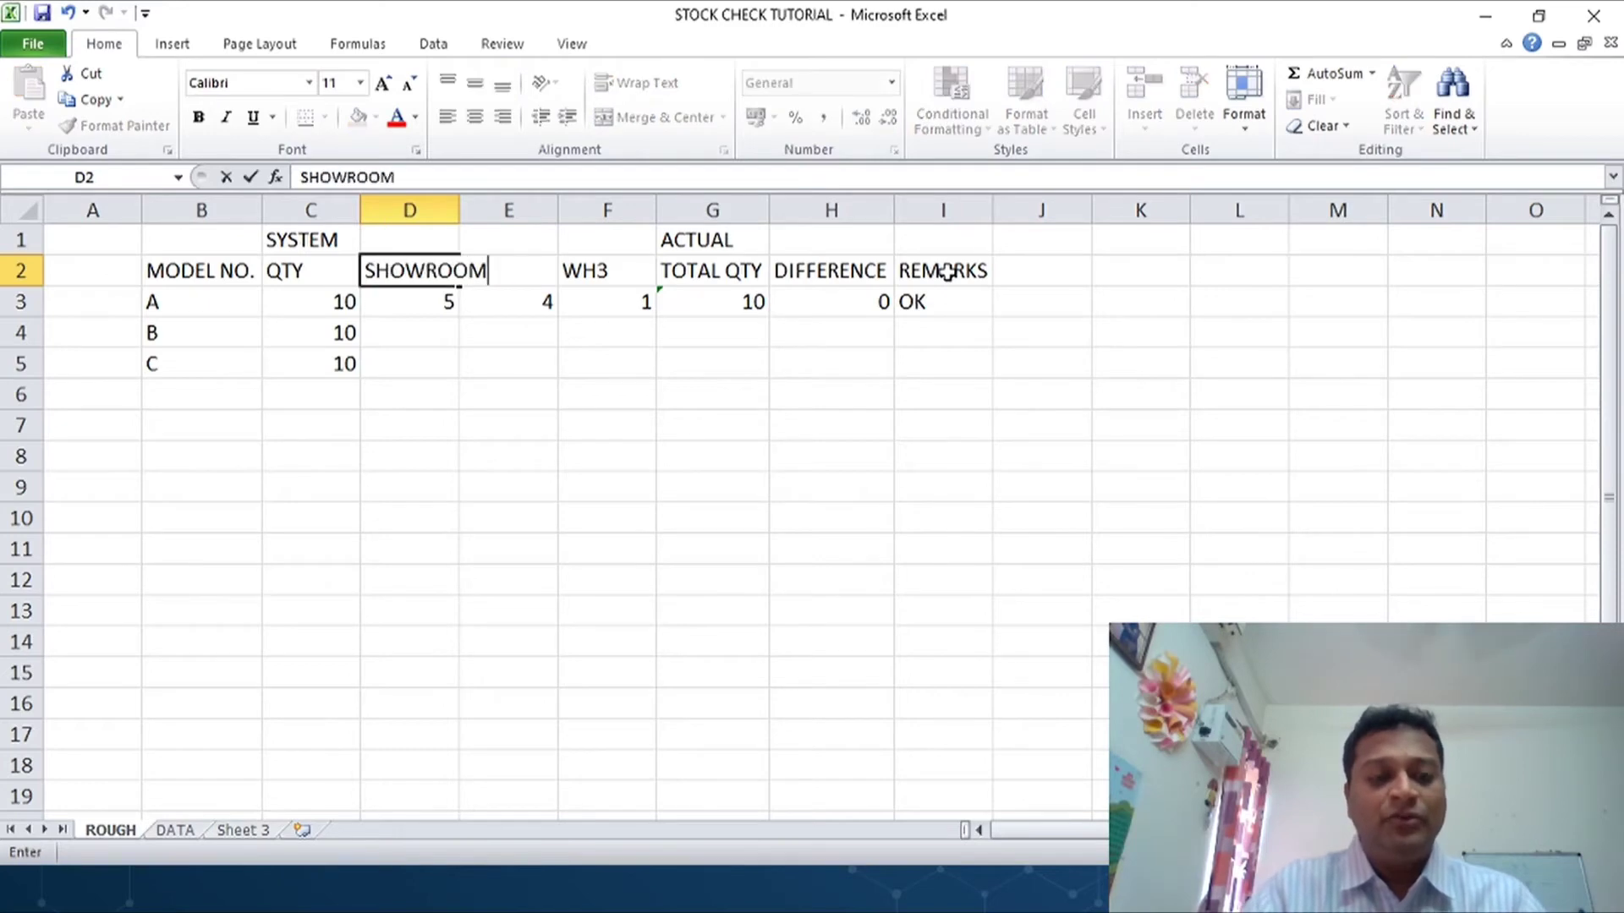
key("Tab")
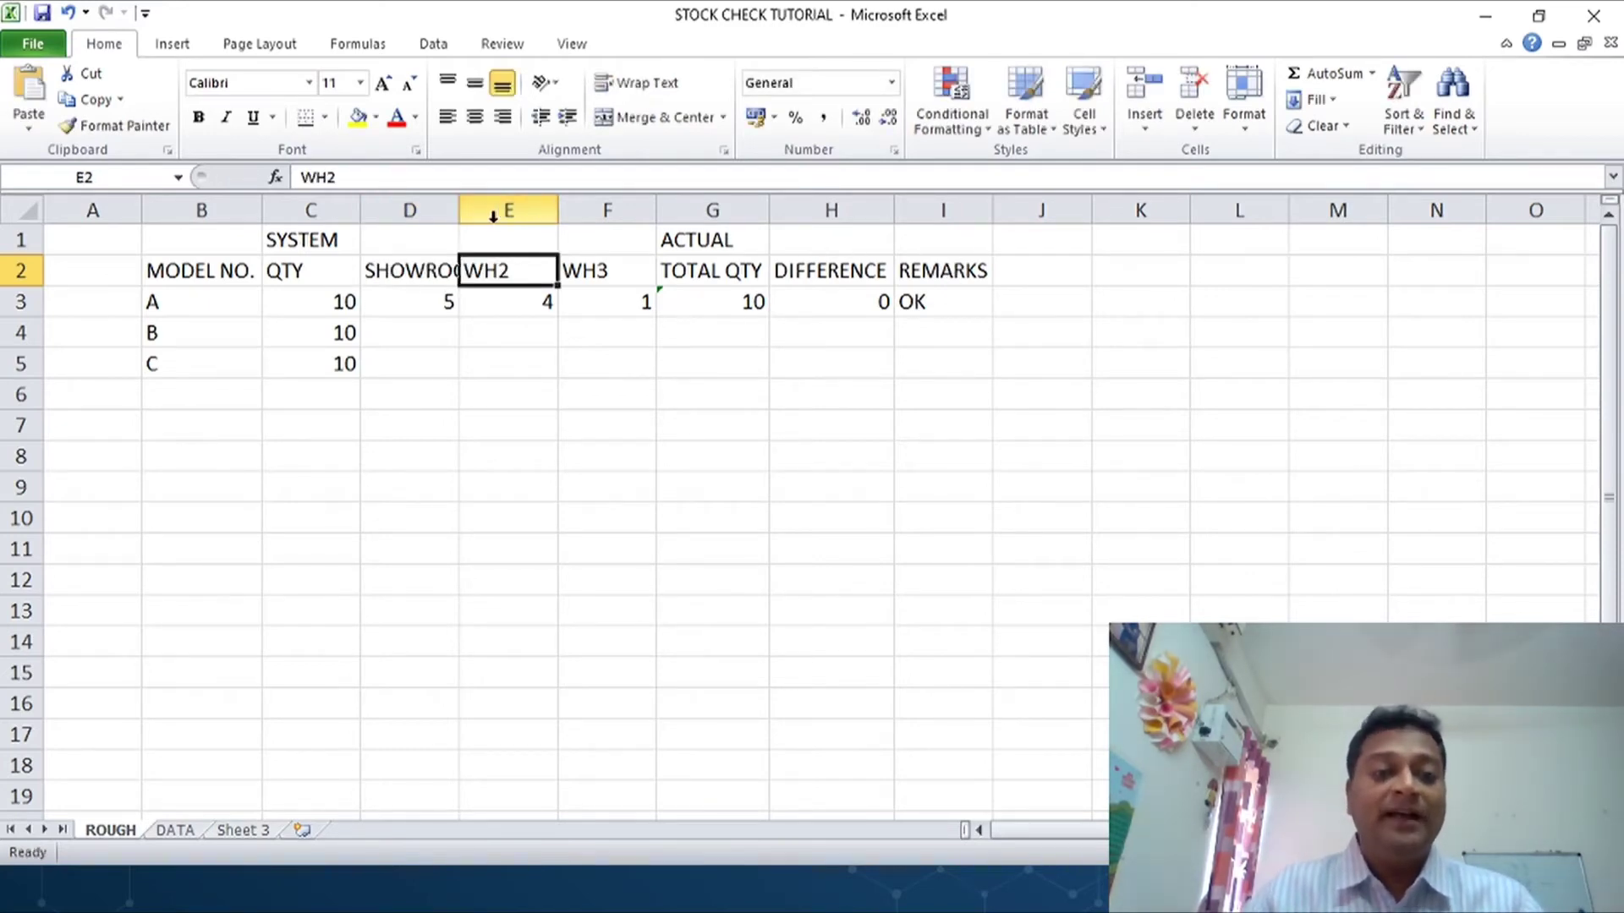
double_click(459, 210)
- Change the heading in E2 to WAREOUSE and widen column E to fit it
type("W")
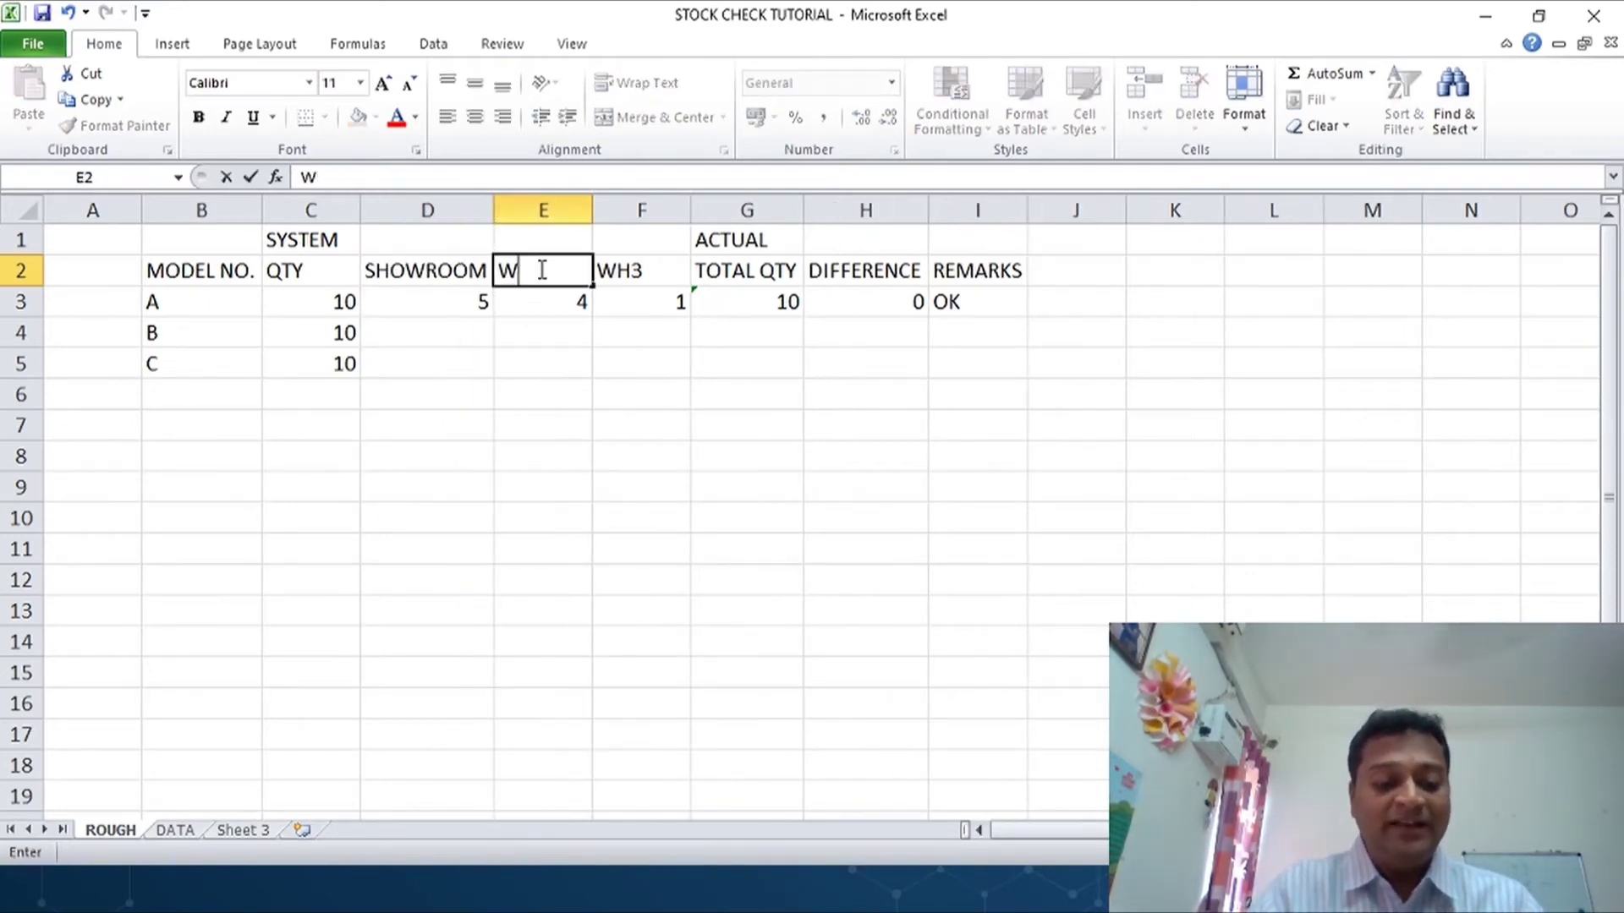
type("AREOUS")
key("Return")
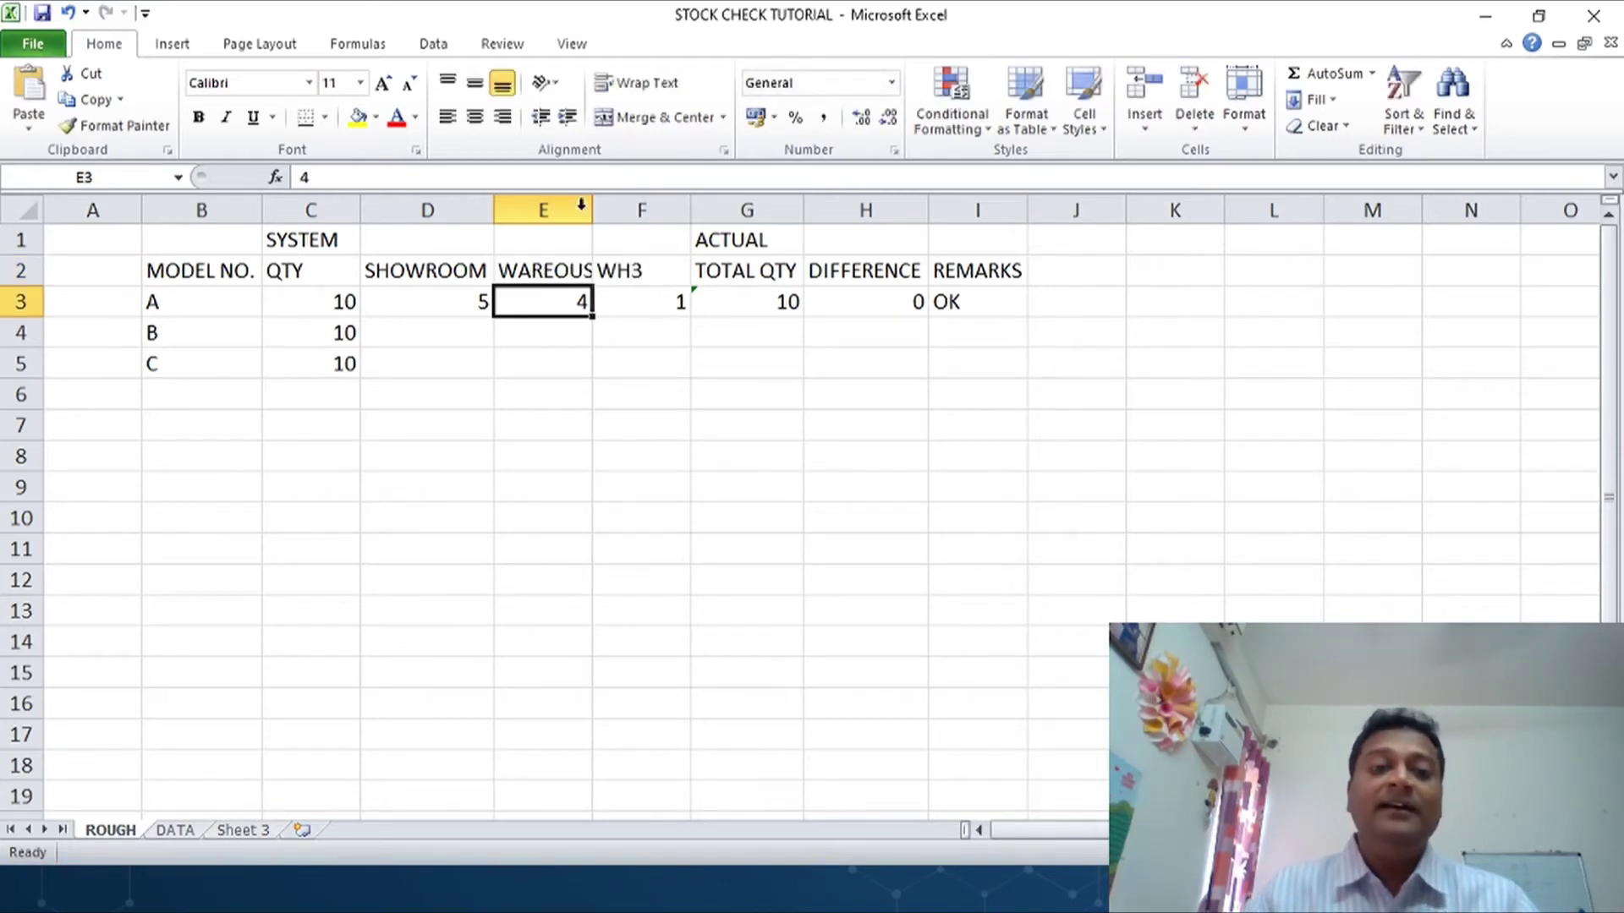
left_click_drag(596, 201, 617, 202)
- Change the heading in F2 to DC, for the third stock location
left_click(657, 270)
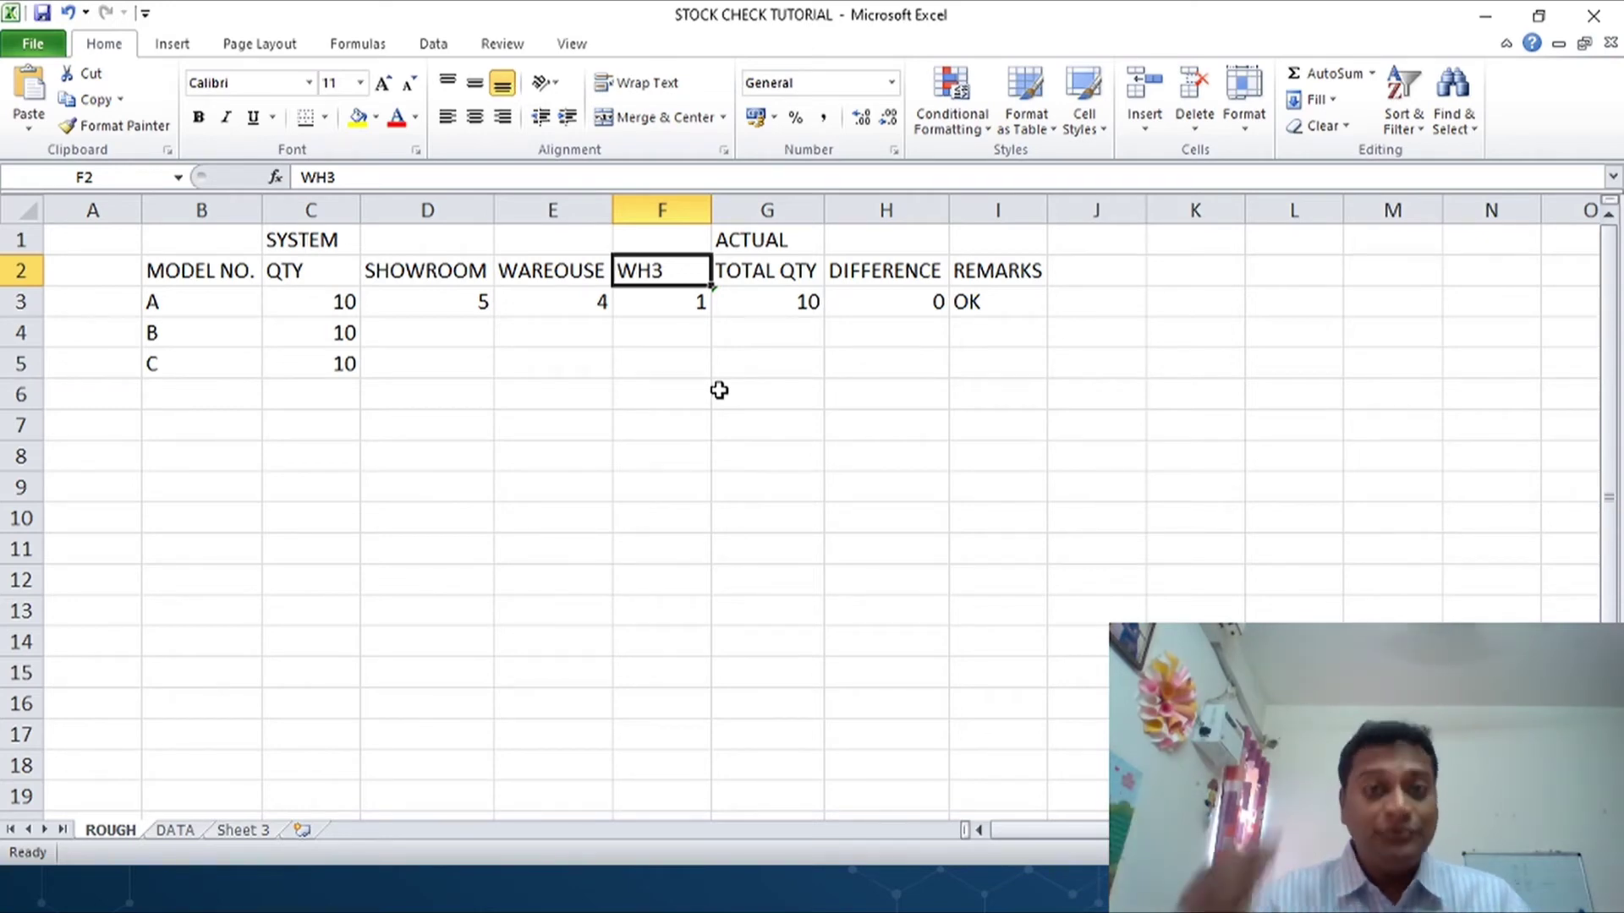
type("DC")
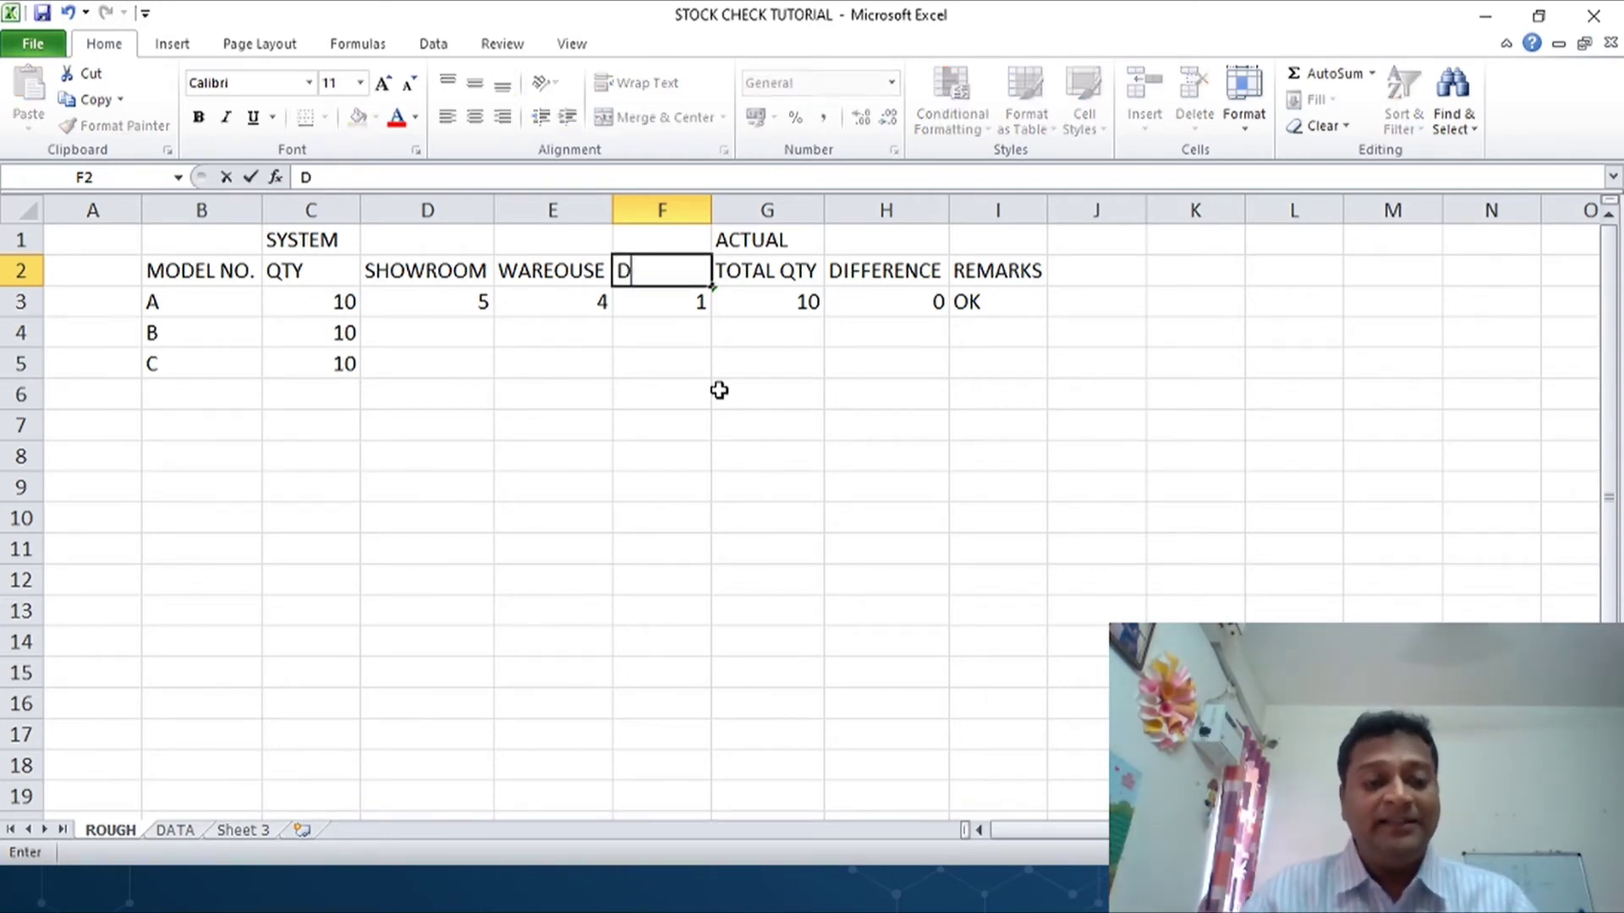
key("Return")
key("Up")
key("Up")
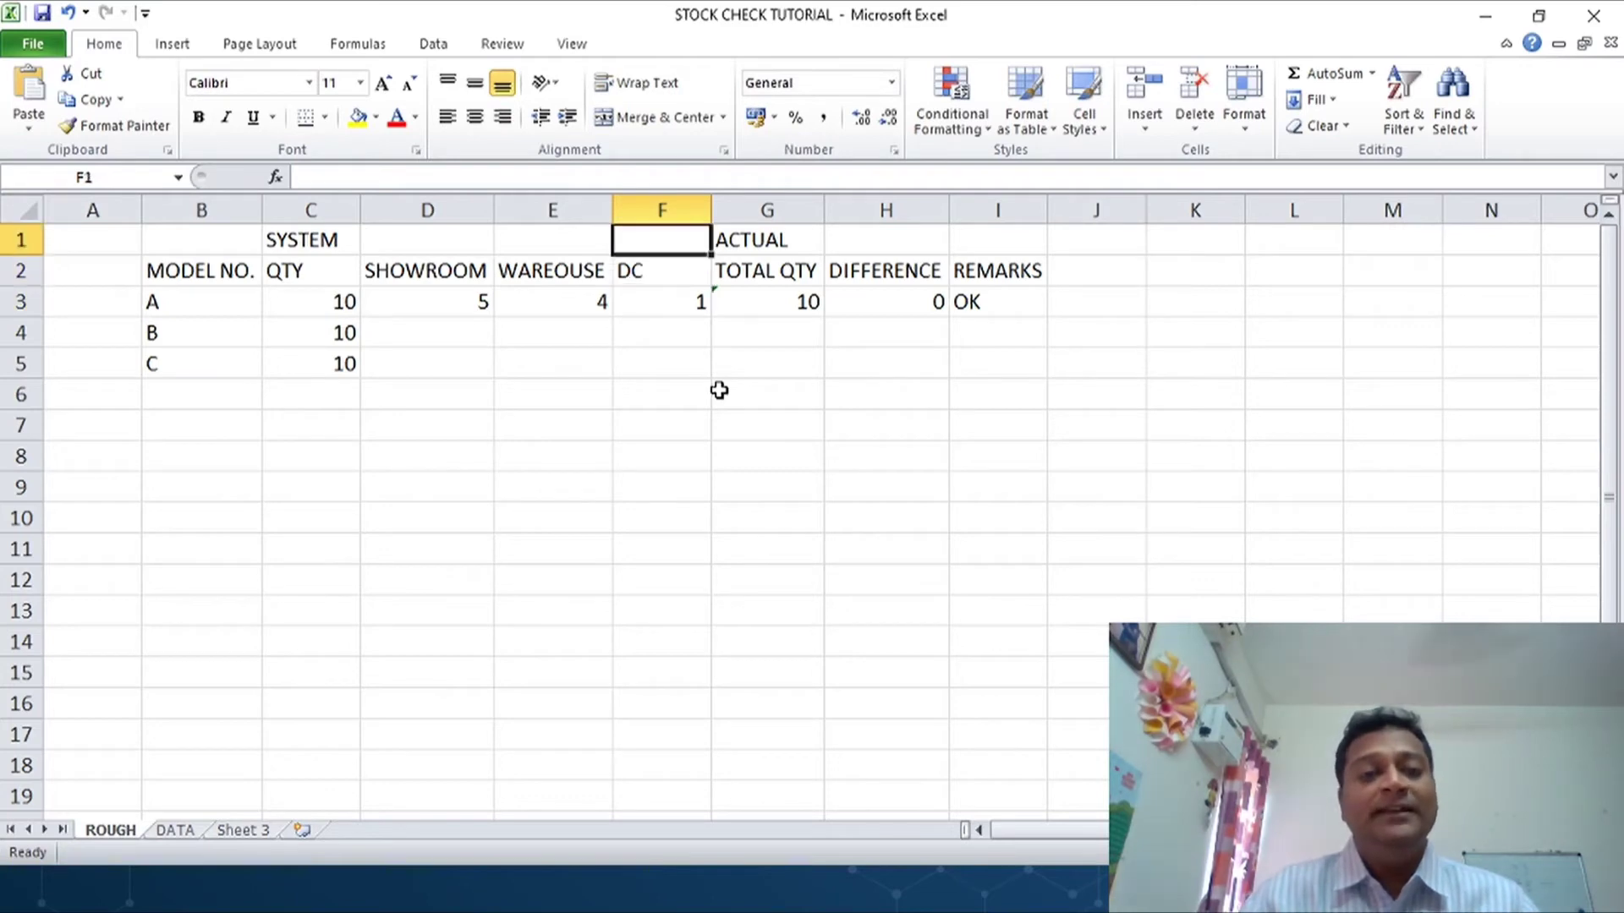
- Review the model, system quantity and stock location headings of the rough table
key("Left")
key("Left")
key("Left")
key("Left")
key("Down")
key("Down")
key("Down")
key("Down")
key("Right")
key("Up")
key("Up")
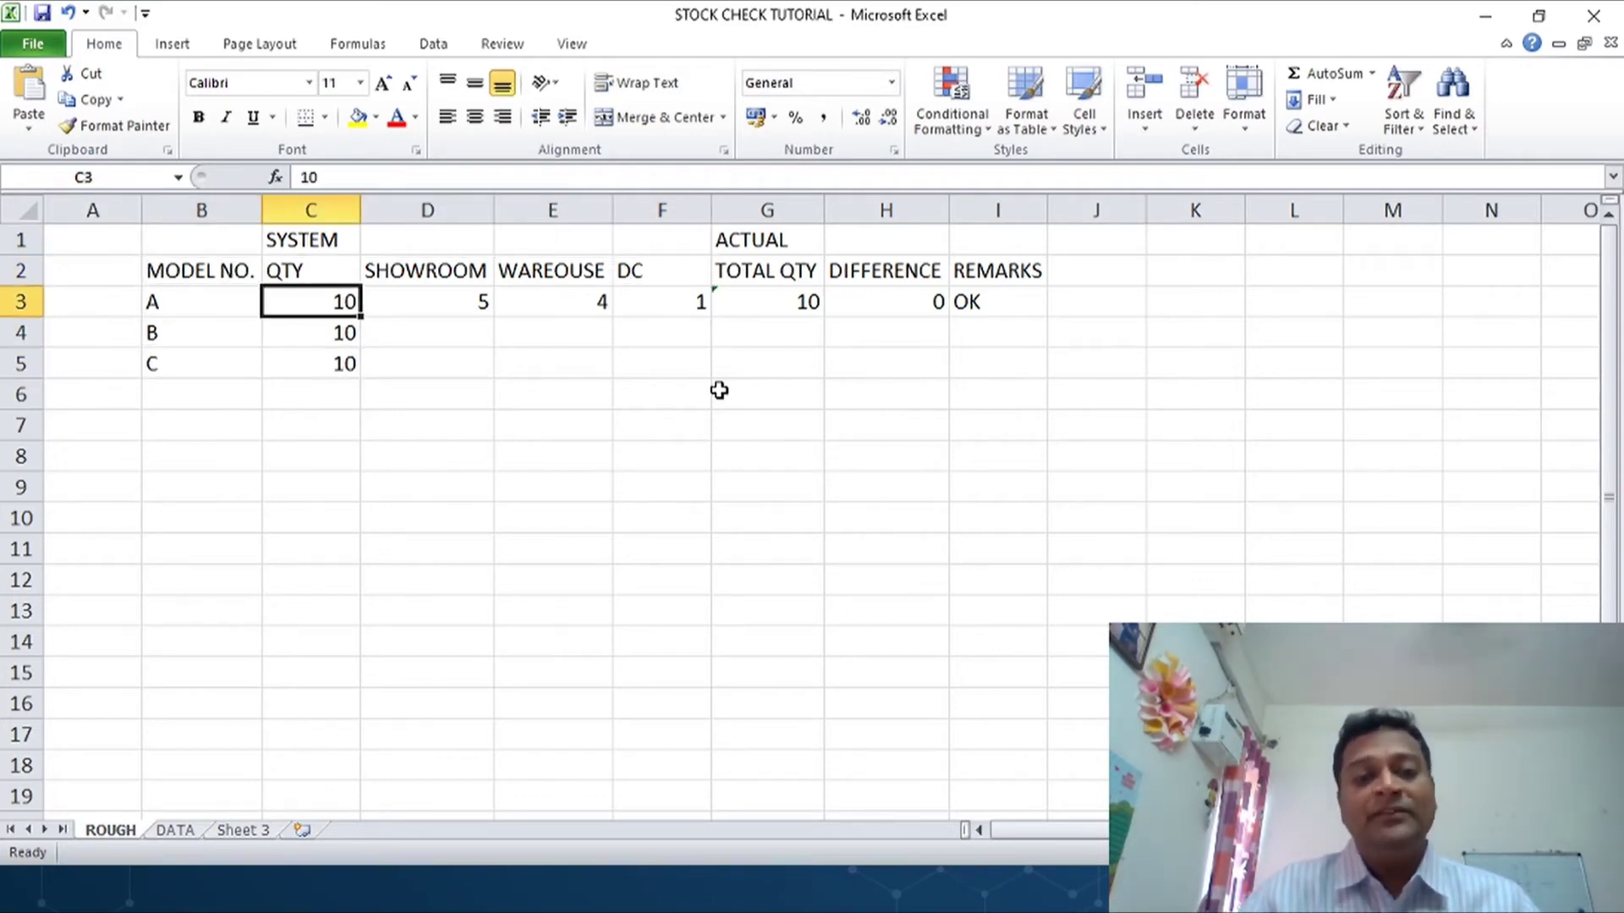
key("Up")
key("Left")
key("Left")
key("Right")
key("Up")
key("Right")
key("Right")
key("Right")
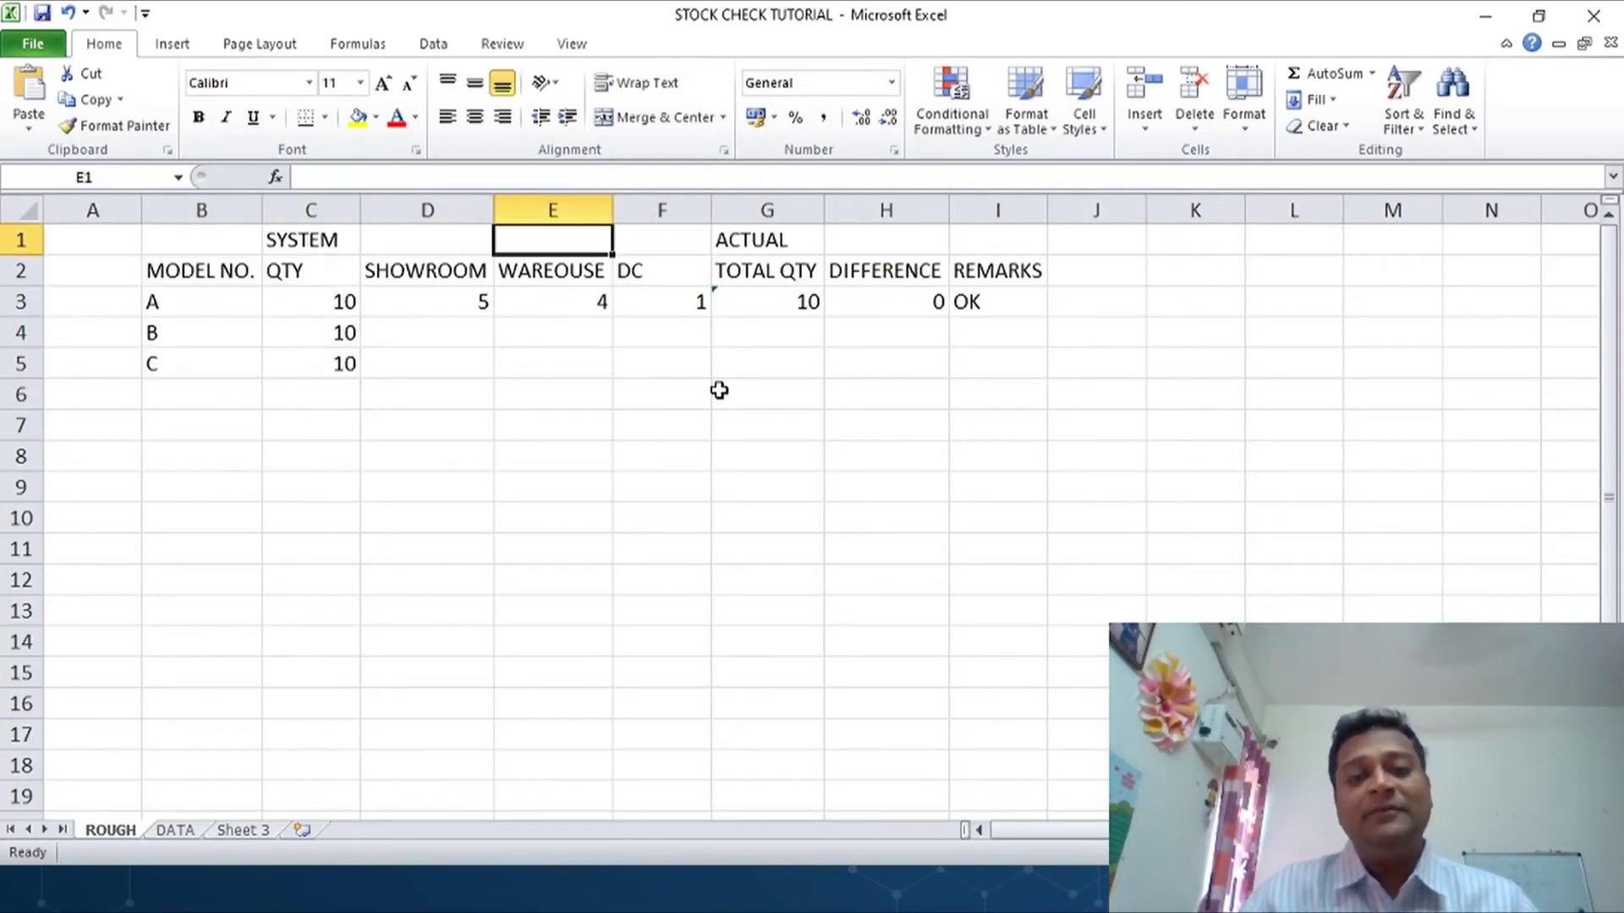
key("Right")
key("Left")
key("Left")
key("Left")
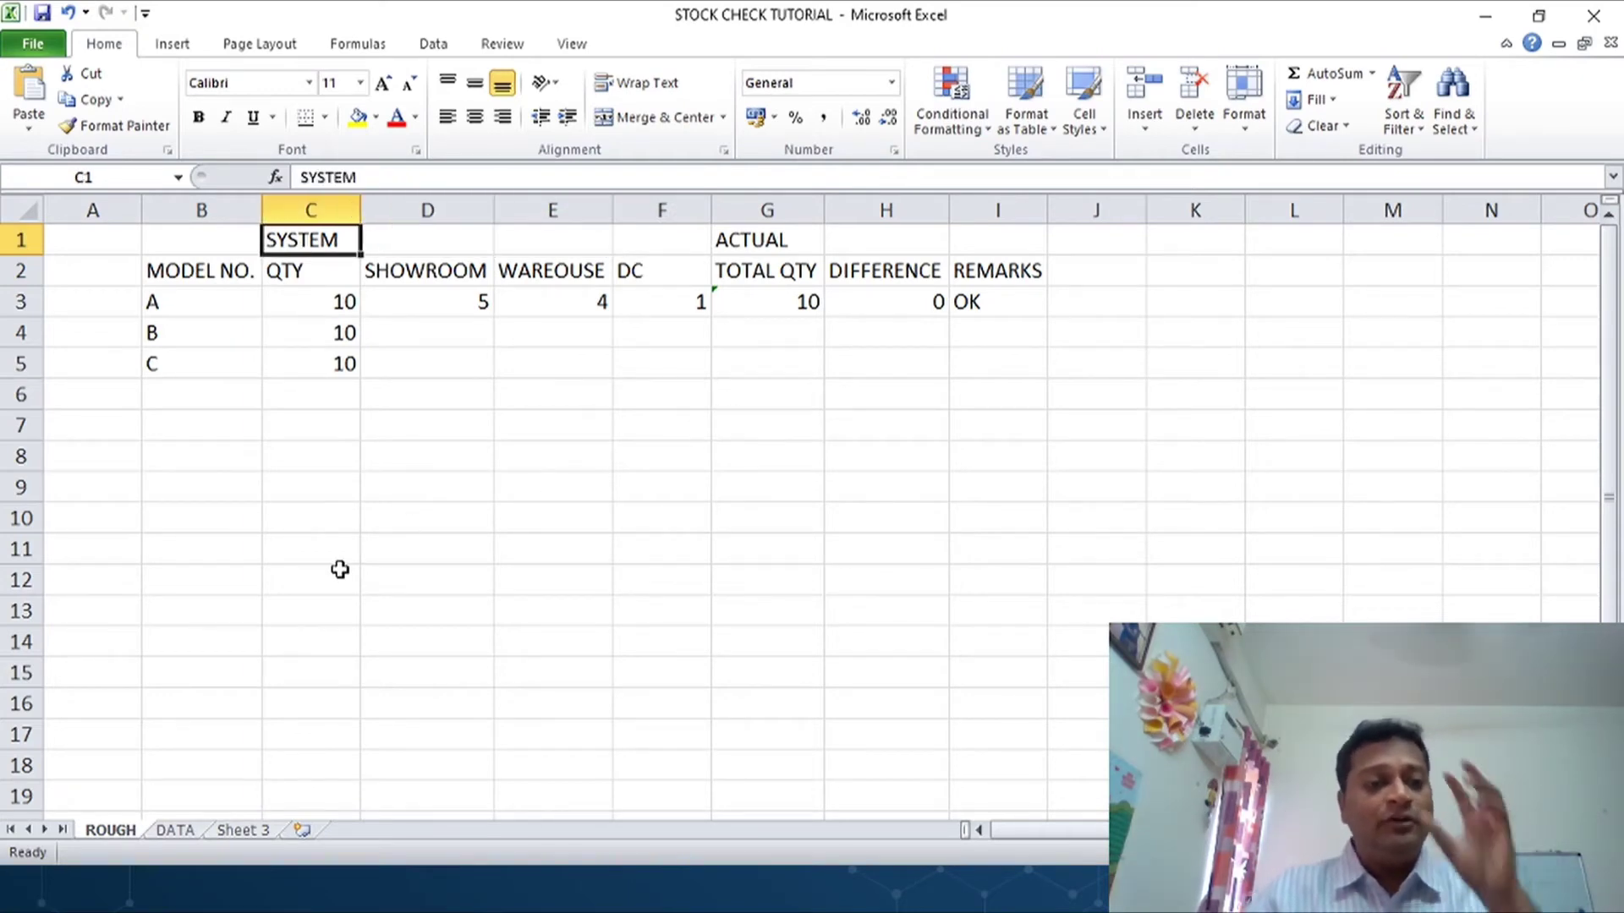
- Switch to the DATA sheet and review the list of models under MODEL NO
left_click(176, 831)
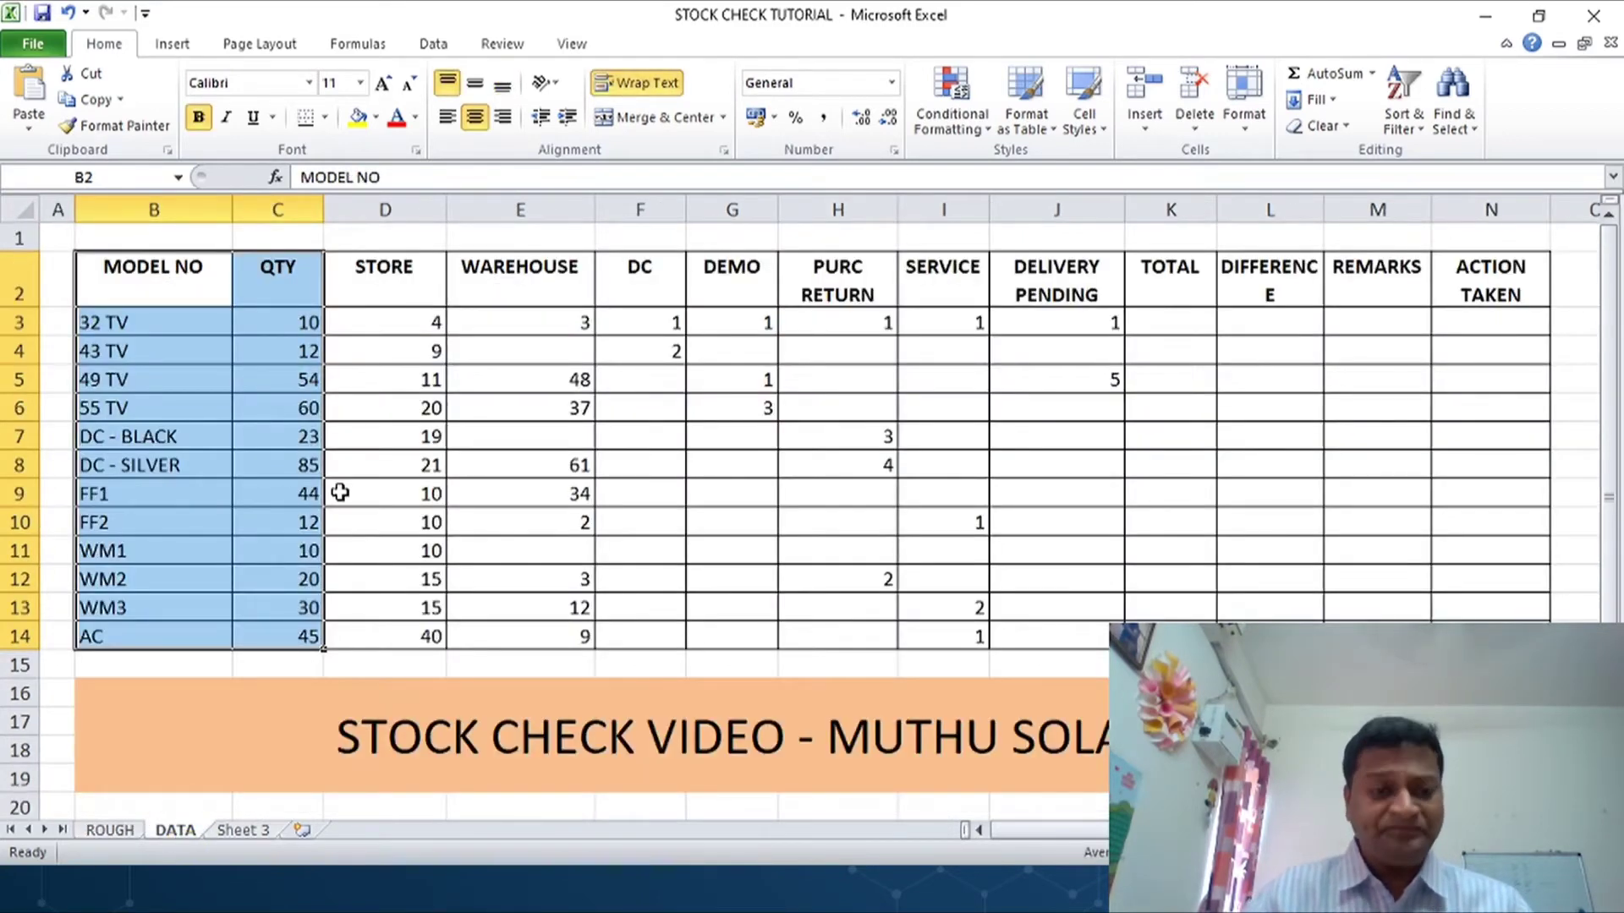
left_click(382, 271)
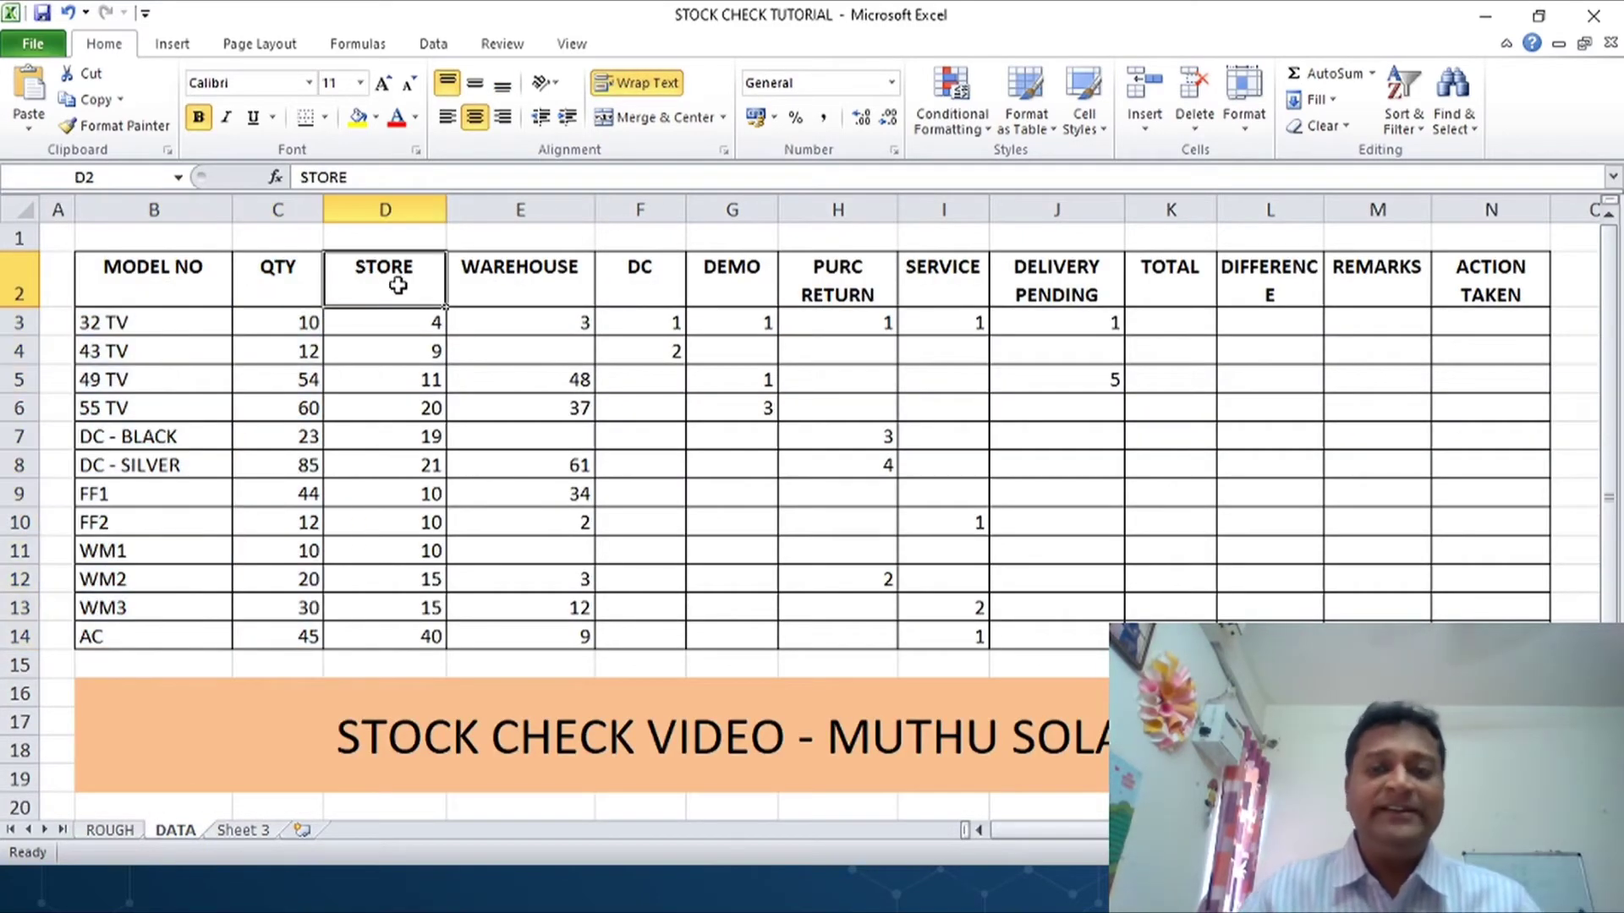
key("Left")
key("Left")
key("Down")
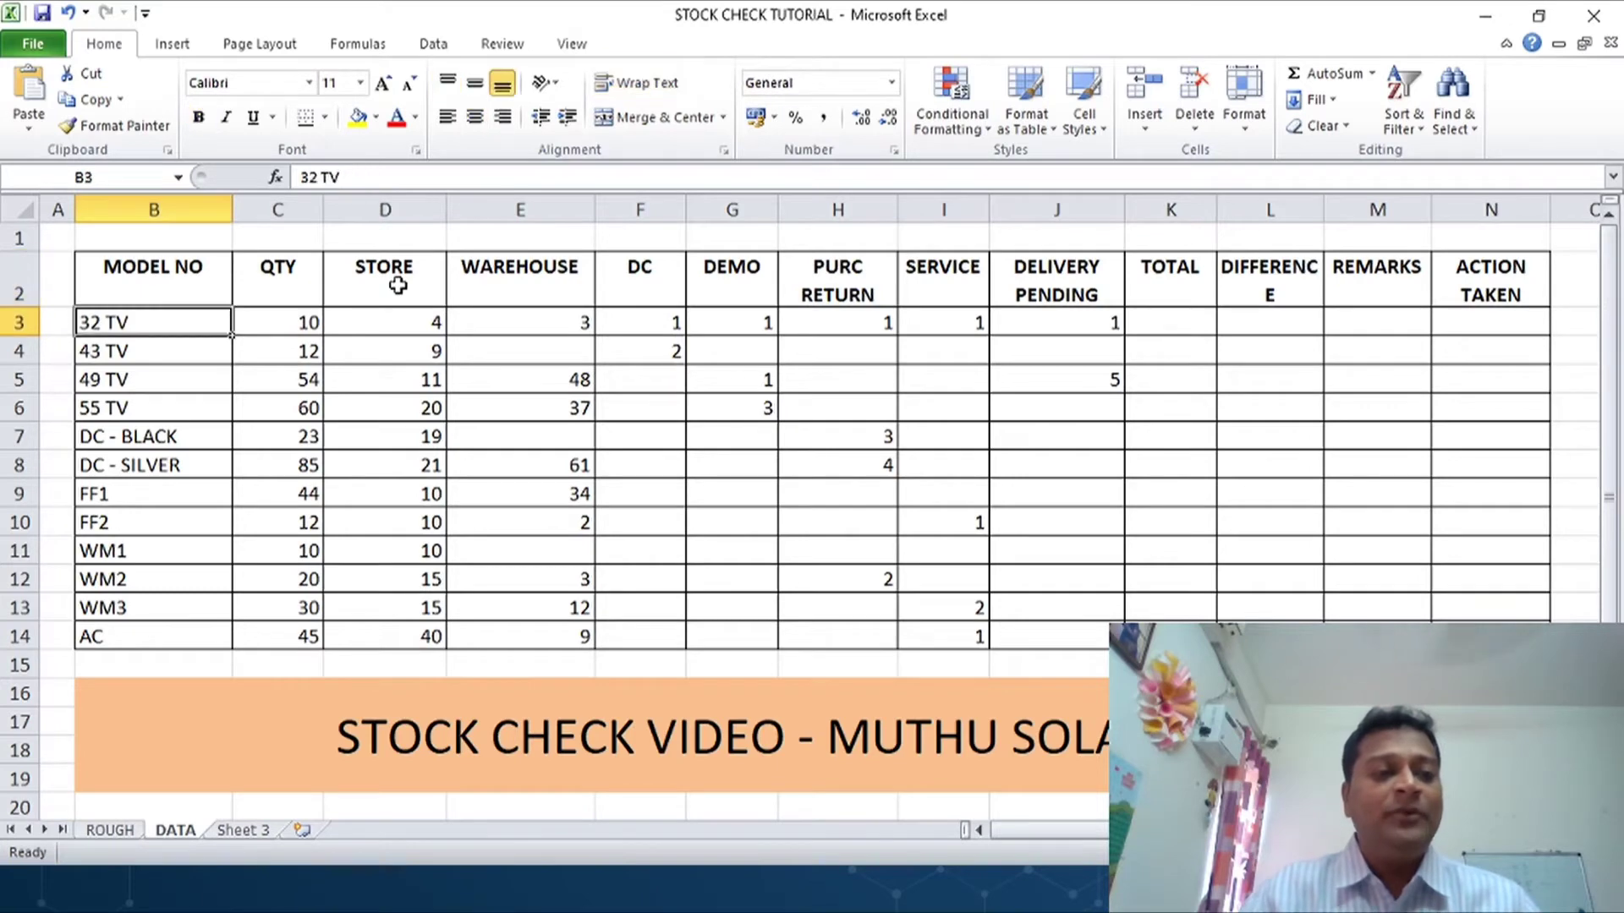
key("Down")
key("Down")
key("Down")
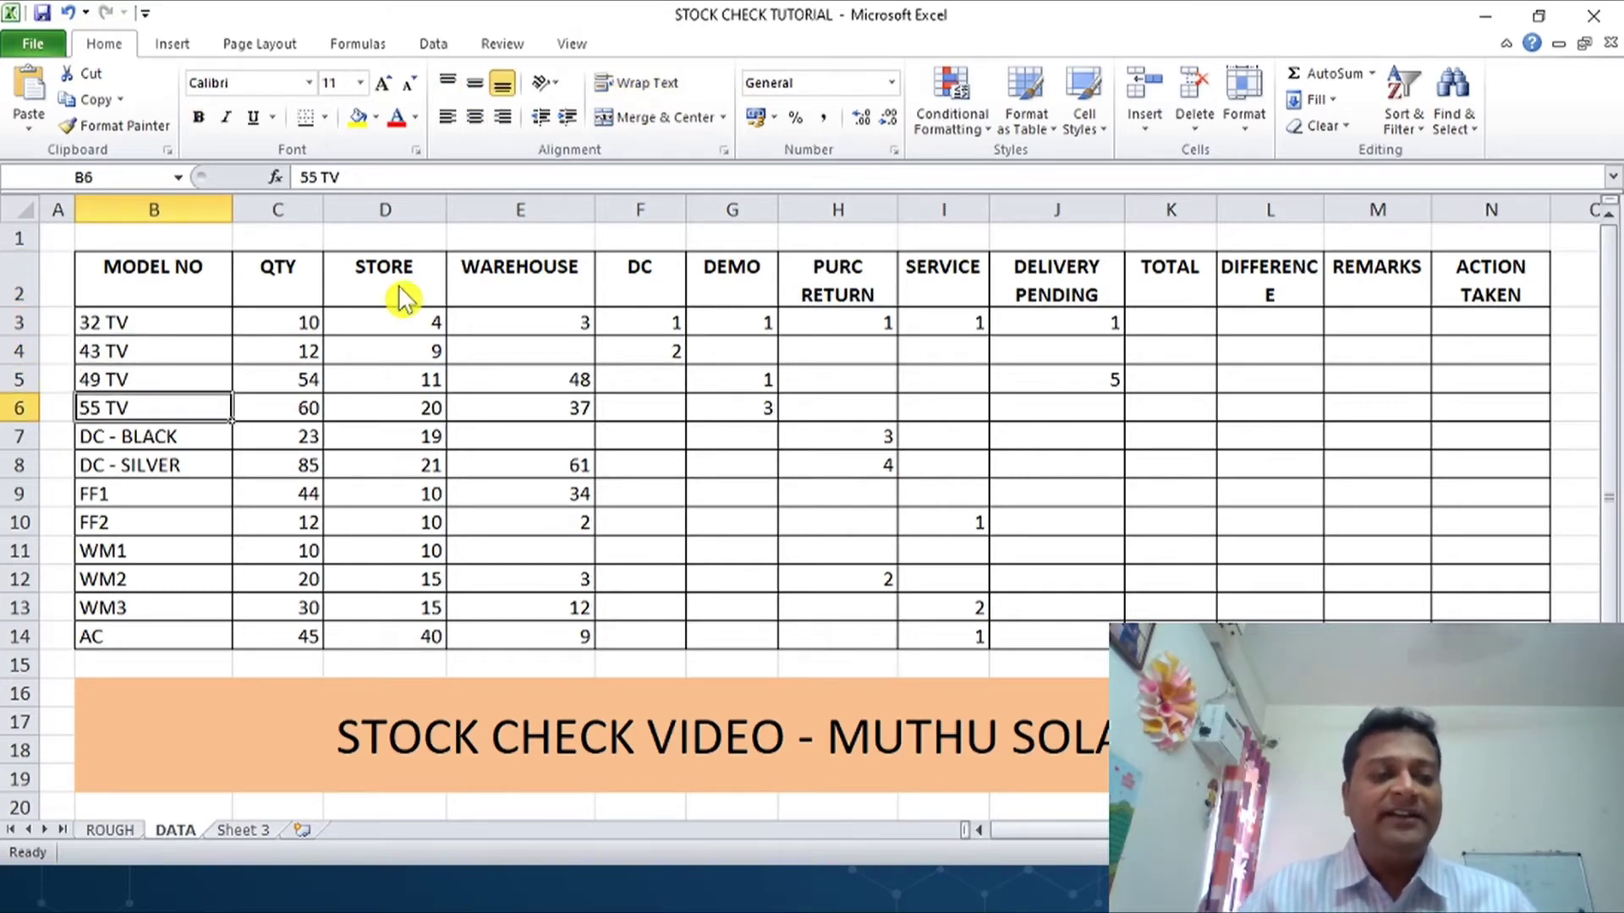
key("Up")
key("Up")
key("Up")
- Review the system quantities in the QTY column for all models from 32 TV down
key("Right")
key("shift+Down")
key("shift+Down")
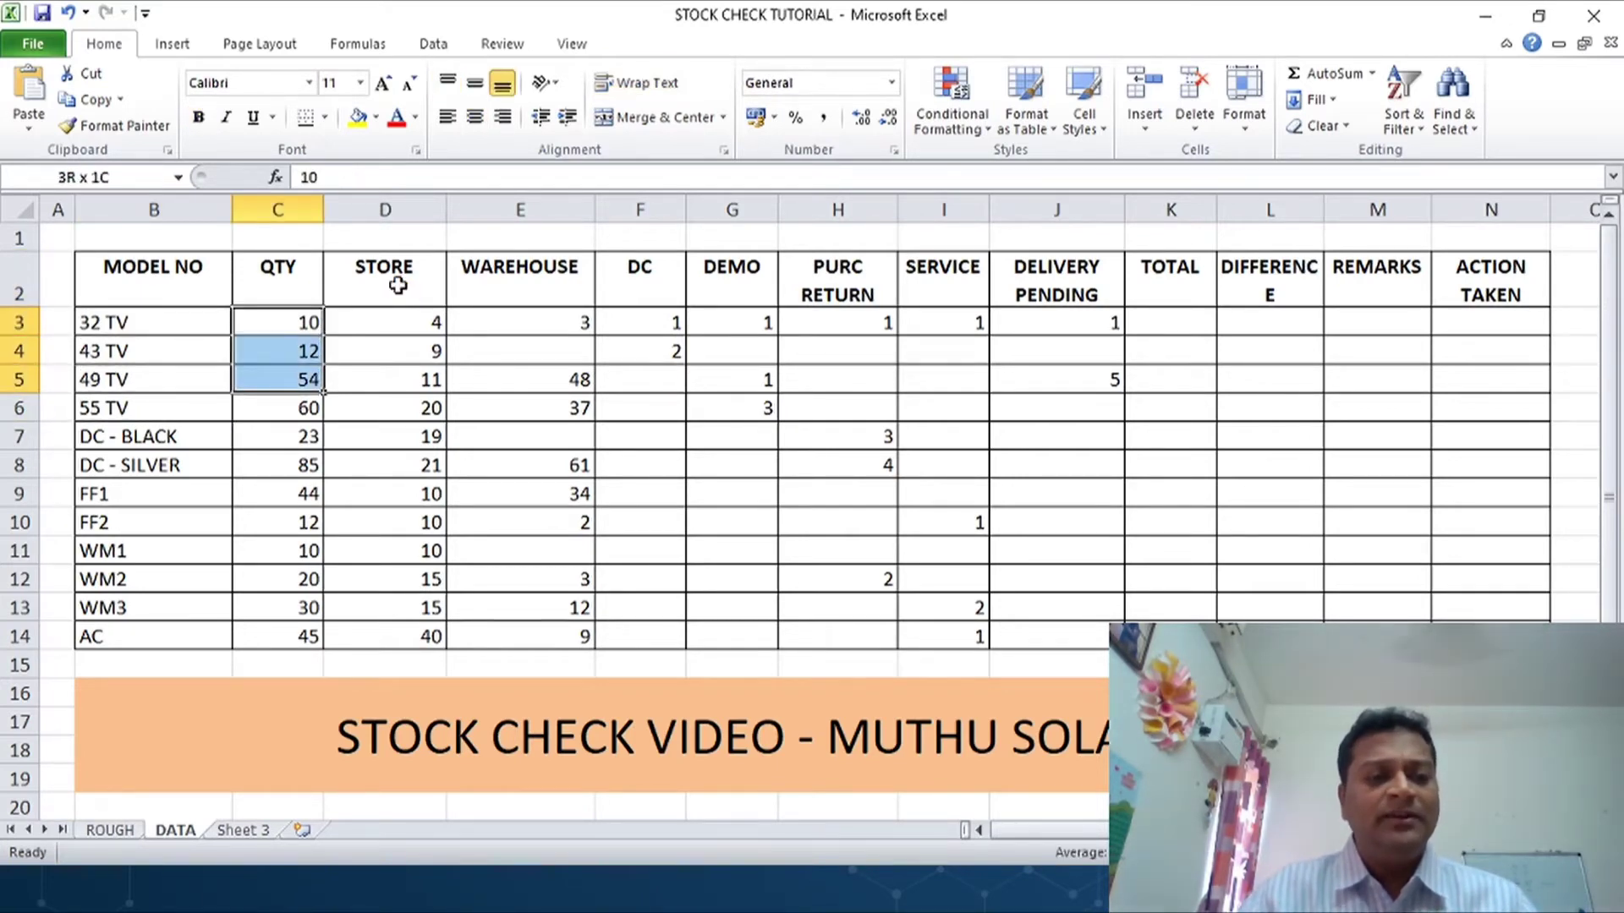
key("shift+Down")
key("shift+Down")
key("shift+Down")
key("shift+Down")
key("shift+Down")
key("shift+Down")
key("shift+Down")
key("shift+Down")
key("shift+Down")
key("Up")
key("Down")
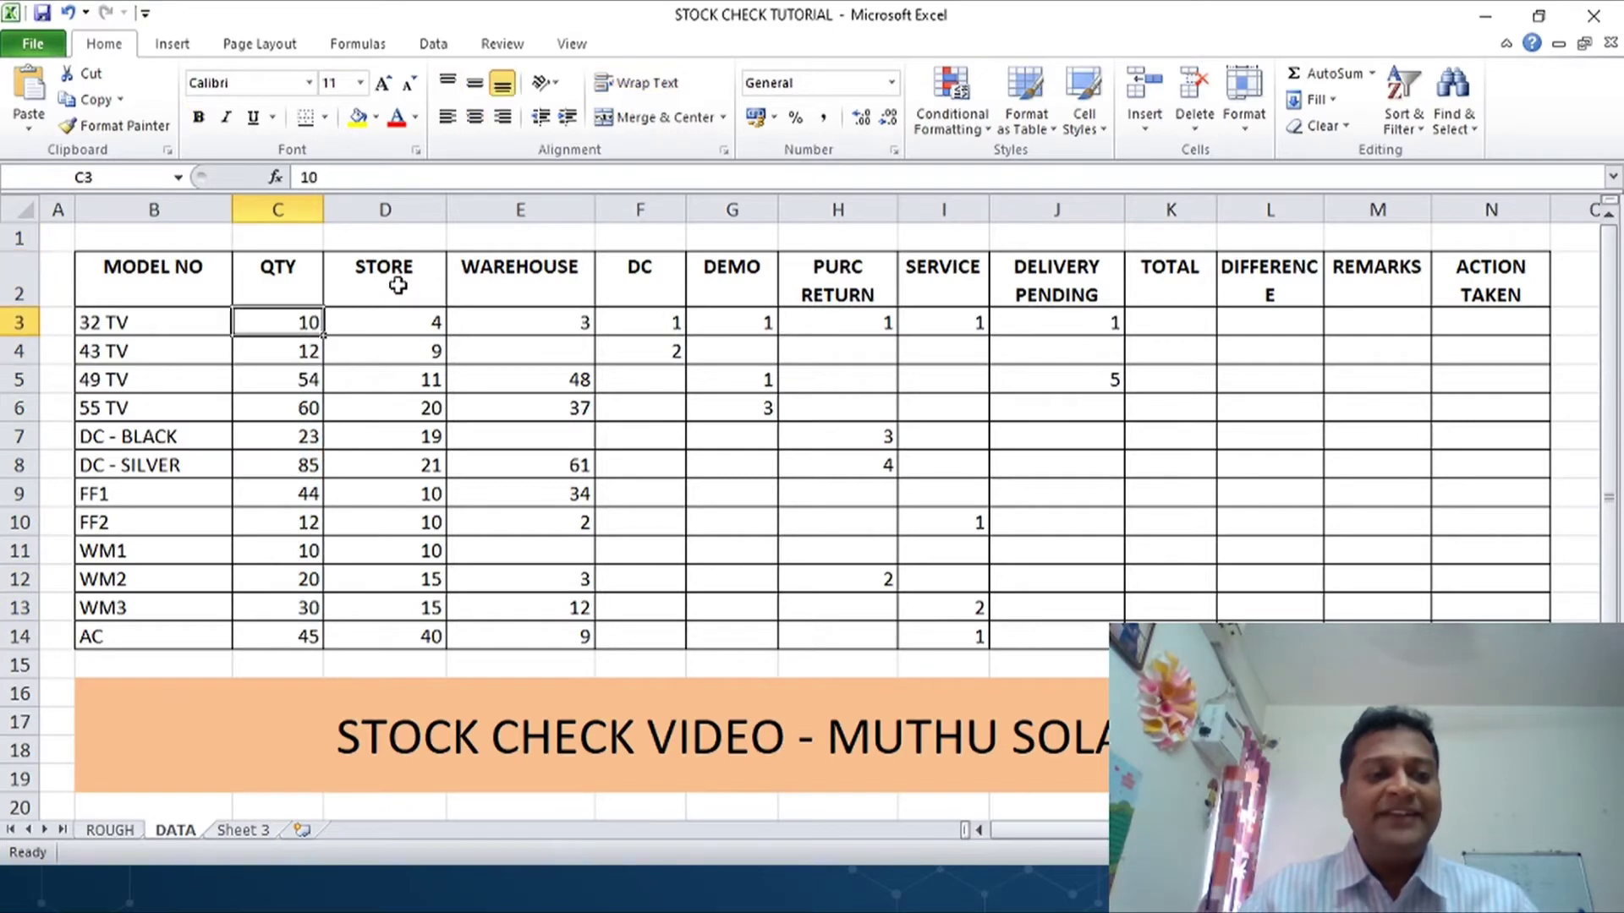
key("shift+Down")
key("shift+Down")
key("shift+Down")
key("shift+Down")
key("shift+Down")
key("shift+Down")
key("shift+Down")
key("shift+Down")
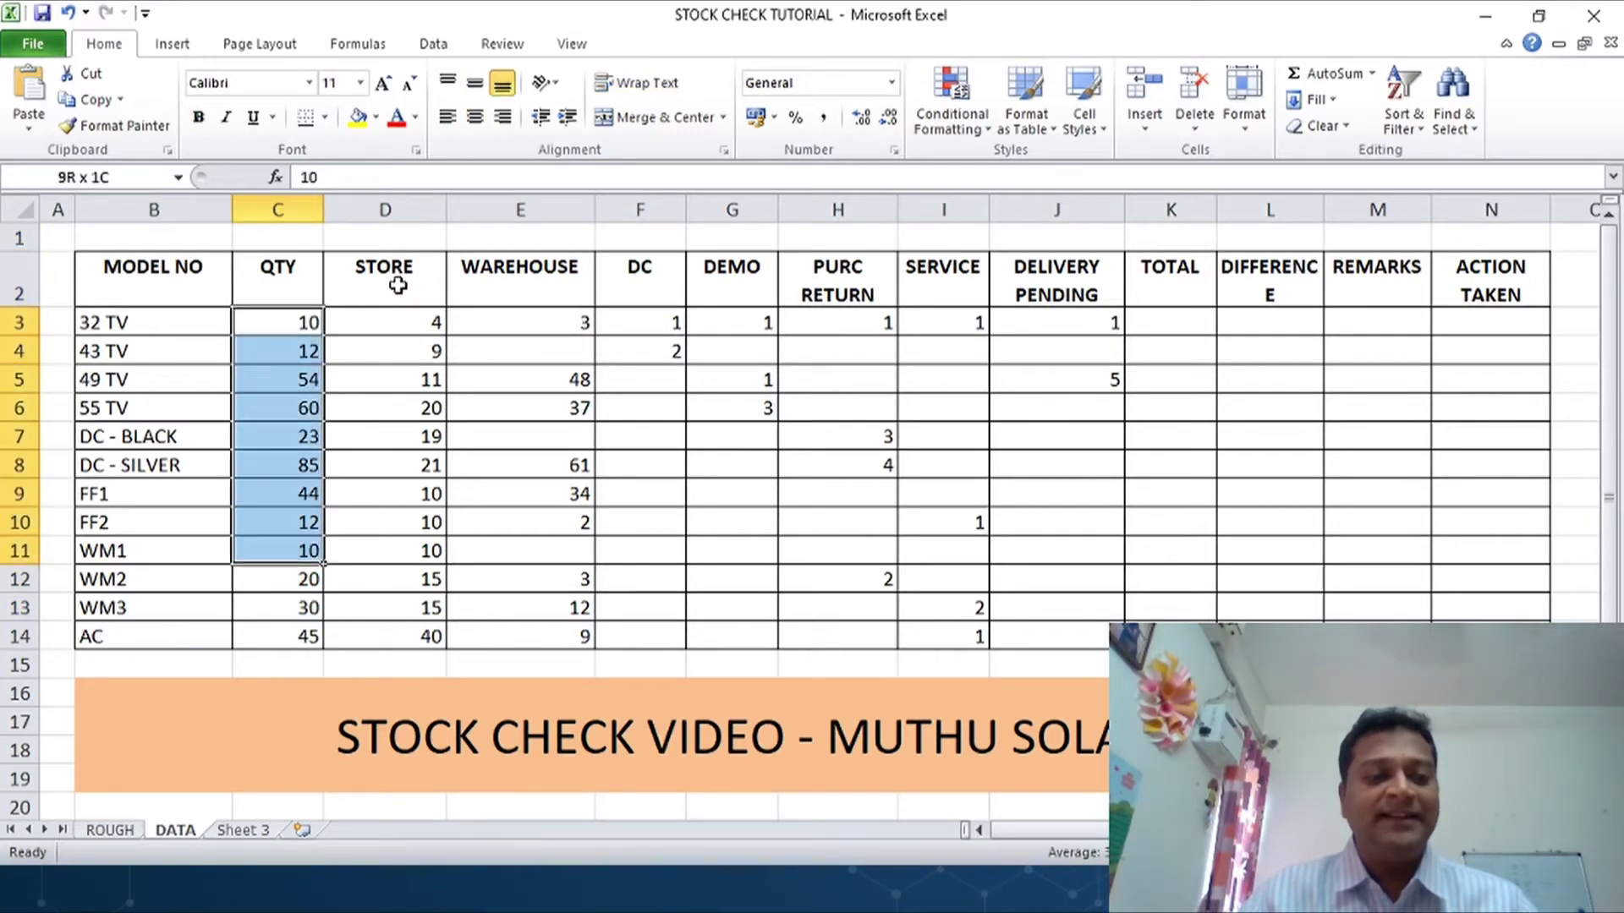
key("shift+Down")
key("shift+Down")
- Highlight the QTY column of the stock table, C2:C14, with a yellow fill
left_click_drag(191, 210, 281, 208)
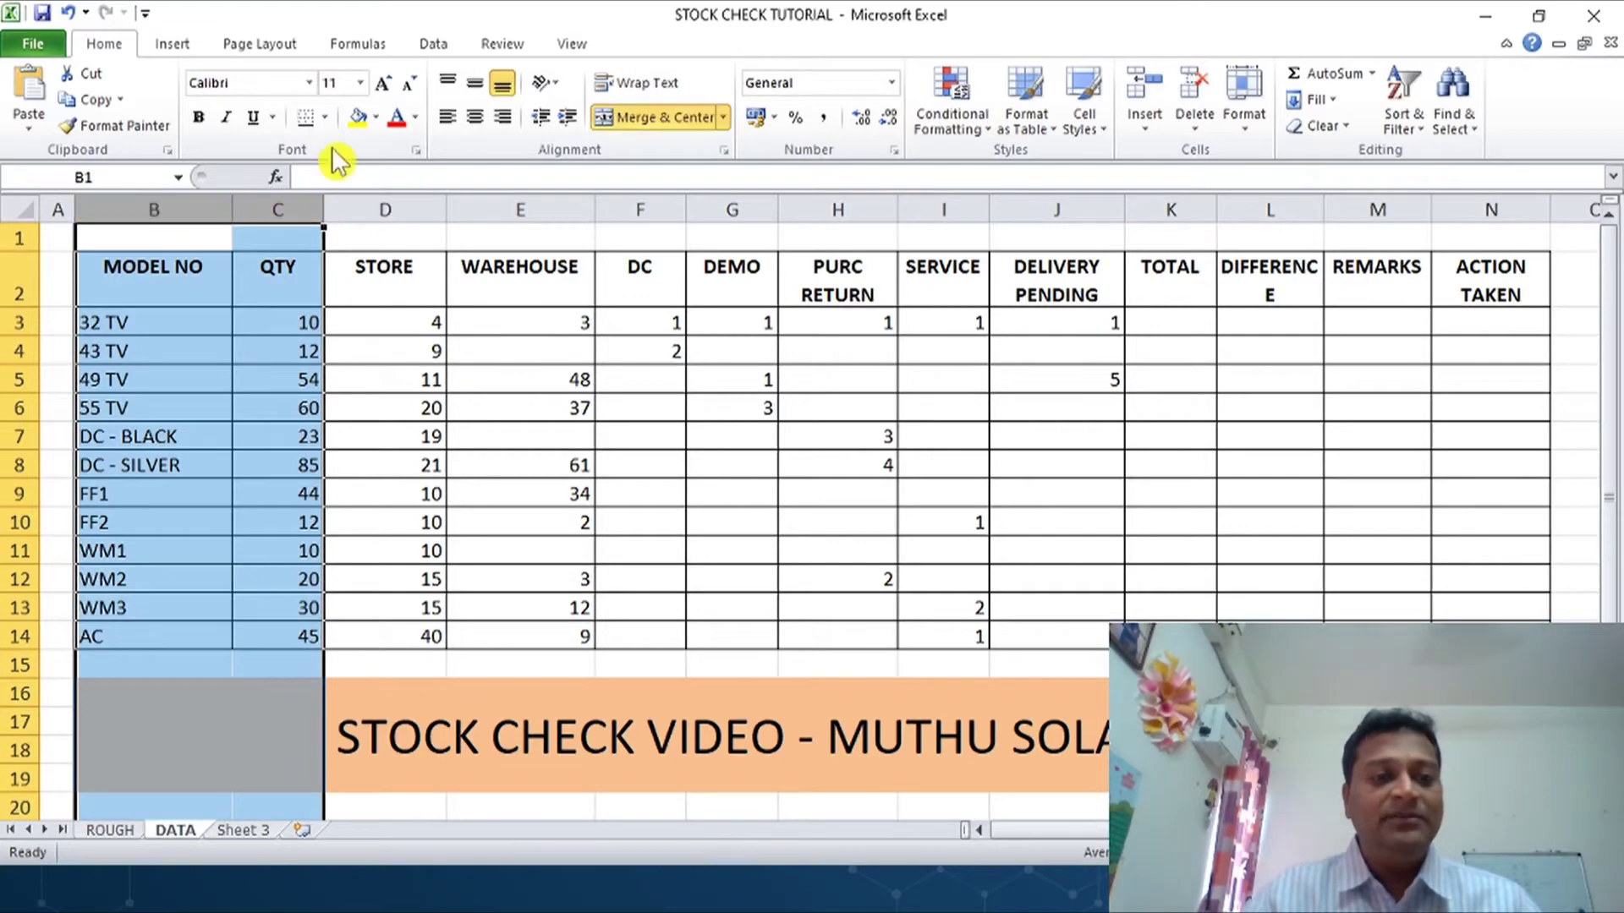
left_click(418, 433)
left_click_drag(98, 270, 203, 638)
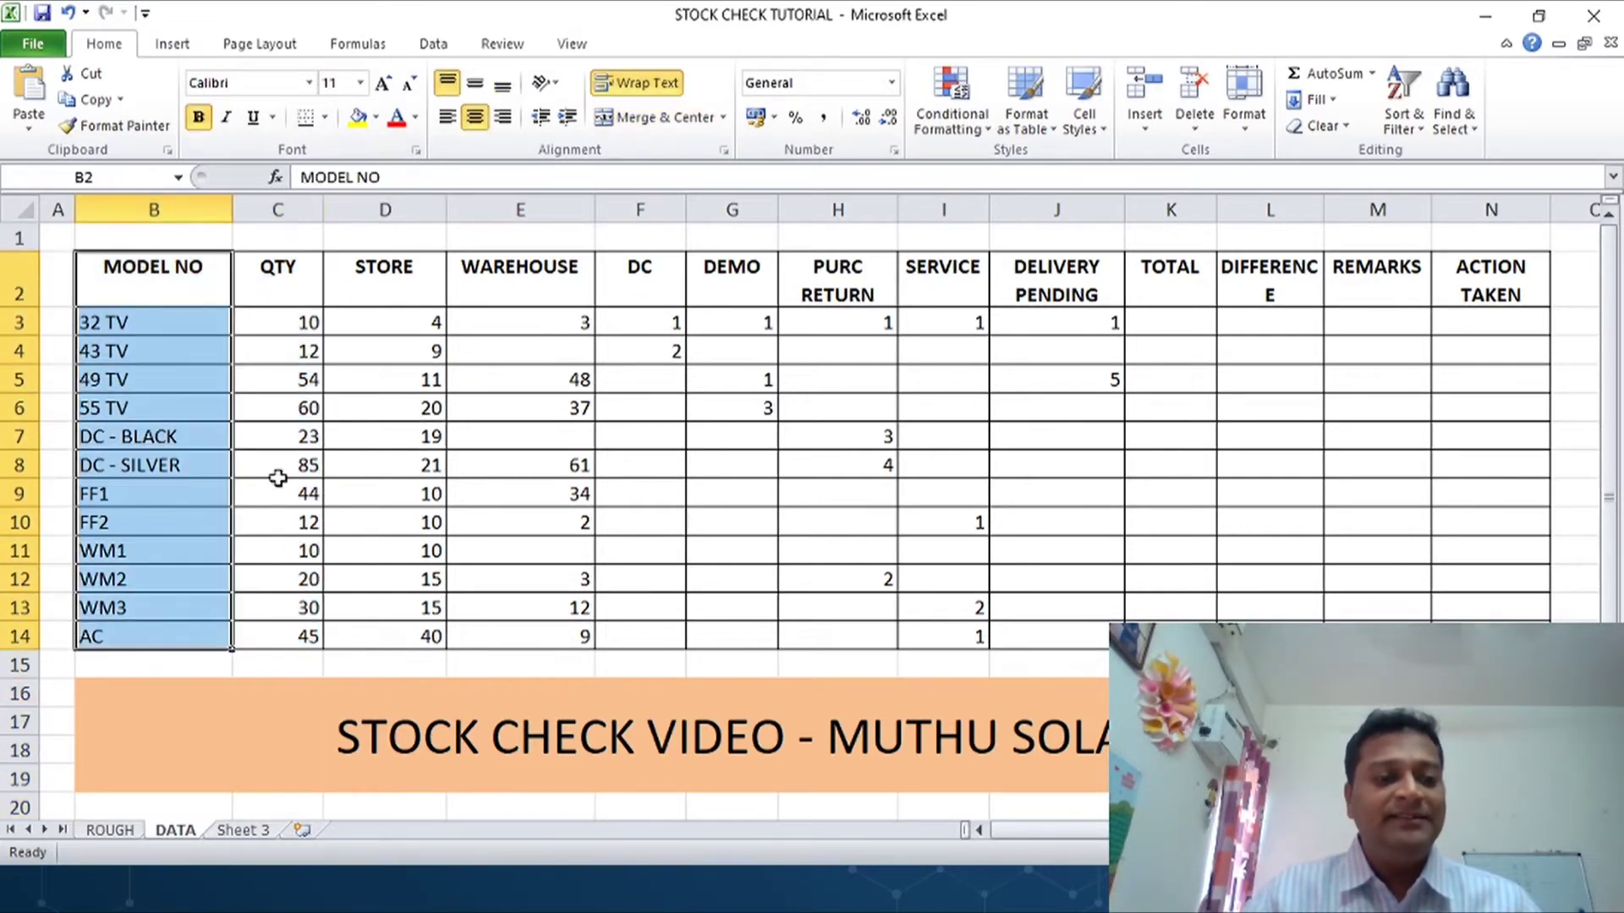
left_click_drag(276, 301, 275, 642)
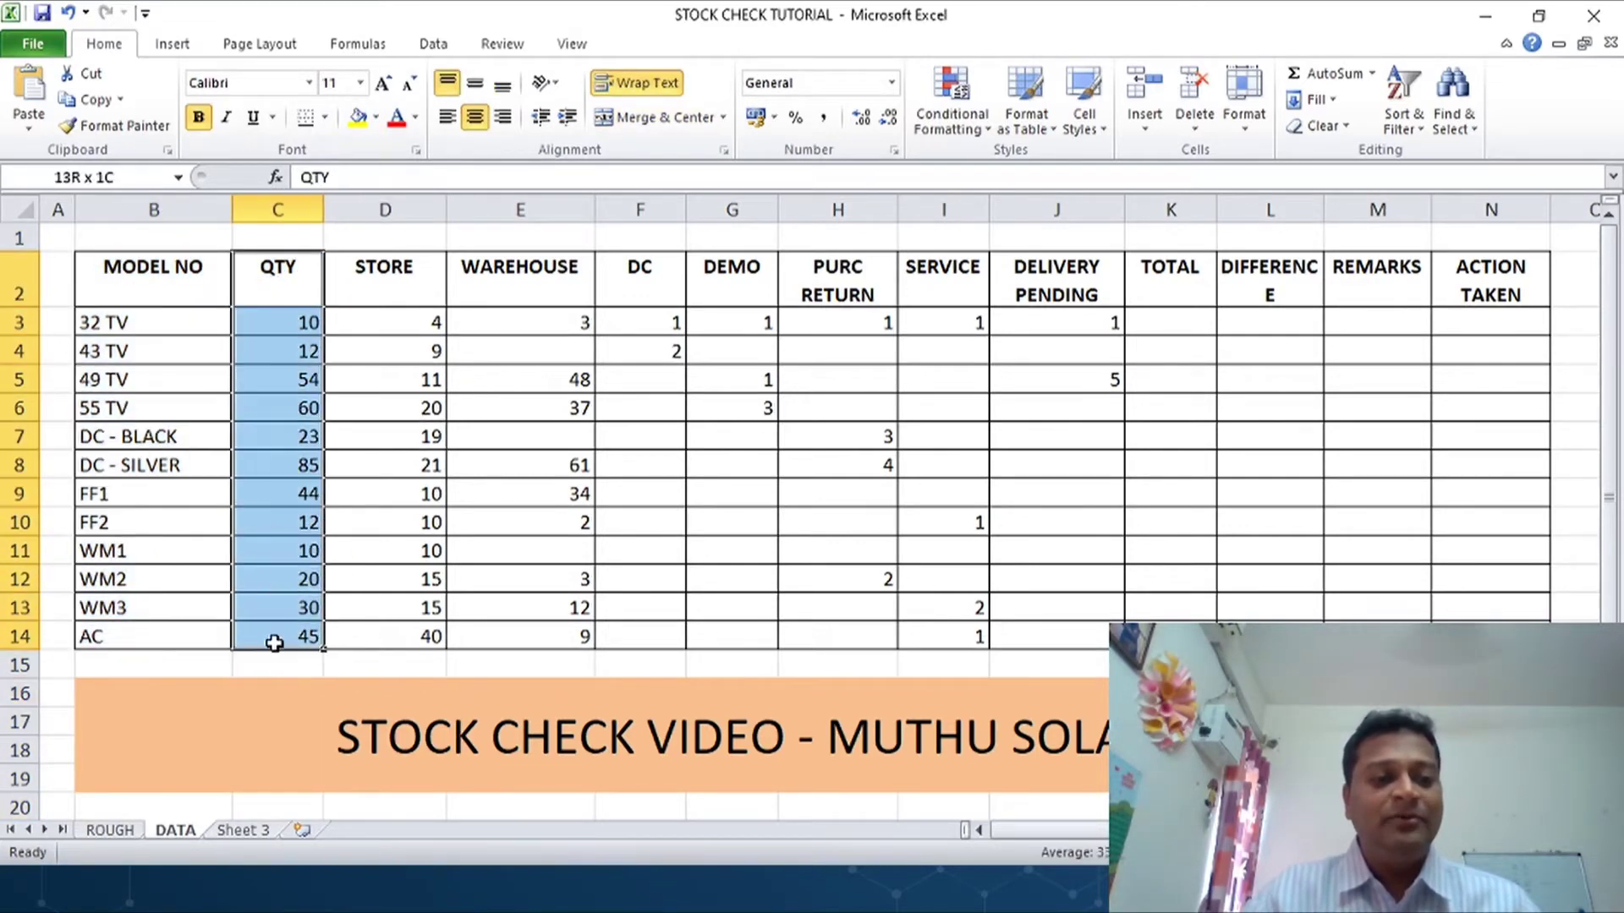
left_click(359, 118)
key("Right")
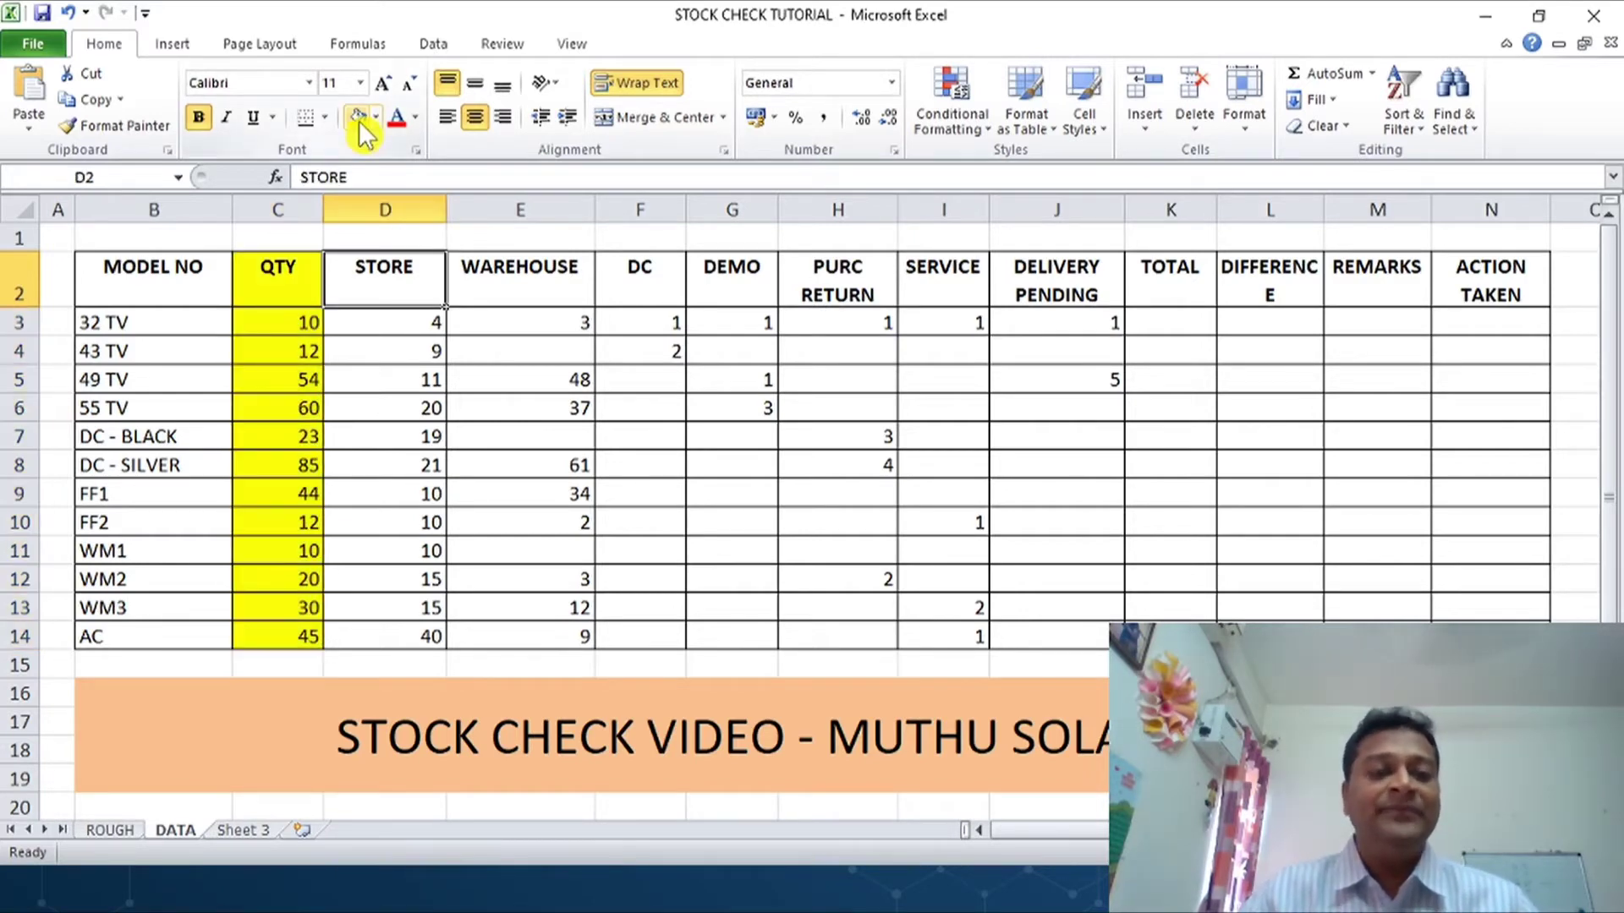
- Review the 32 TV counts in the STORE, WAREHOUSE, DC and DEMO columns
key("Down")
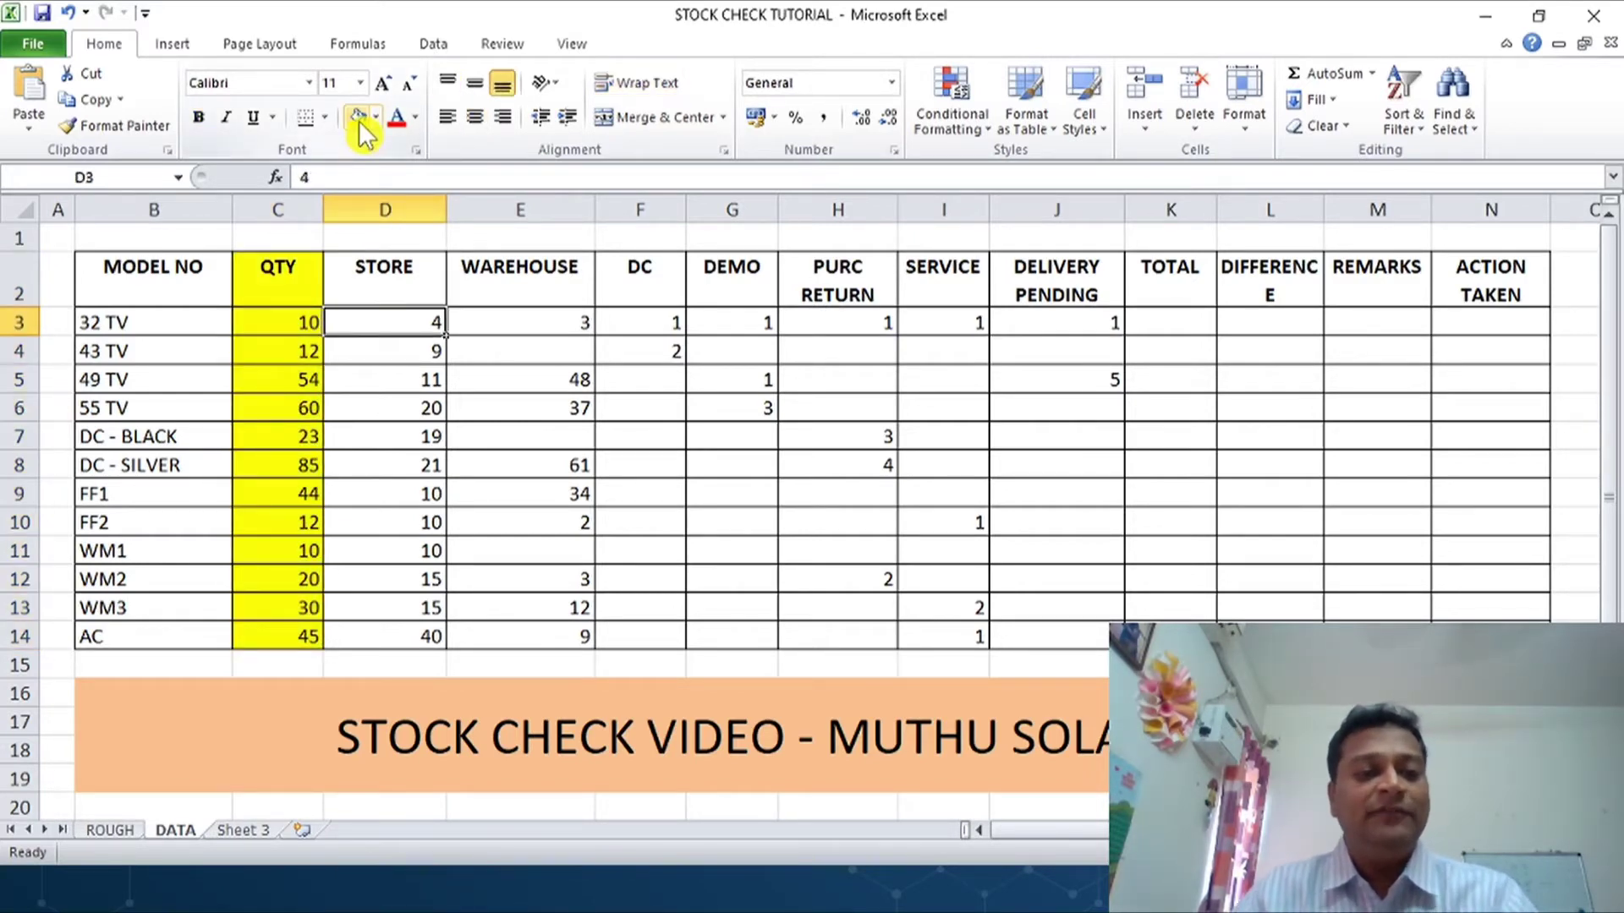
key("Left")
key("Up")
key("Right")
key("Right")
key("Down")
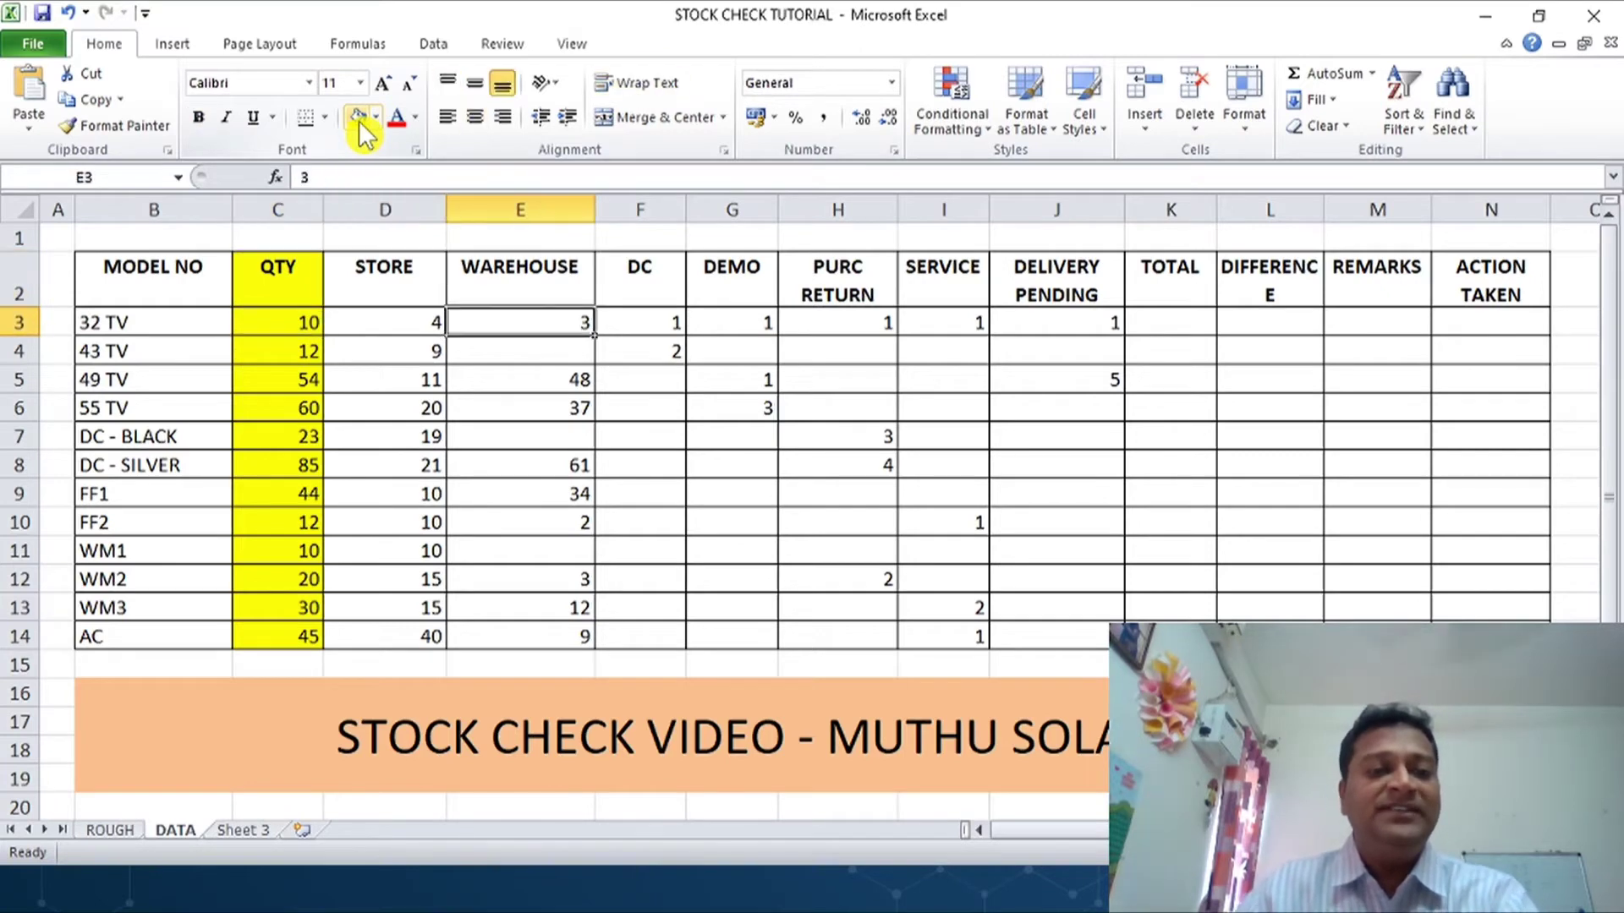
key("Left")
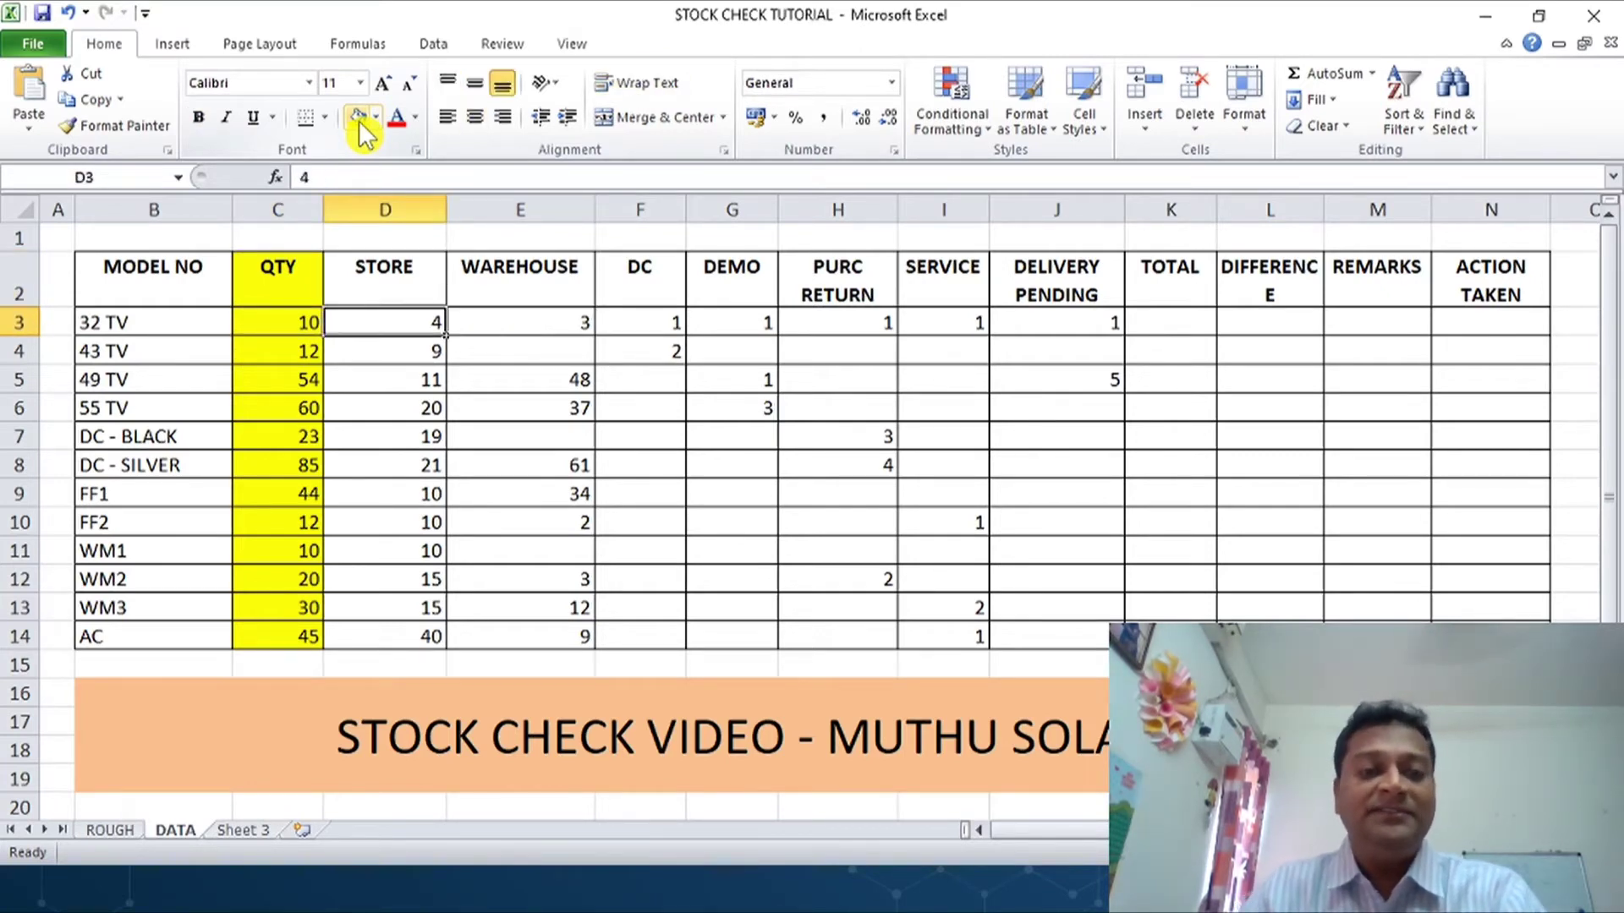
key("Right")
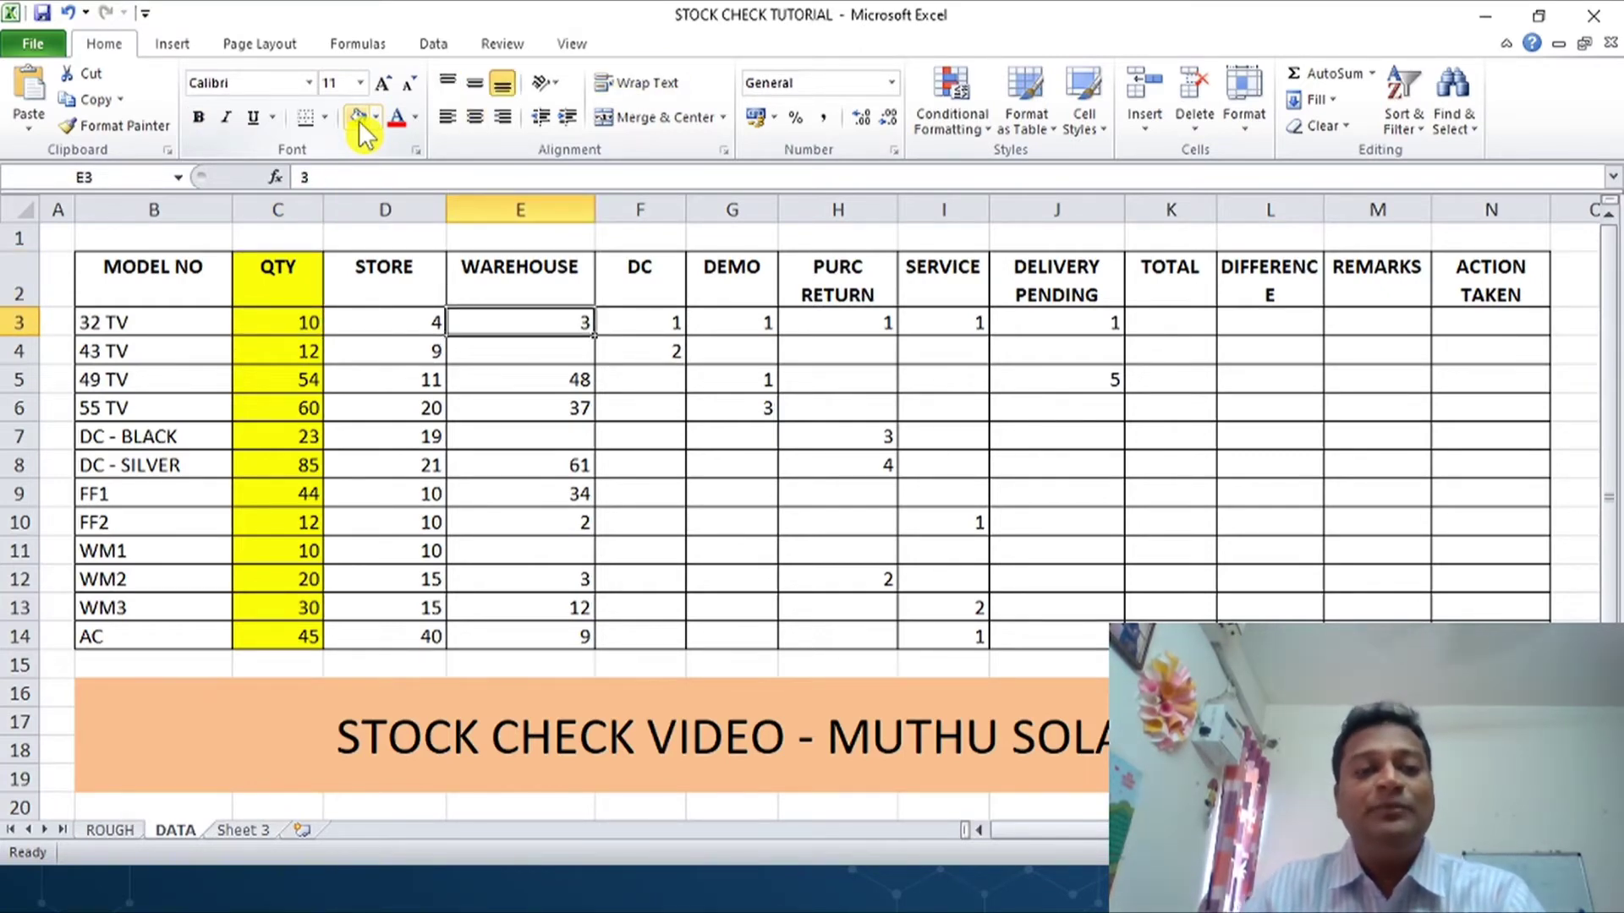
left_click(646, 321)
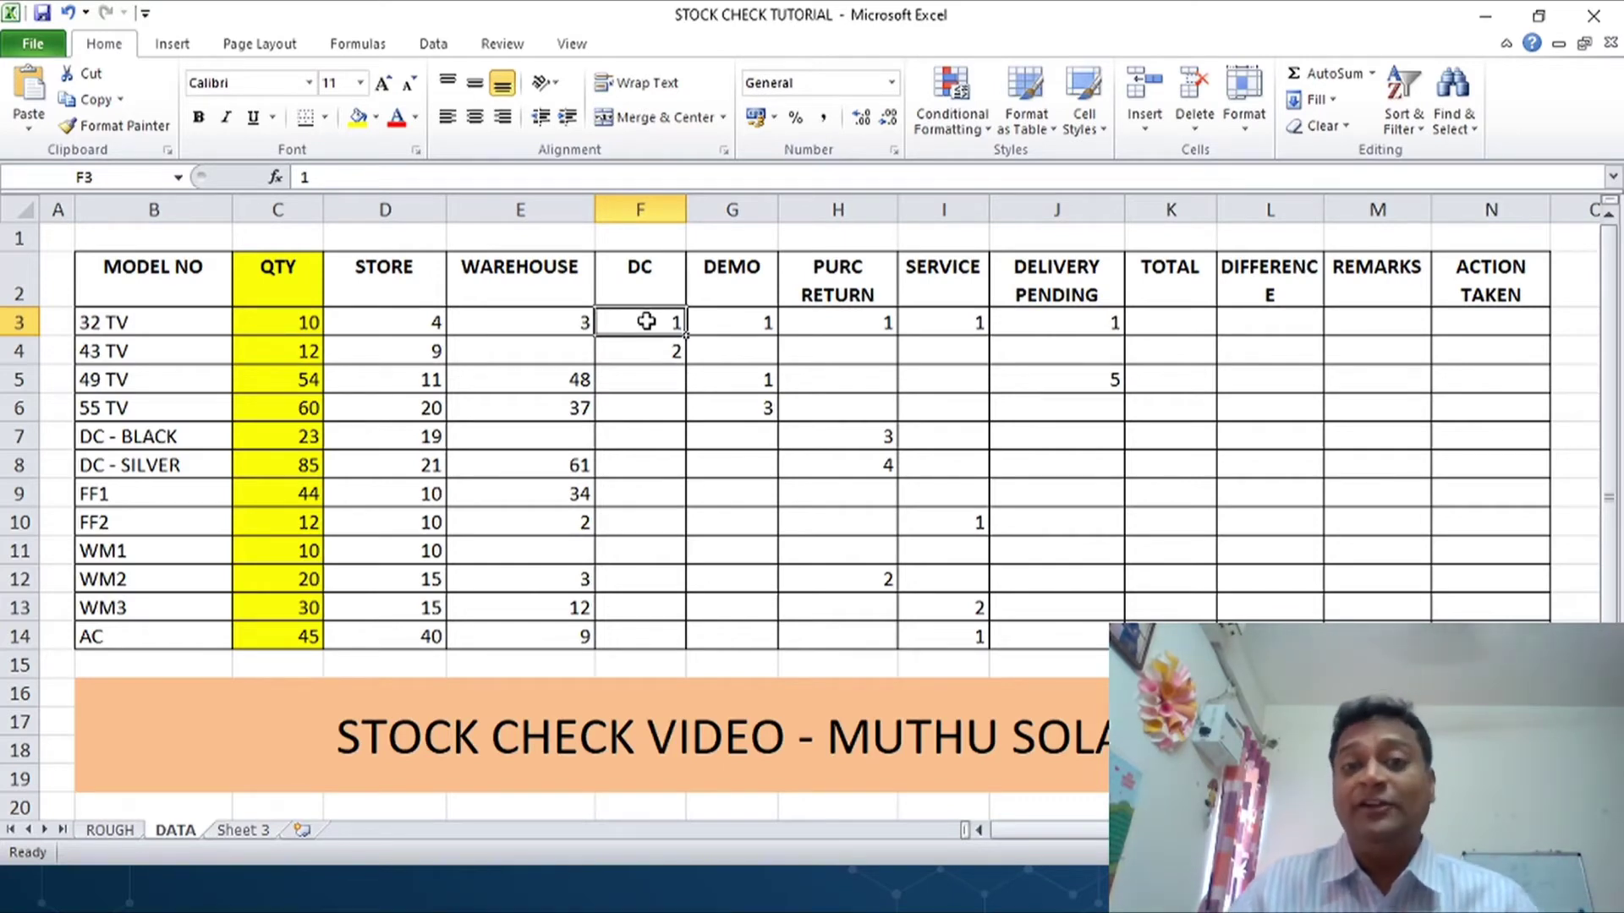
key("Right")
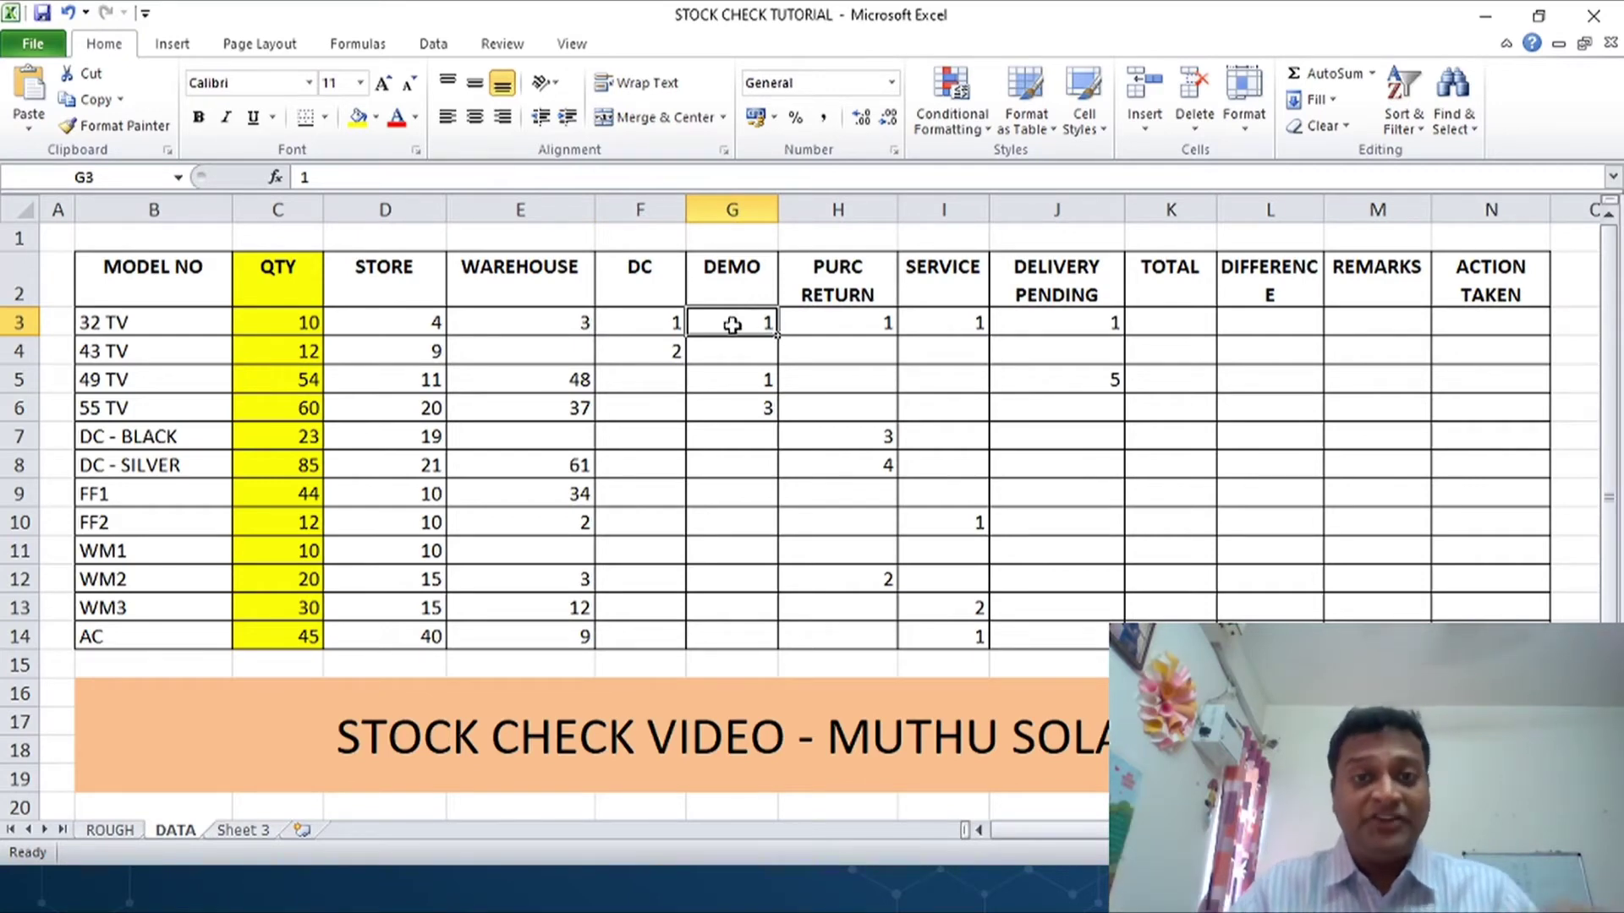
- Review the 32 TV counts under PURC RETURN, SERVICE and DELIVERY PENDING
key("Right")
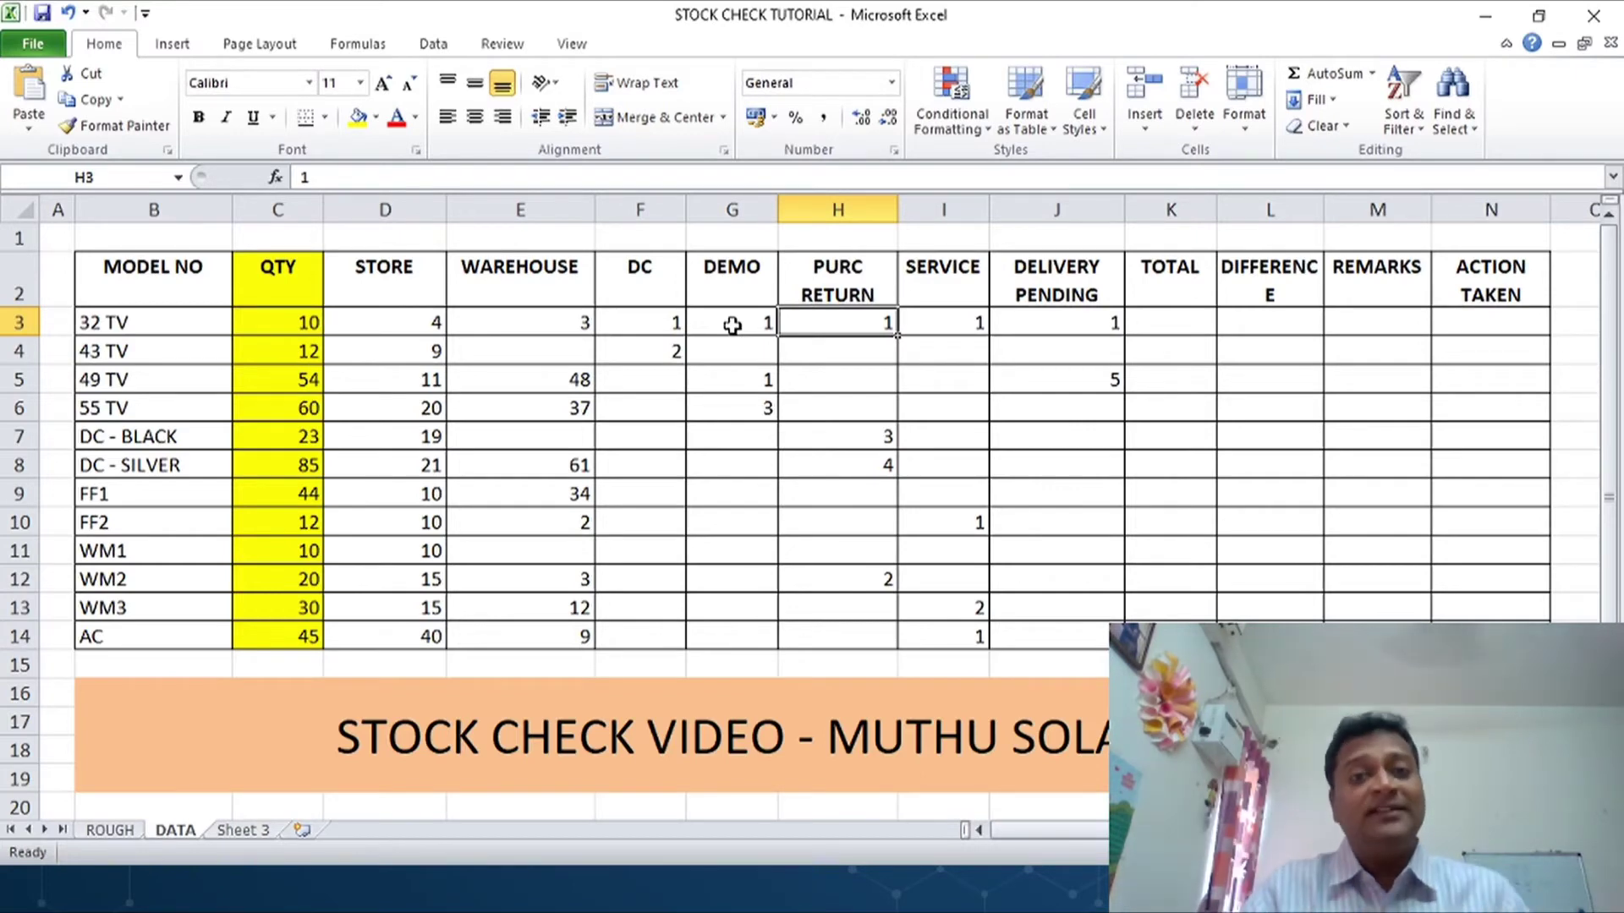
key("Right")
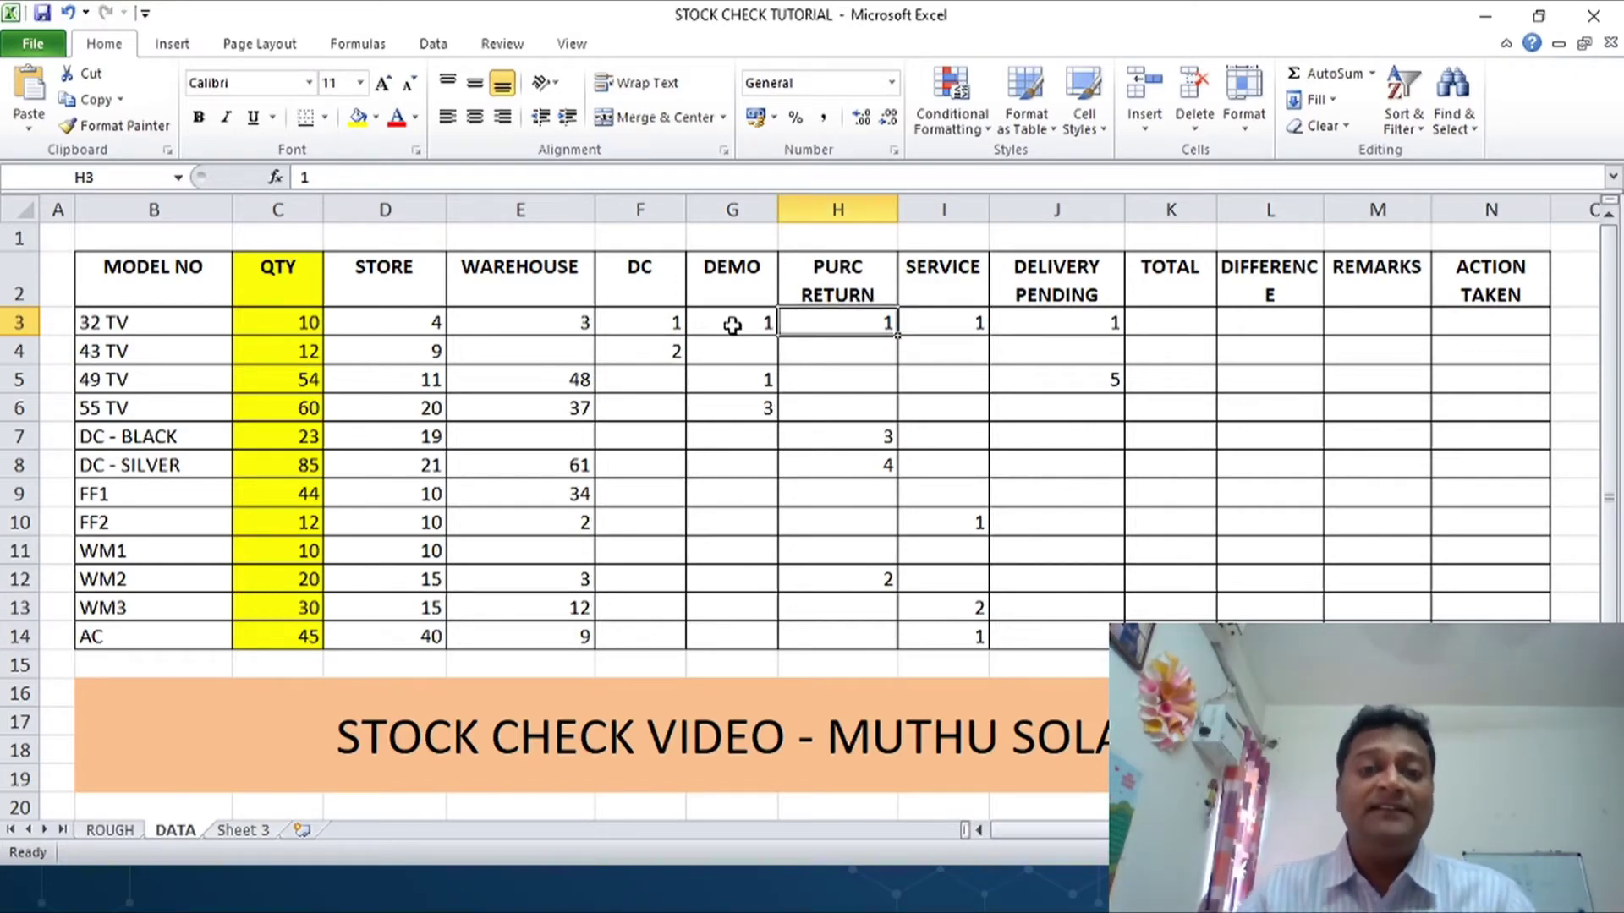
key("Up")
key("Down")
key("Up")
key("Down")
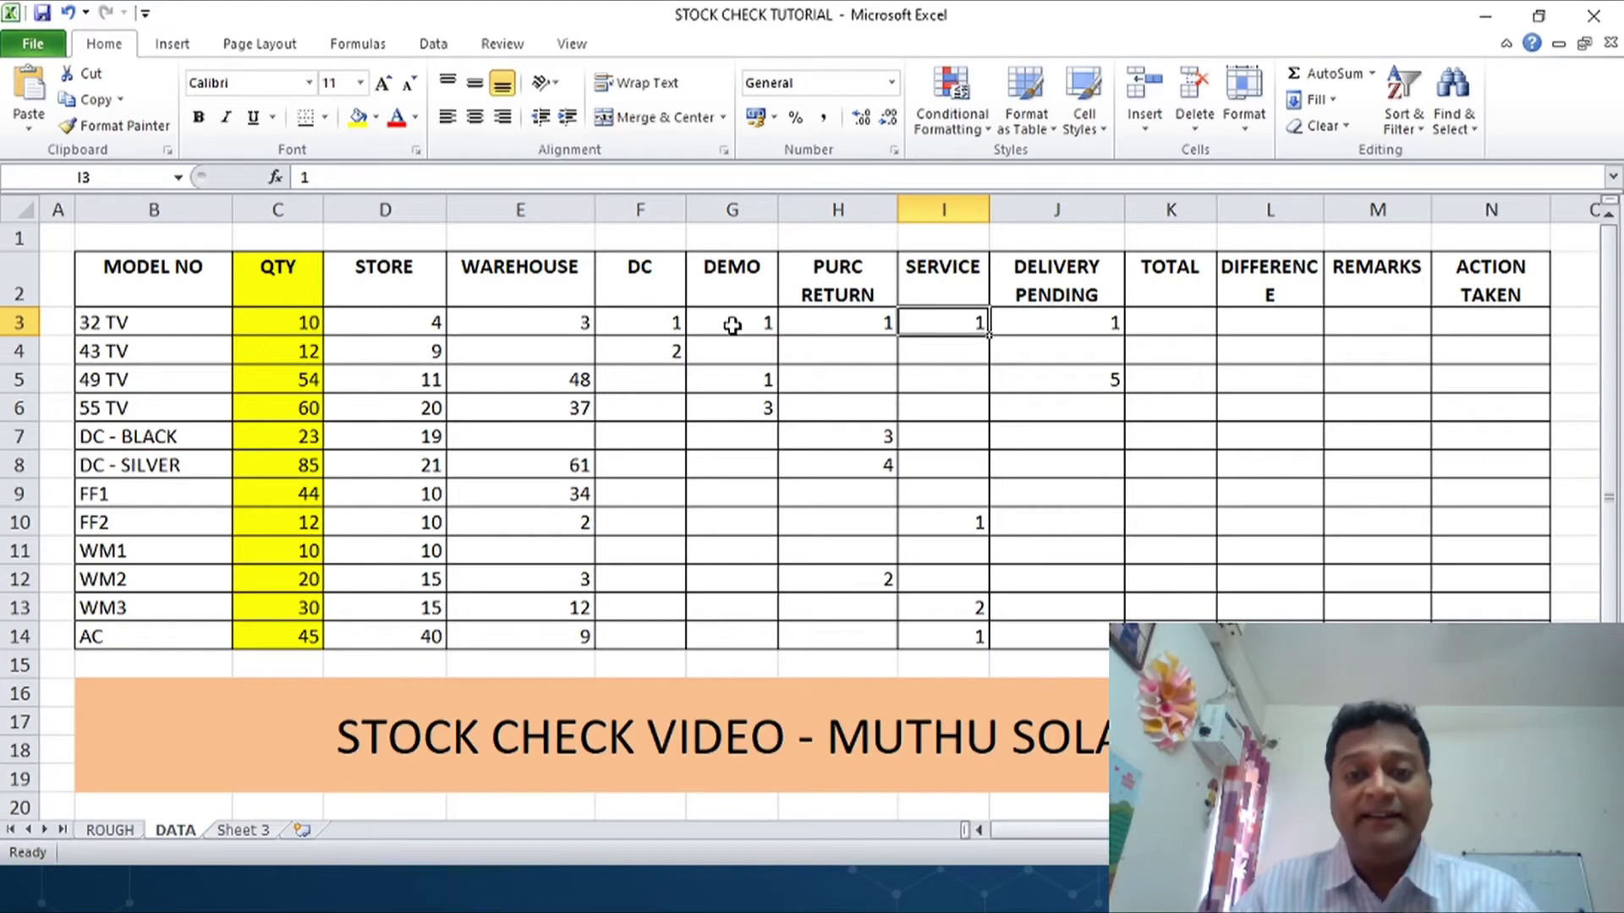
key("Right")
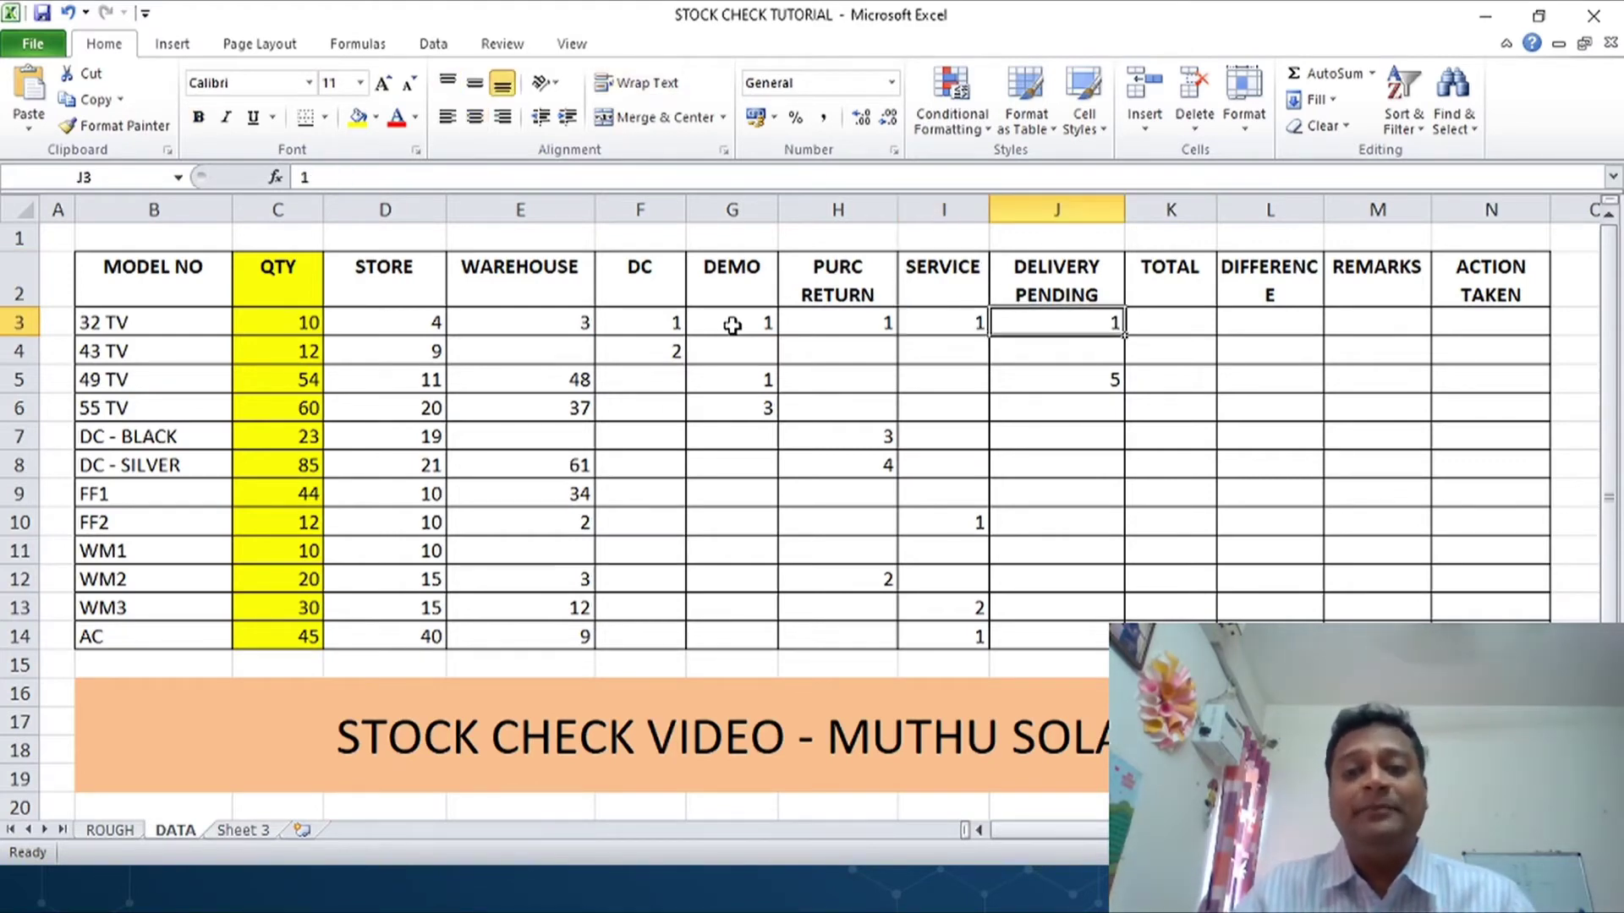
key("Up")
key("Down")
- Highlight the location columns from STORE to SERVICE, D2:I14, with a light green fill
key("Left")
key("Up")
key("Left")
key("Left")
key("Left")
key("Left")
key("Left")
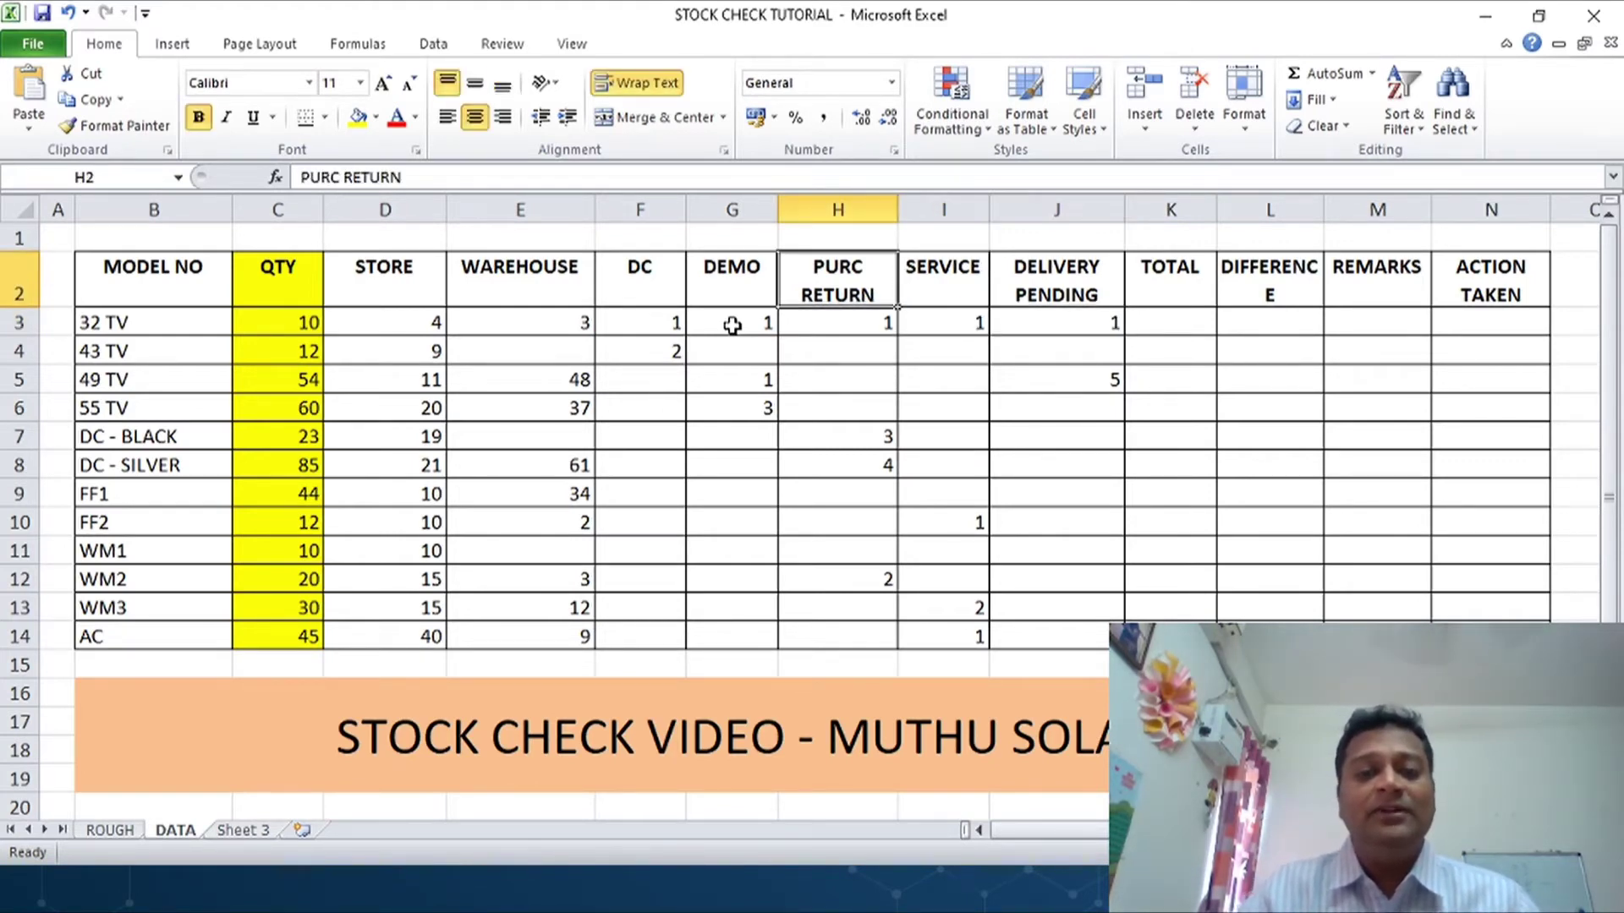
key("shift+Right")
key("shift+Right")
key("shift+Right")
key("shift+Right")
key("shift+Right")
key("shift+Down")
key("shift+Down")
key("shift+Down")
key("shift+Down")
key("shift+Down")
key("shift+Down")
key("shift+Down")
key("shift+Down")
key("shift+Down")
key("shift+Down")
key("shift+Down")
key("shift+Down")
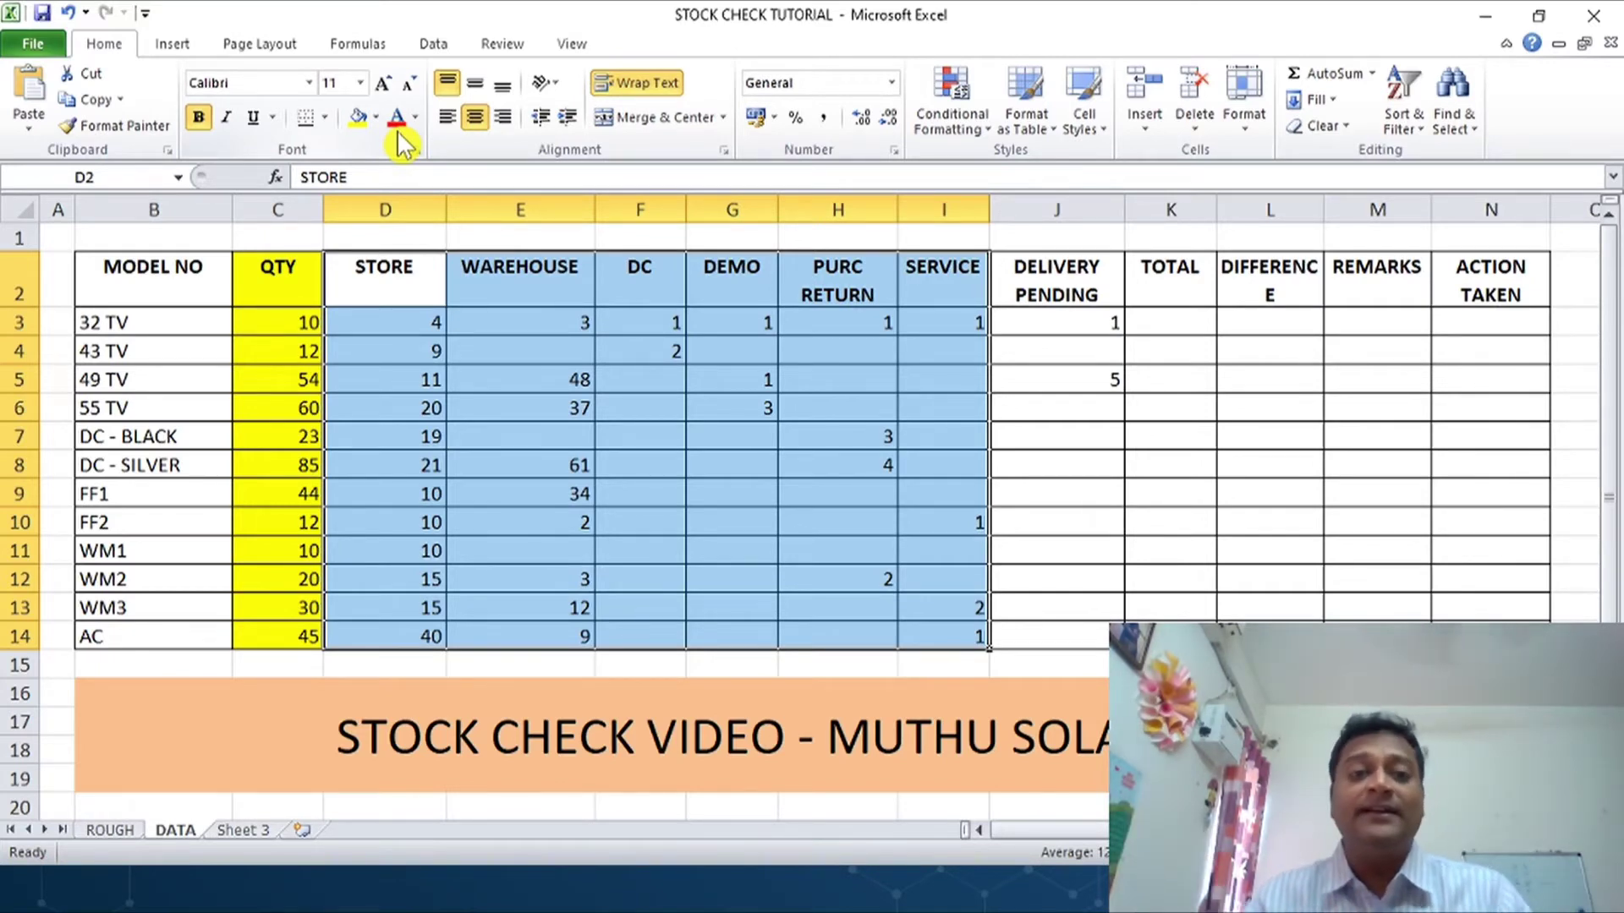
left_click(376, 117)
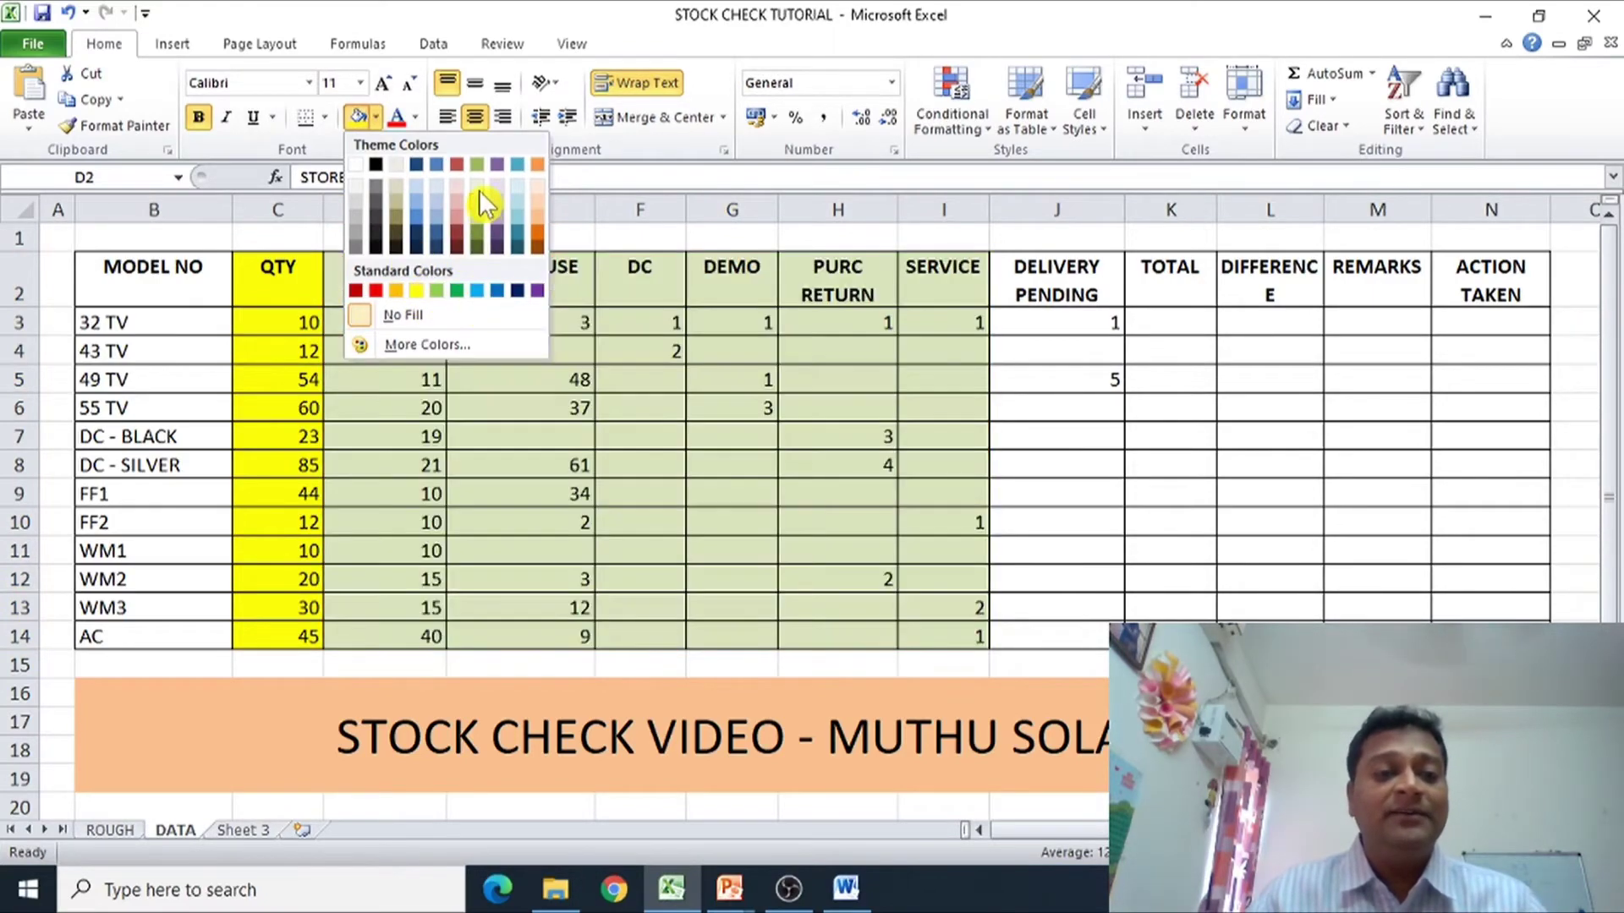
left_click(837, 522)
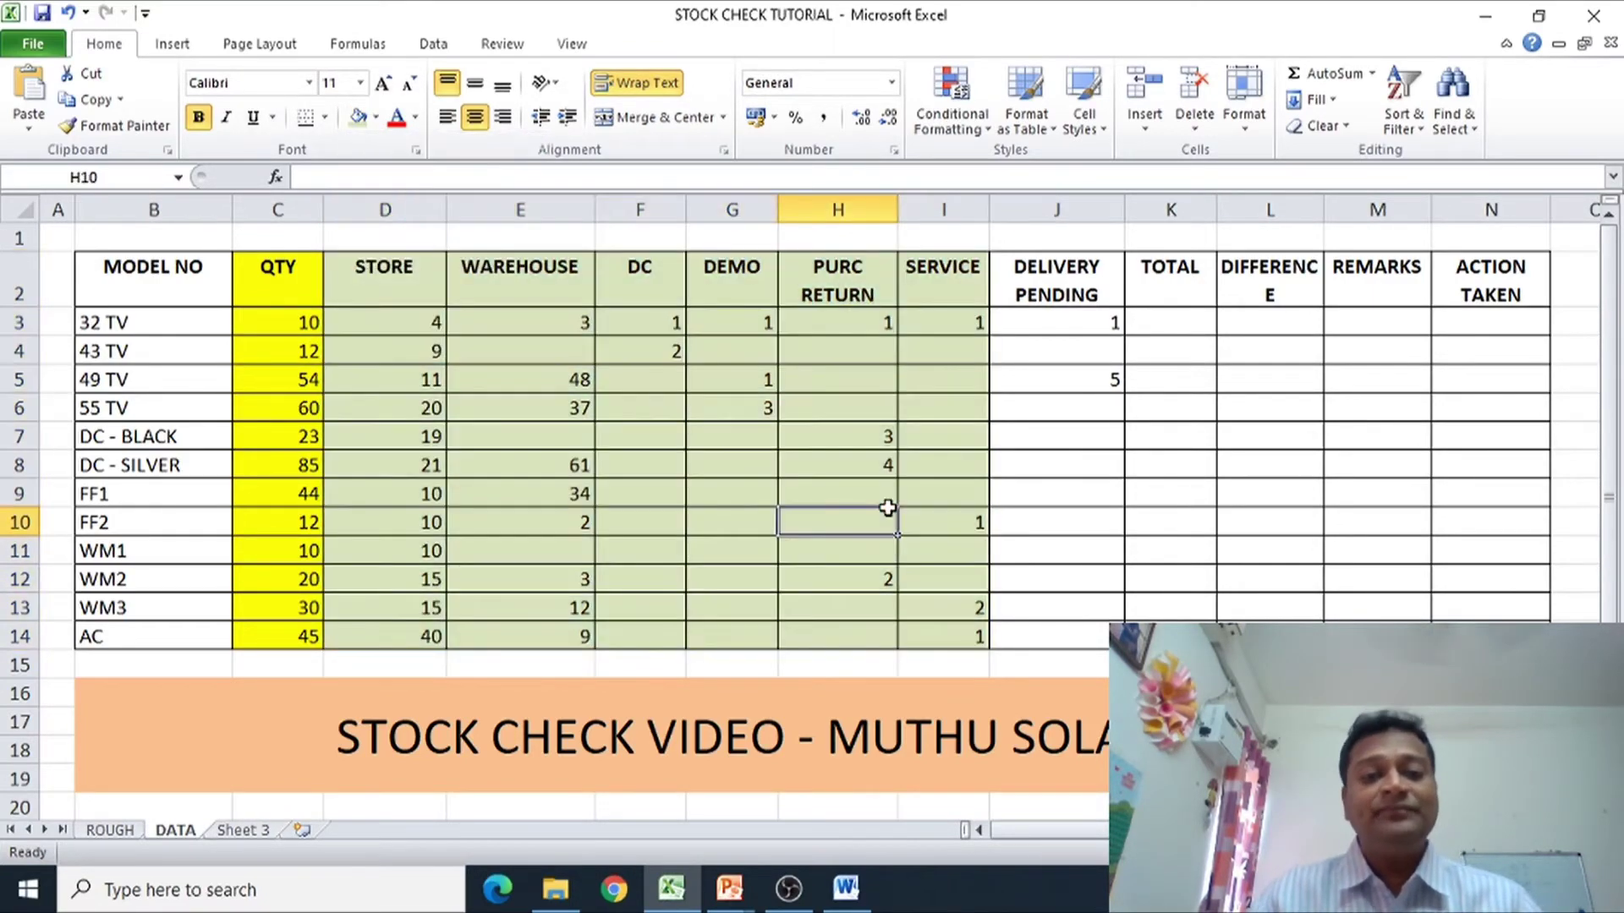
- Examine the 32 TV counts across the green location columns from STORE to SERVICE, D3:I3
left_click(1197, 463)
key("Left")
key("Left")
key("Left")
key("Left")
key("Left")
key("Left")
key("Left")
key("Left")
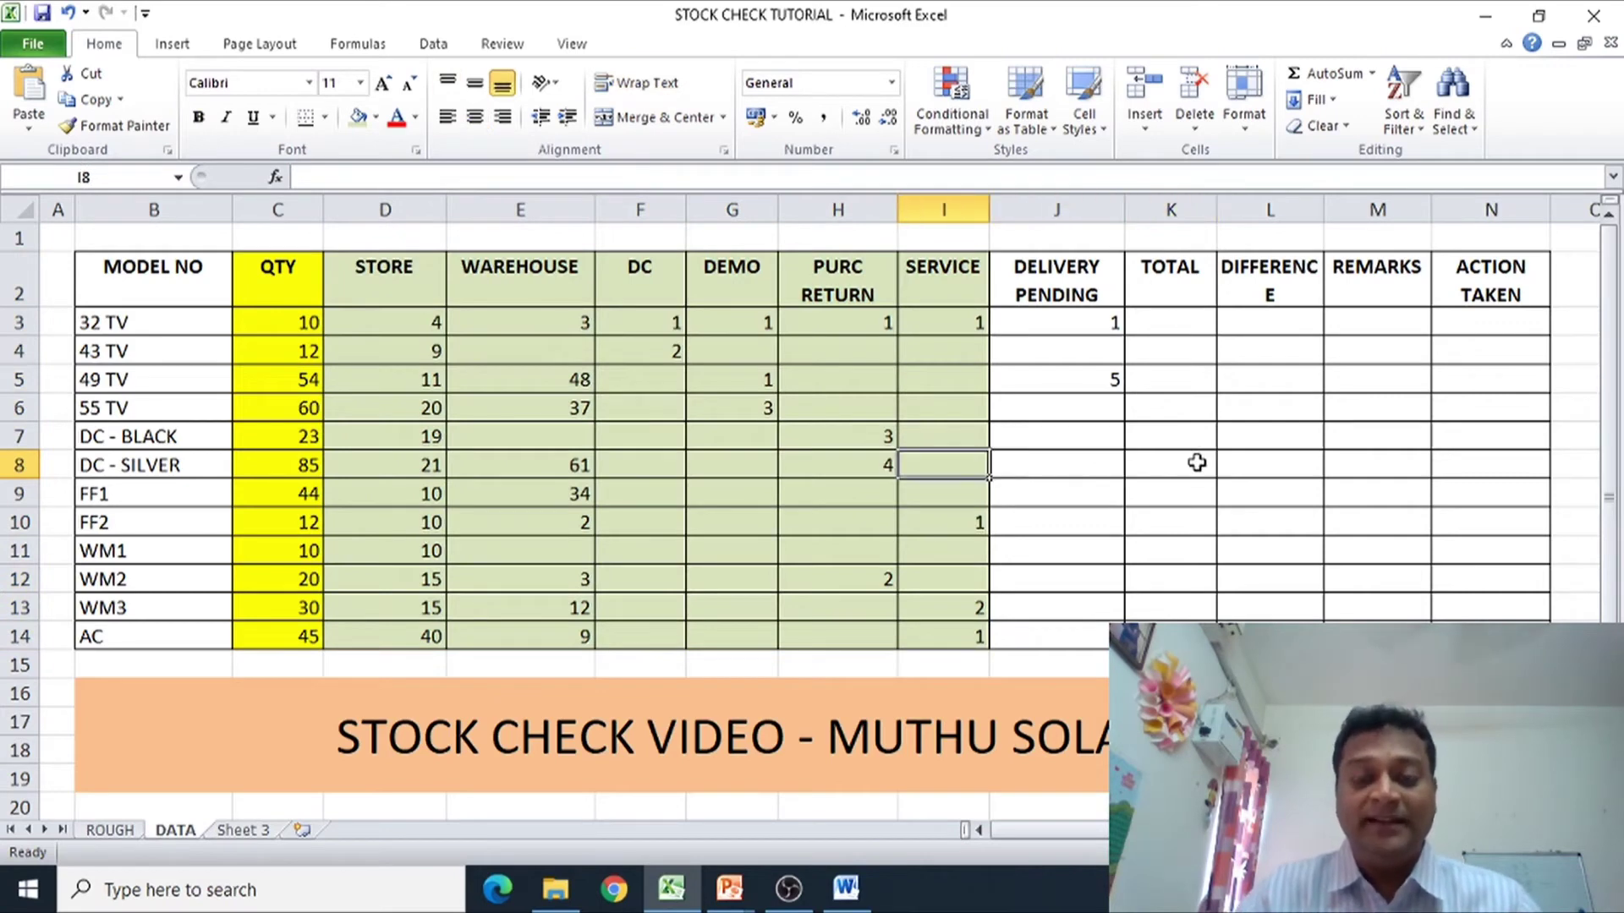
key("Up")
key("Up")
key("Up")
key("Up")
key("Right")
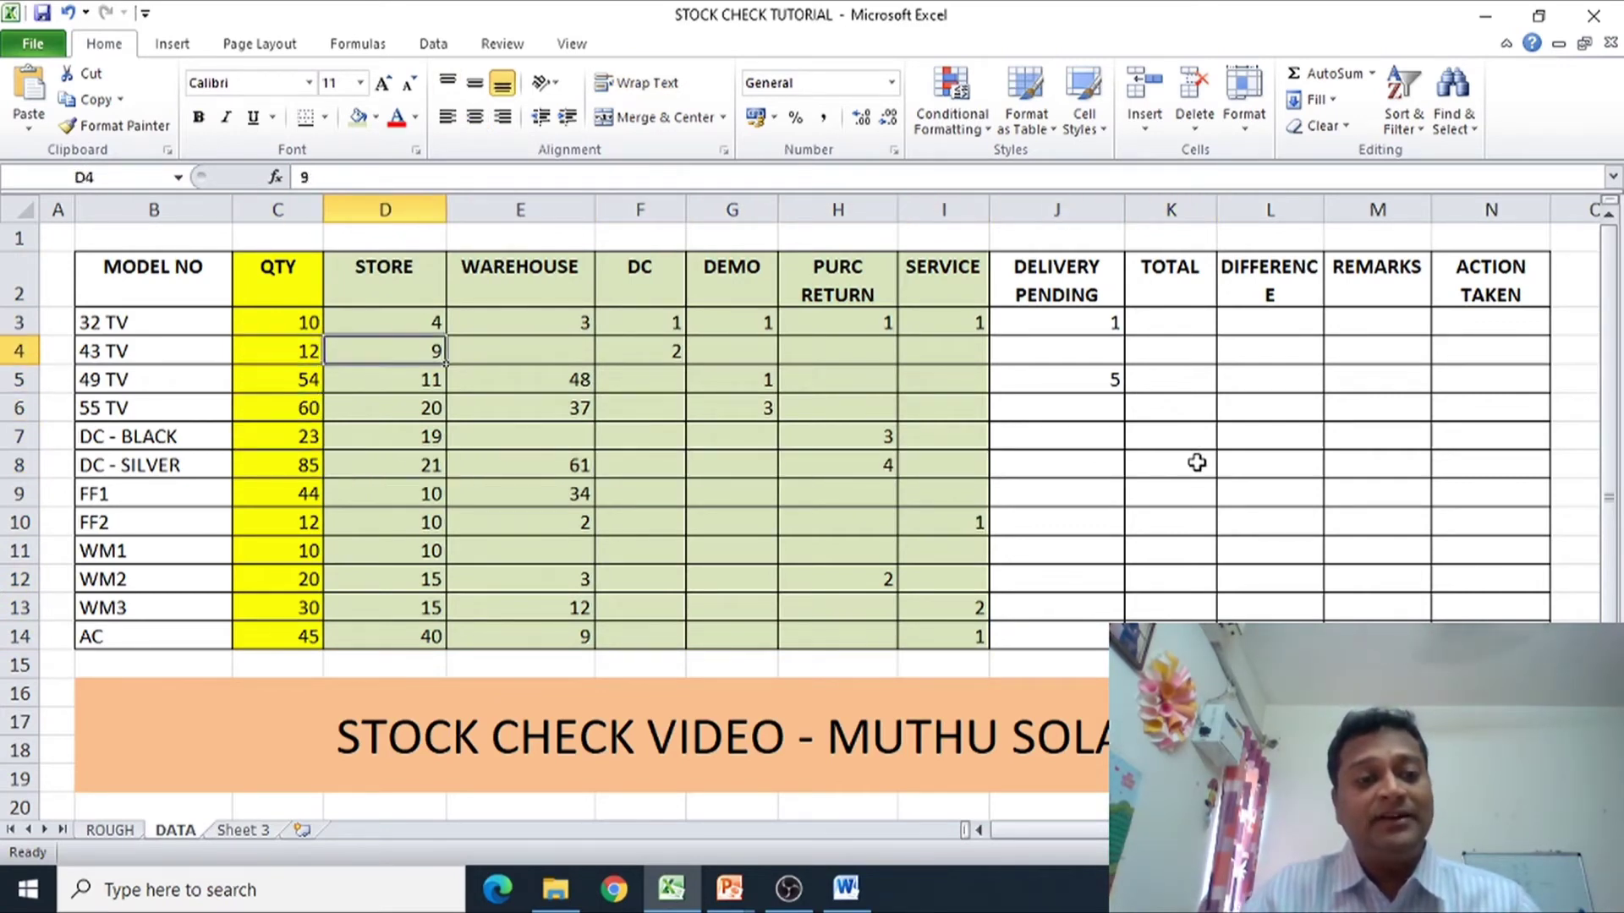
key("Up")
key("shift+Right")
key("shift+Right")
key("shift+Right")
key("shift+Right")
key("shift+Right")
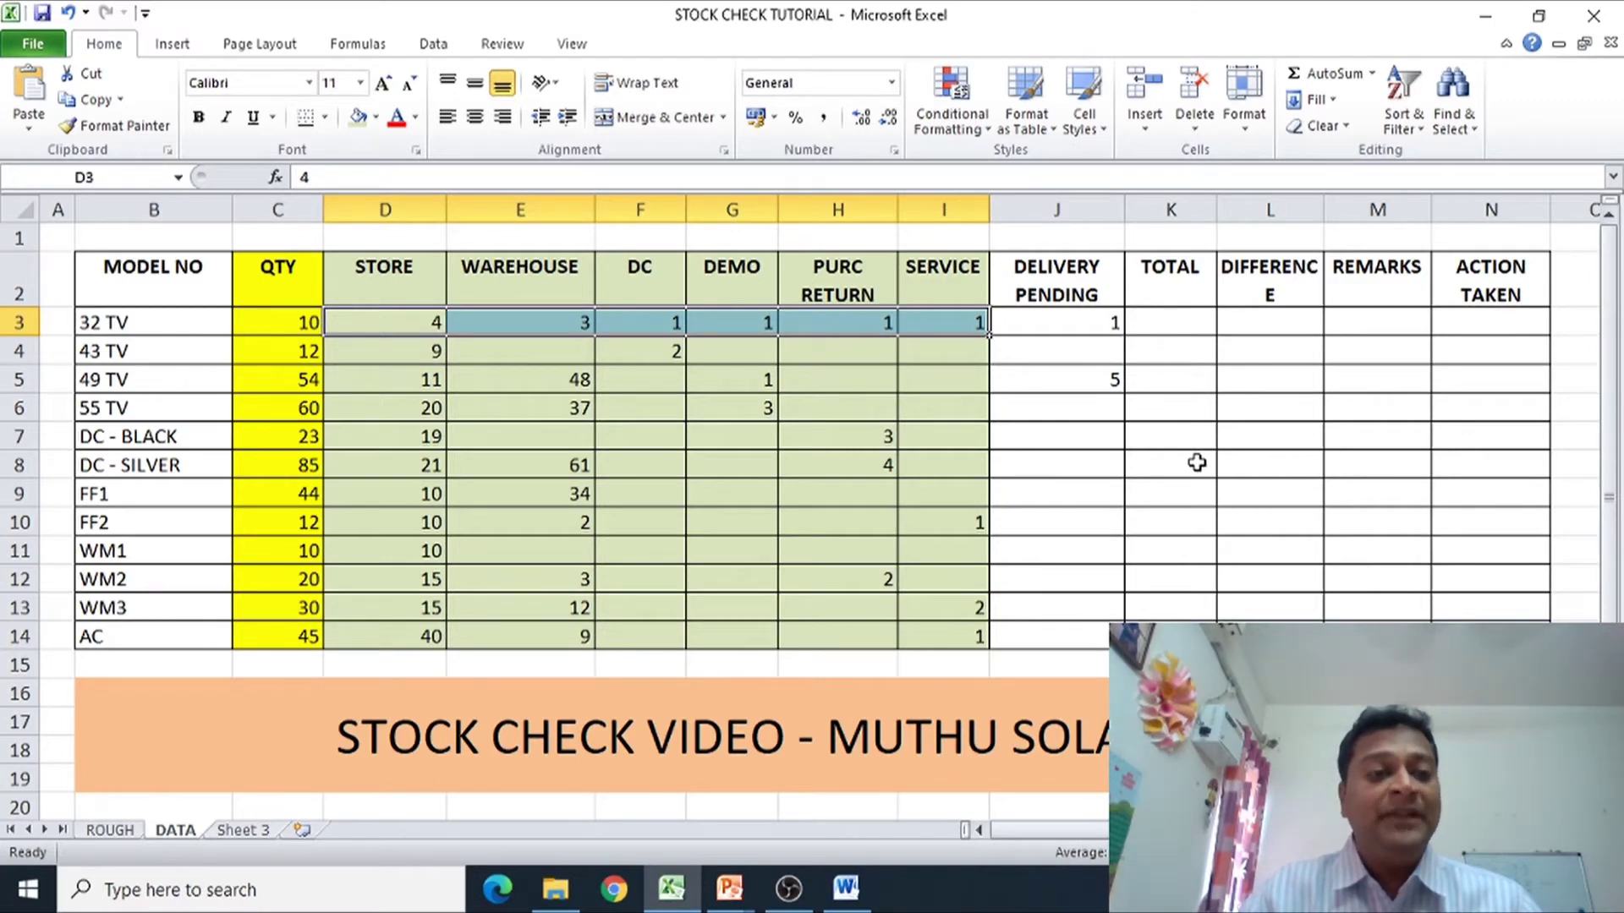
key("Left")
key("Left")
key("Right")
key("Right")
key("shift+Right")
key("shift+Right")
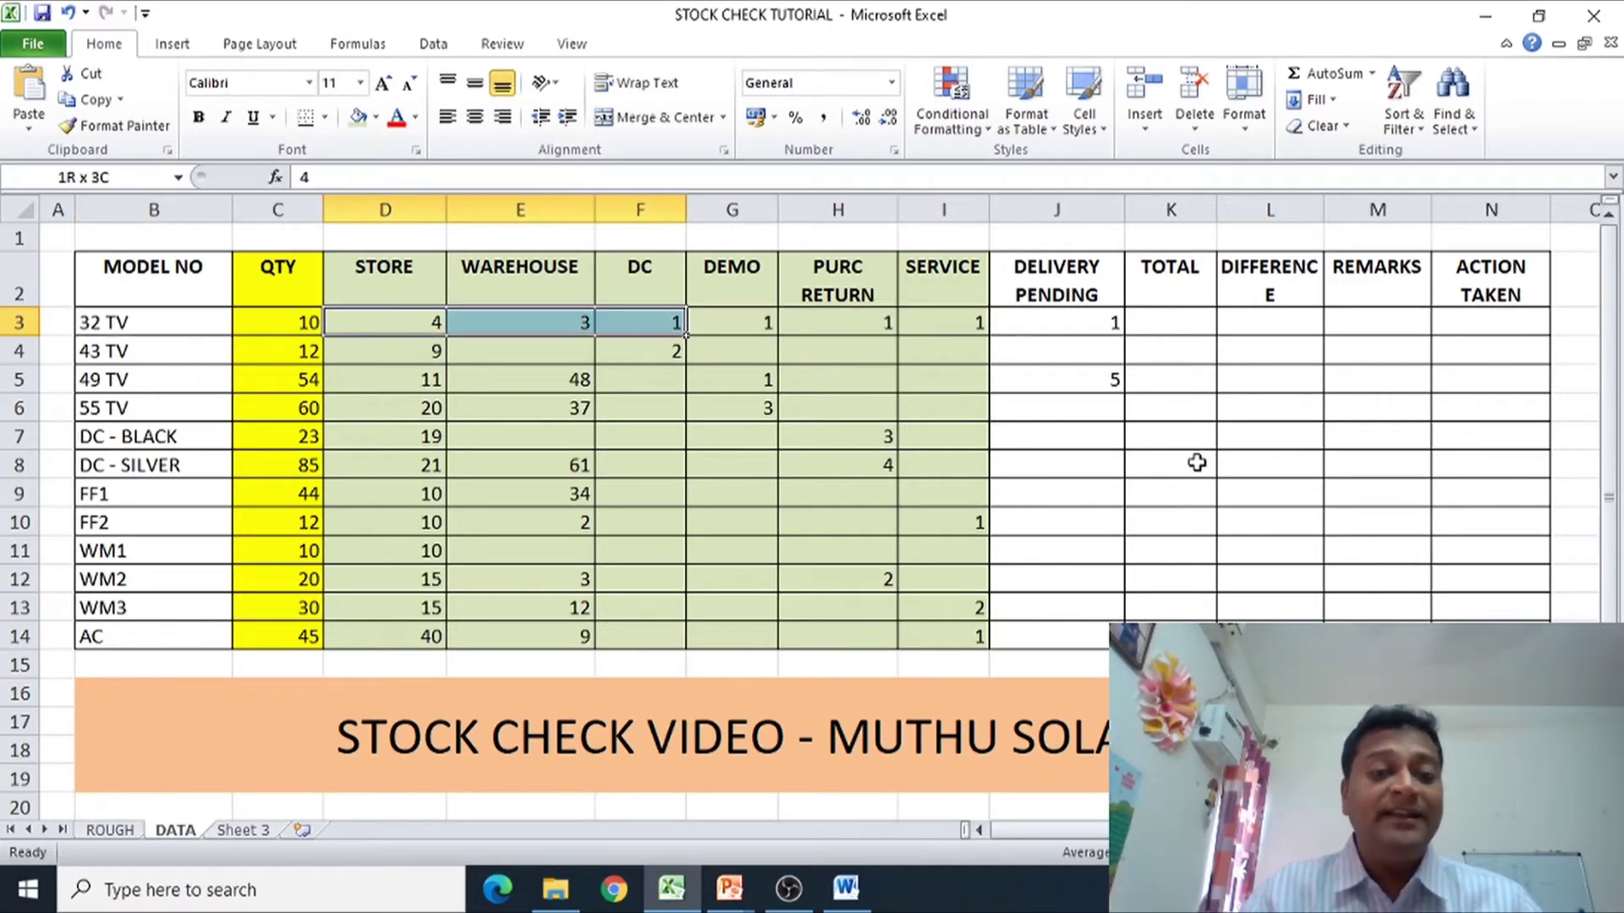
key("shift+Right")
key("shift+Right")
key("shift+Right")
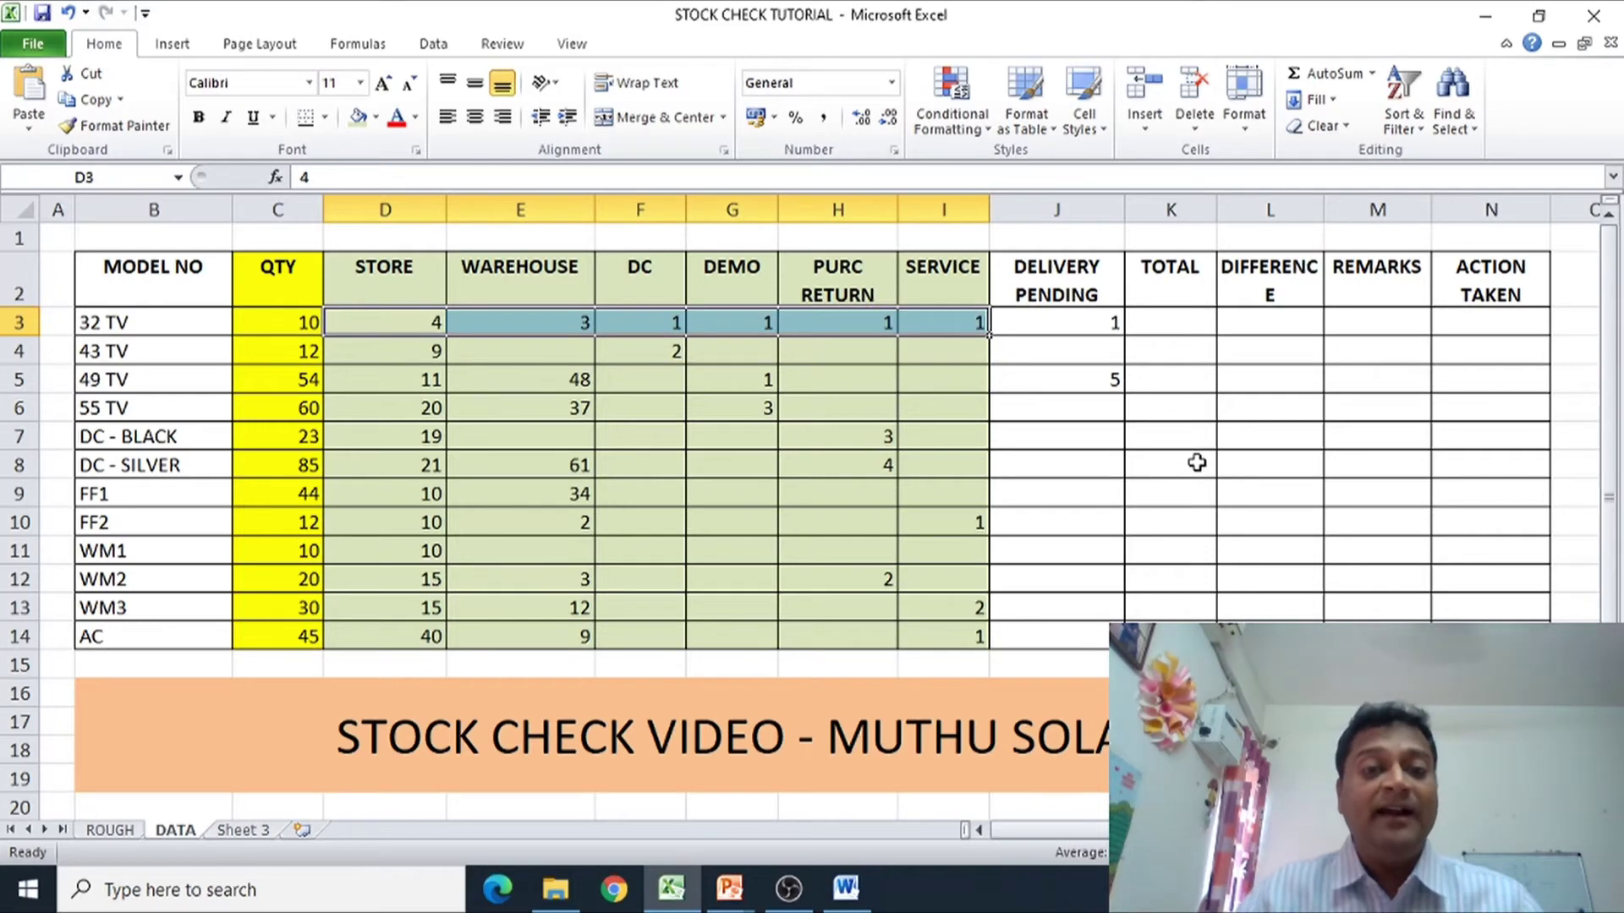
key("Right")
key("Right")
key("Right")
key("Right")
key("Right")
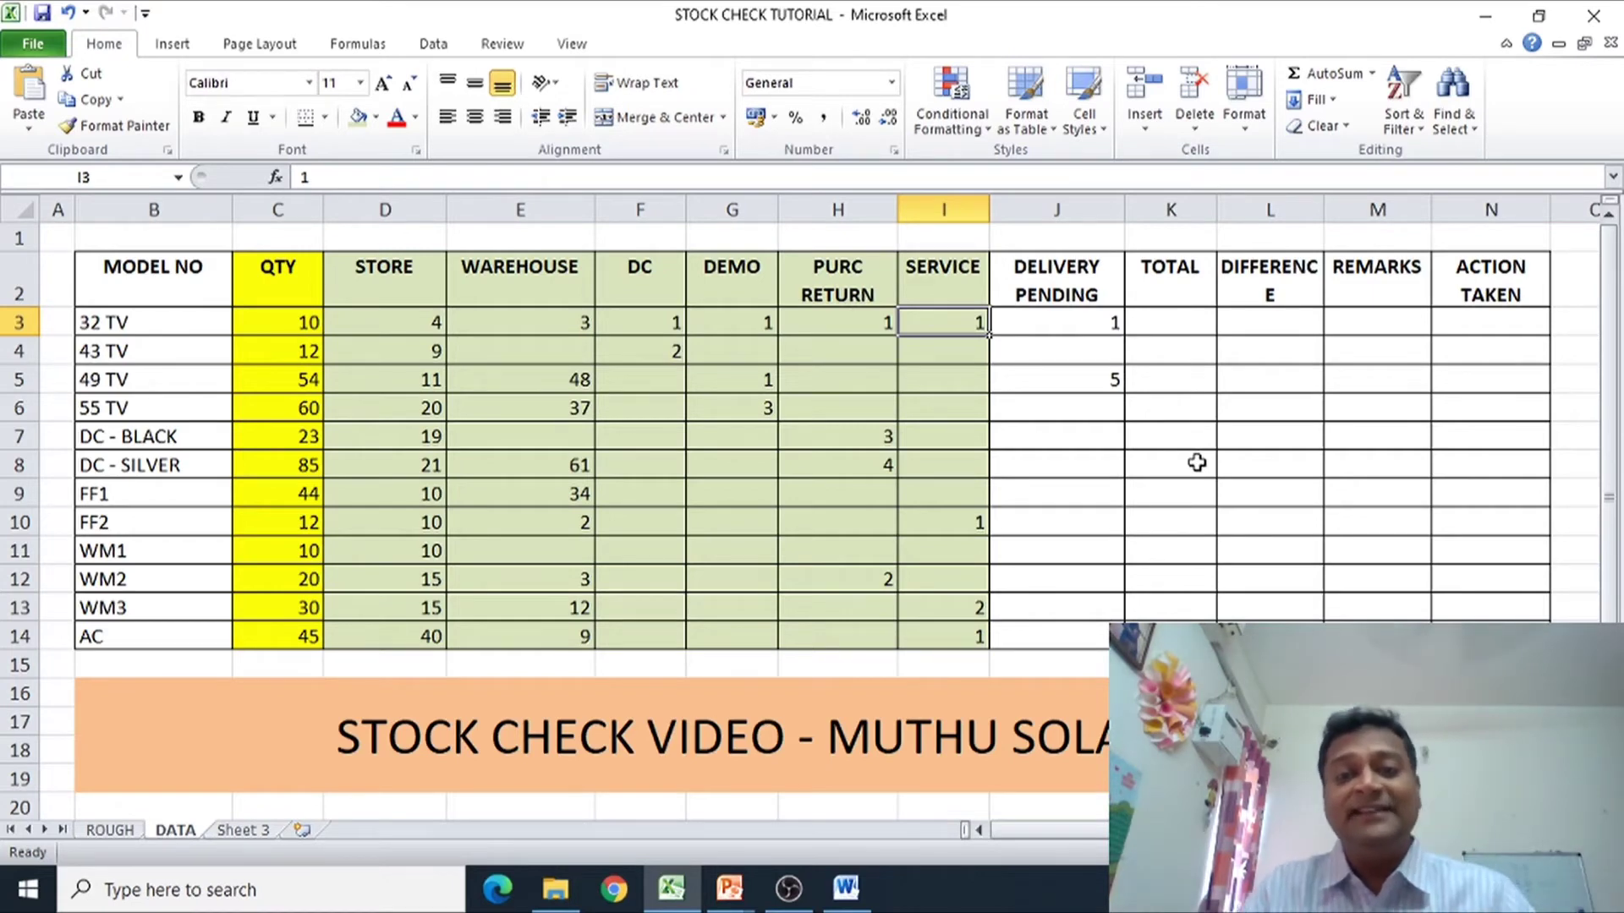
- Highlight the DELIVERY PENDING column, J2:J14, with a light blue fill
key("Right")
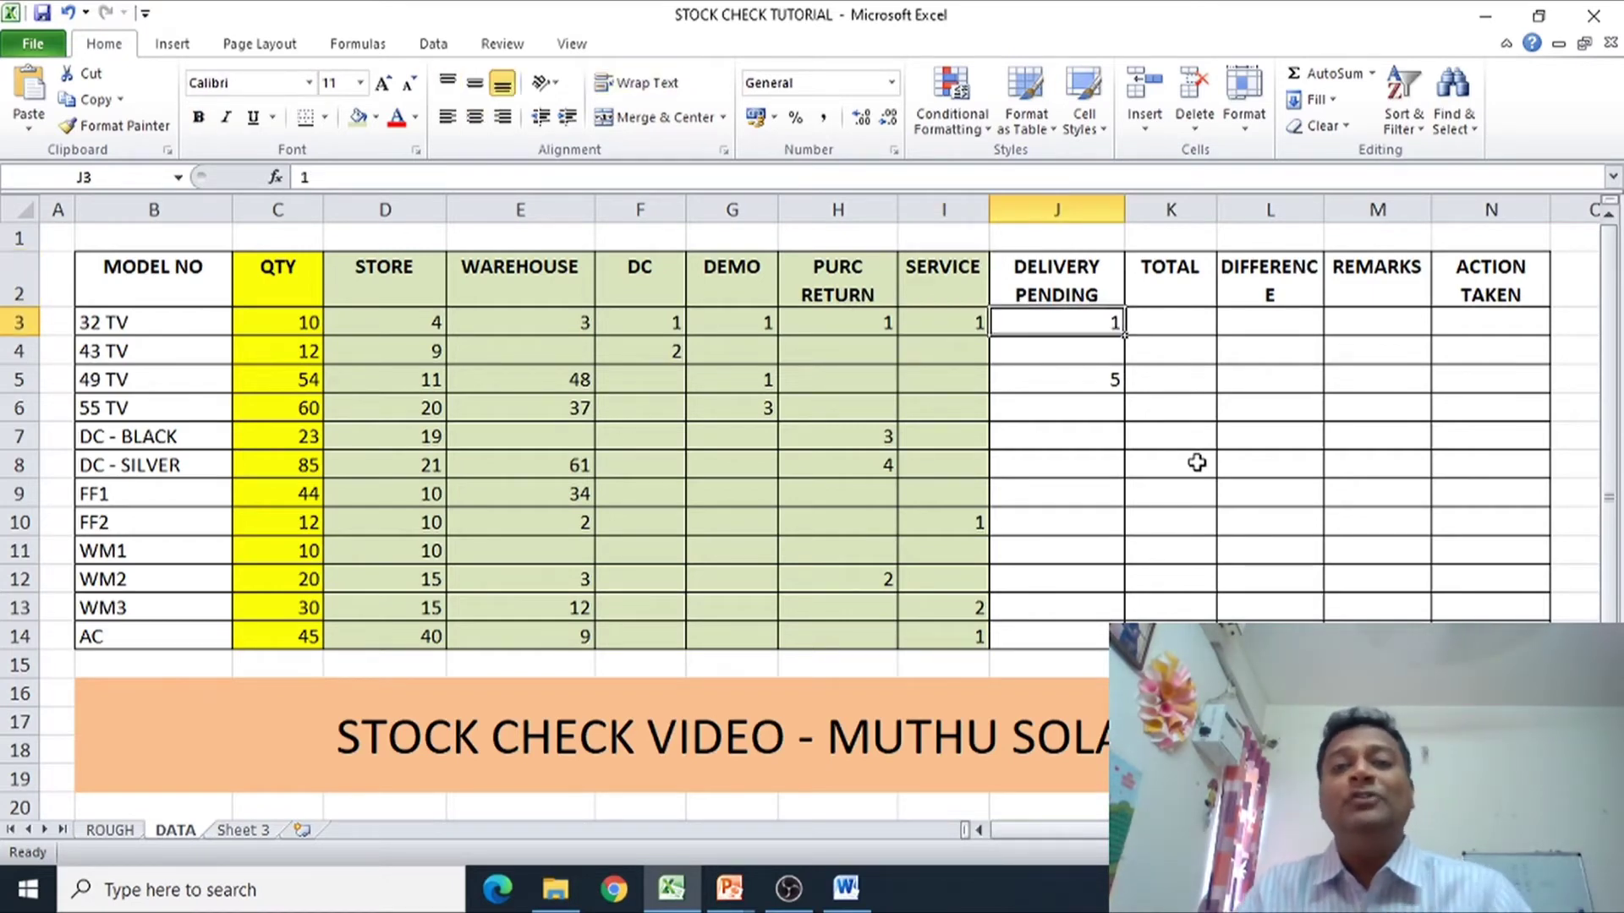
key("Up")
key("shift+Down")
key("shift+Down")
key("shift+Down")
key("shift+Down")
key("shift+Down")
key("shift+Down")
key("shift+Down")
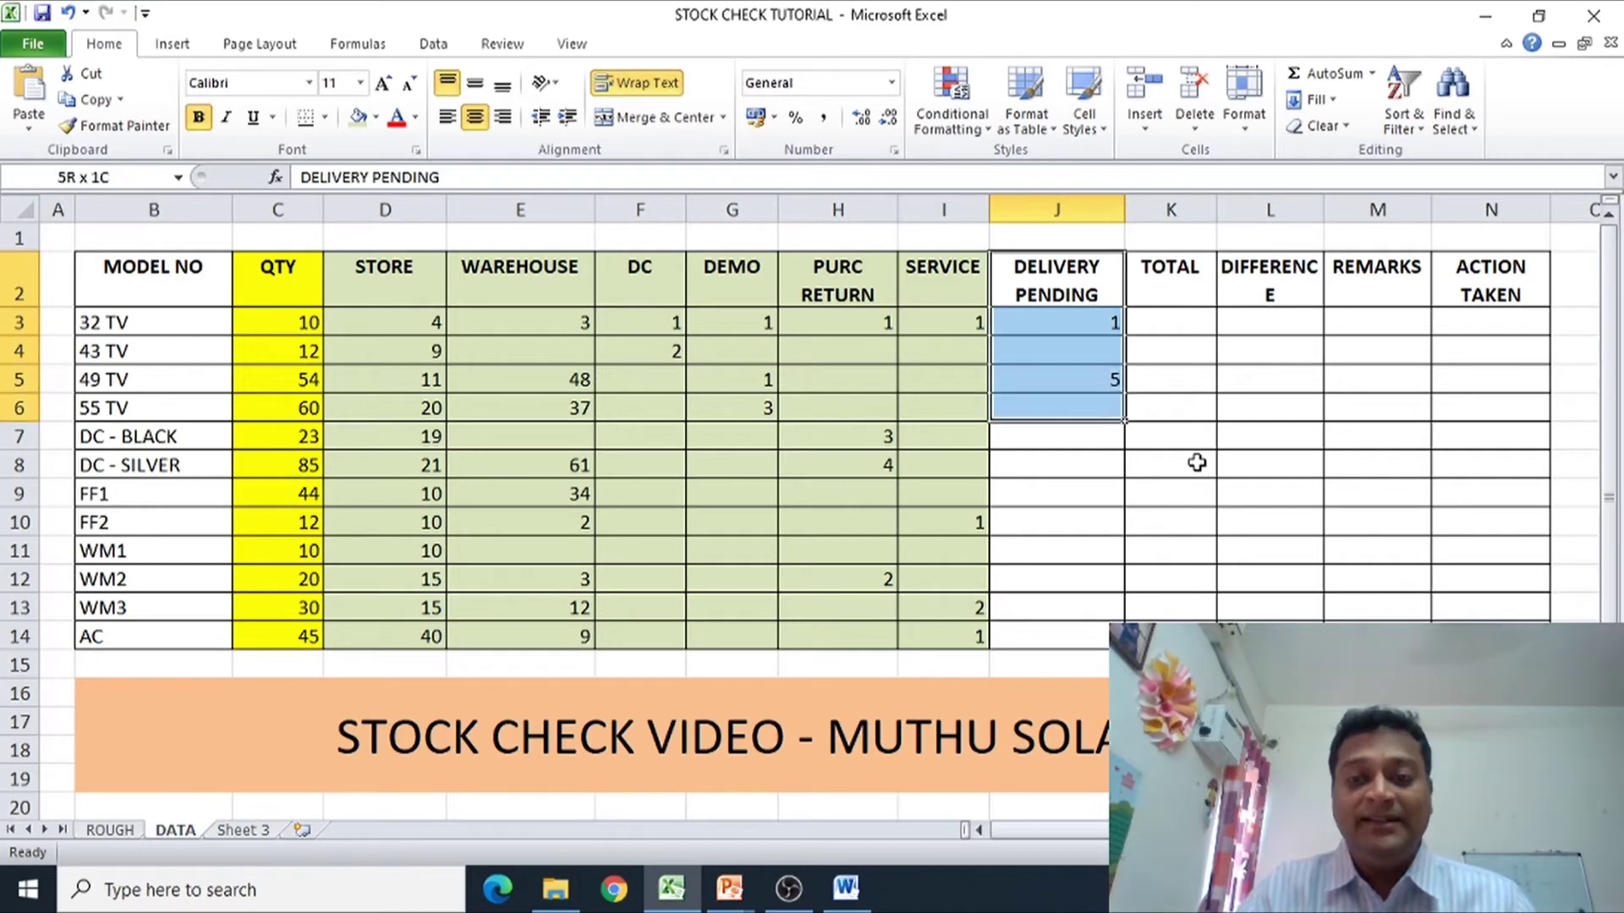
key("shift+Down")
key("shift+Down")
key("shift+Down")
key("shift+Down")
key("shift+Down")
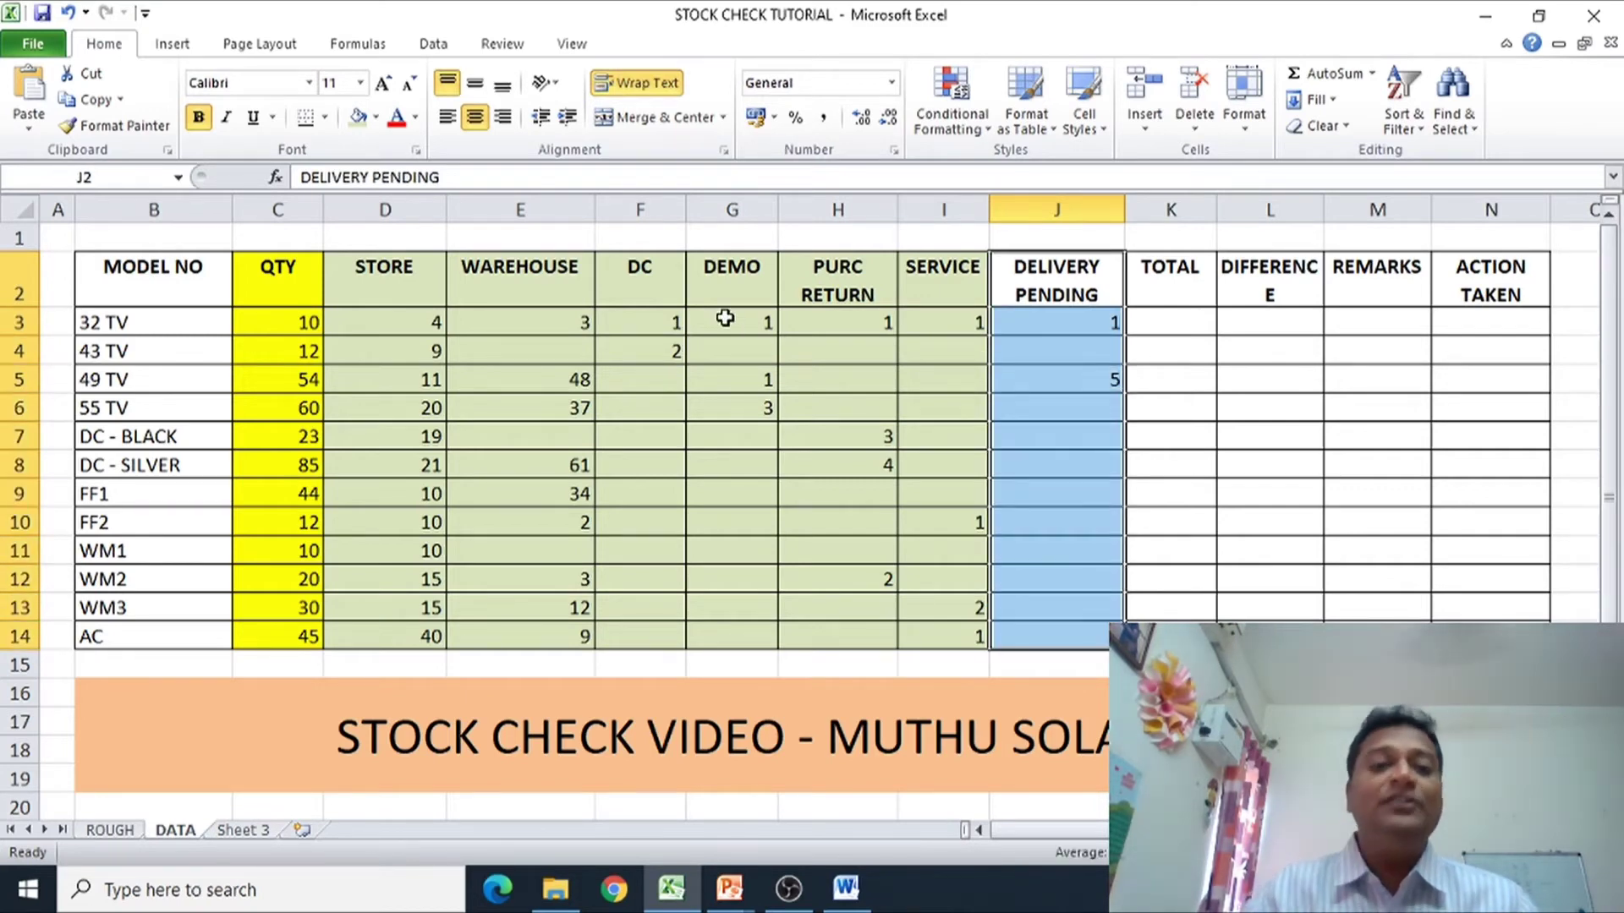
left_click(375, 118)
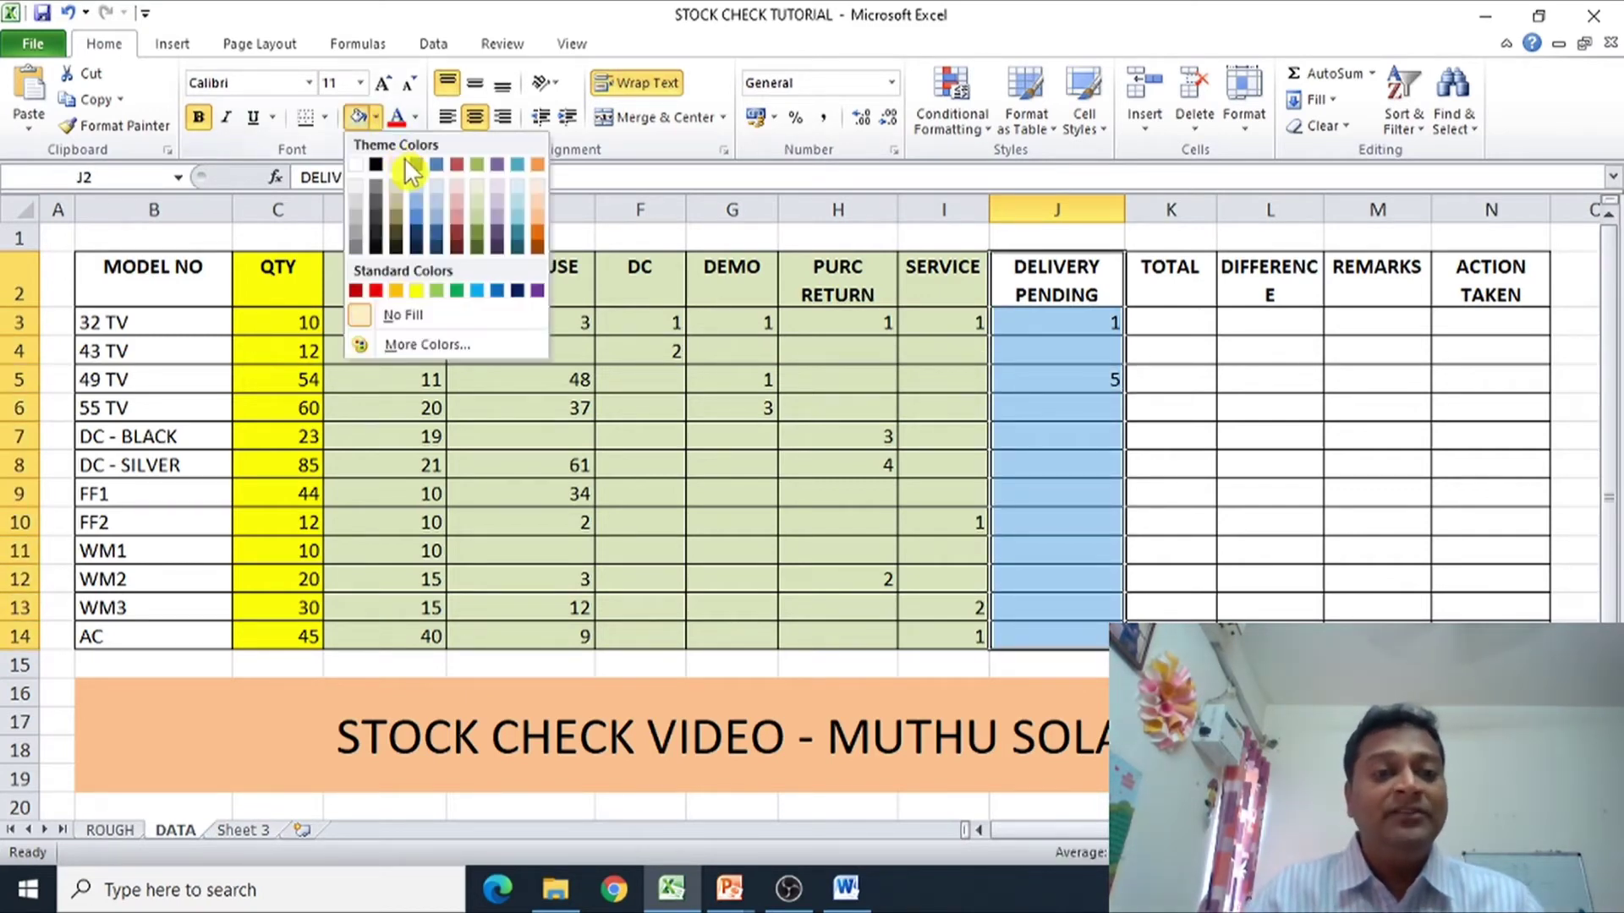
left_click(434, 199)
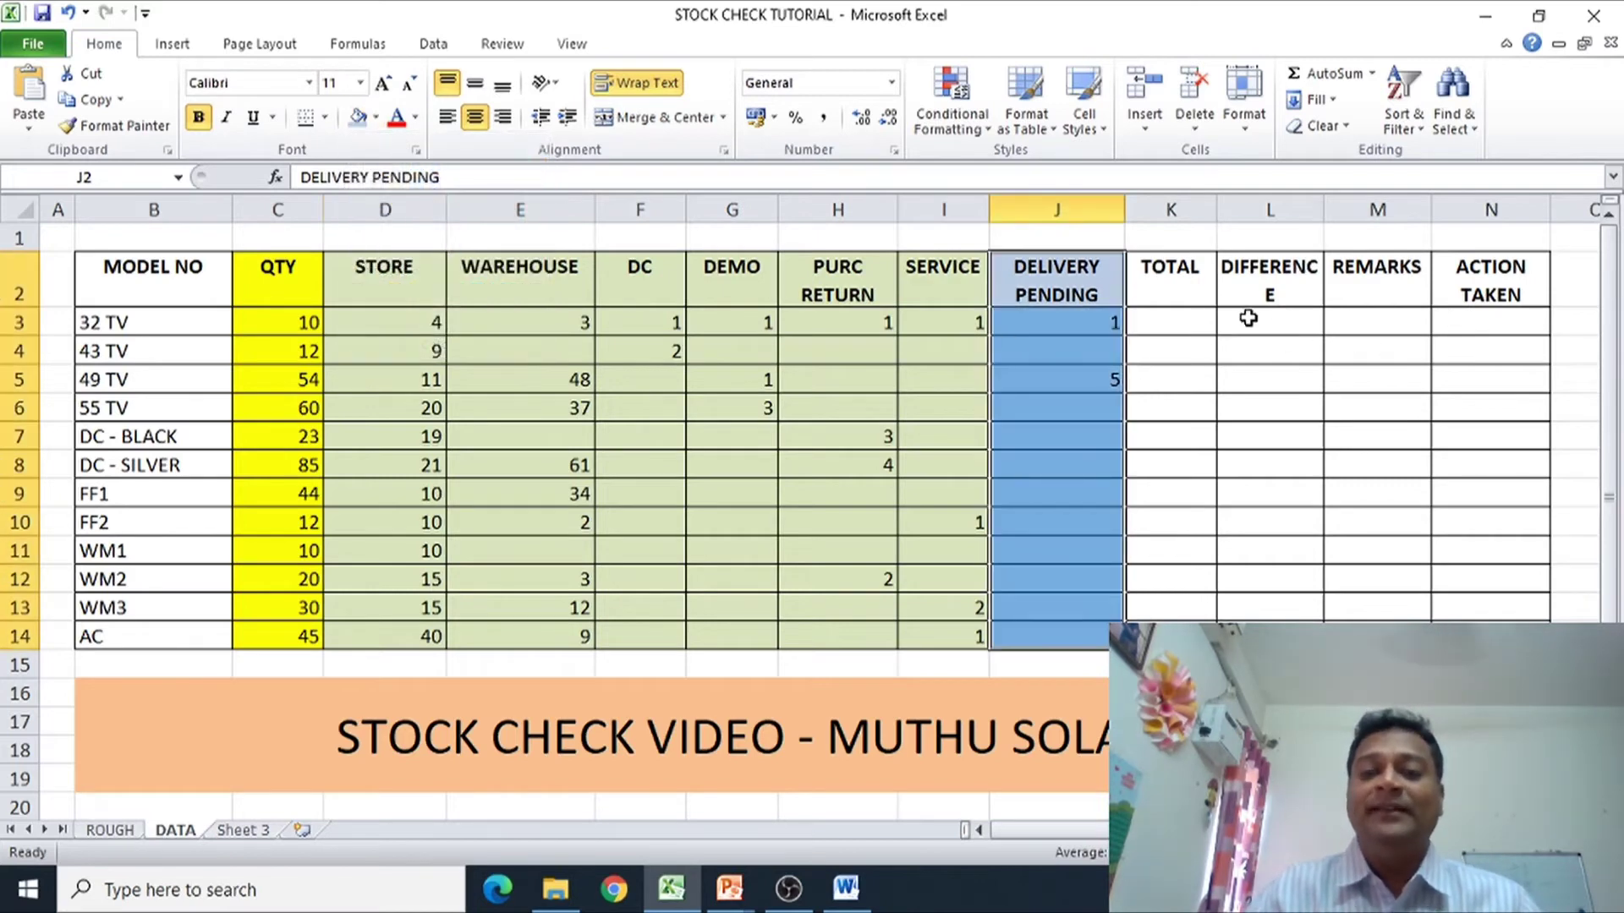
- Calculate the 32 TV total in K3 with the formula =SUM(D3:I3)-J3
left_click(1170, 322)
type("=")
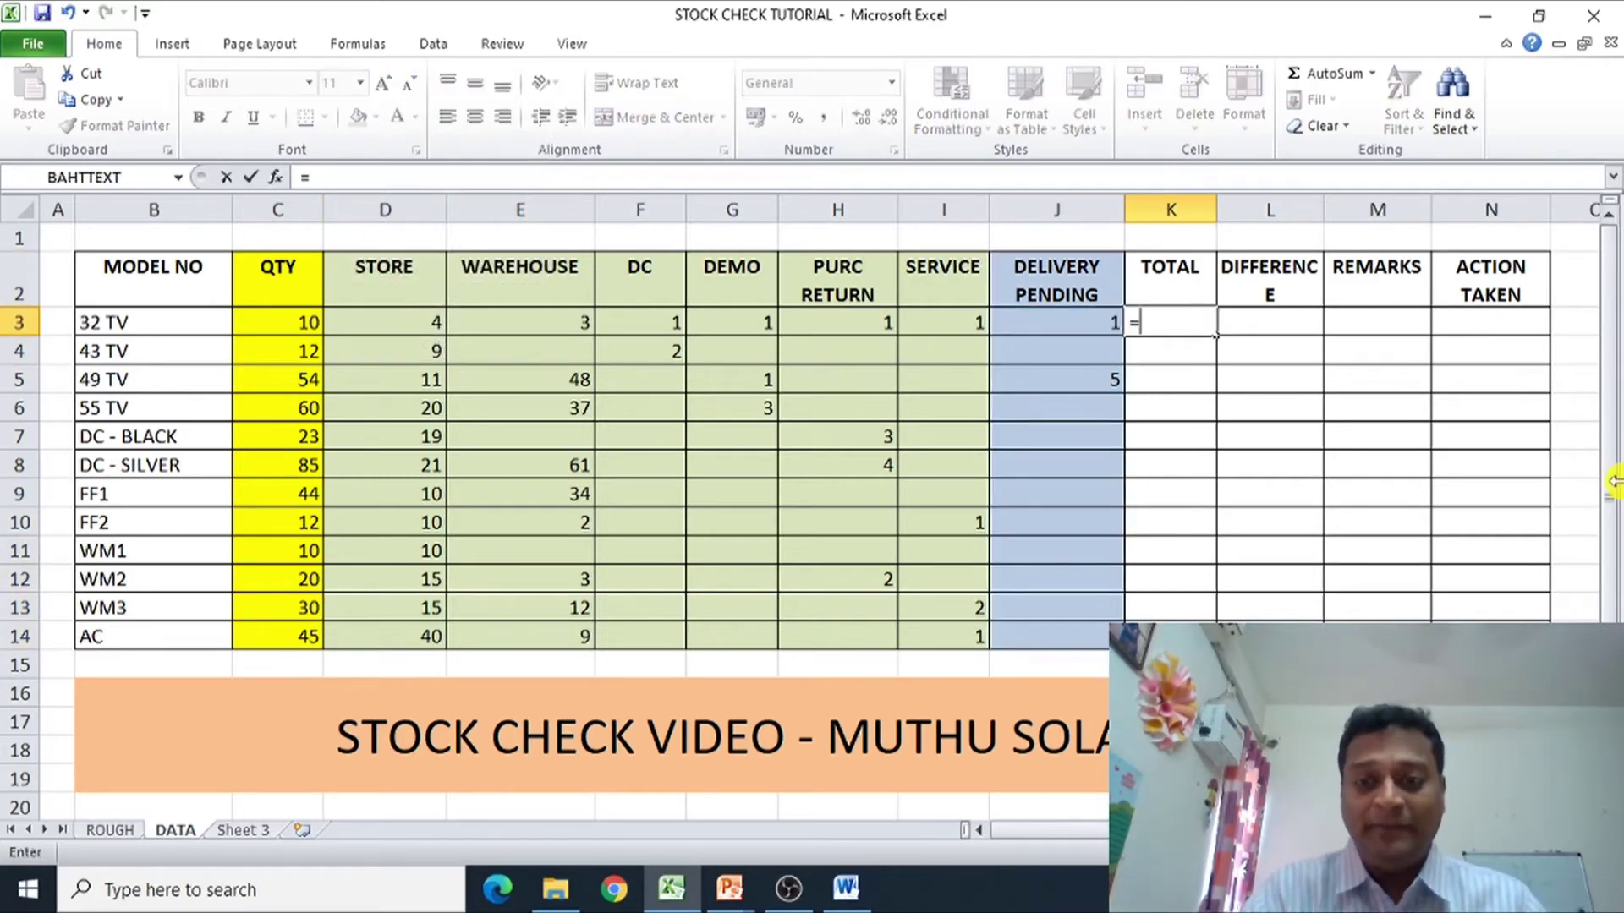
type("SUM(")
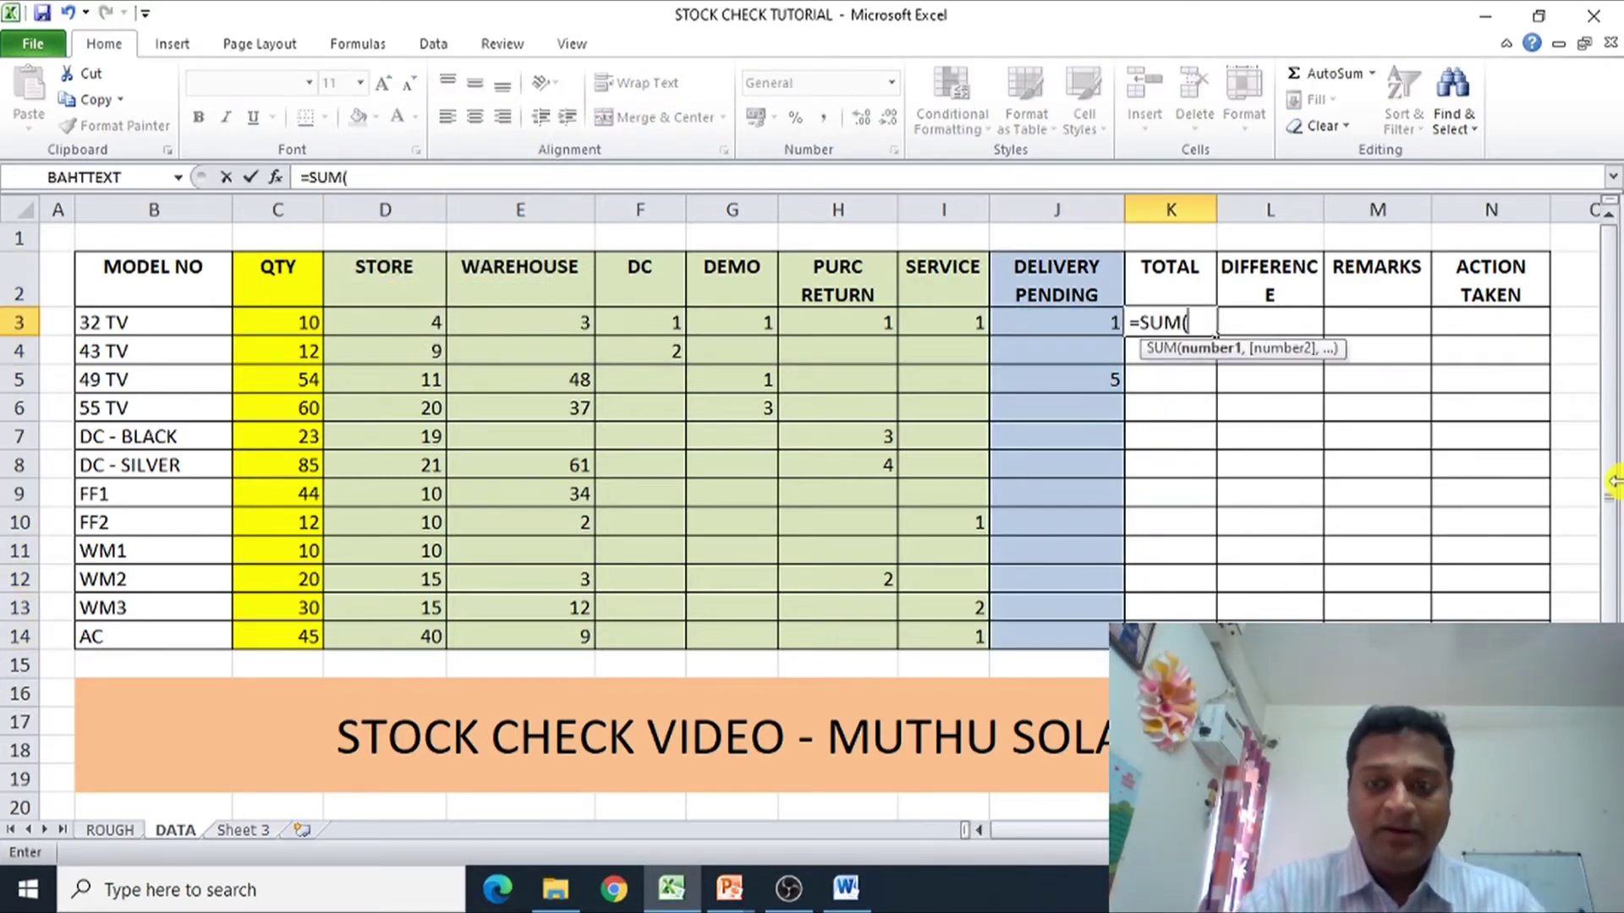
left_click_drag(964, 323, 325, 328)
type(")-")
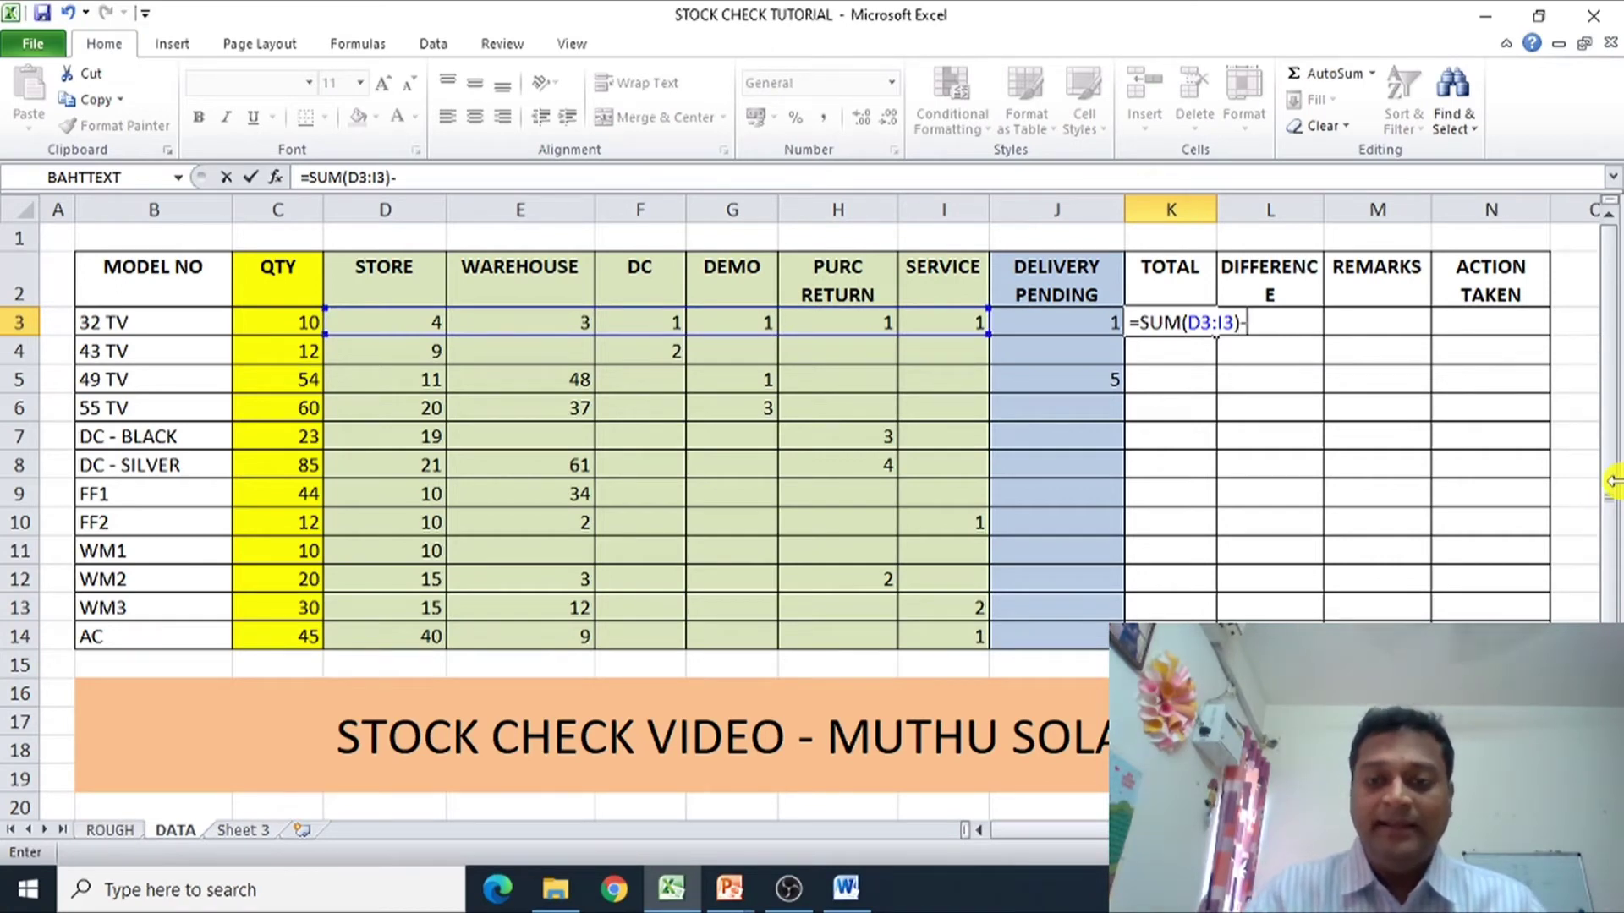
left_click(1063, 325)
key("Return")
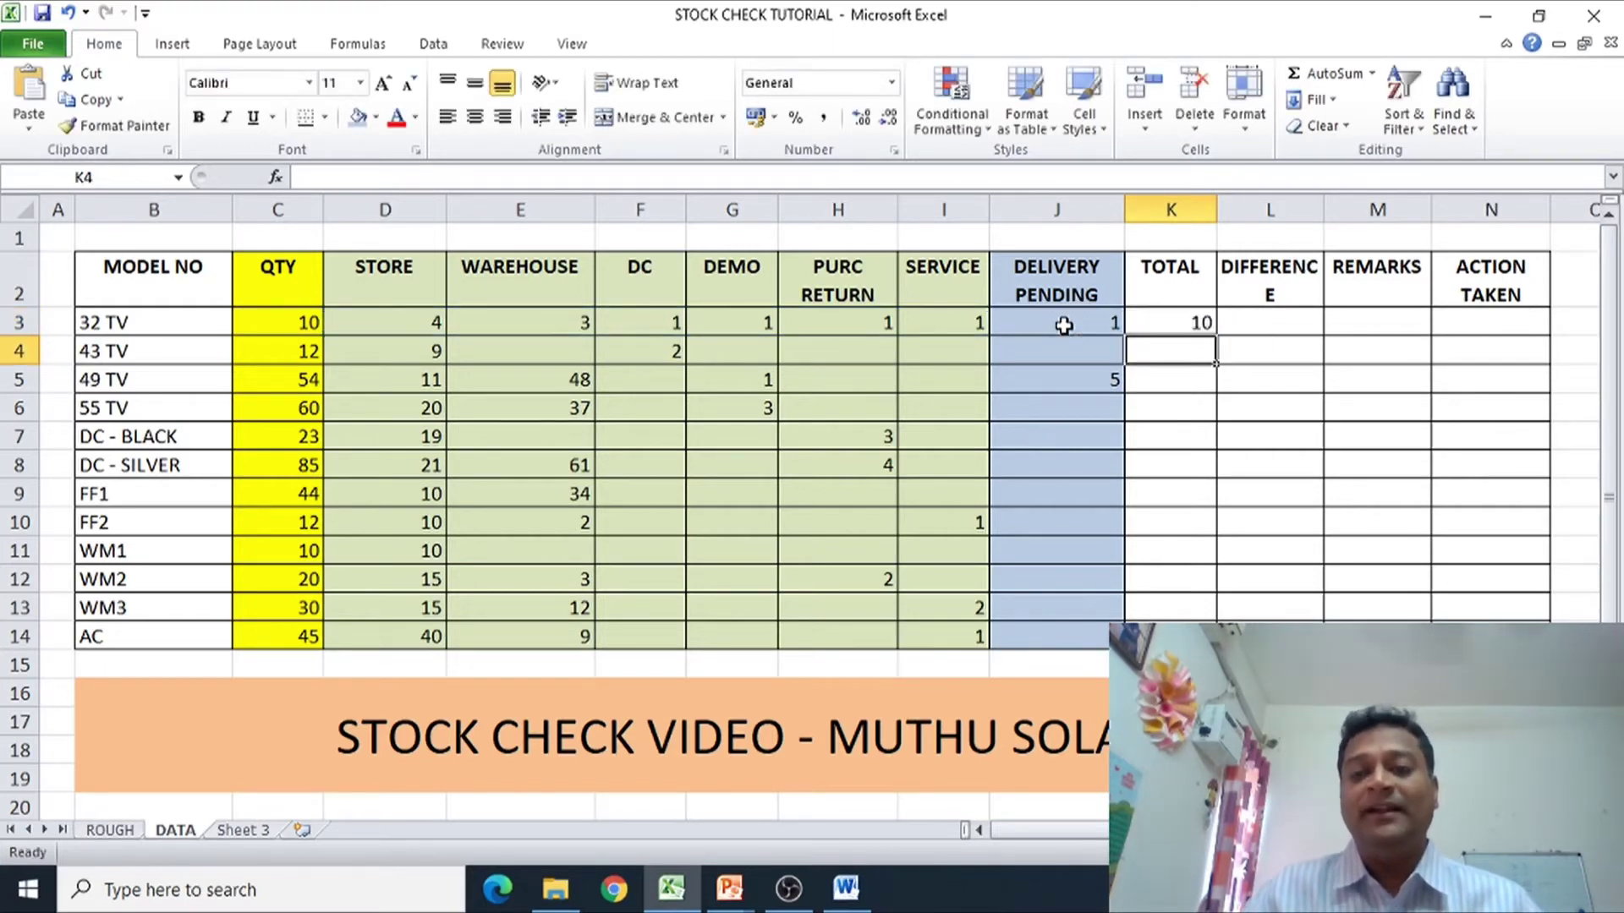
- Copy the TOTAL formula from K3 down through all remaining models to K14
left_click(1179, 320)
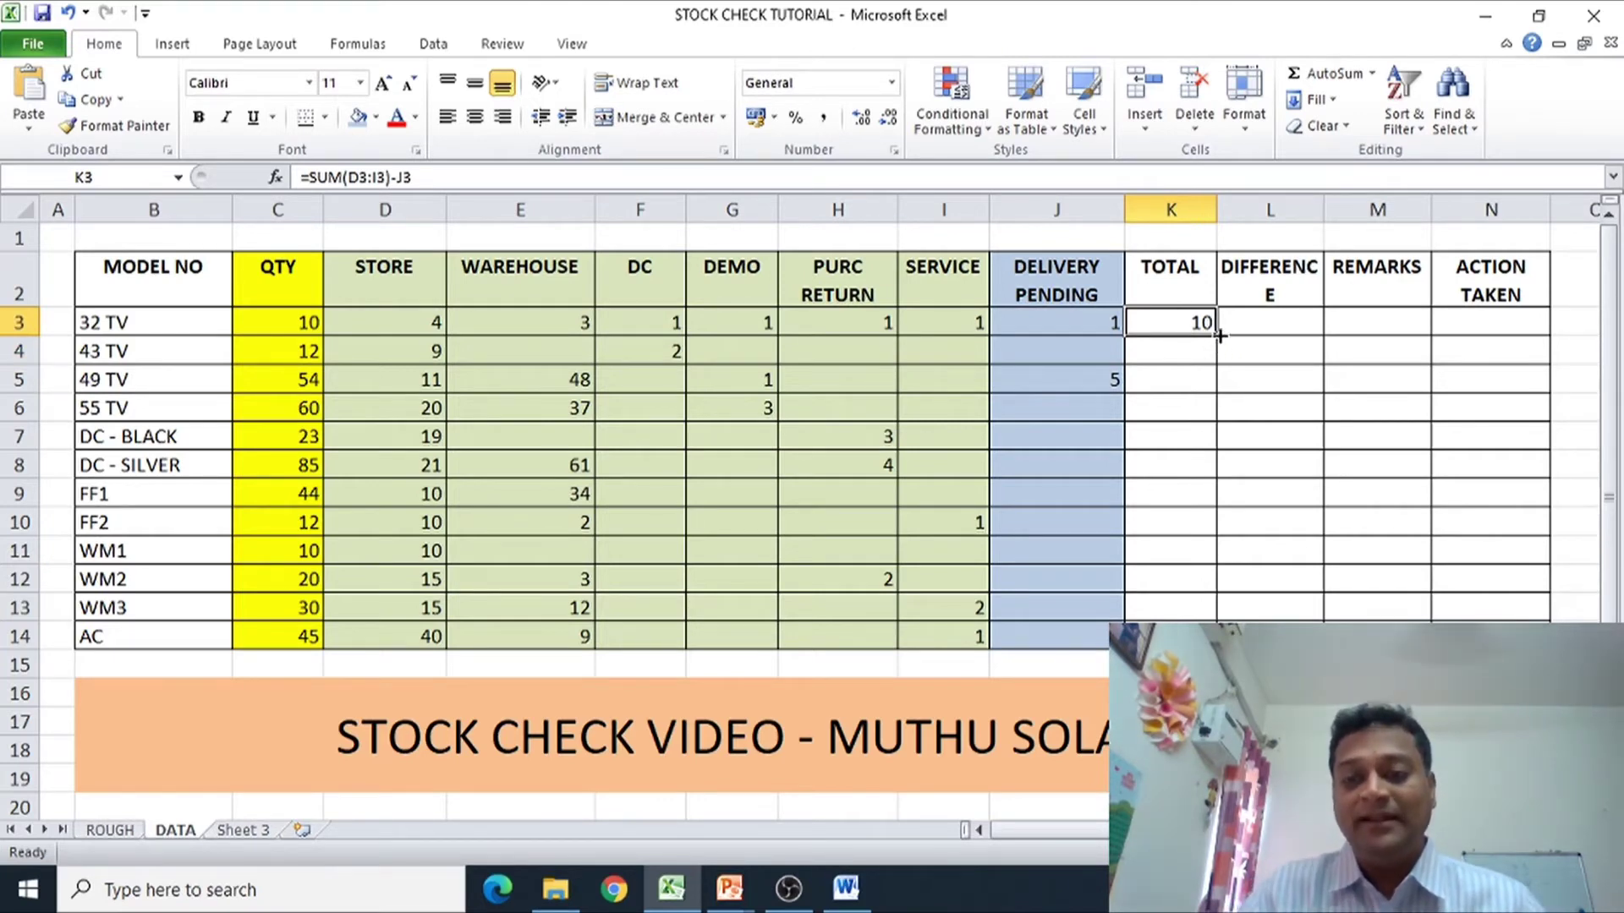
left_click_drag(1215, 335, 1216, 622)
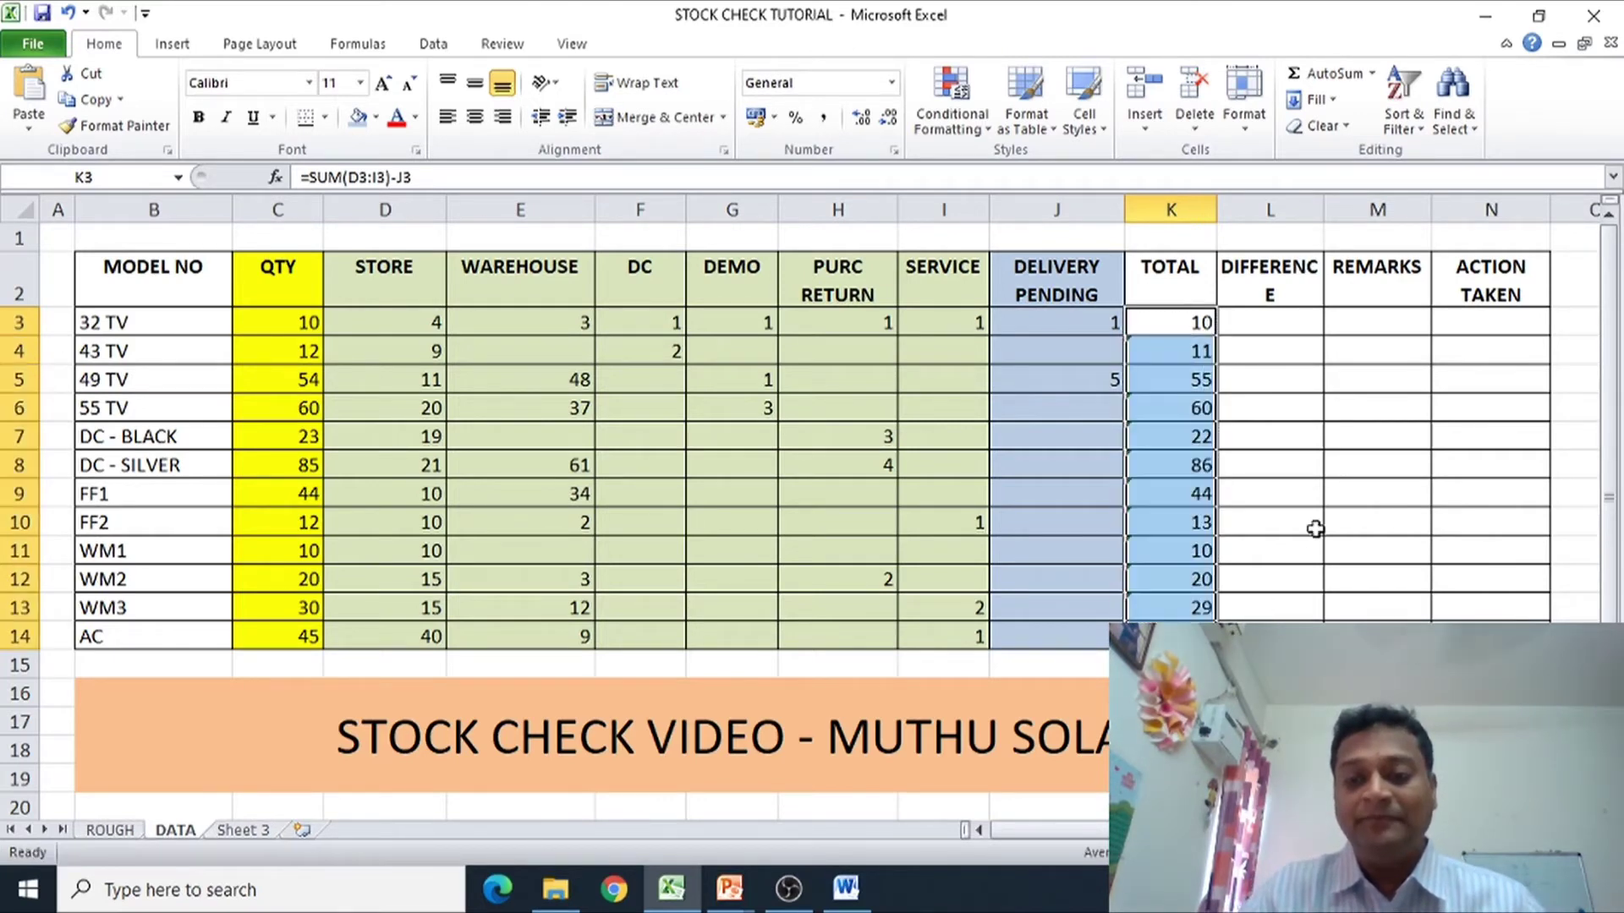
left_click(1299, 439)
key("Up")
key("Up")
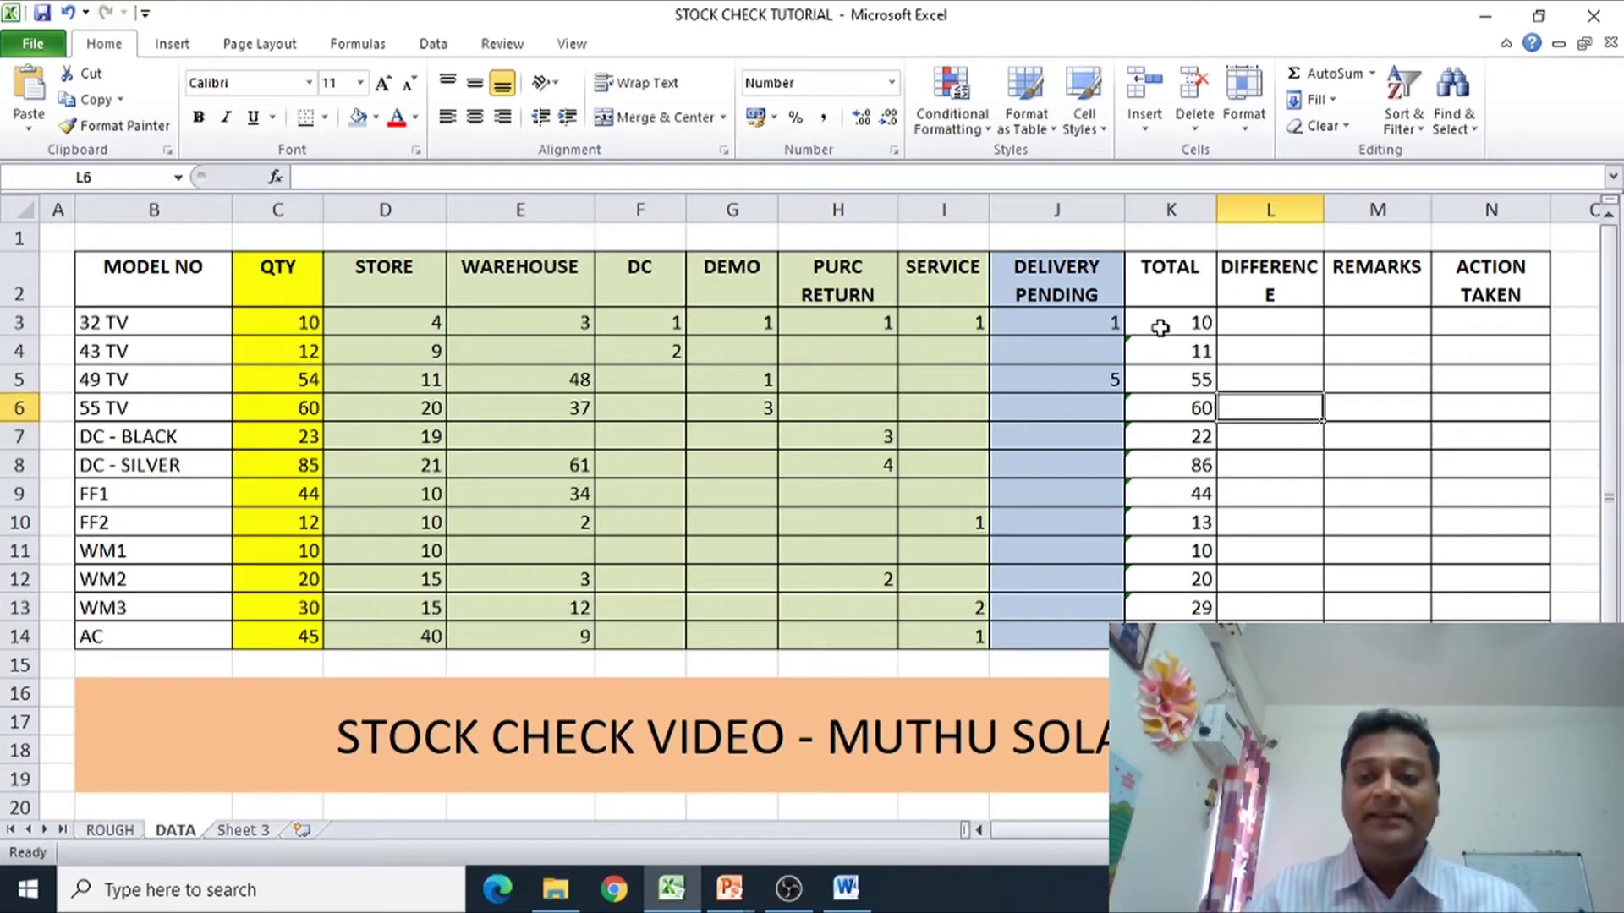
- Highlight the TOTAL column, K2:K14, with the same yellow fill as the QTY column
key("Left")
key("Up")
key("Up")
key("Up")
key("shift+Down")
key("shift+Down")
key("shift+Down")
key("shift+Down")
key("shift+Down")
key("shift+Down")
key("shift+Down")
key("shift+Down")
key("shift+Down")
key("shift+Down")
key("shift+Down")
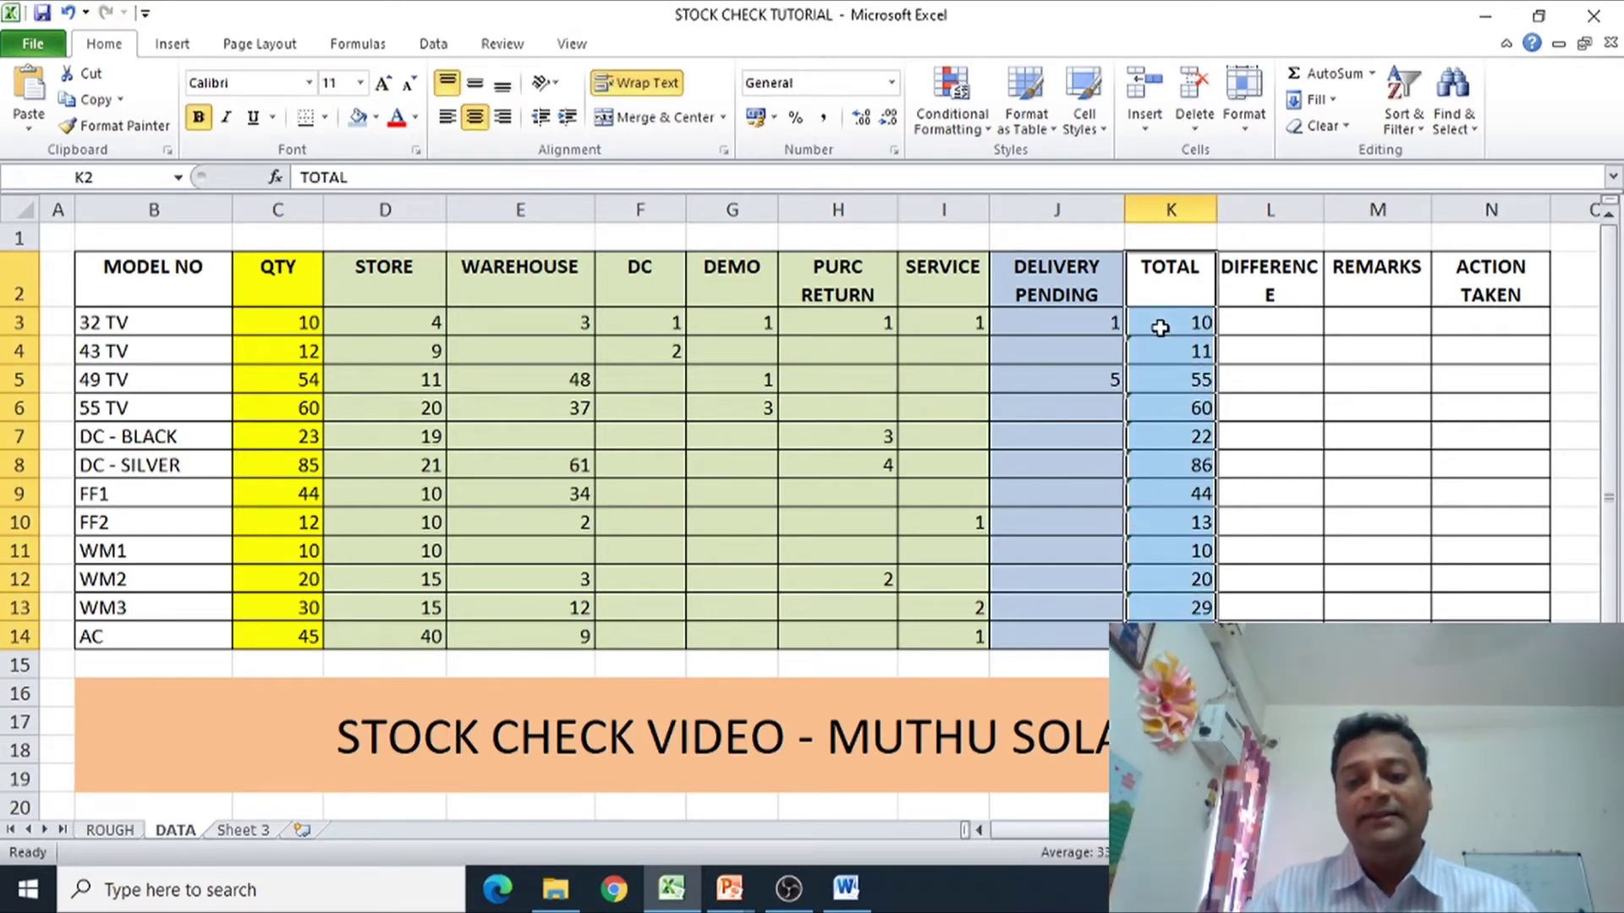
left_click(376, 118)
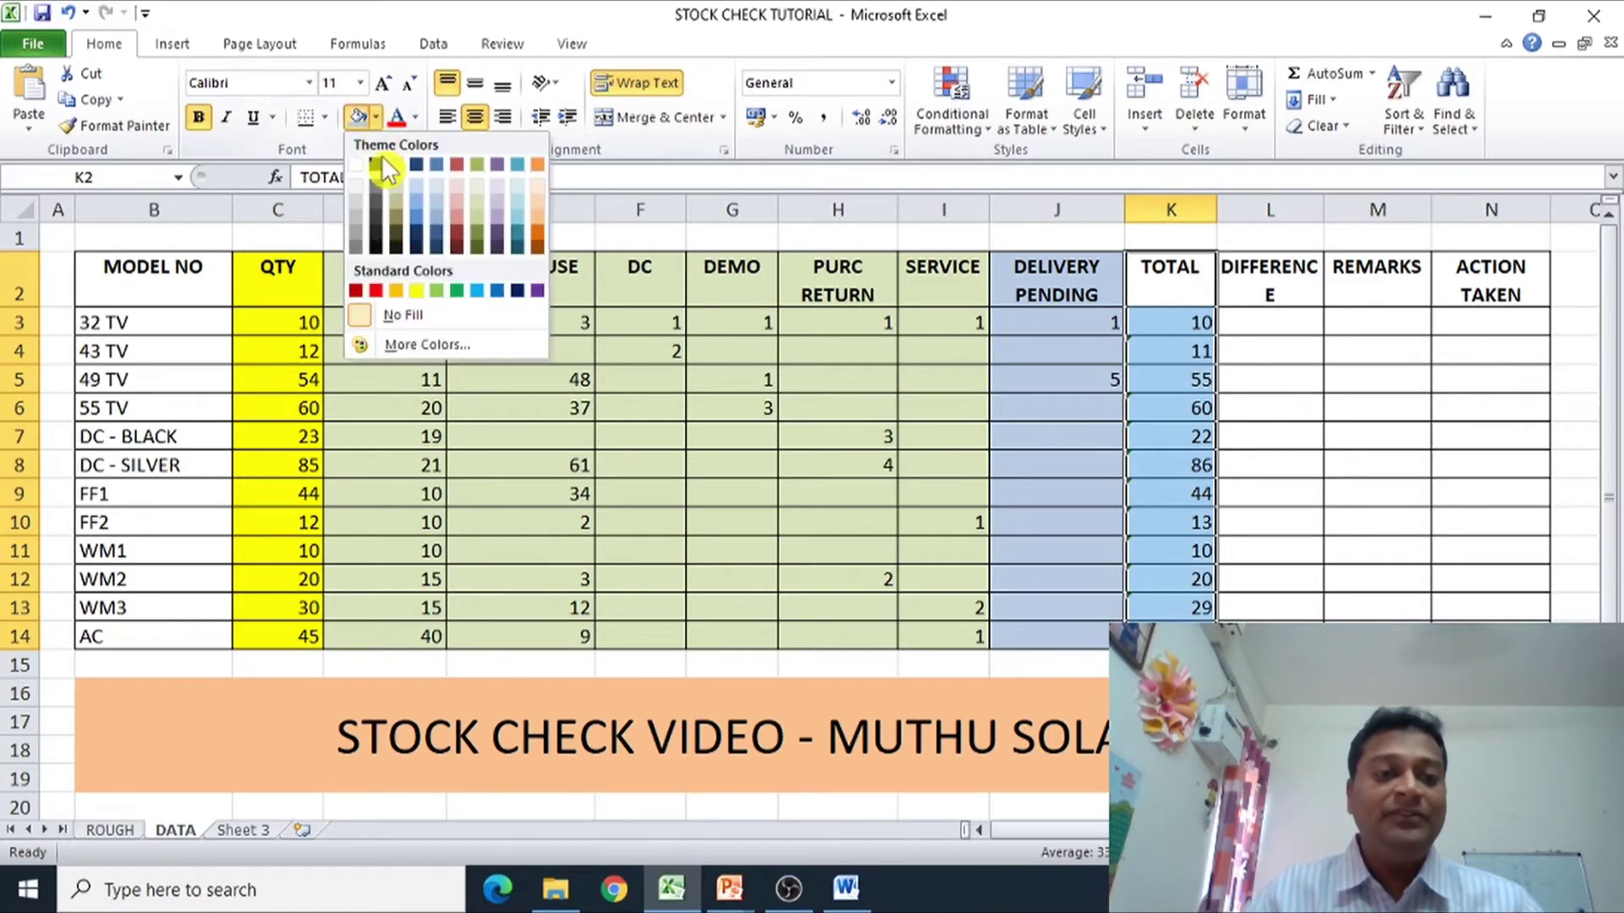
left_click(391, 290)
left_click(1268, 340)
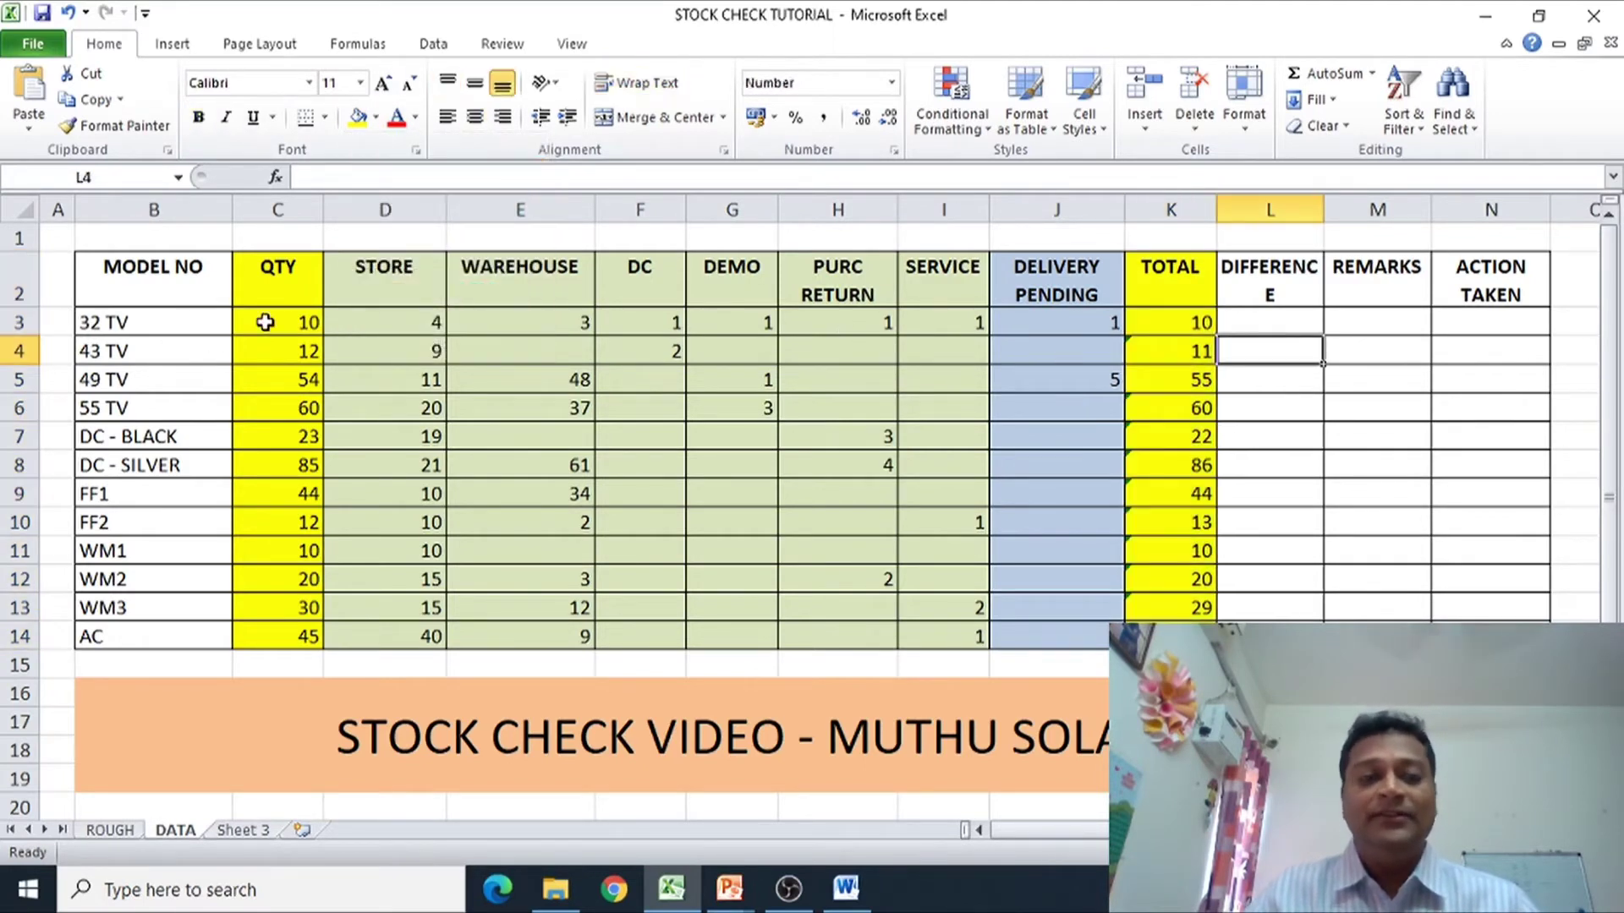
- Calculate the 32 TV difference in L3 with the formula =K3-C3 and copy it down the DIFFERENCE column to L14
left_click_drag(270, 286, 283, 630)
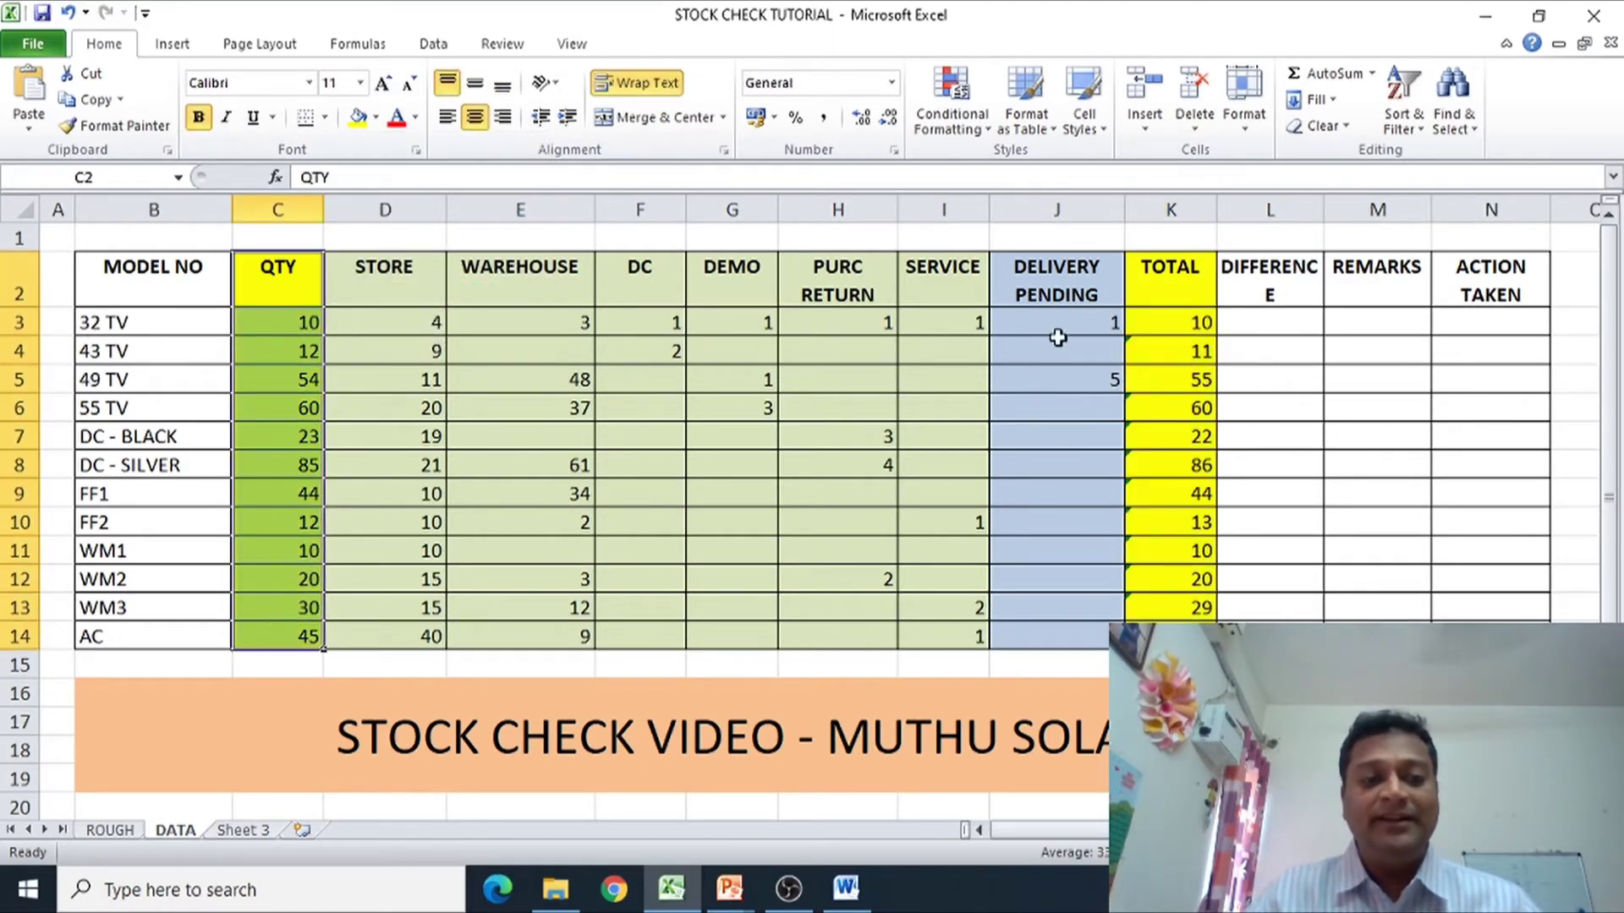
left_click_drag(272, 293, 258, 636)
left_click_drag(1169, 270, 1172, 636)
left_click(537, 380)
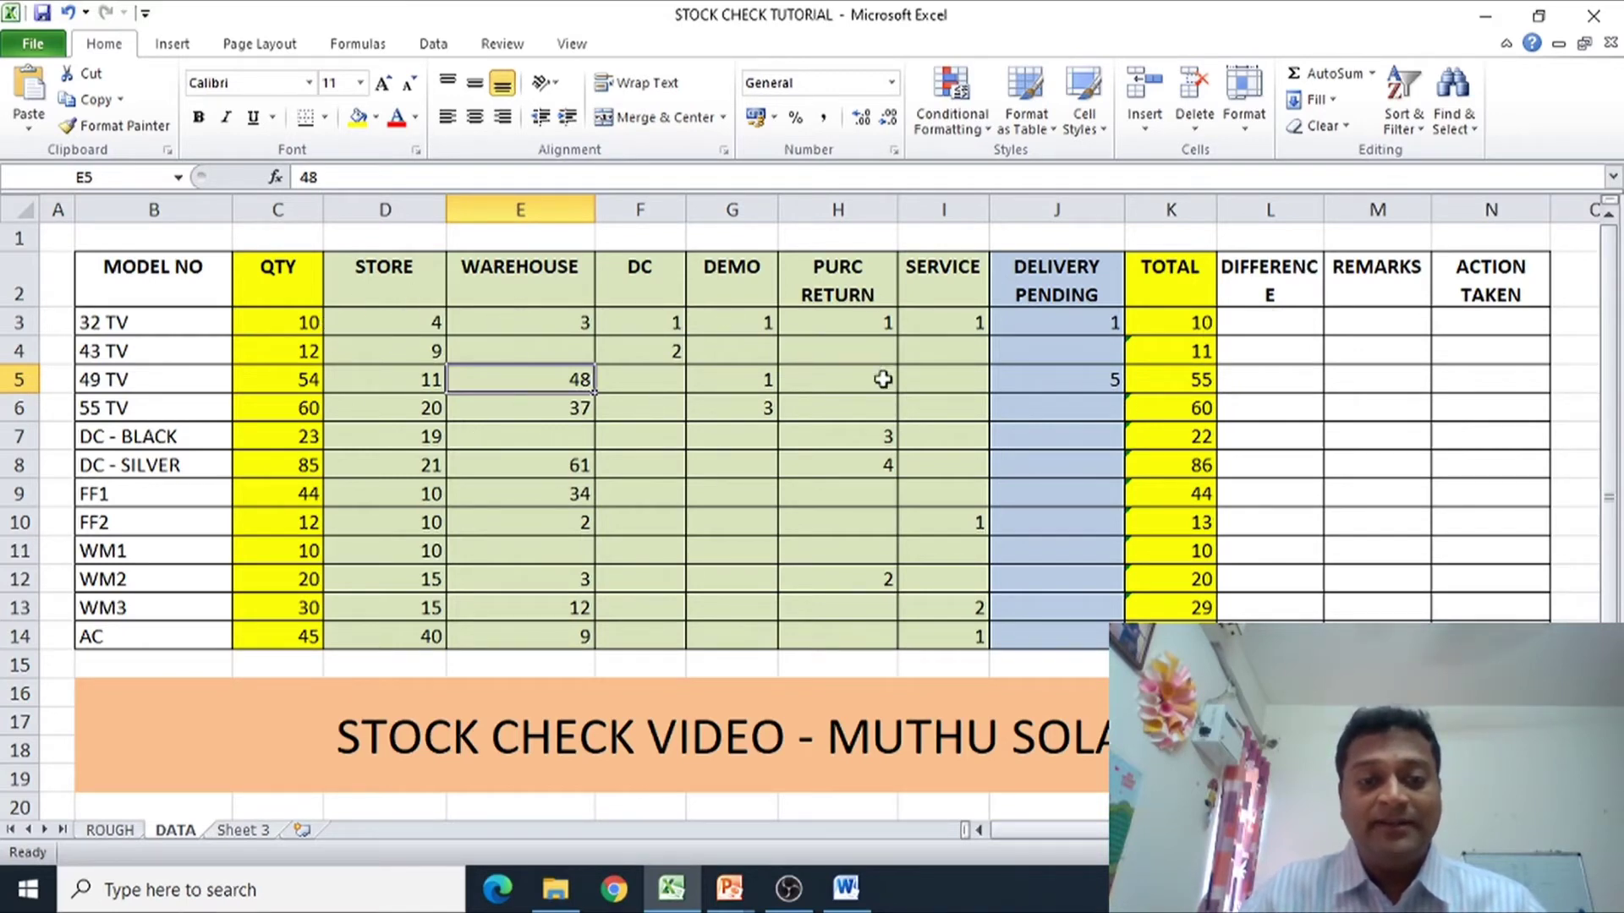
left_click(1289, 317)
type("=")
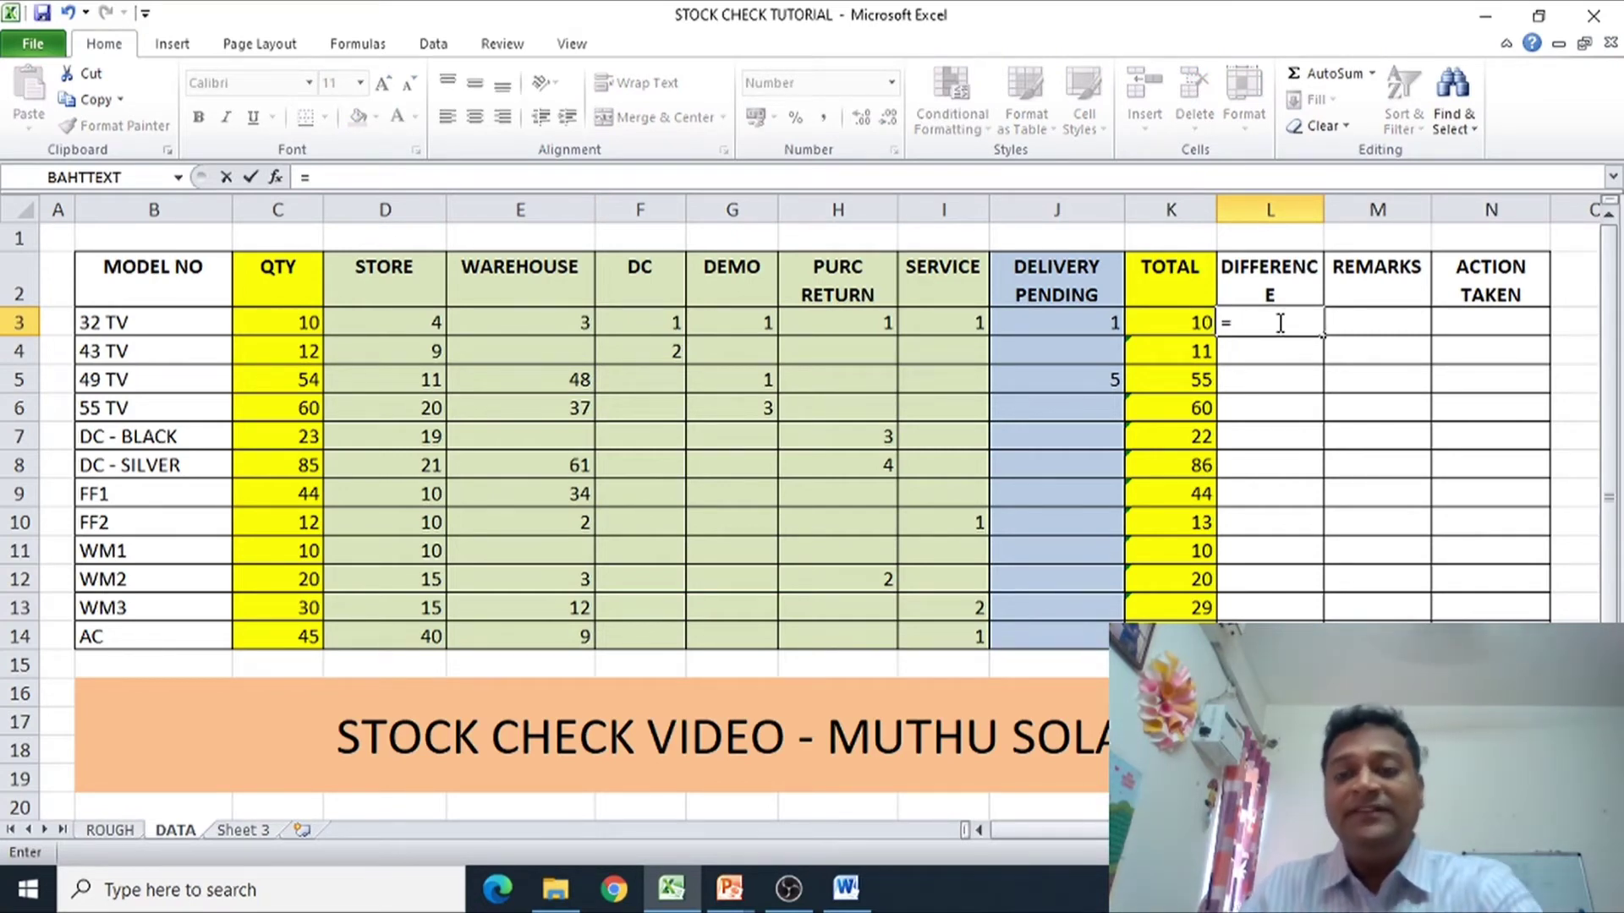
left_click(1176, 321)
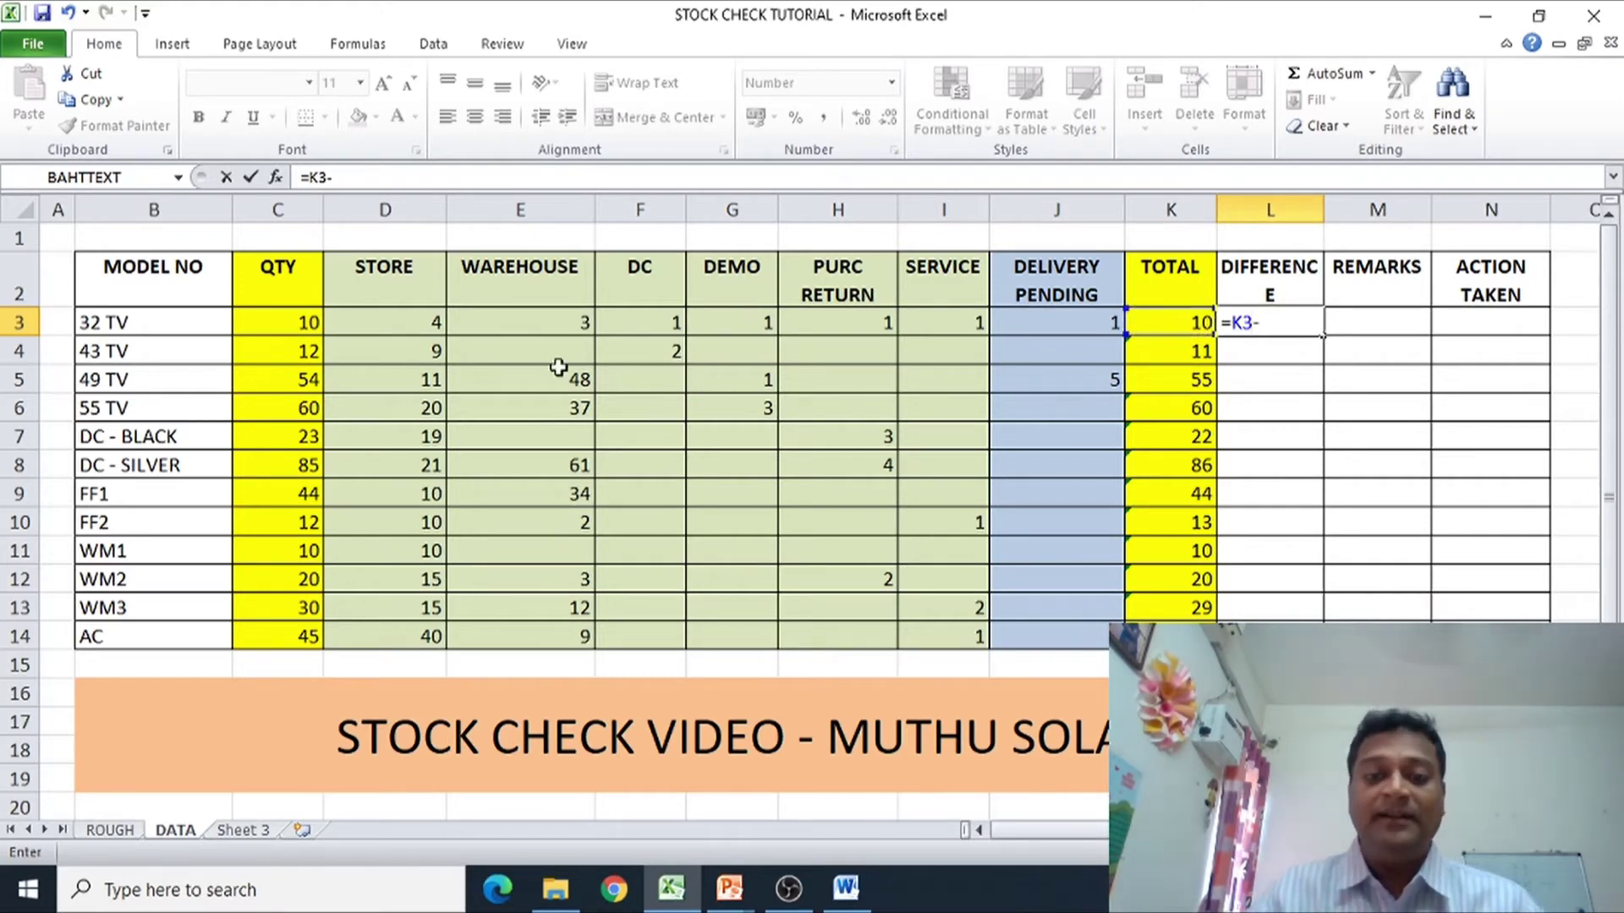
left_click(266, 321)
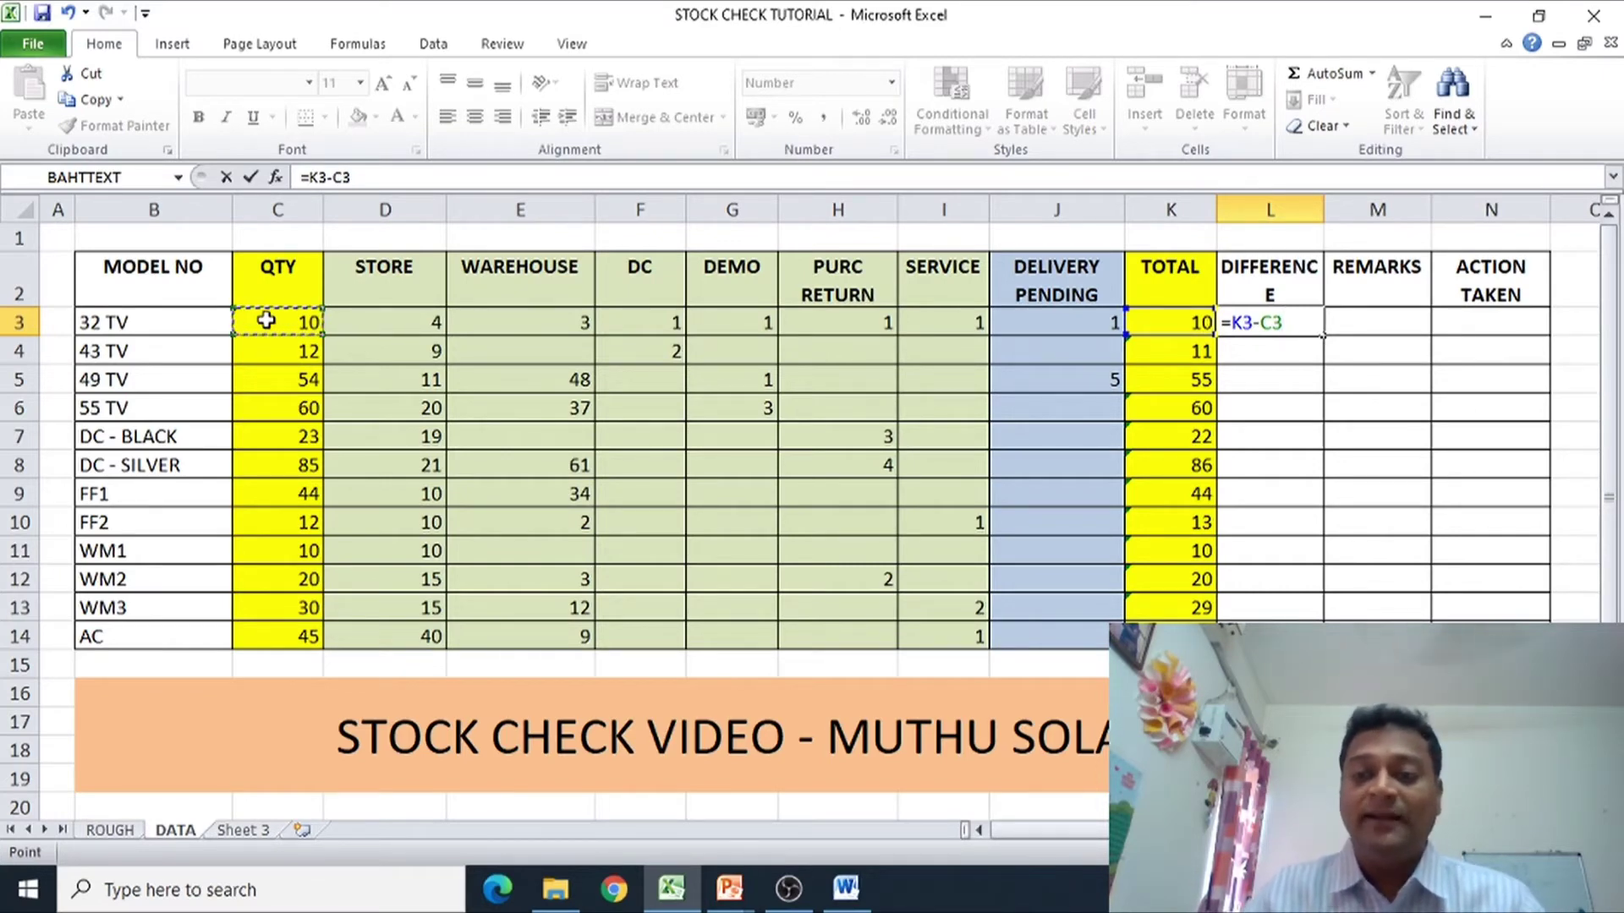
key("Return")
key("Up")
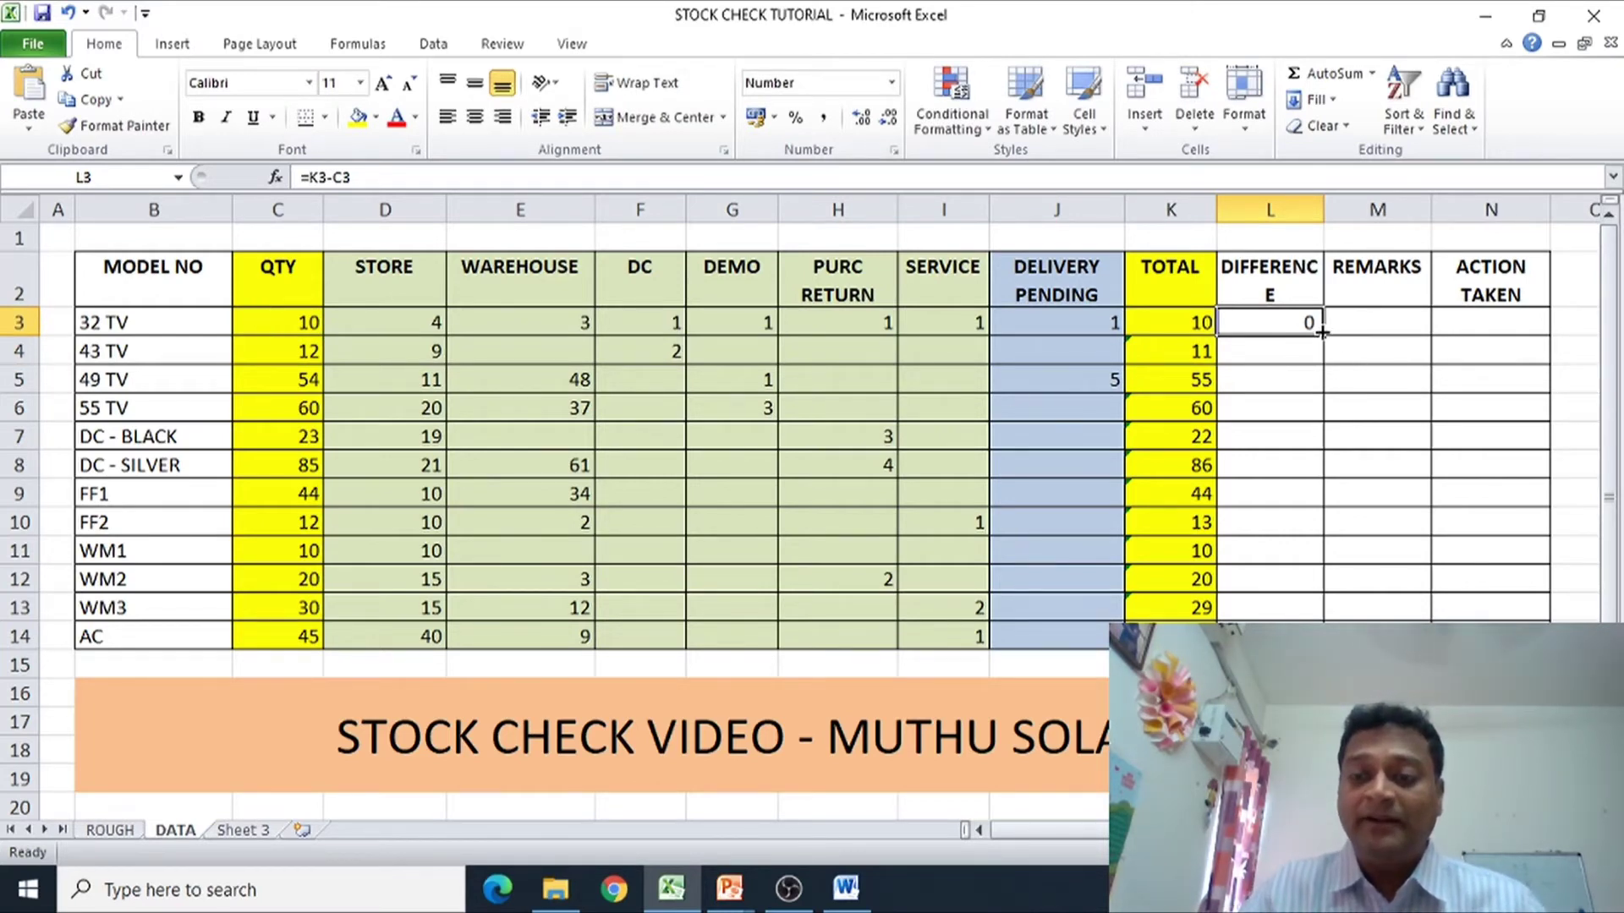
left_click_drag(1324, 341, 1326, 610)
left_click(1355, 334)
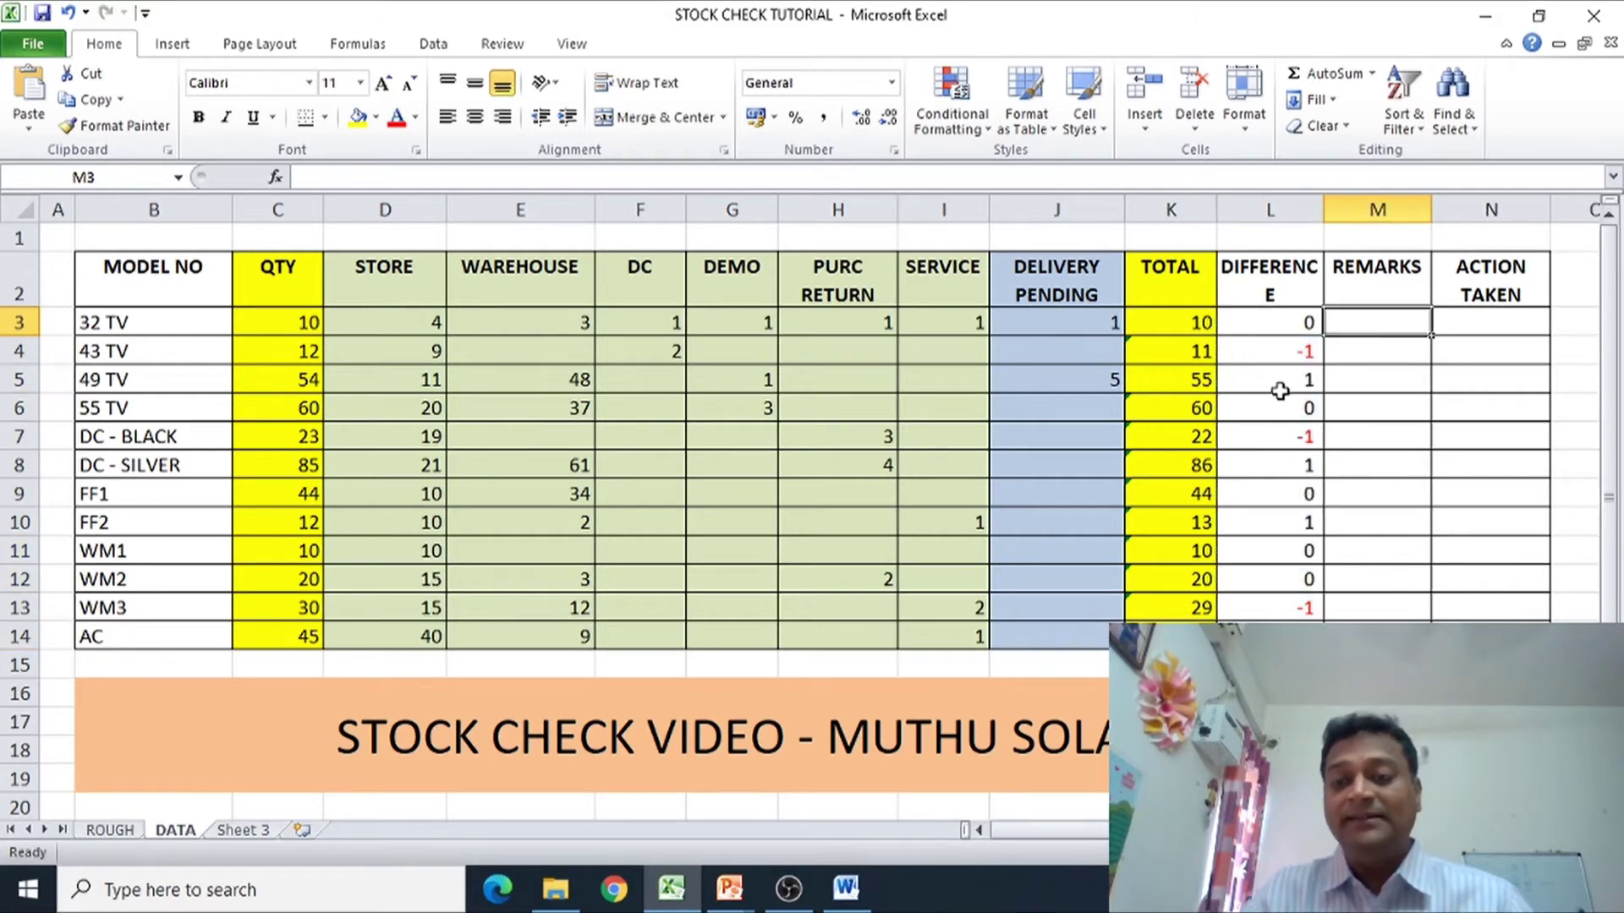
- Examine the DIFFERENCE column row by row for models with shortages or excess stock
left_click(1254, 345)
key("Down")
key("Down")
key("Down")
key("Up")
key("Up")
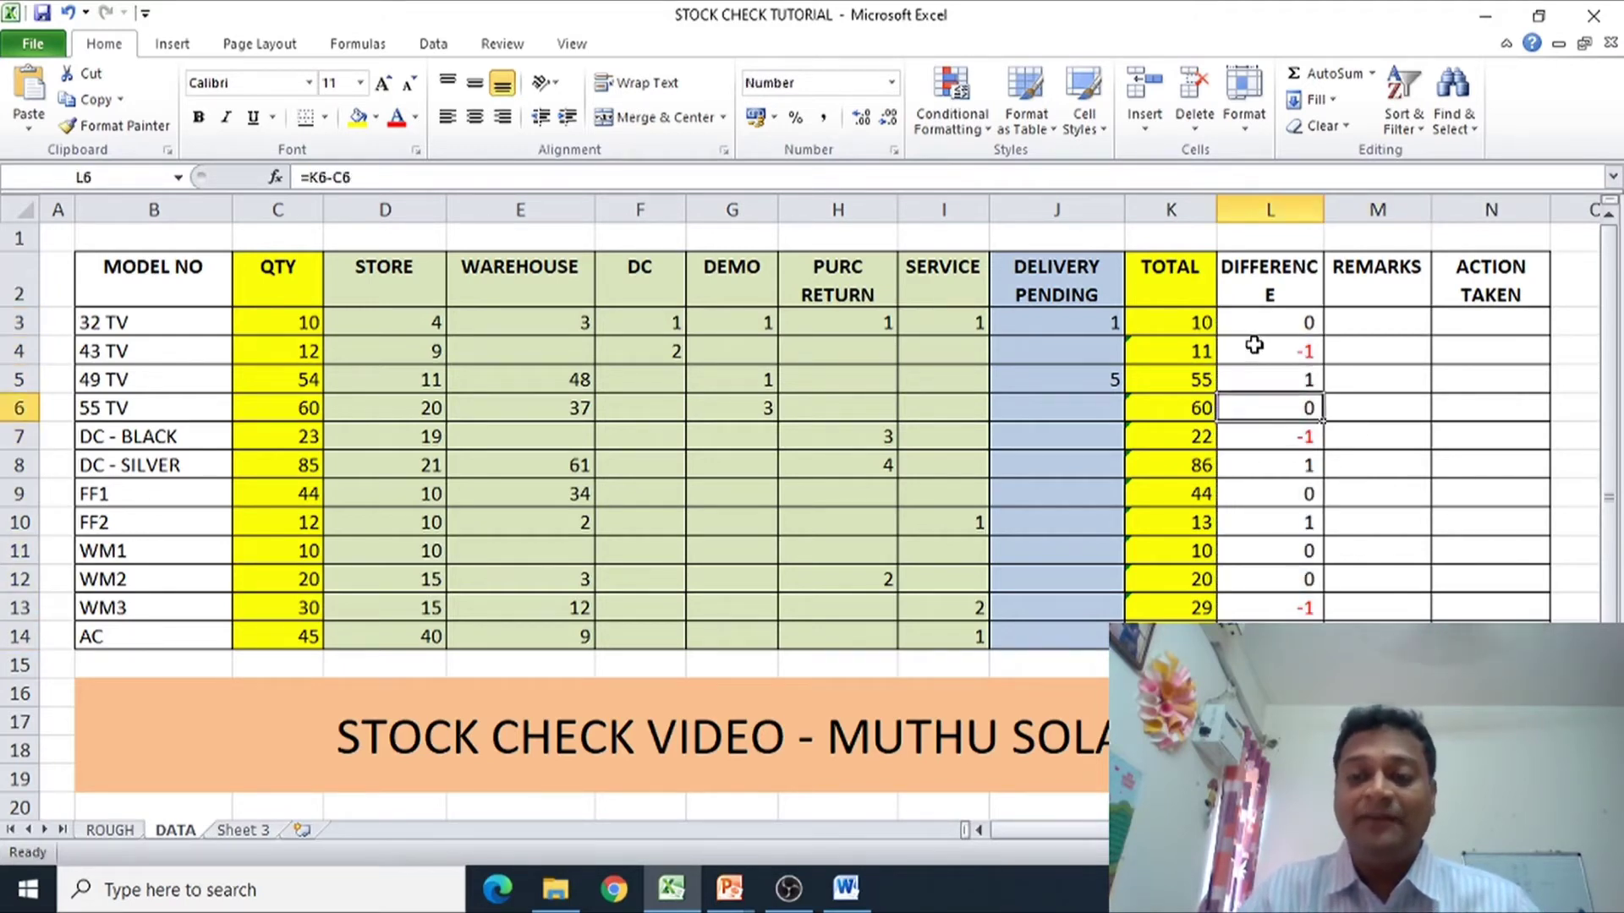
key("Down")
key("Down")
key("Down")
key("Down")
key("Down")
key("Down")
key("Down")
key("Down")
key("Down")
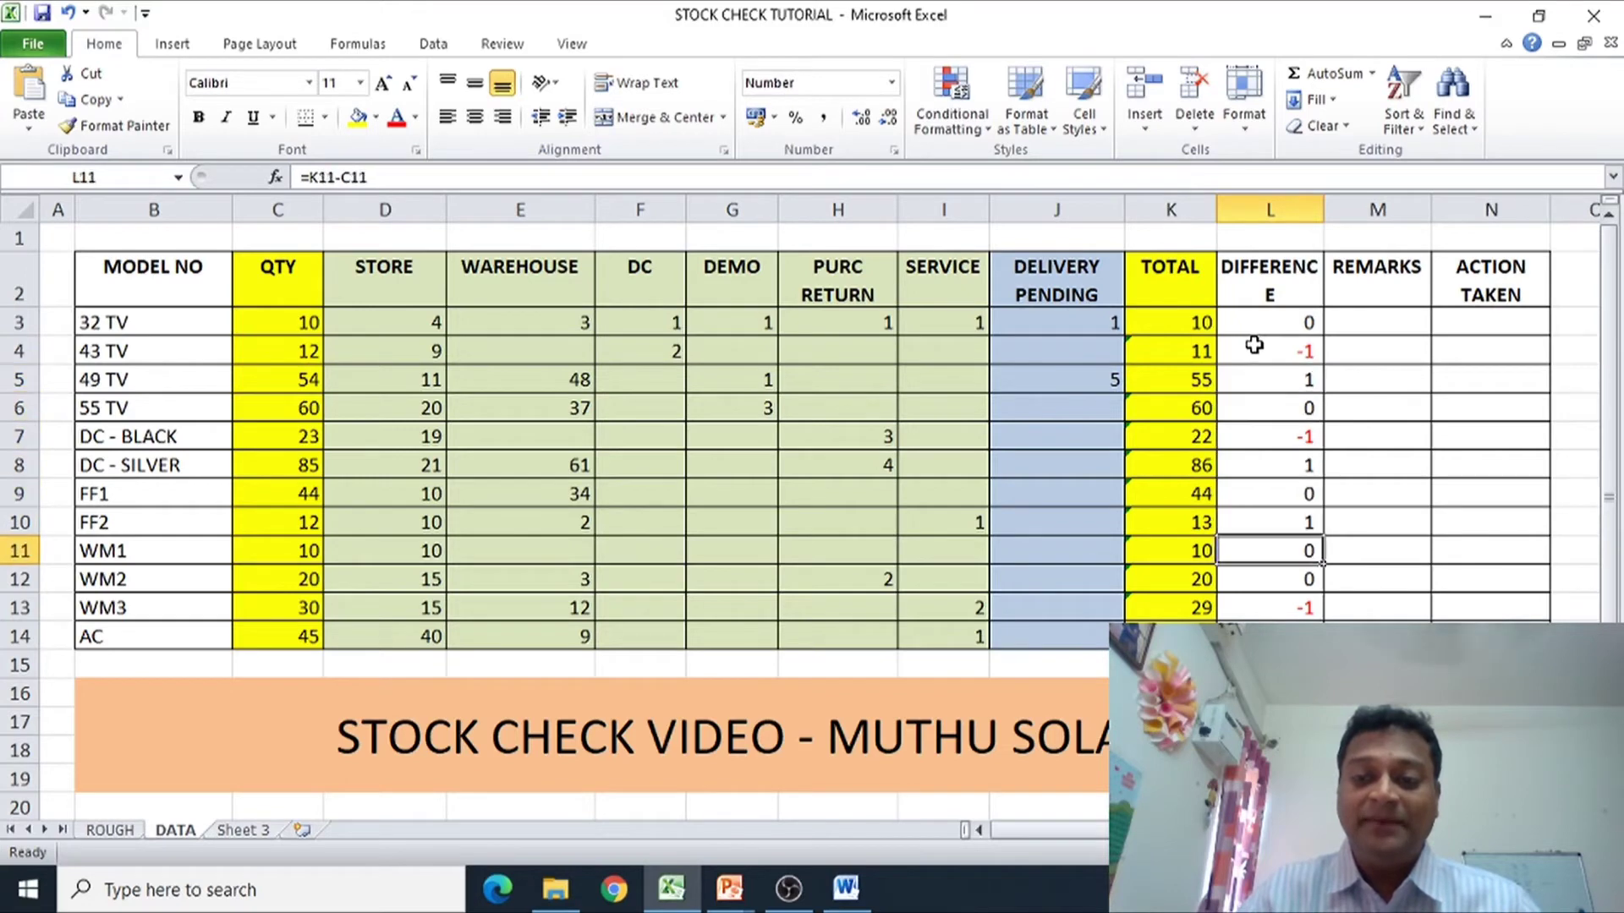
key("Up")
key("Up")
key("Up")
key("Up")
key("Up")
key("Up")
key("Up")
key("Up")
key("Up")
key("Up")
key("Up")
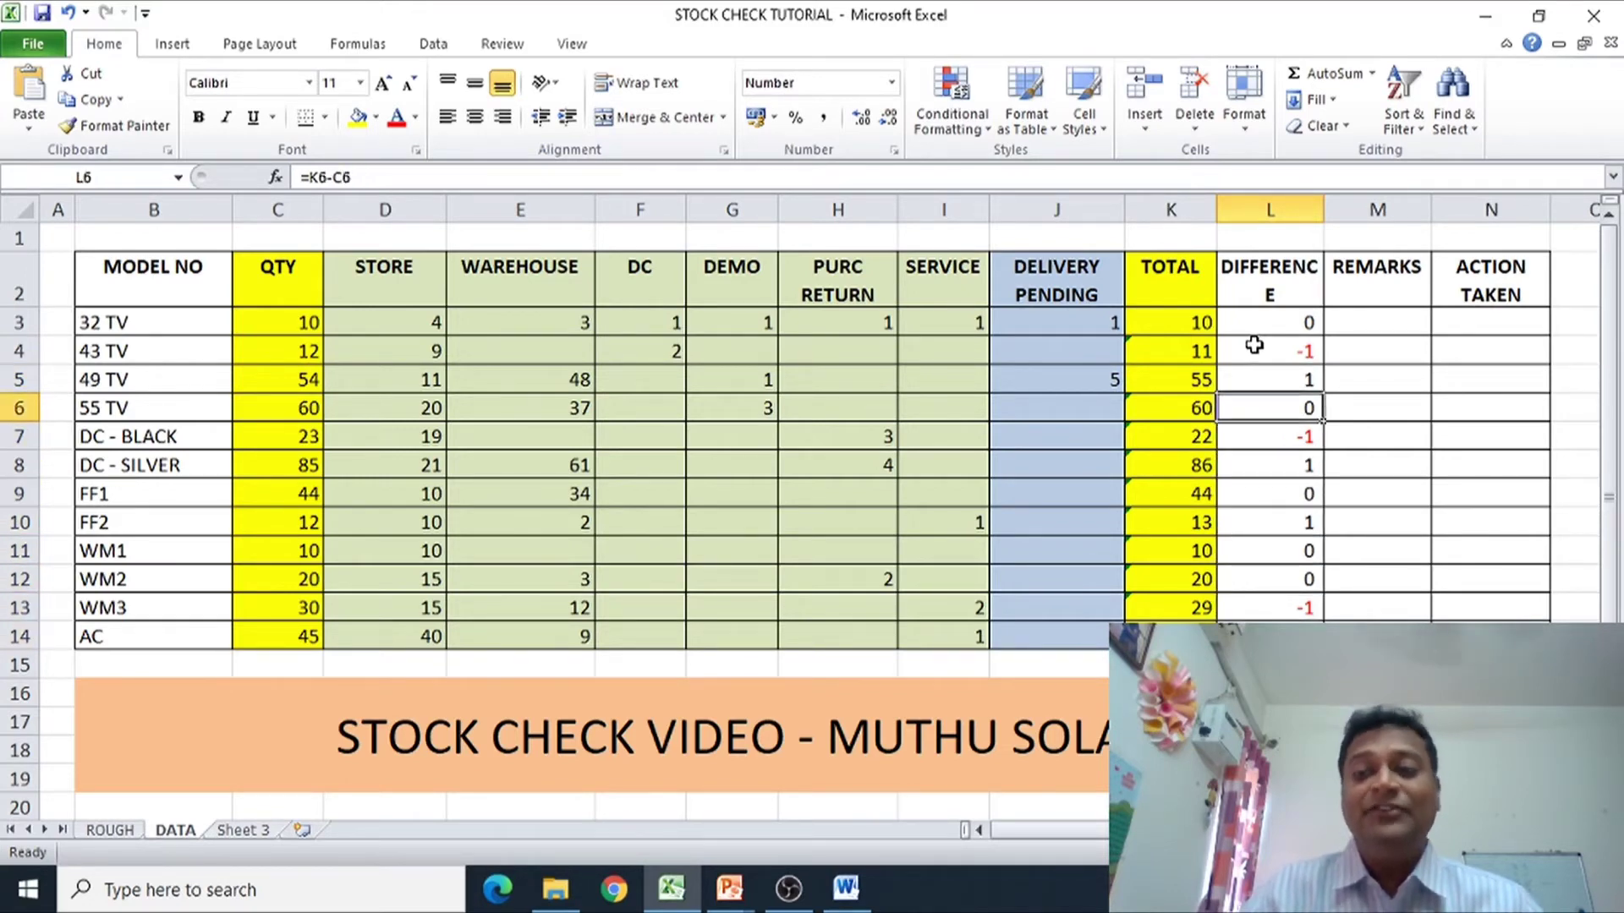
key("Up")
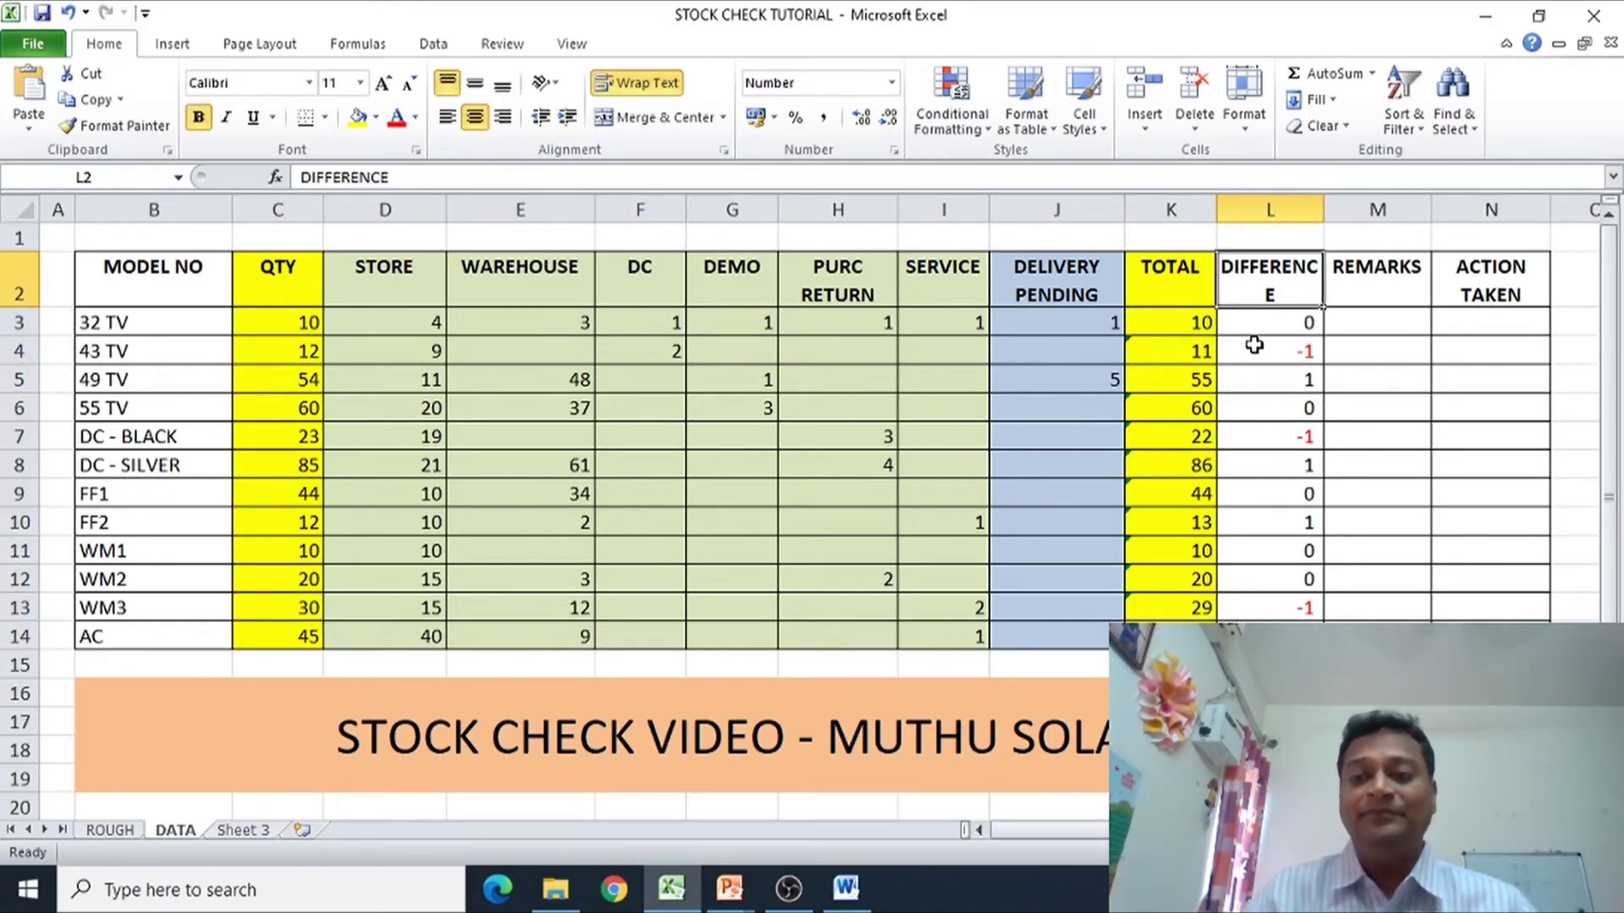
- Add filters to the header row of the whole stock table, B2:N14
key("Left")
key("Left")
key("Left")
key("Left")
key("Left")
key("Left")
key("Left")
key("Left")
key("Left")
key("Left")
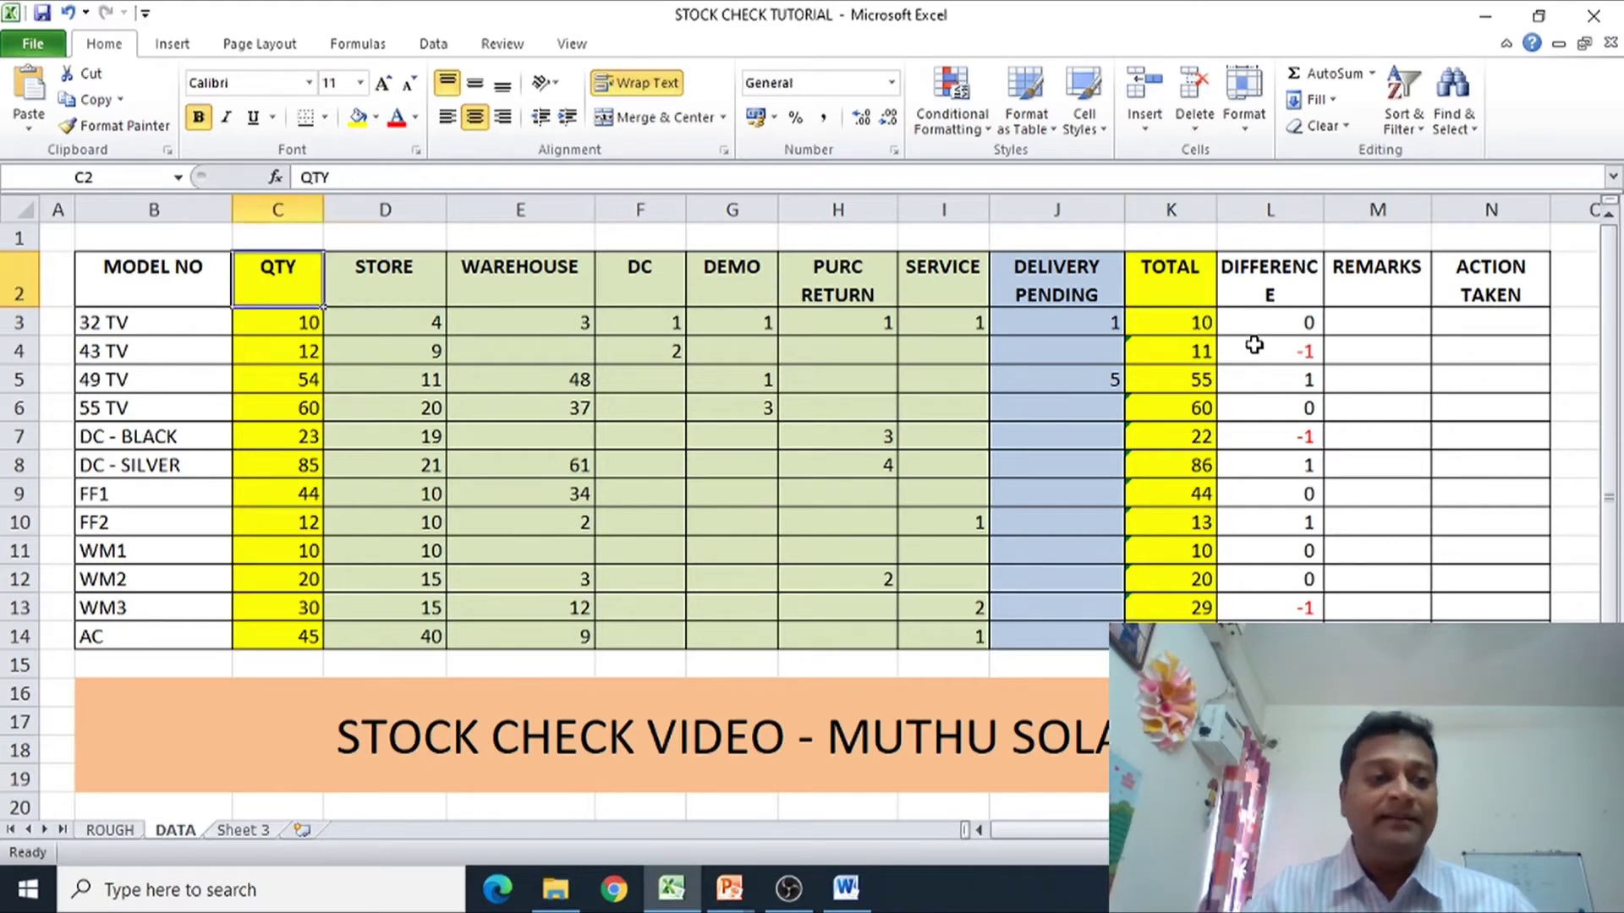
key("shift+Right")
key("shift+Right")
key("shift+Right")
key("shift+Right")
key("shift+Right")
key("shift+Right")
key("shift+Right")
key("shift+Right")
key("shift+Right")
key("shift+Right")
key("shift+Right")
key("shift+Right")
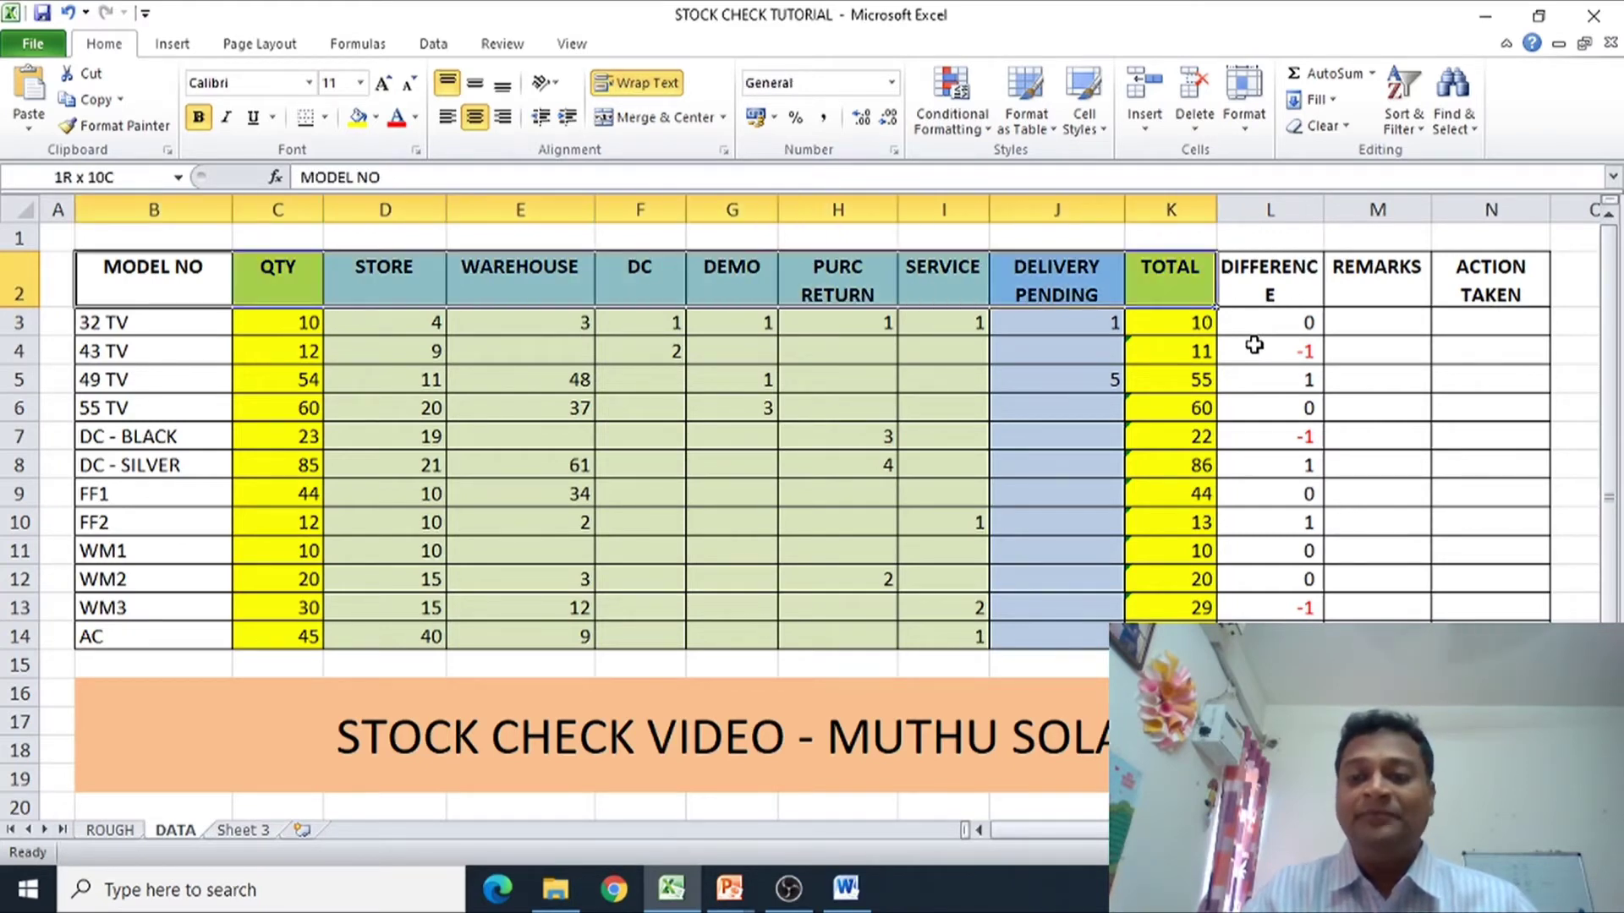
key("shift+Down")
key("shift+Down")
key("shift+Down")
key("shift+Down")
key("shift+Down")
key("shift+Down")
key("shift+Down")
key("shift+Down")
key("shift+Down")
key("shift+Down")
key("shift+Down")
key("shift+Down")
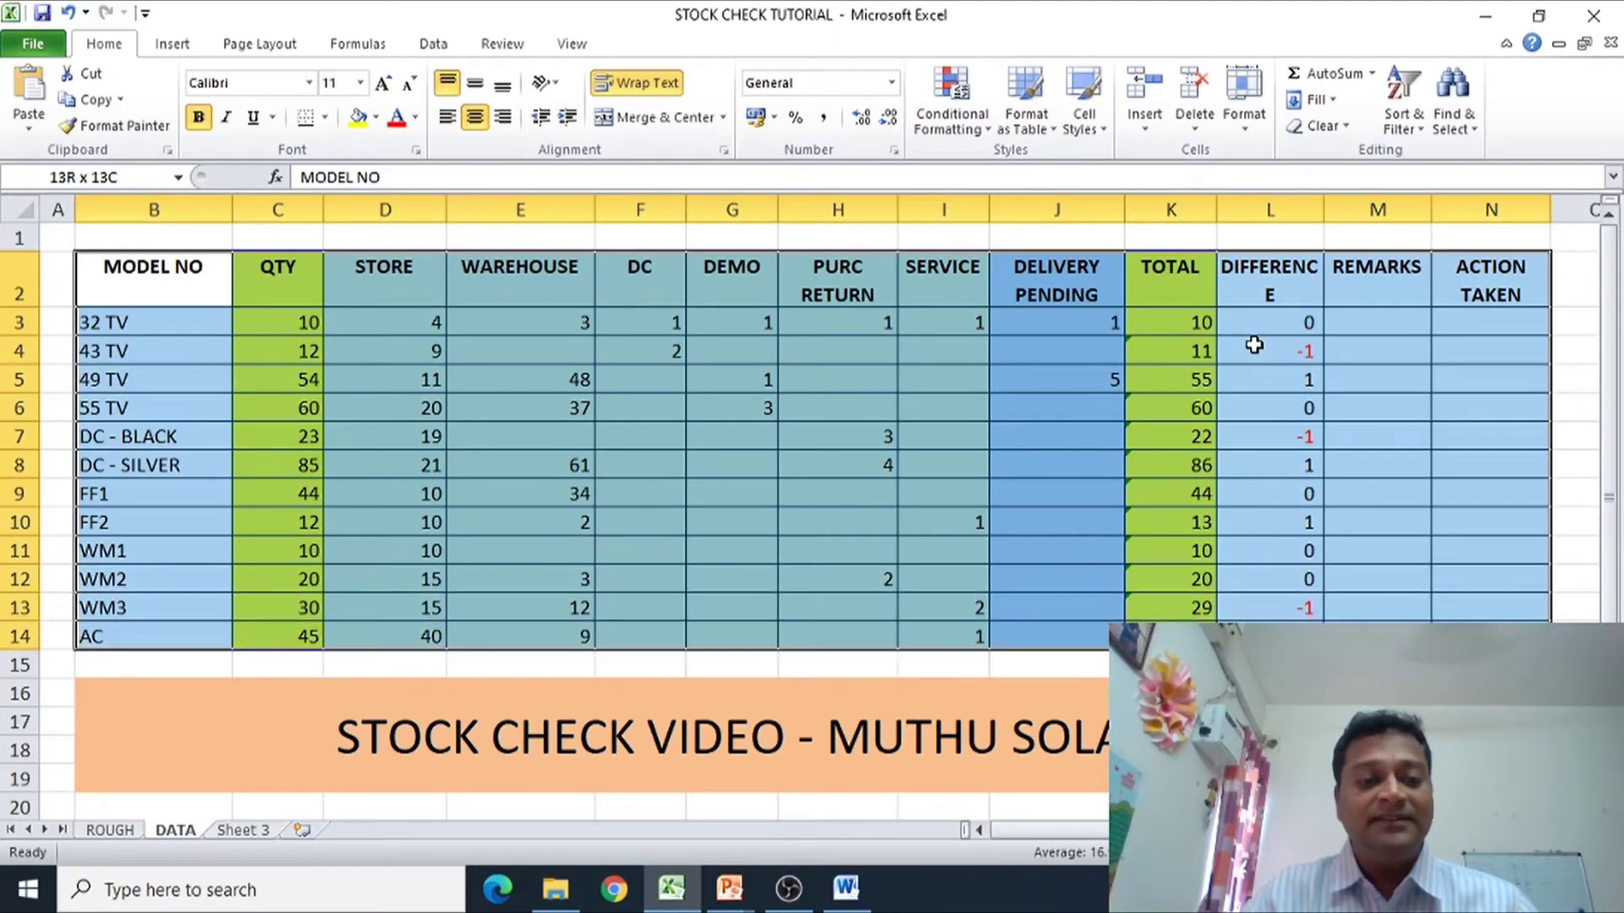
left_click(431, 43)
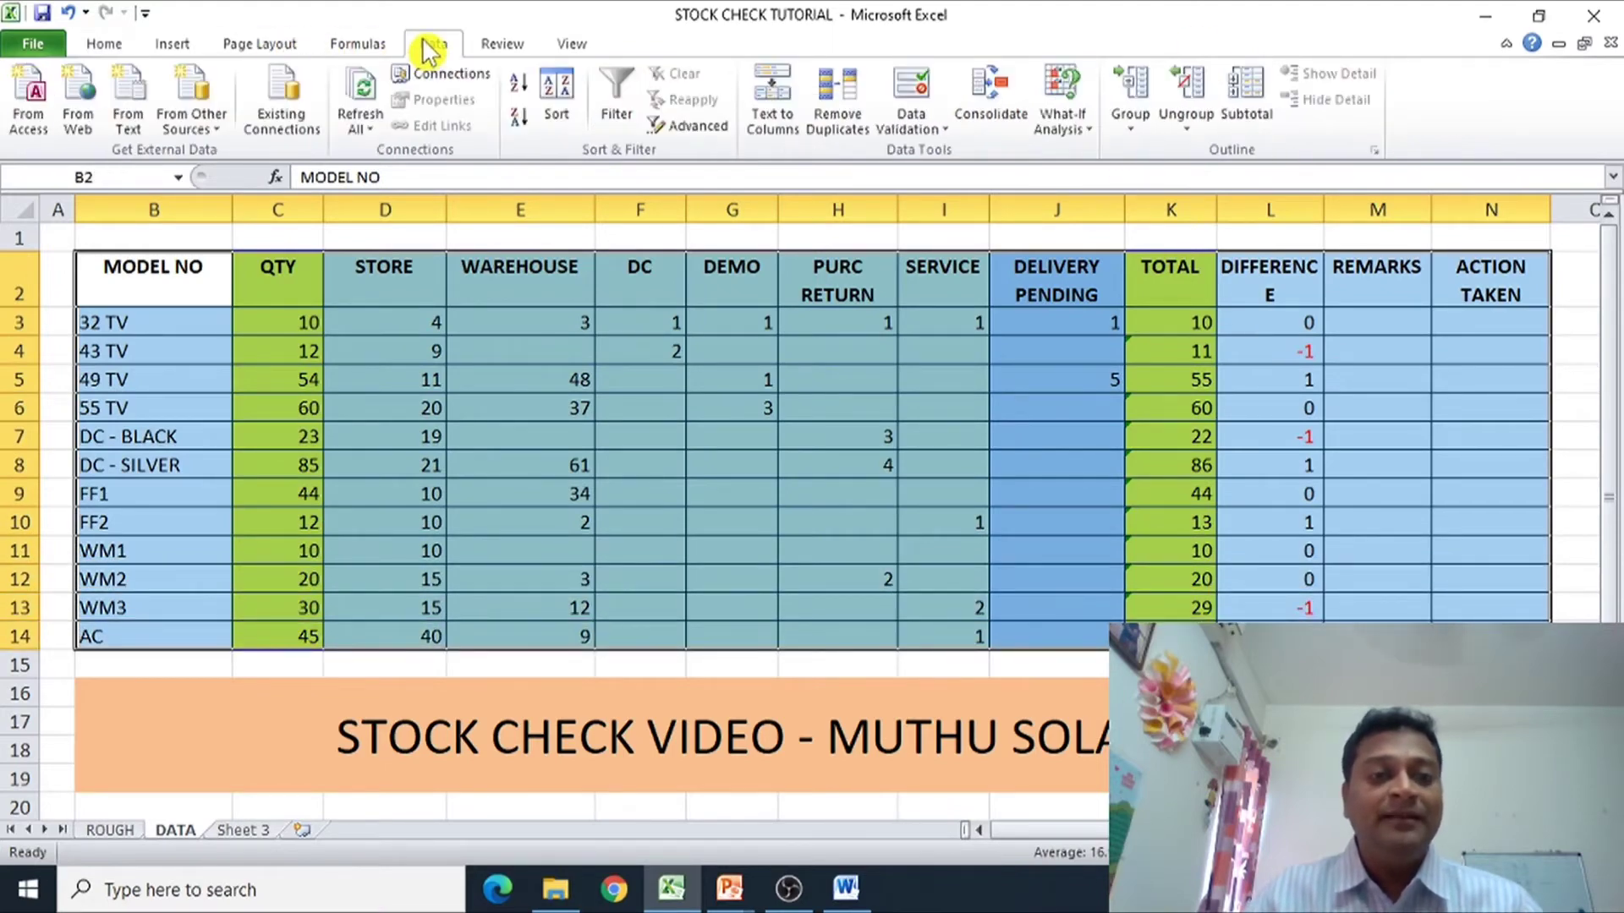
left_click(622, 110)
left_click(1473, 427)
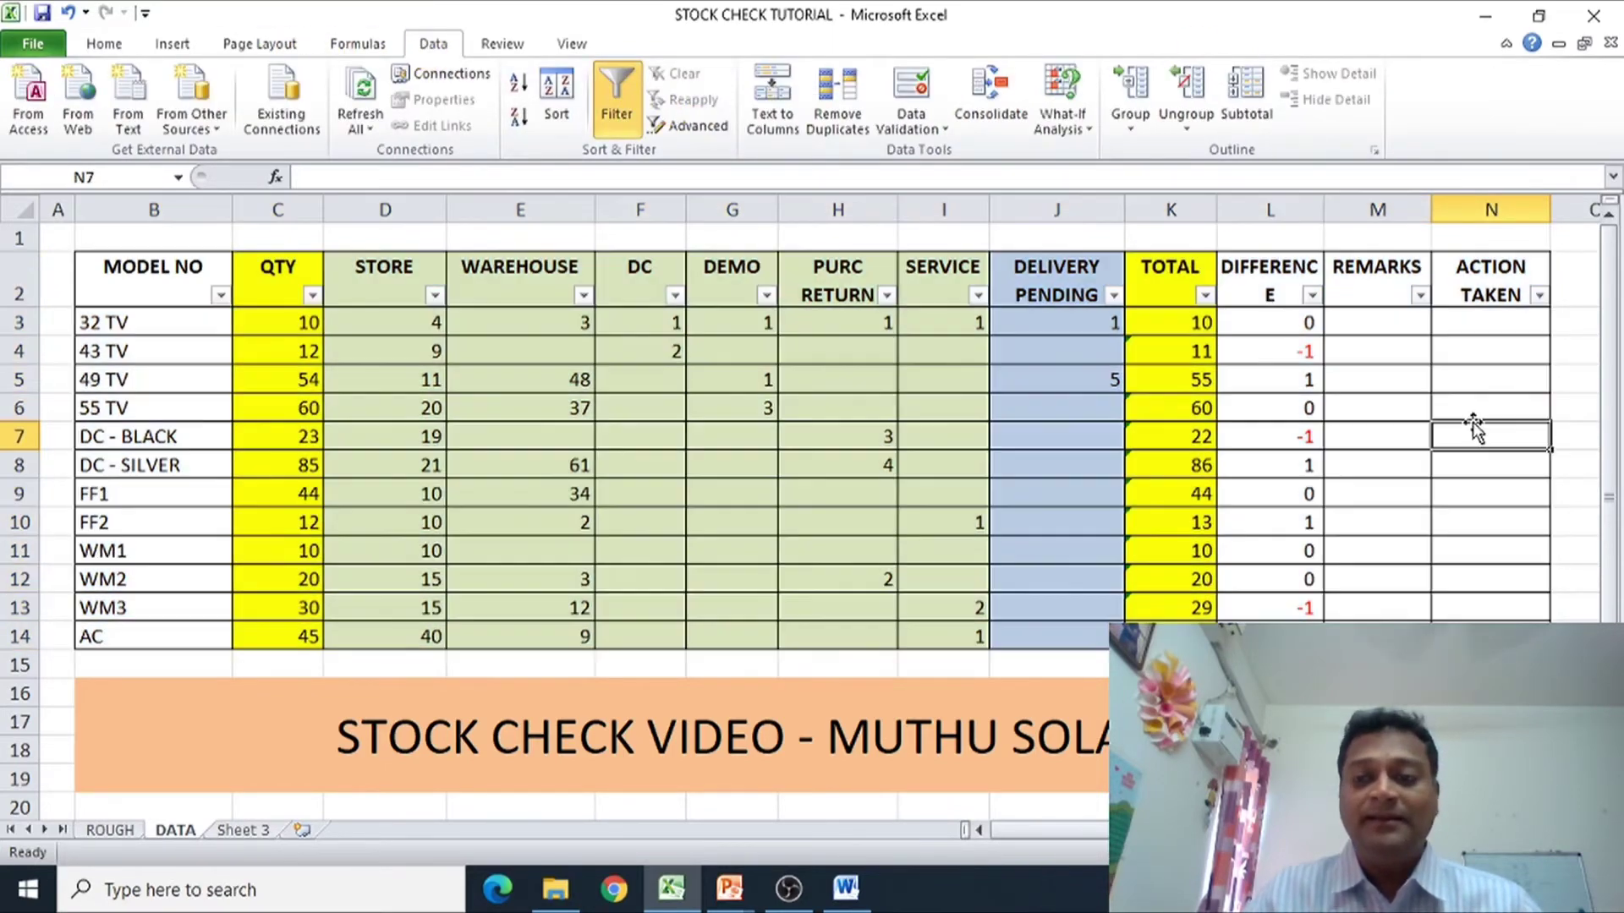
- Filter the DIFFERENCE column to exclude 0, keeping only the -1 and 1 rows
key("Left")
key("Left")
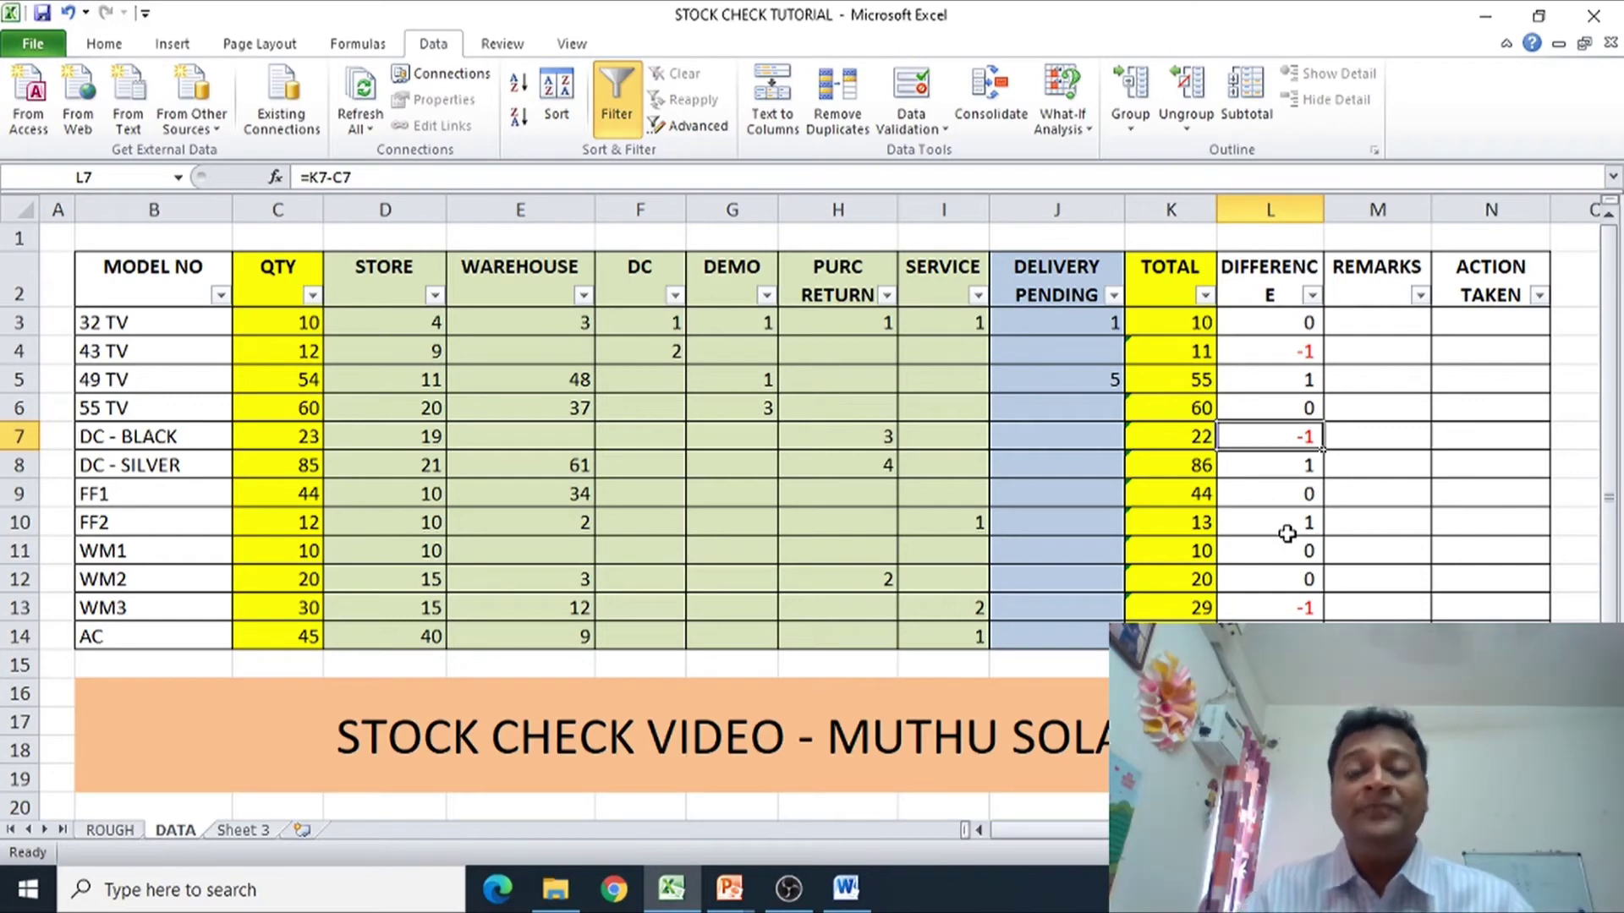
left_click(1284, 361)
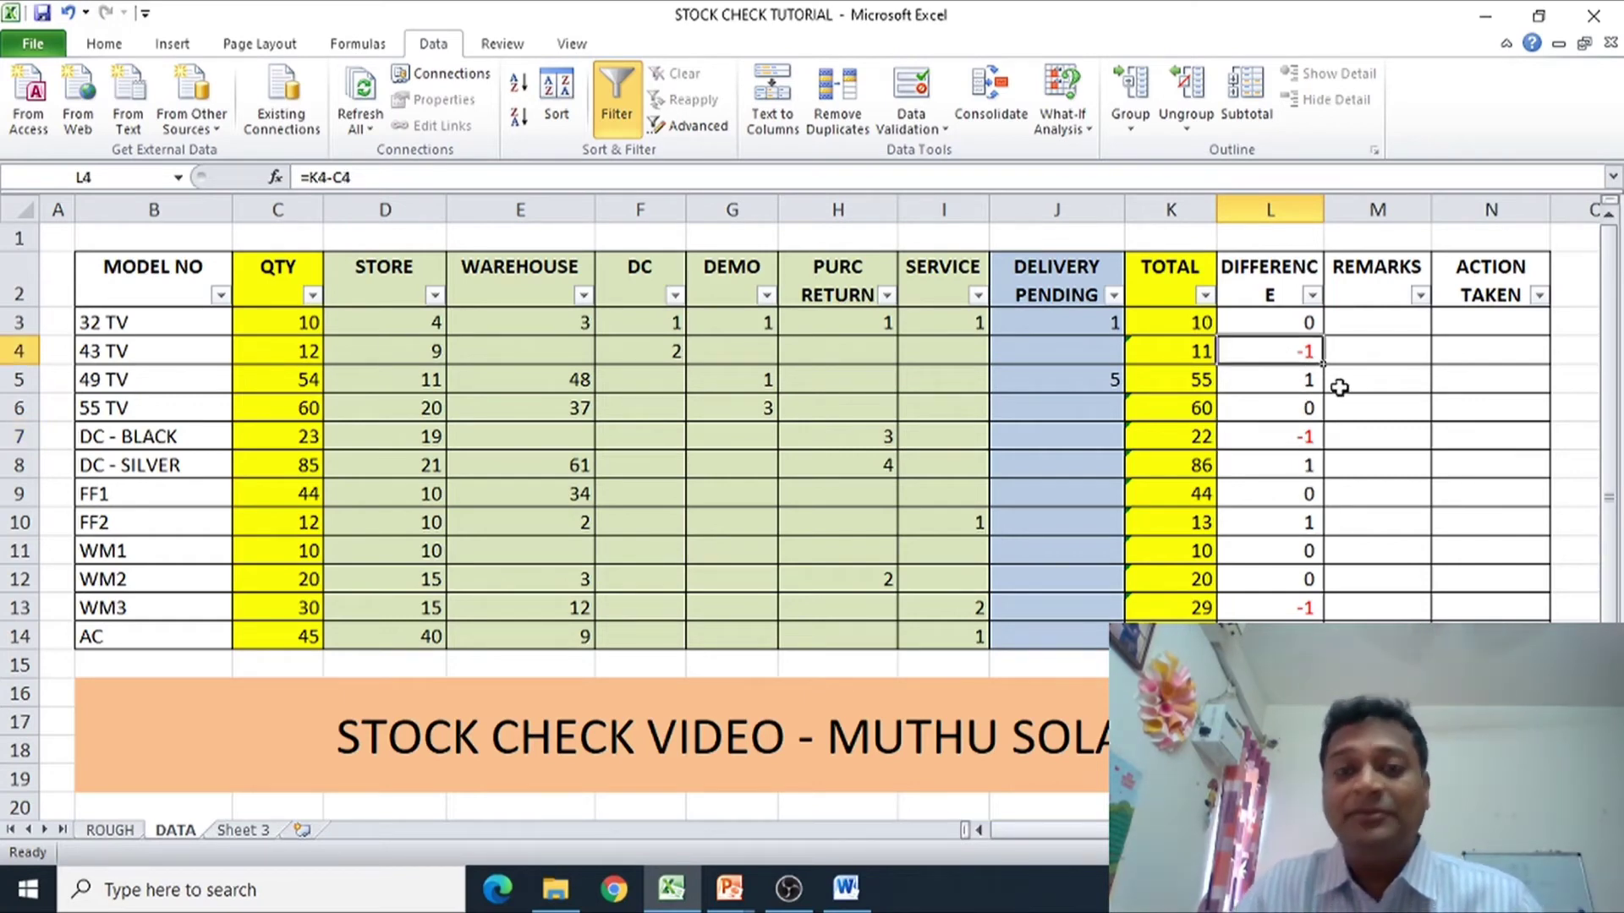
left_click(1312, 296)
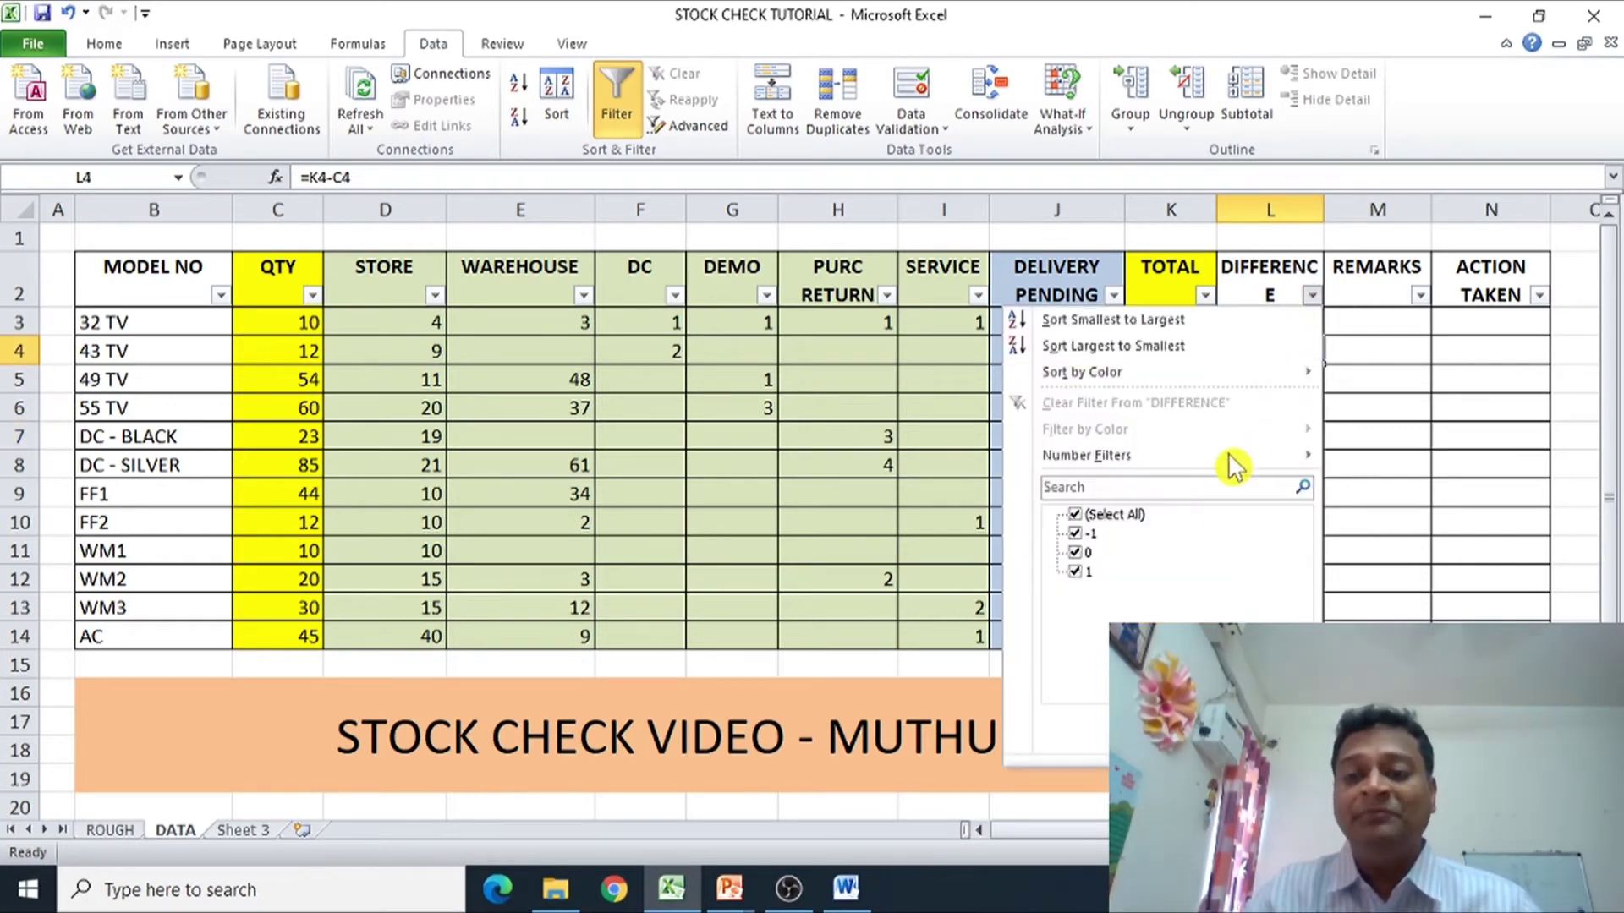
left_click(1075, 552)
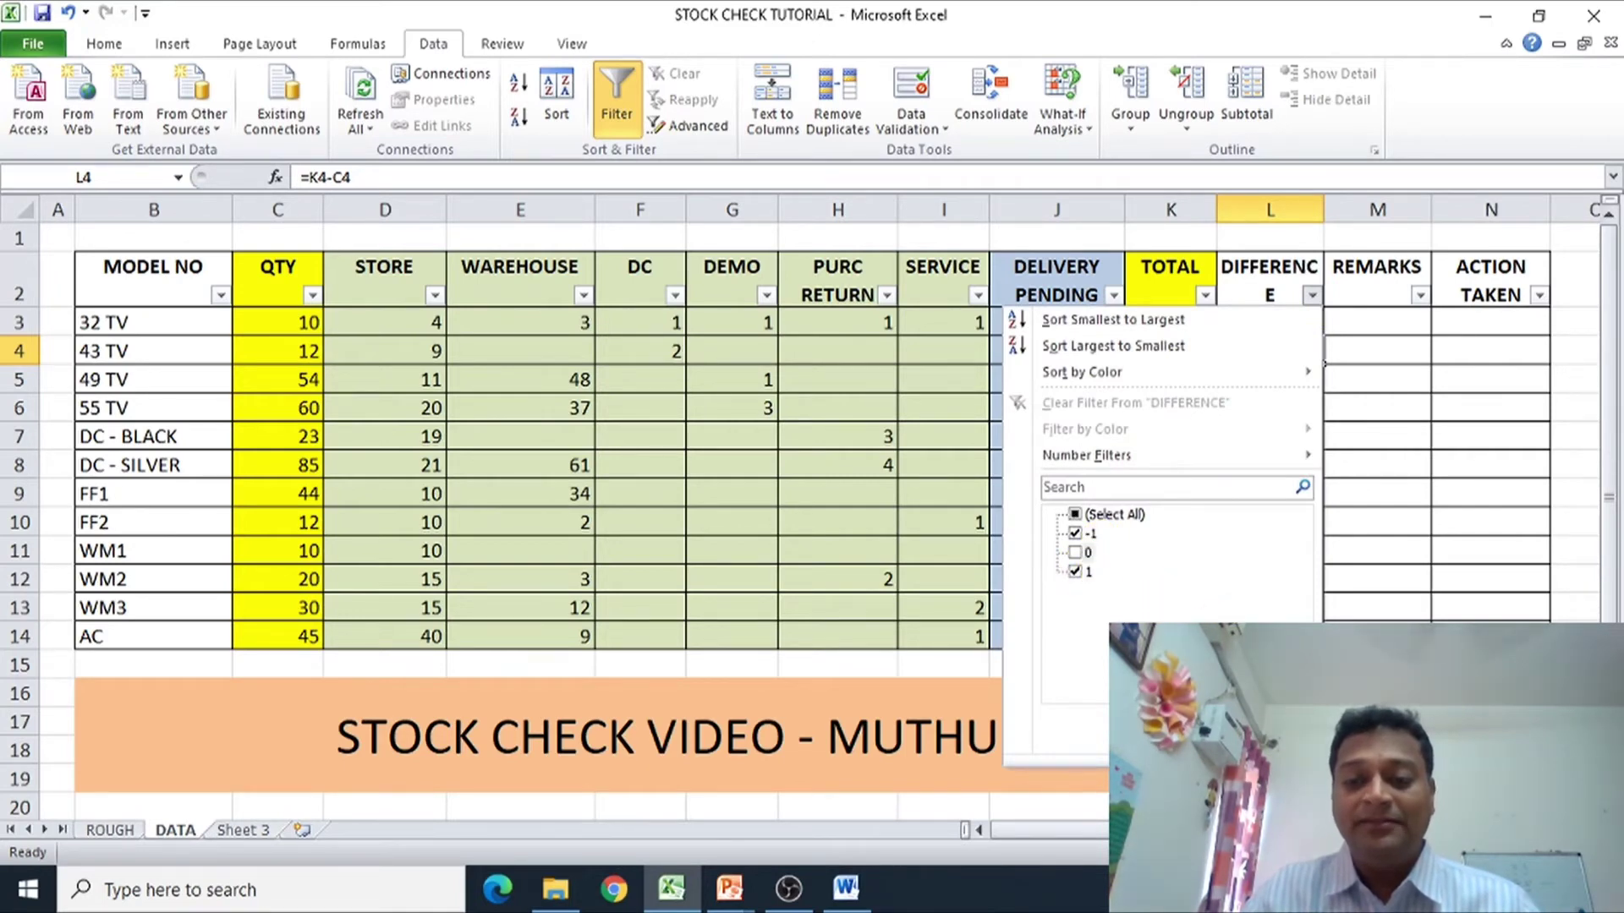
left_click(1201, 745)
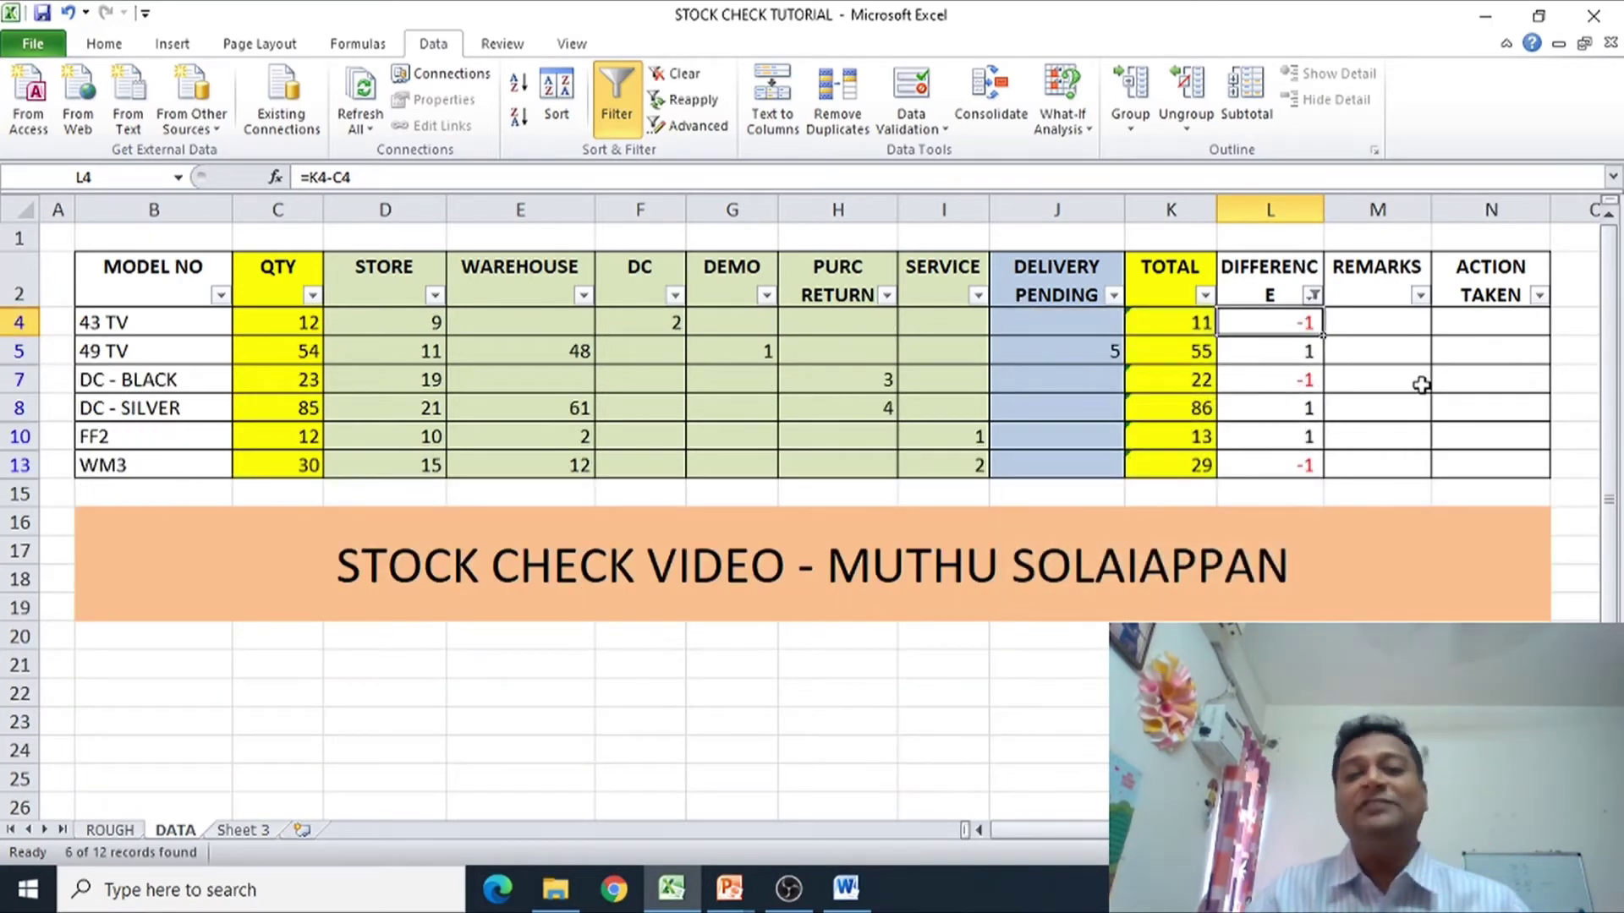
- Examine the 43 TV and 49 TV rows, comparing their location counts and differences
key("Down")
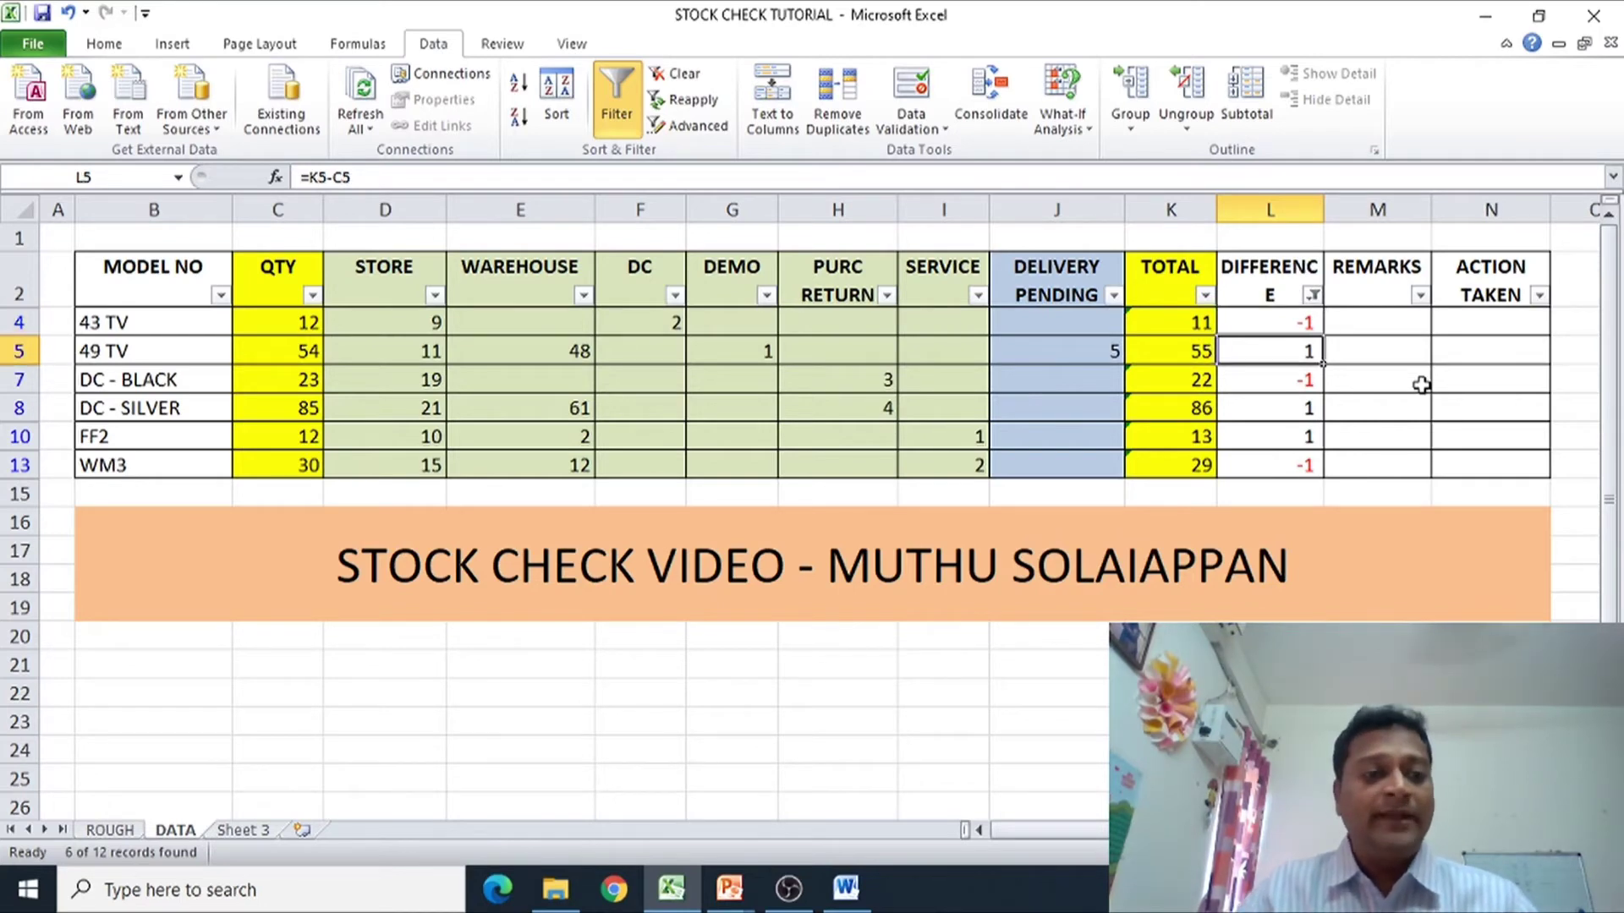
key("Up")
key("Left")
key("Left")
key("Left")
key("Left")
key("Right")
key("Right")
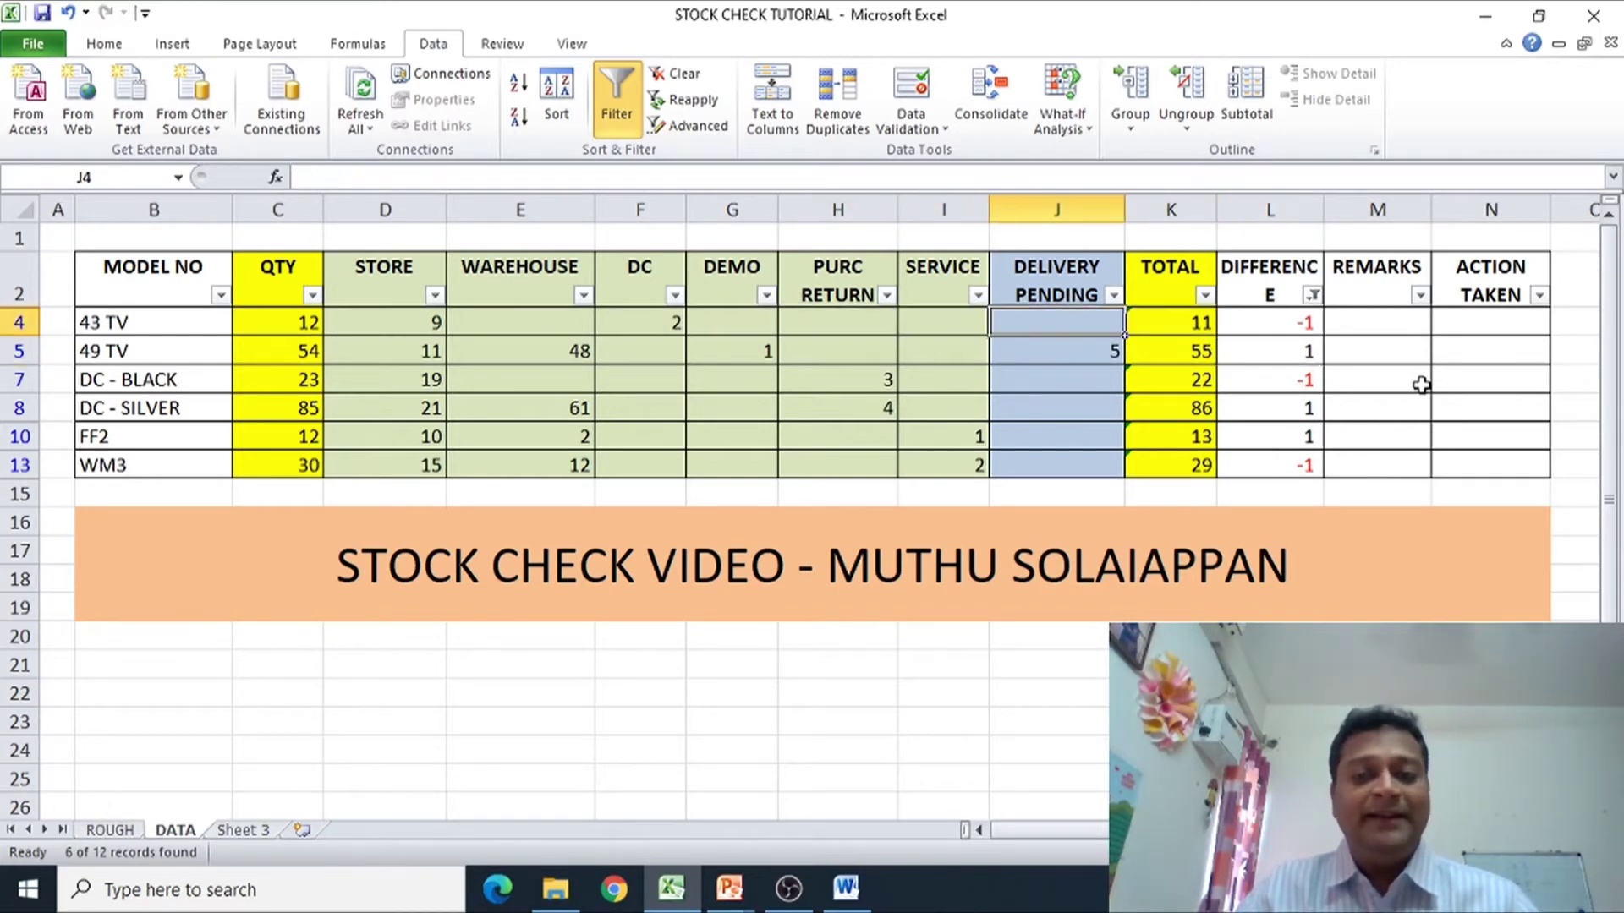
key("Right")
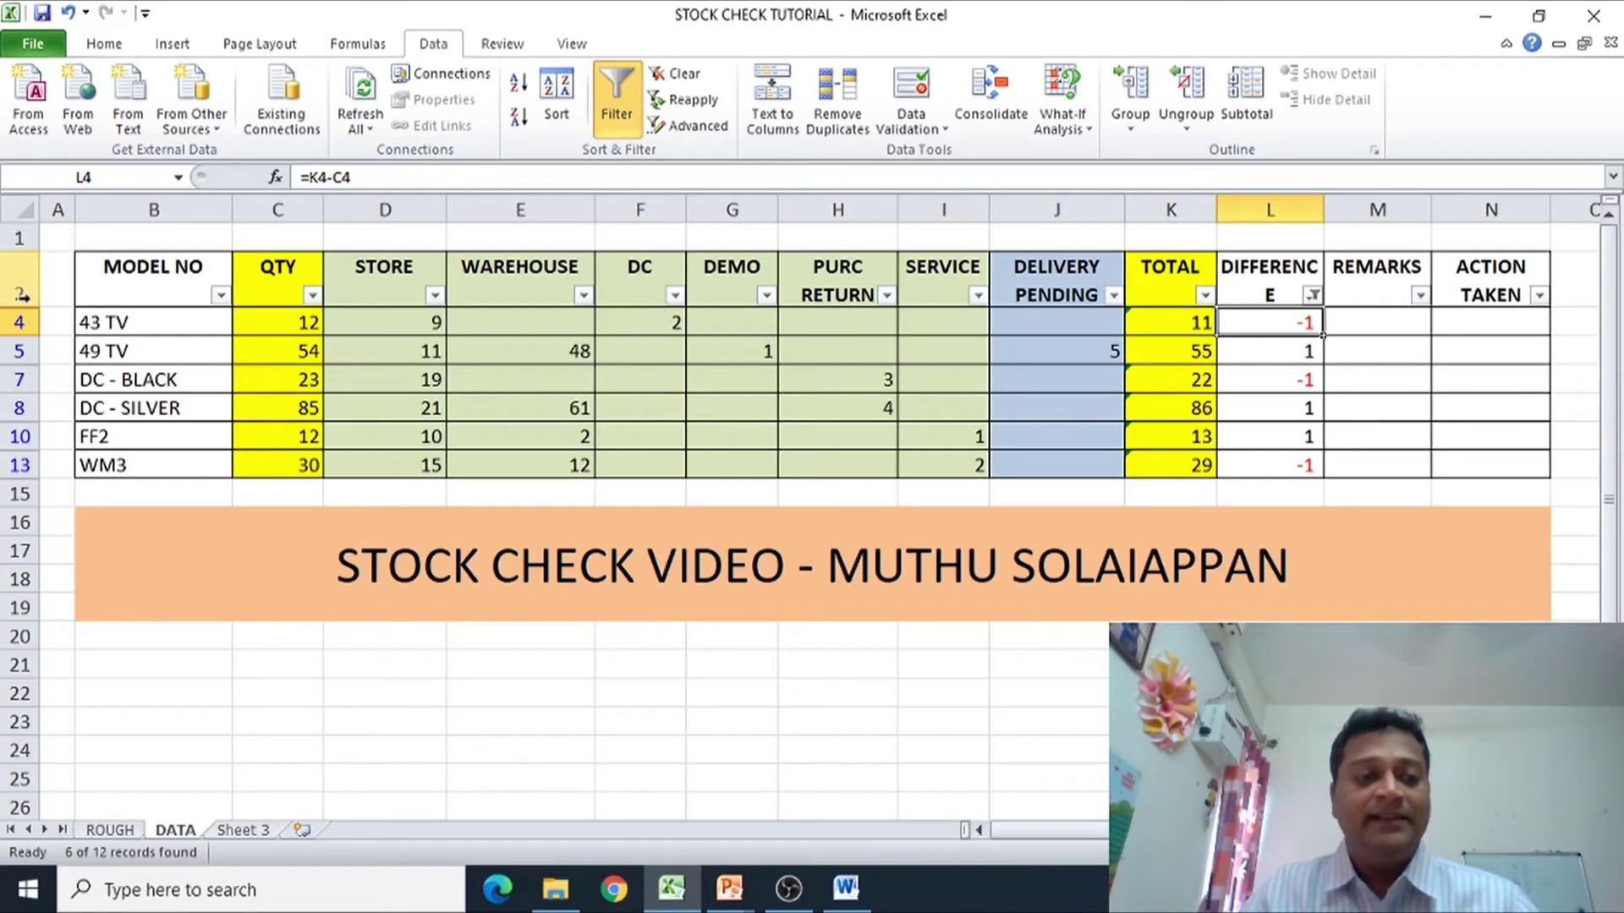
left_click(18, 323)
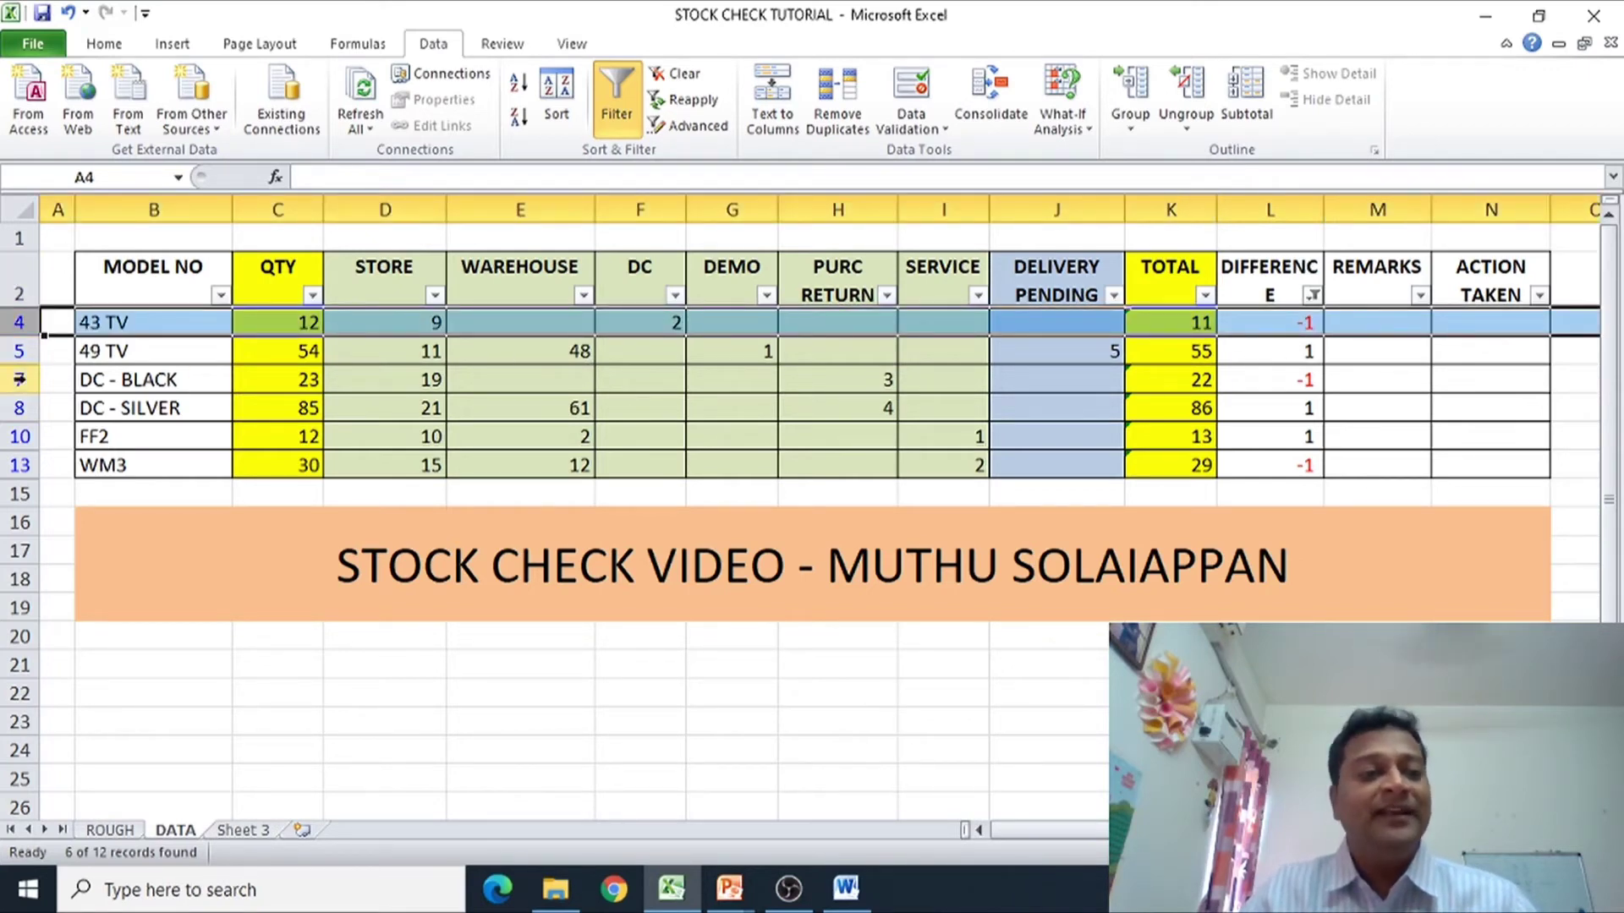
left_click(8, 352)
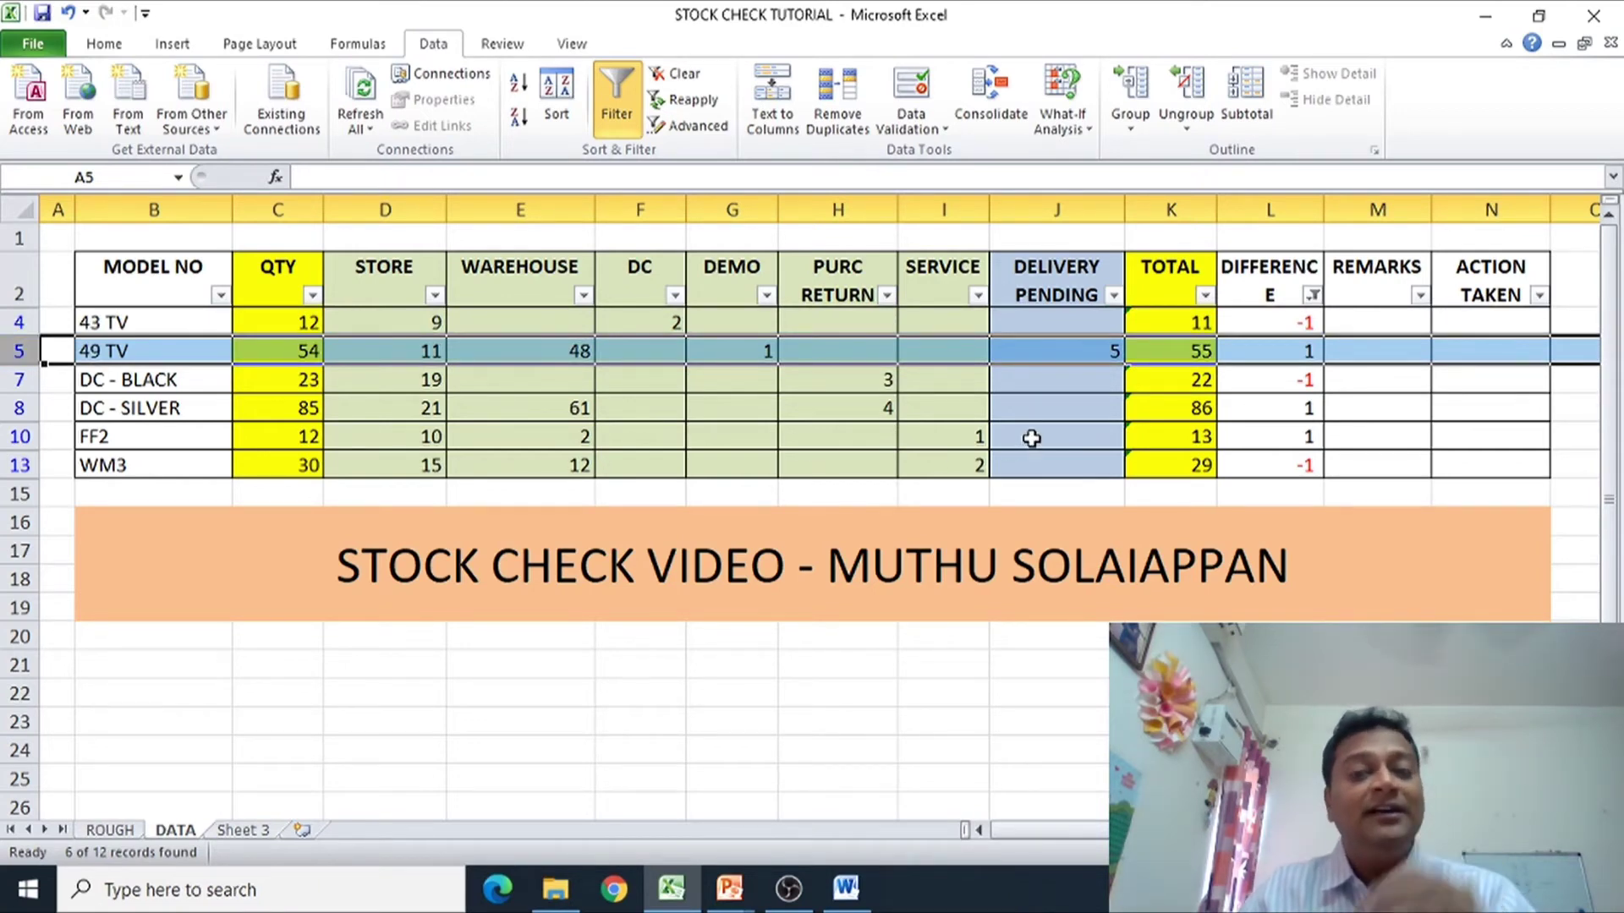
- Enter the remark CONTRA for both the 43 TV and 49 TV rows, in M4 and M5
left_click(1370, 322)
type("CO")
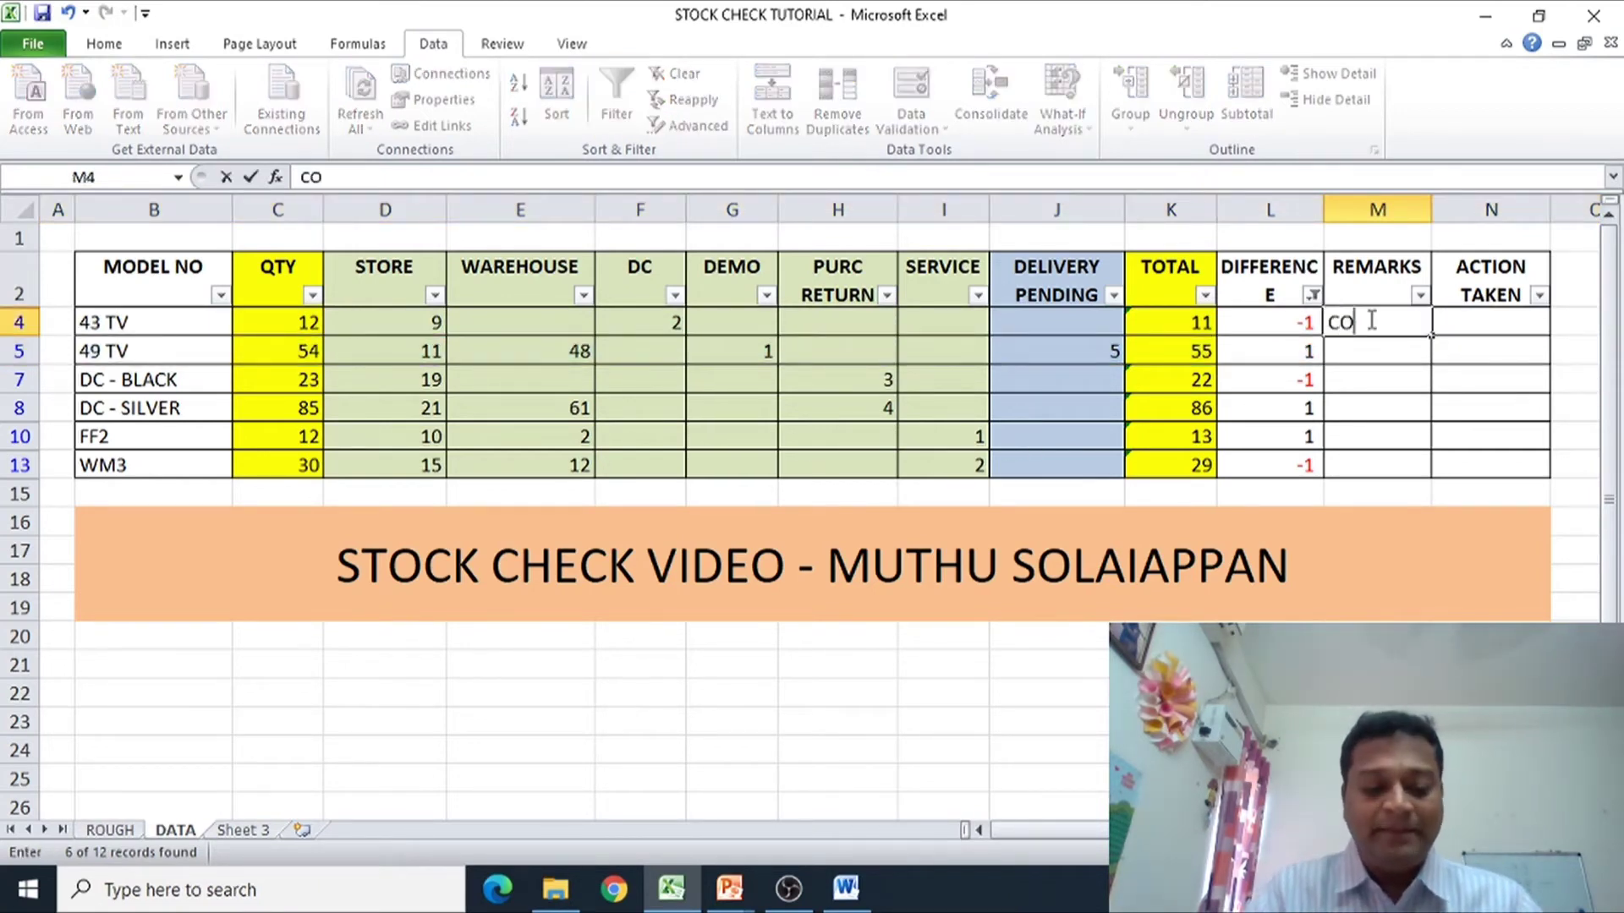
type("NTRA")
key("Return")
type("CON")
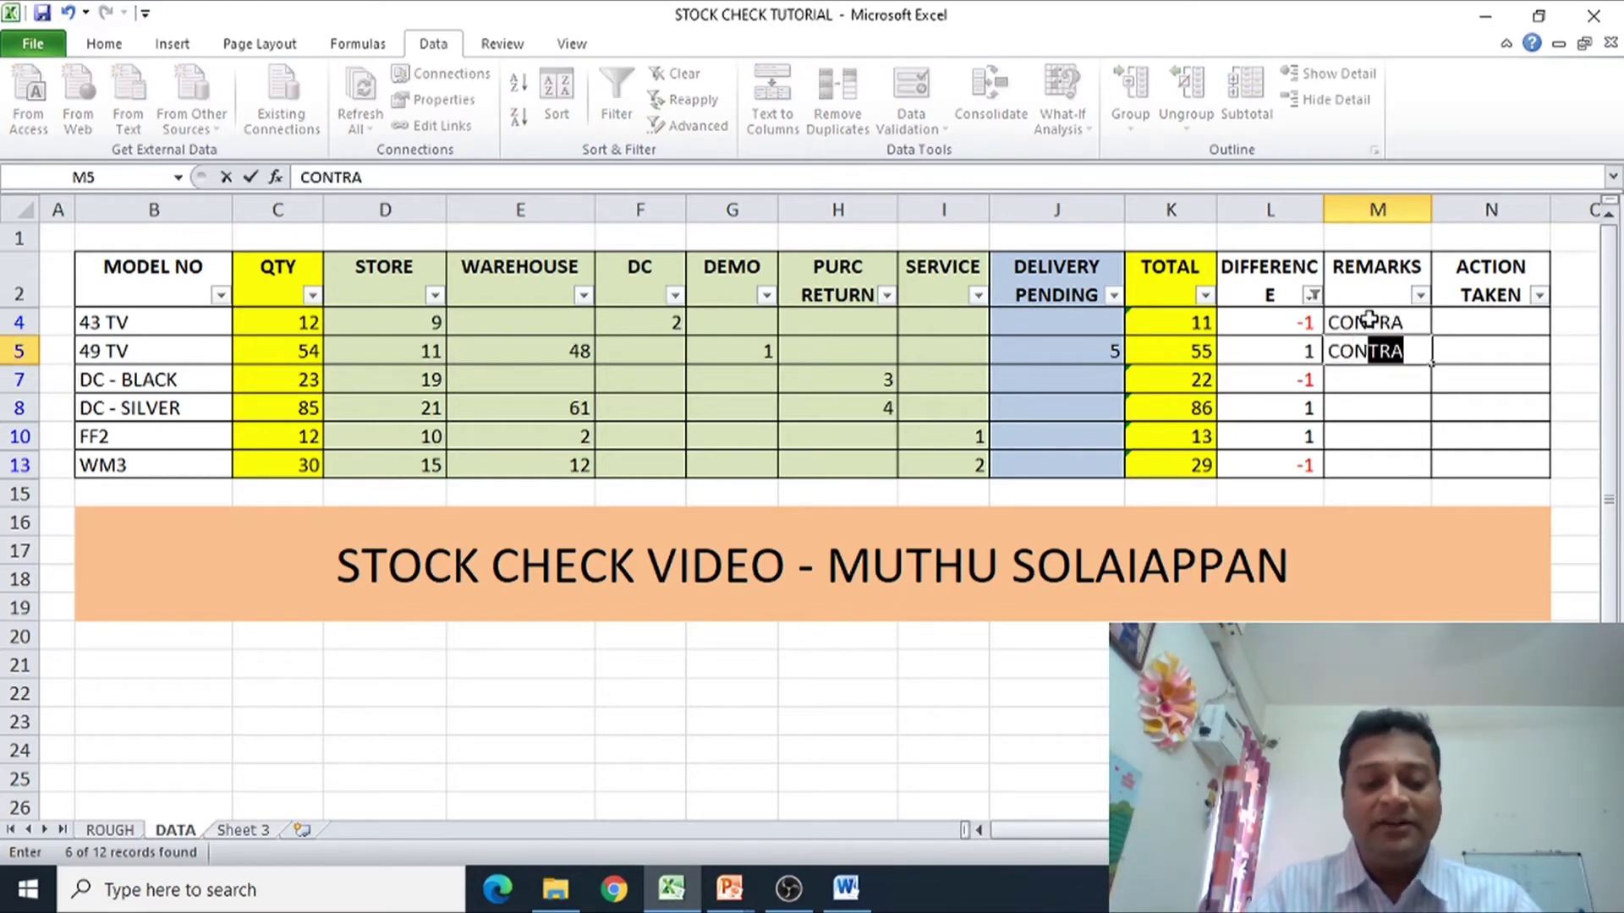
key("Return")
key("Up")
key("Up")
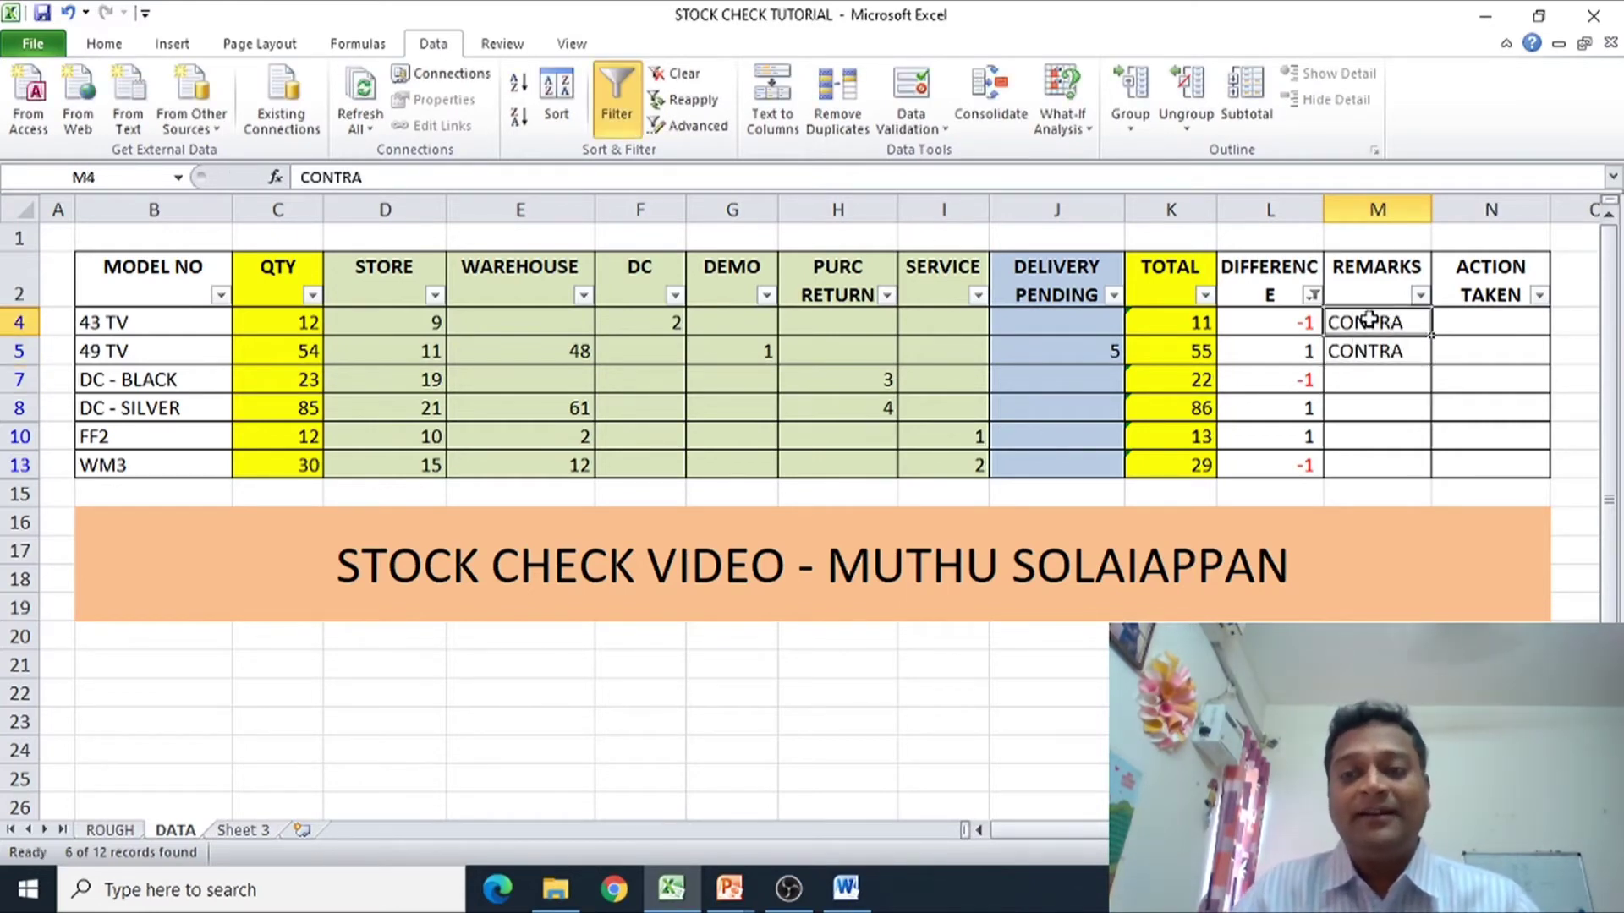
- Review the differences and remarks of the 43 TV and 49 TV rows, ending at the DC - BLACK difference
key("Left")
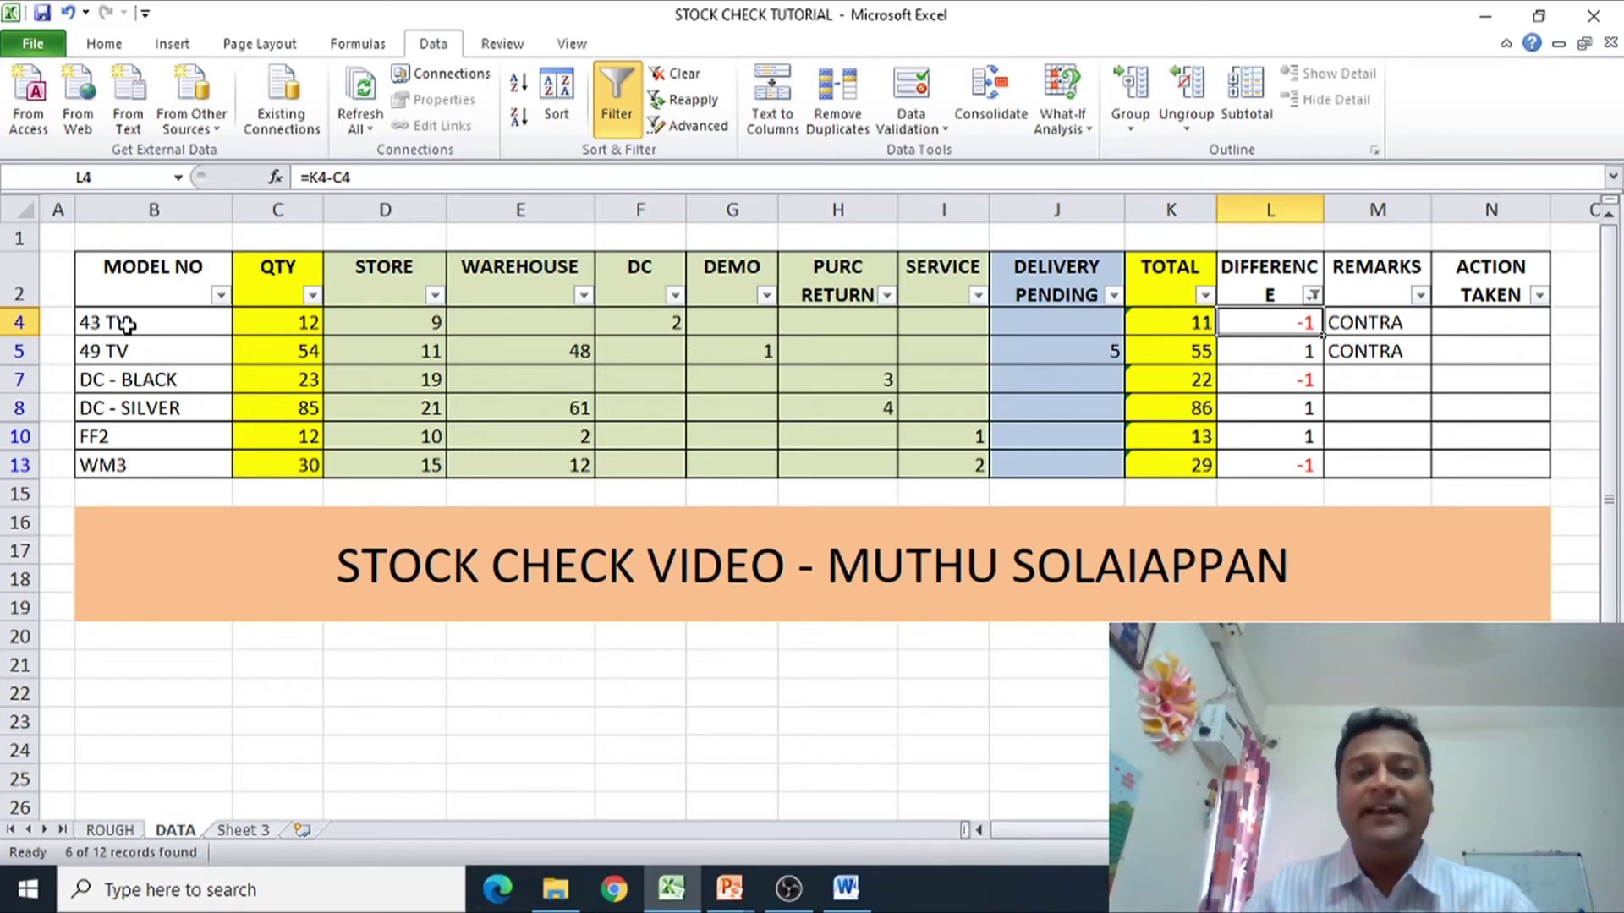
left_click(1370, 322)
left_click(1370, 349)
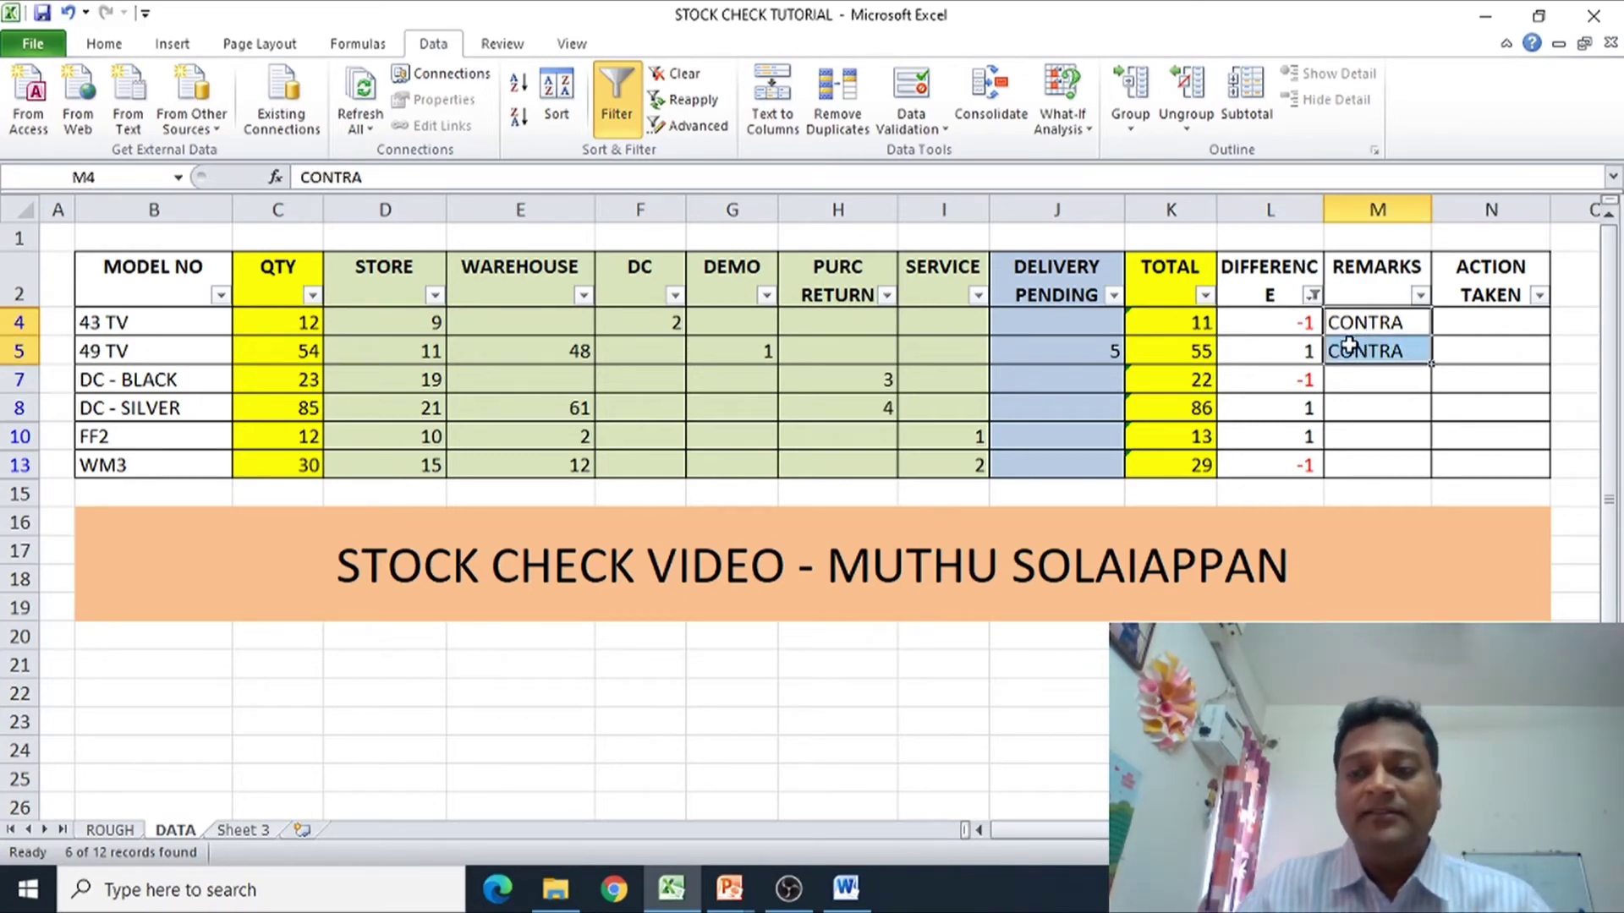
left_click(1260, 372)
left_click(1270, 331)
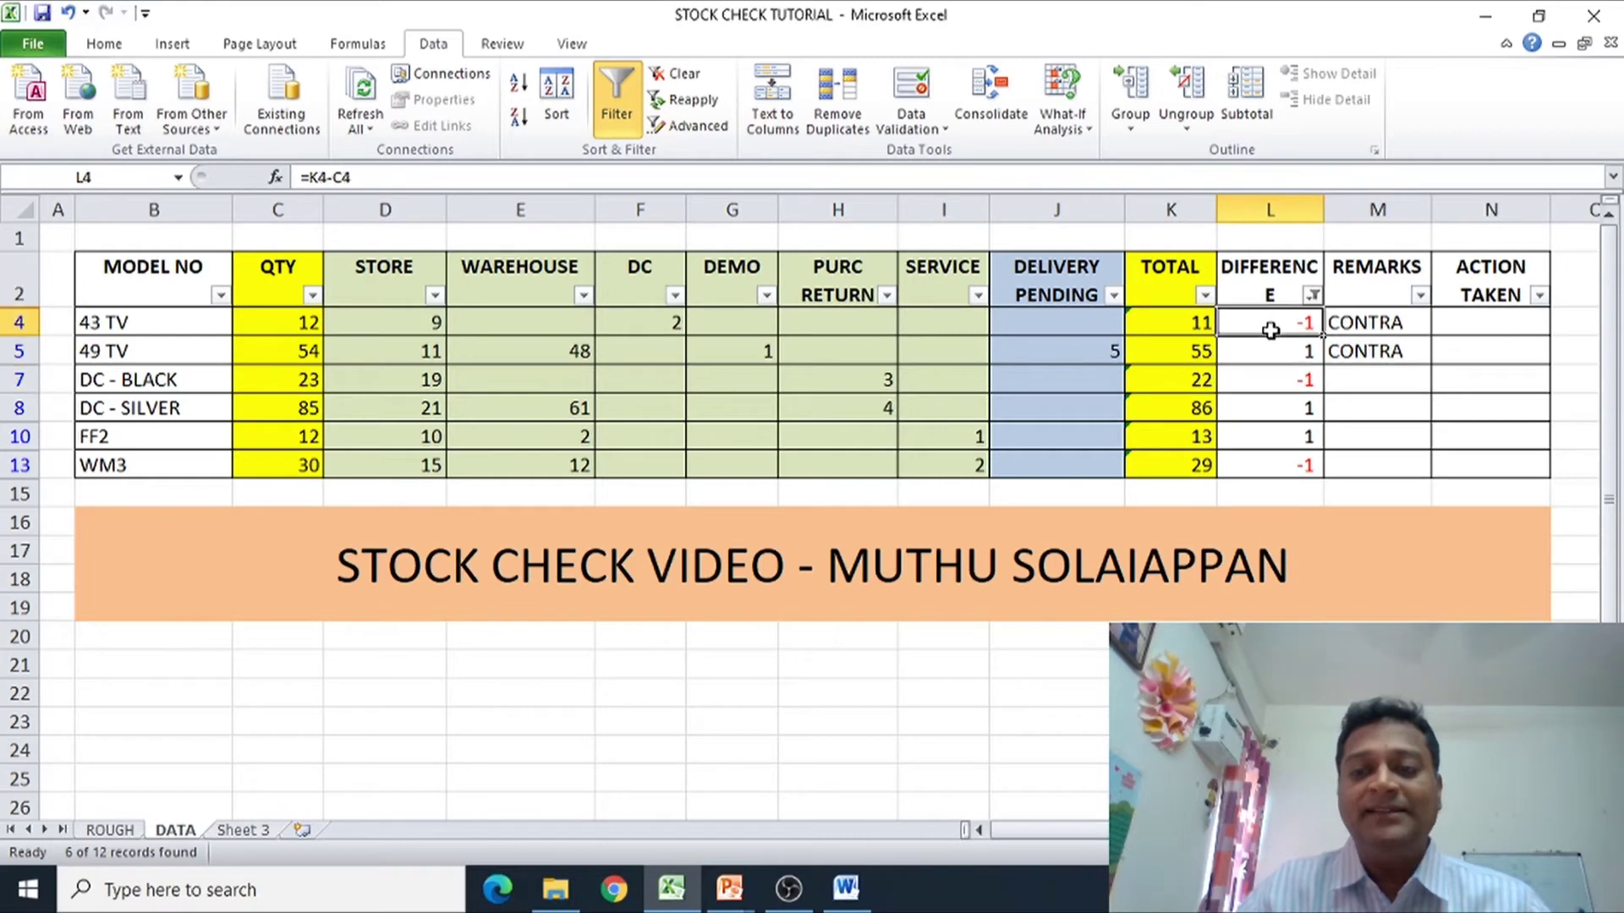
left_click(1380, 376)
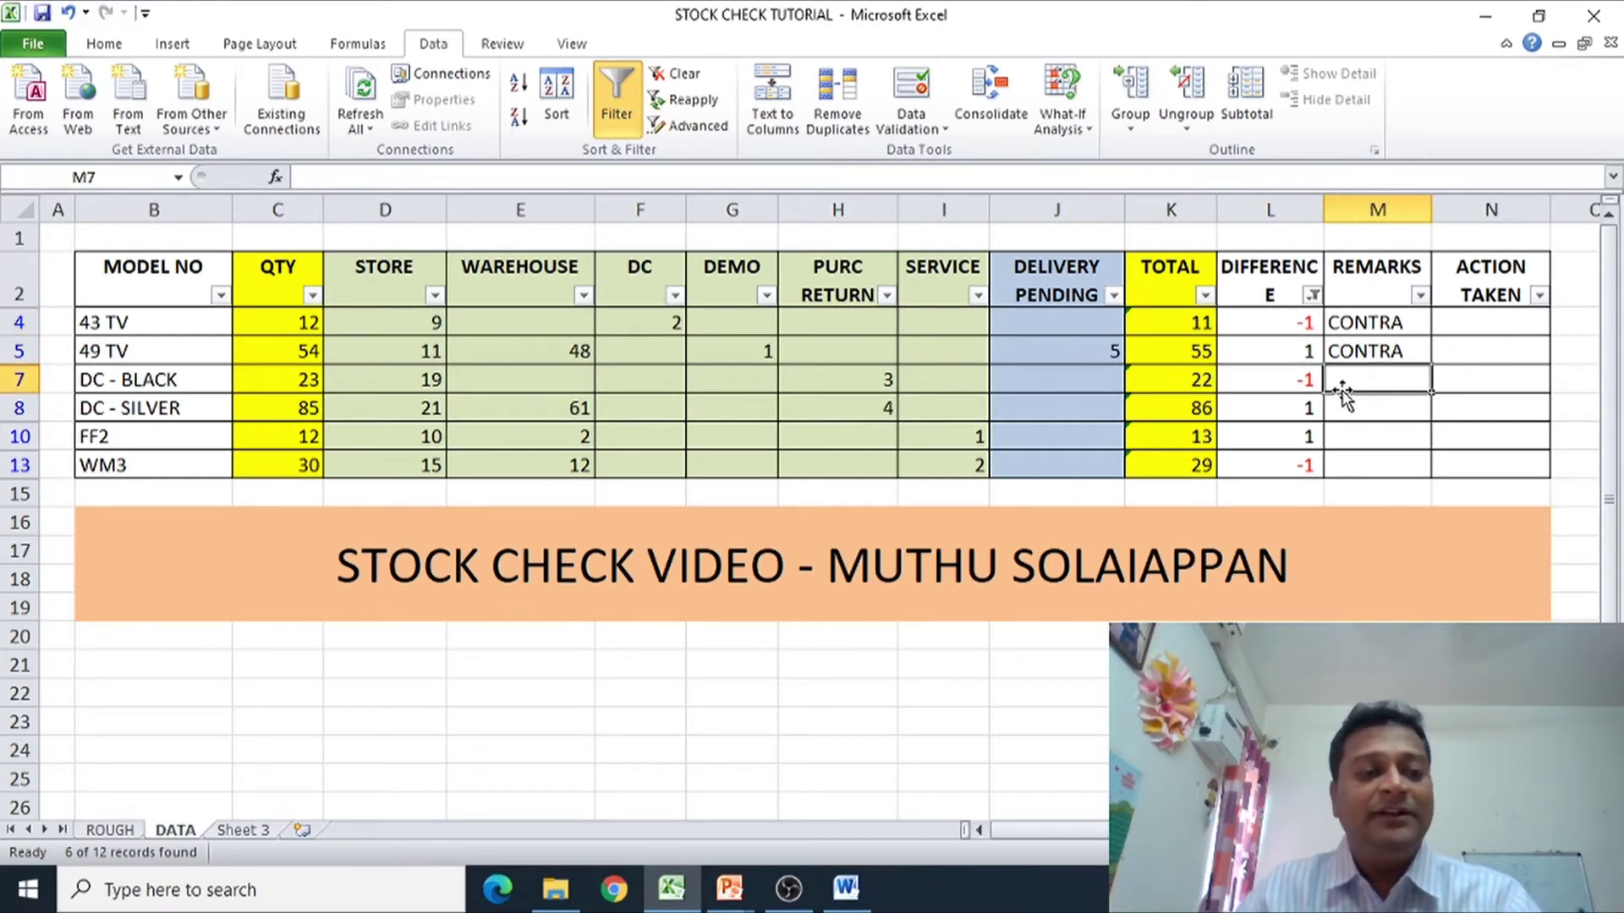
left_click(1360, 353)
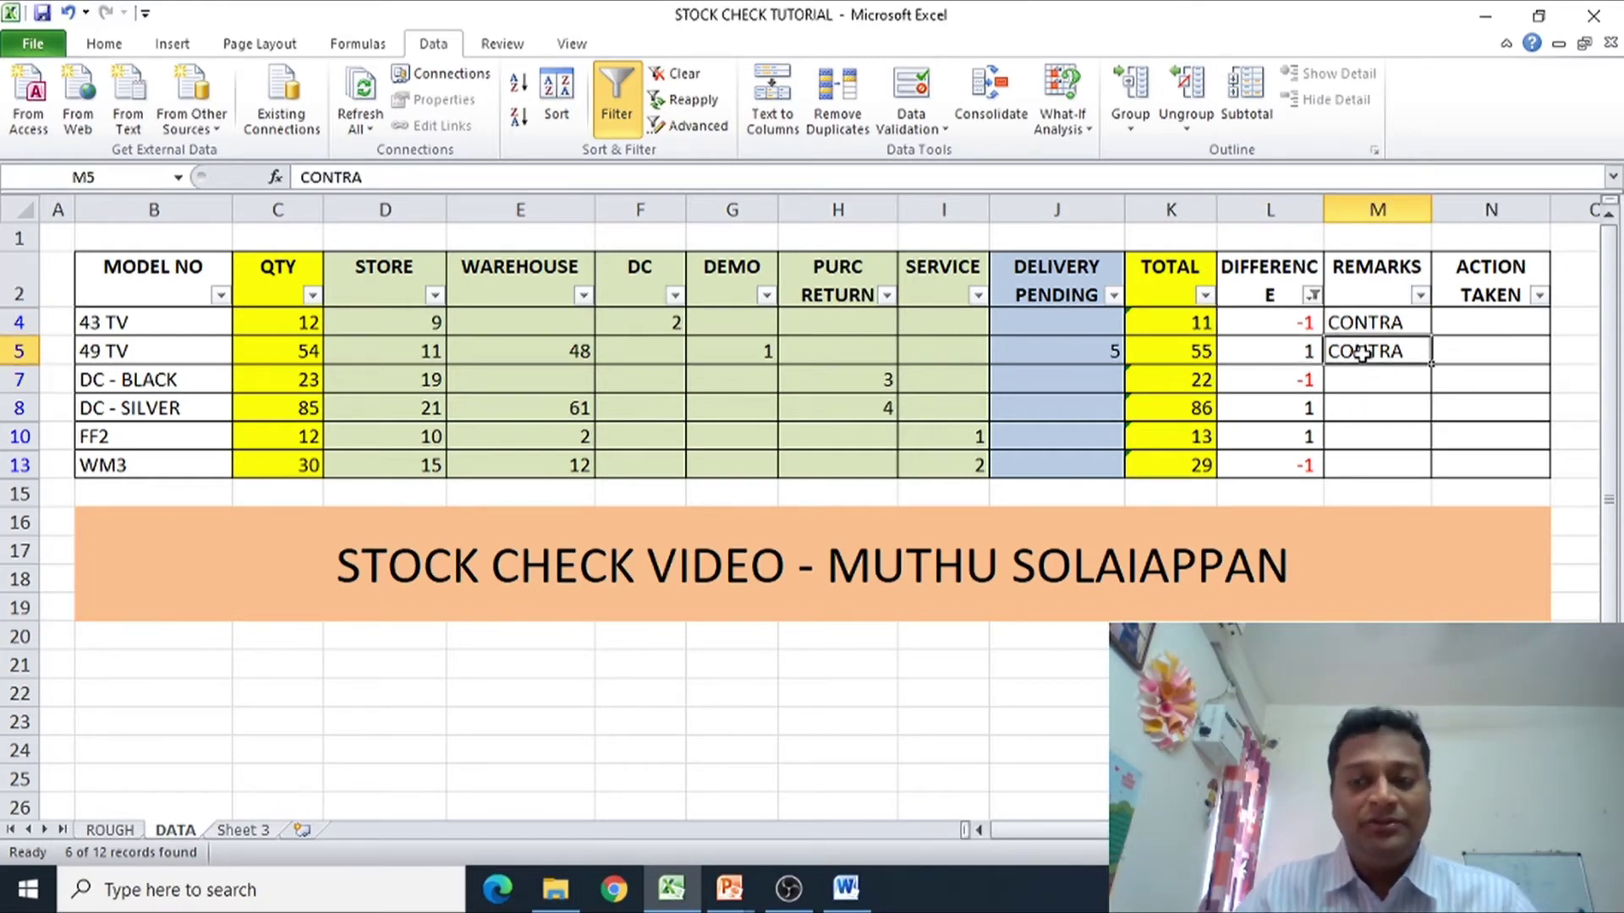
key("Down")
key("Left")
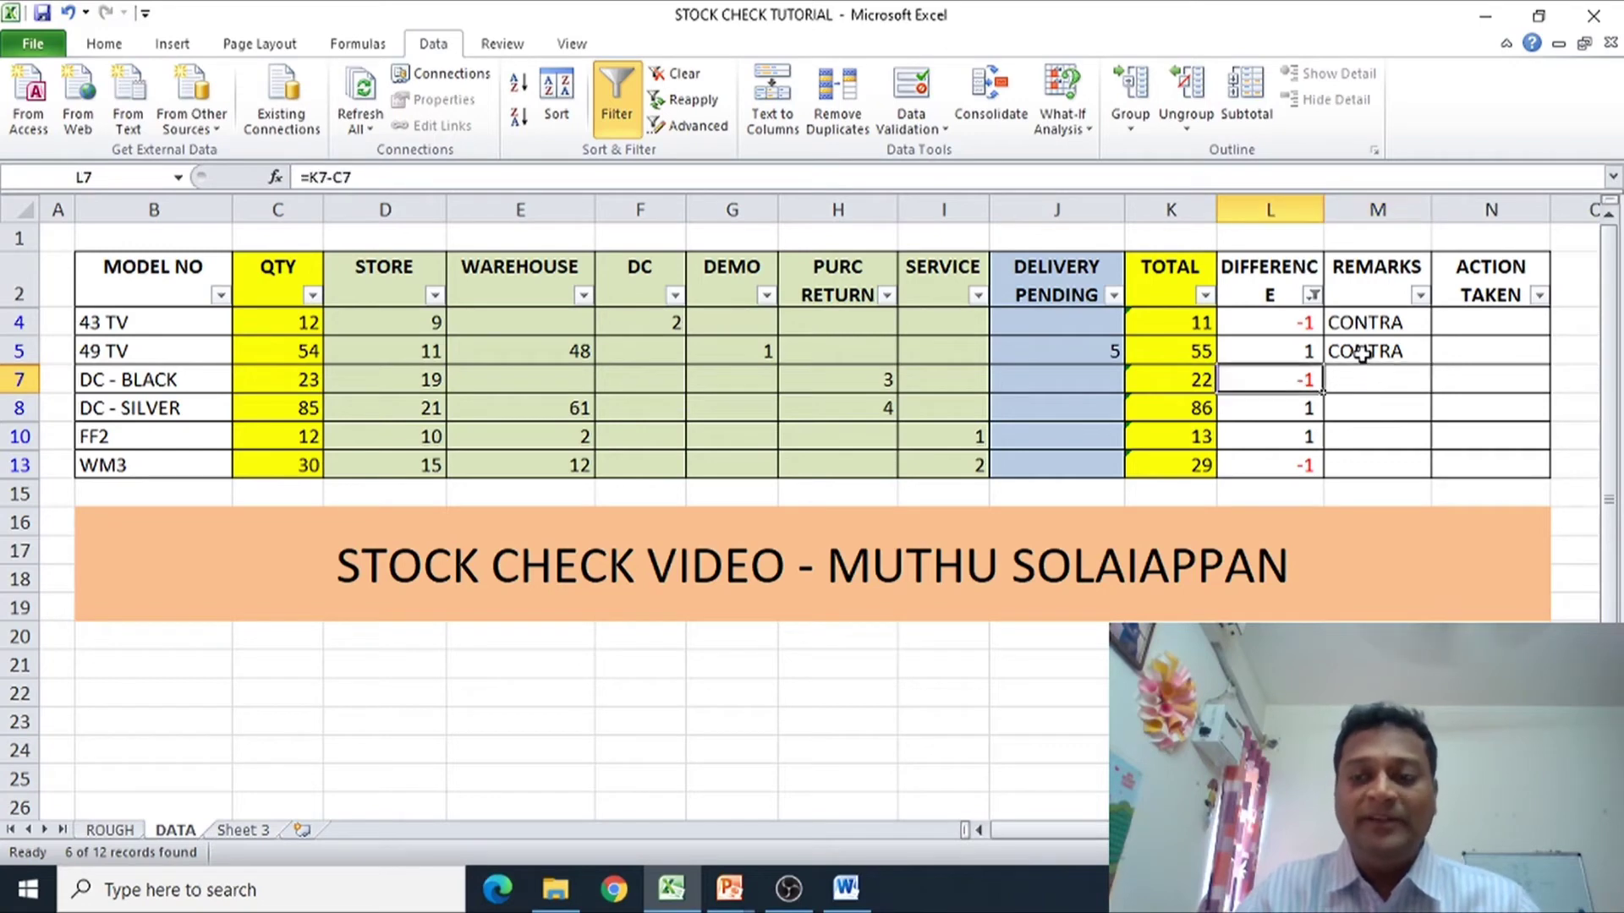
- Enter the remark CONTRA for the DC - BLACK and DC - SILVER rows, in M7 and M8
left_click(123, 405)
left_click(1344, 380)
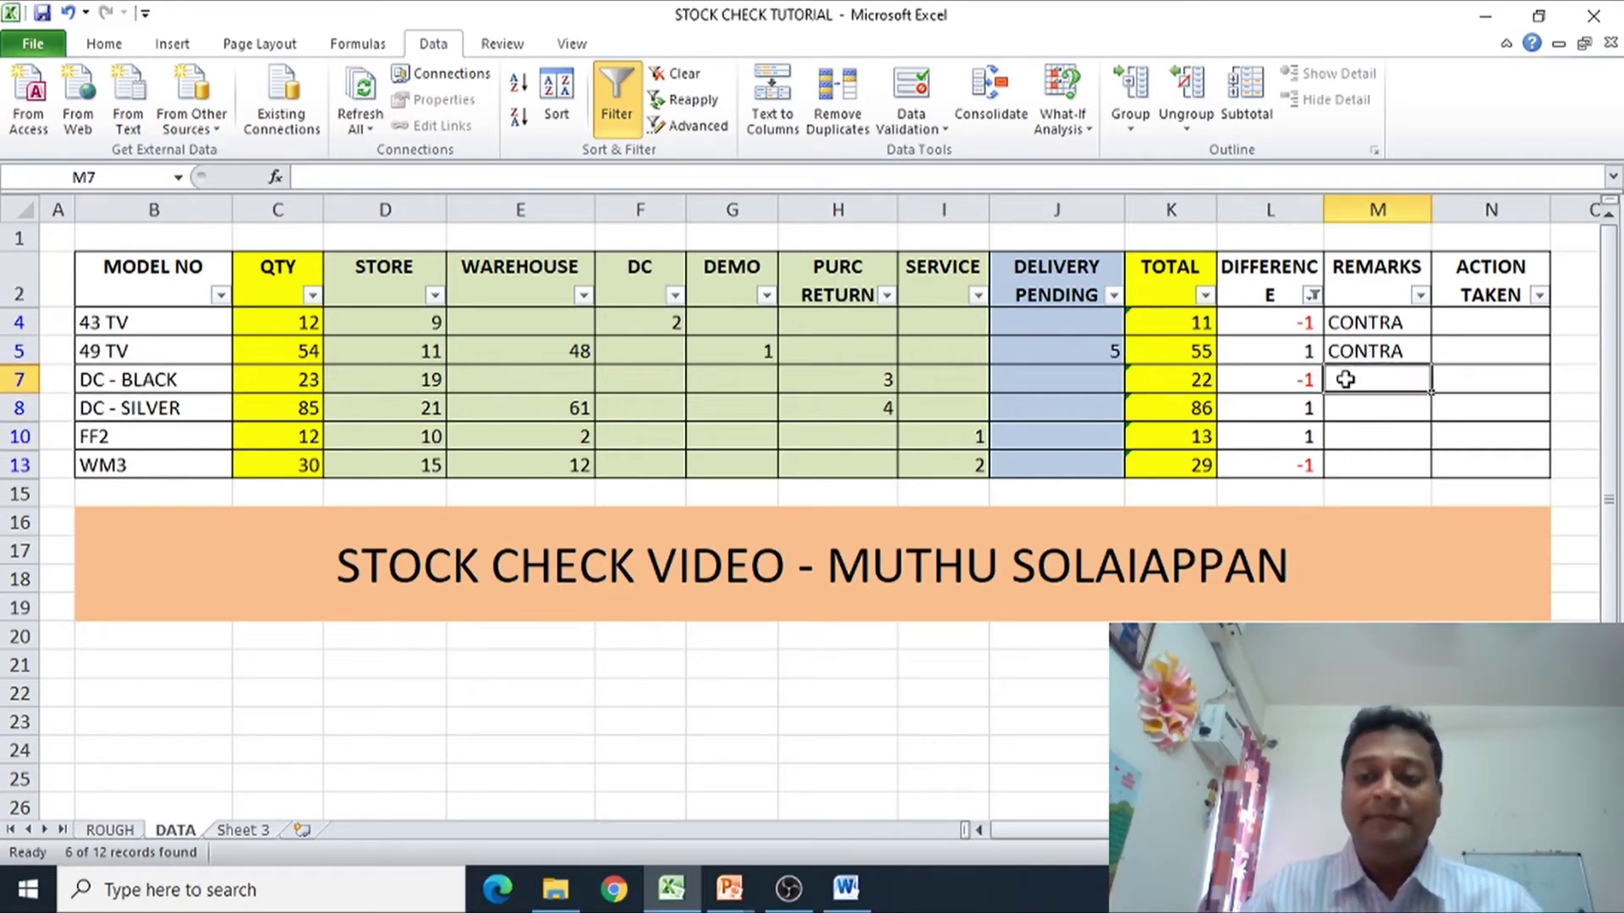
type("CONTRA")
key("Return")
type("CO")
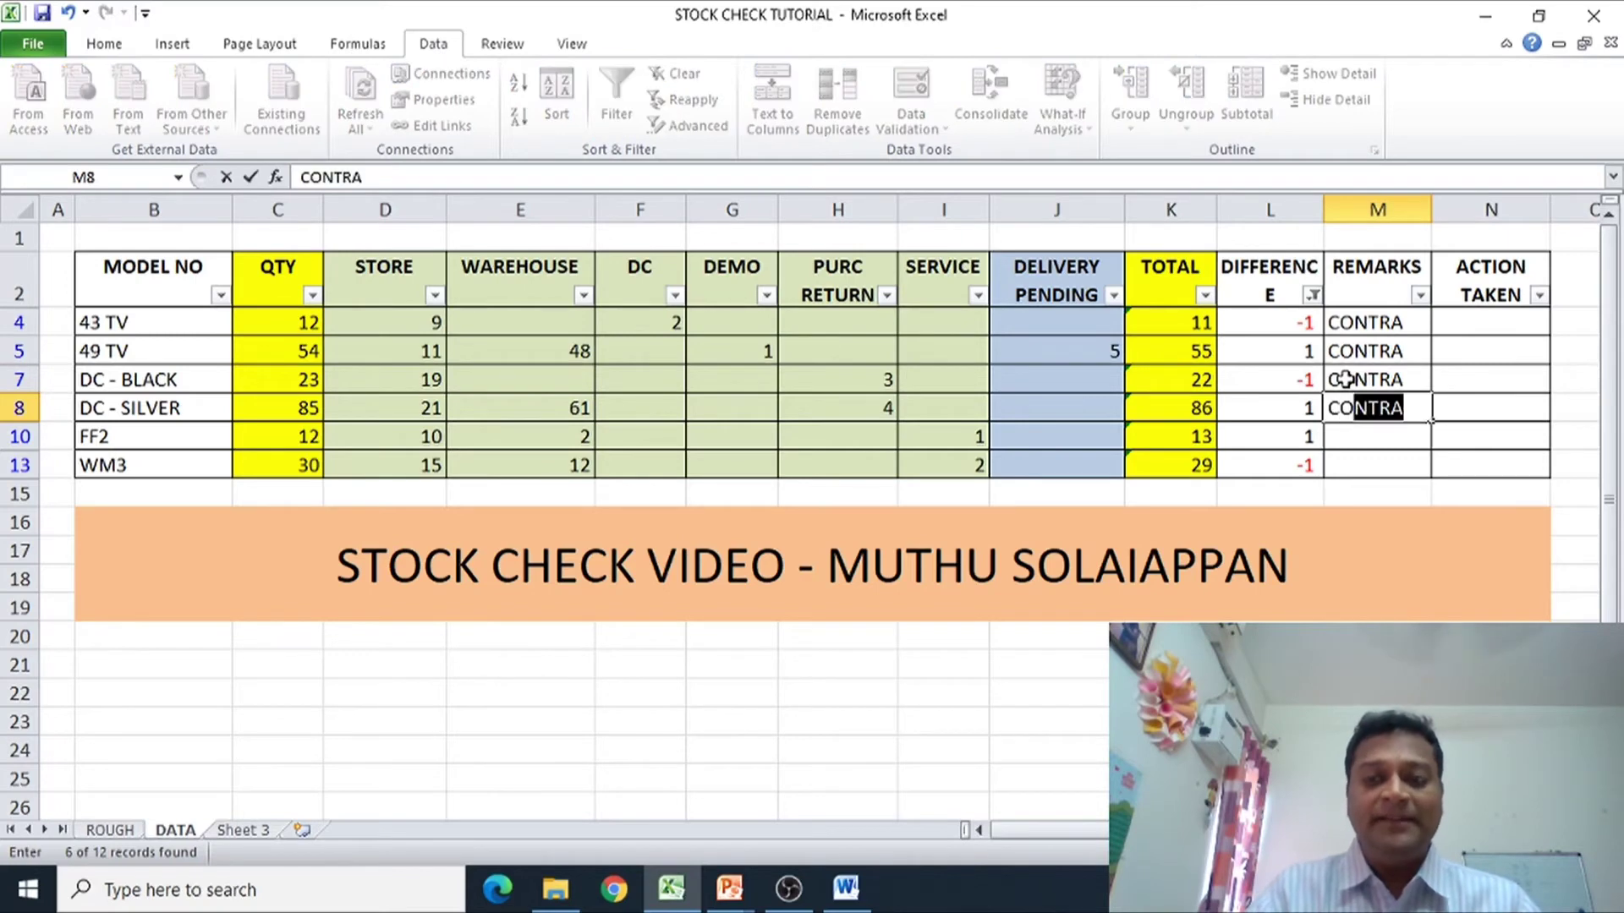
key("Return")
left_click(1344, 380)
key("Down")
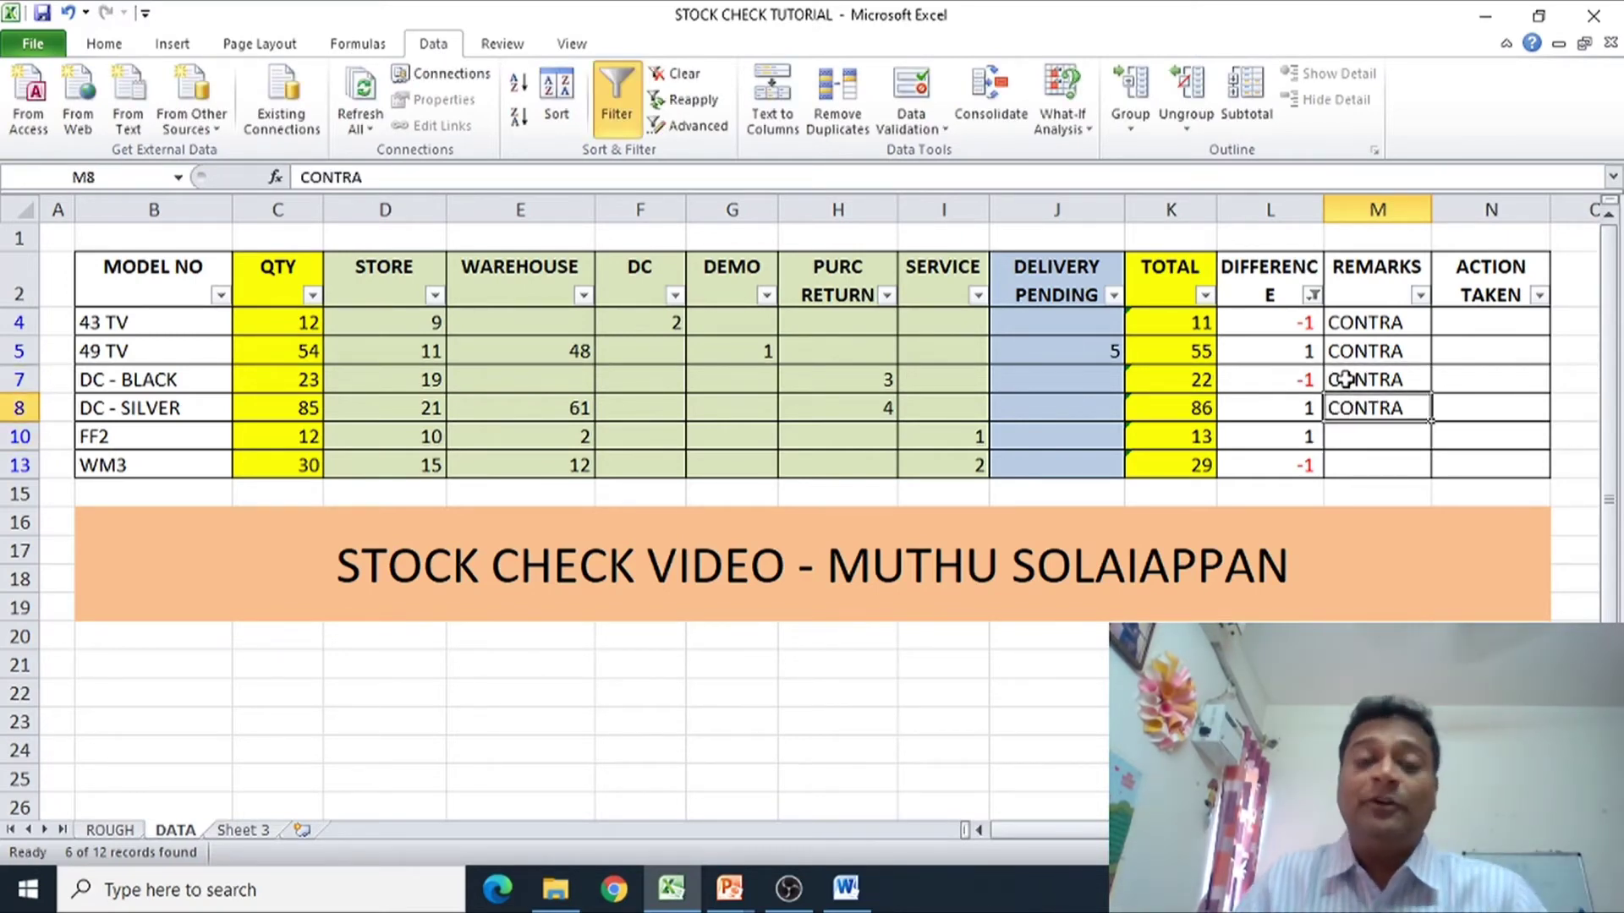
- Review the 43 TV and 49 TV rows from model number through location counts and totals to the remarks
key("Up")
key("Up")
key("Up")
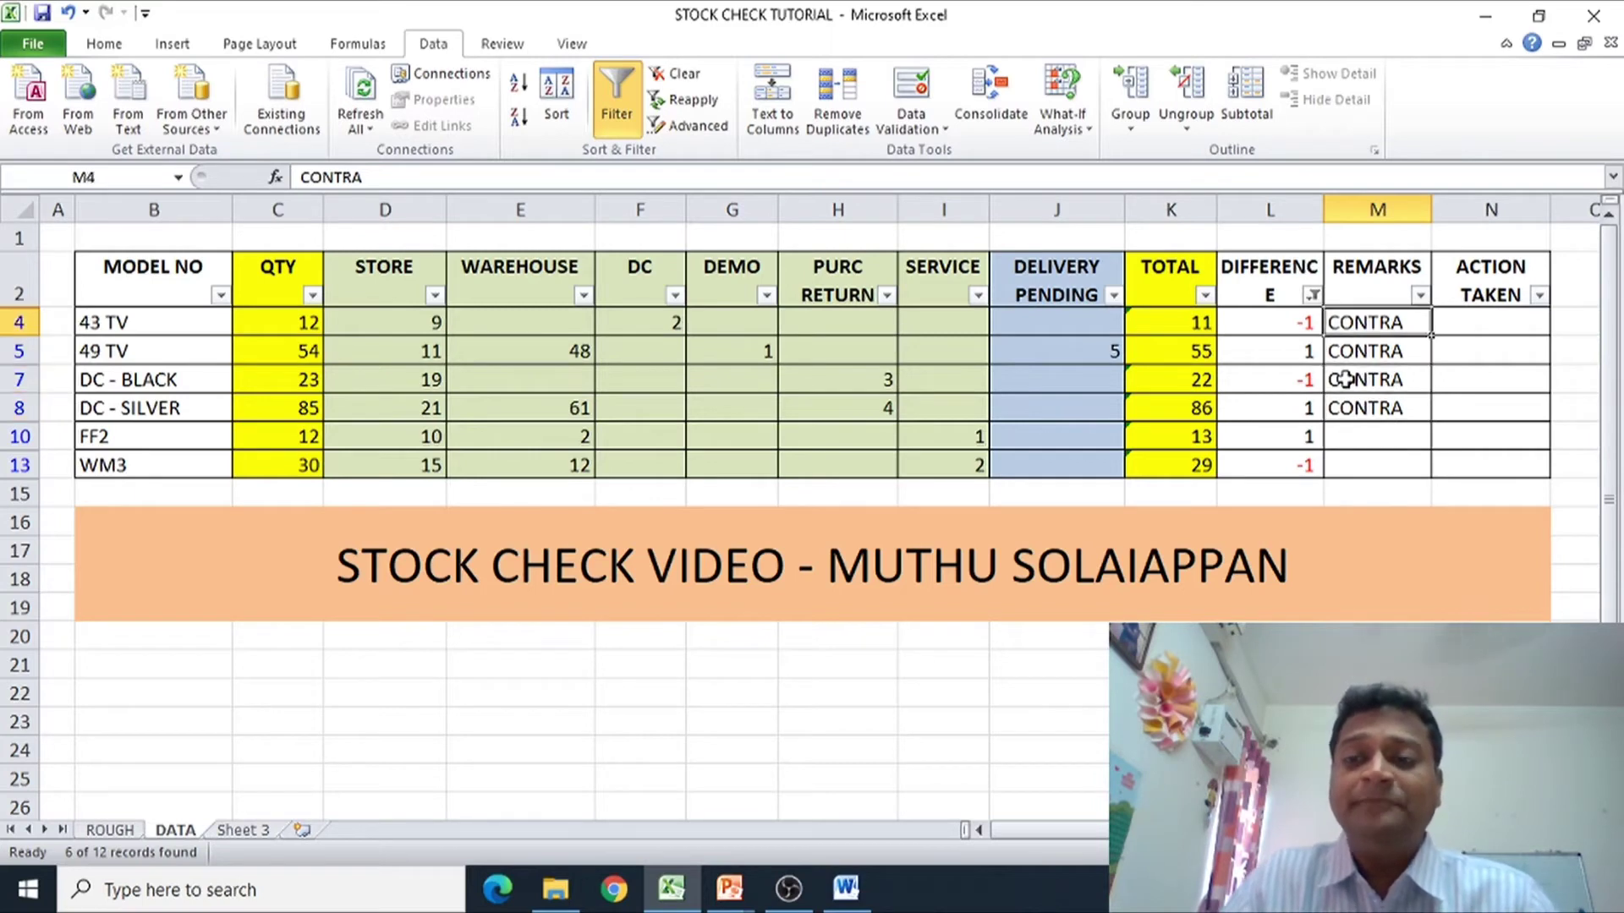
key("Left")
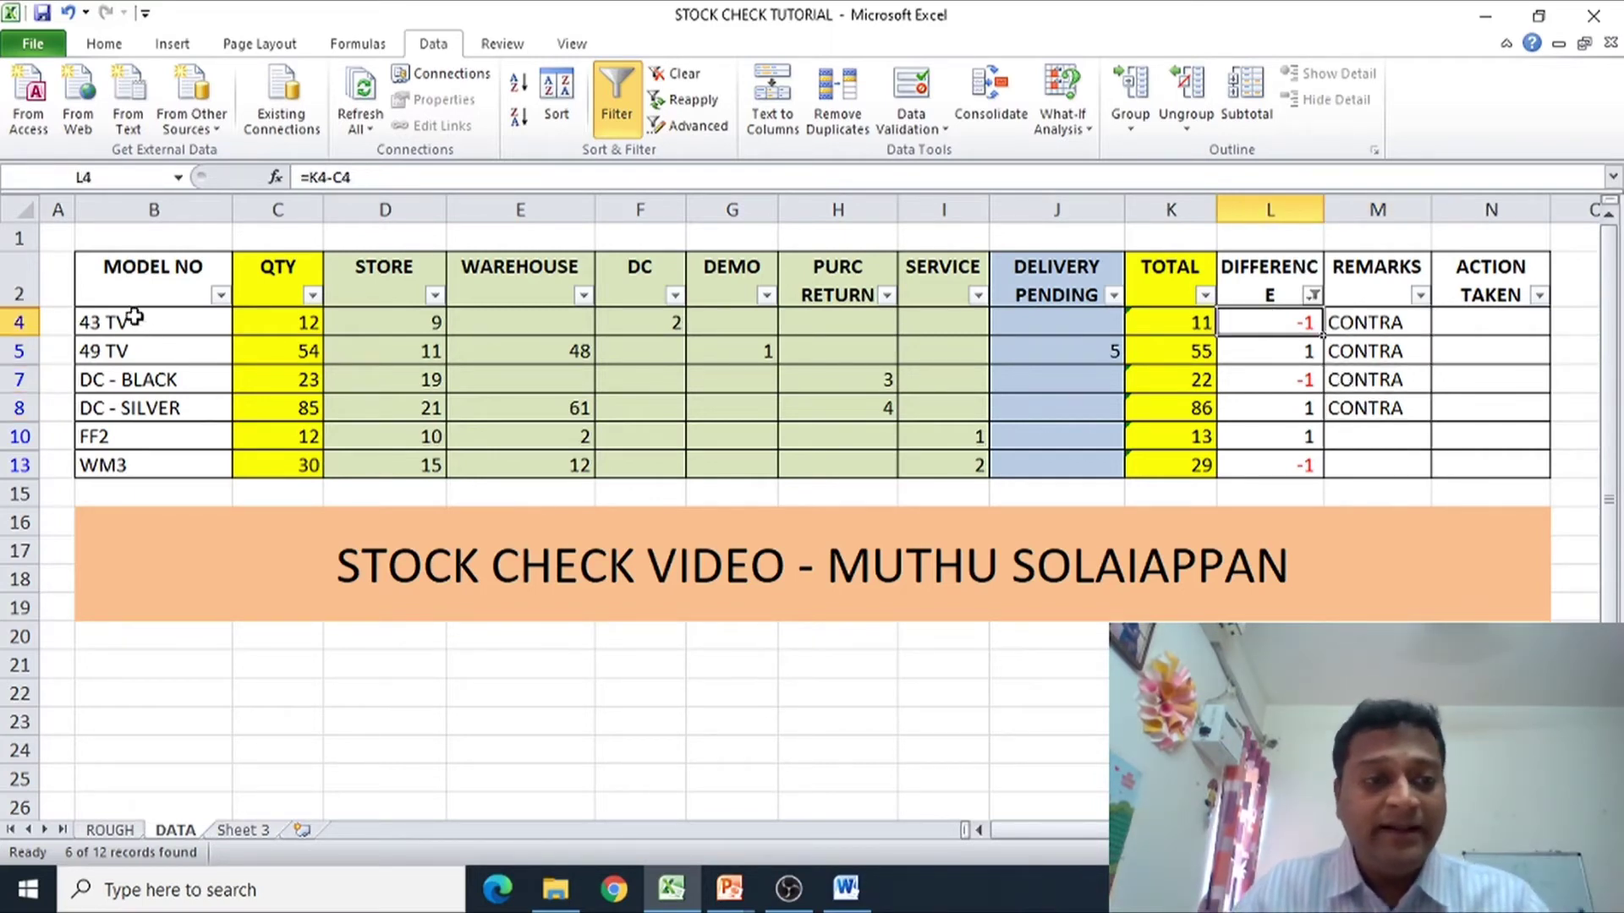
left_click_drag(135, 321, 1426, 360)
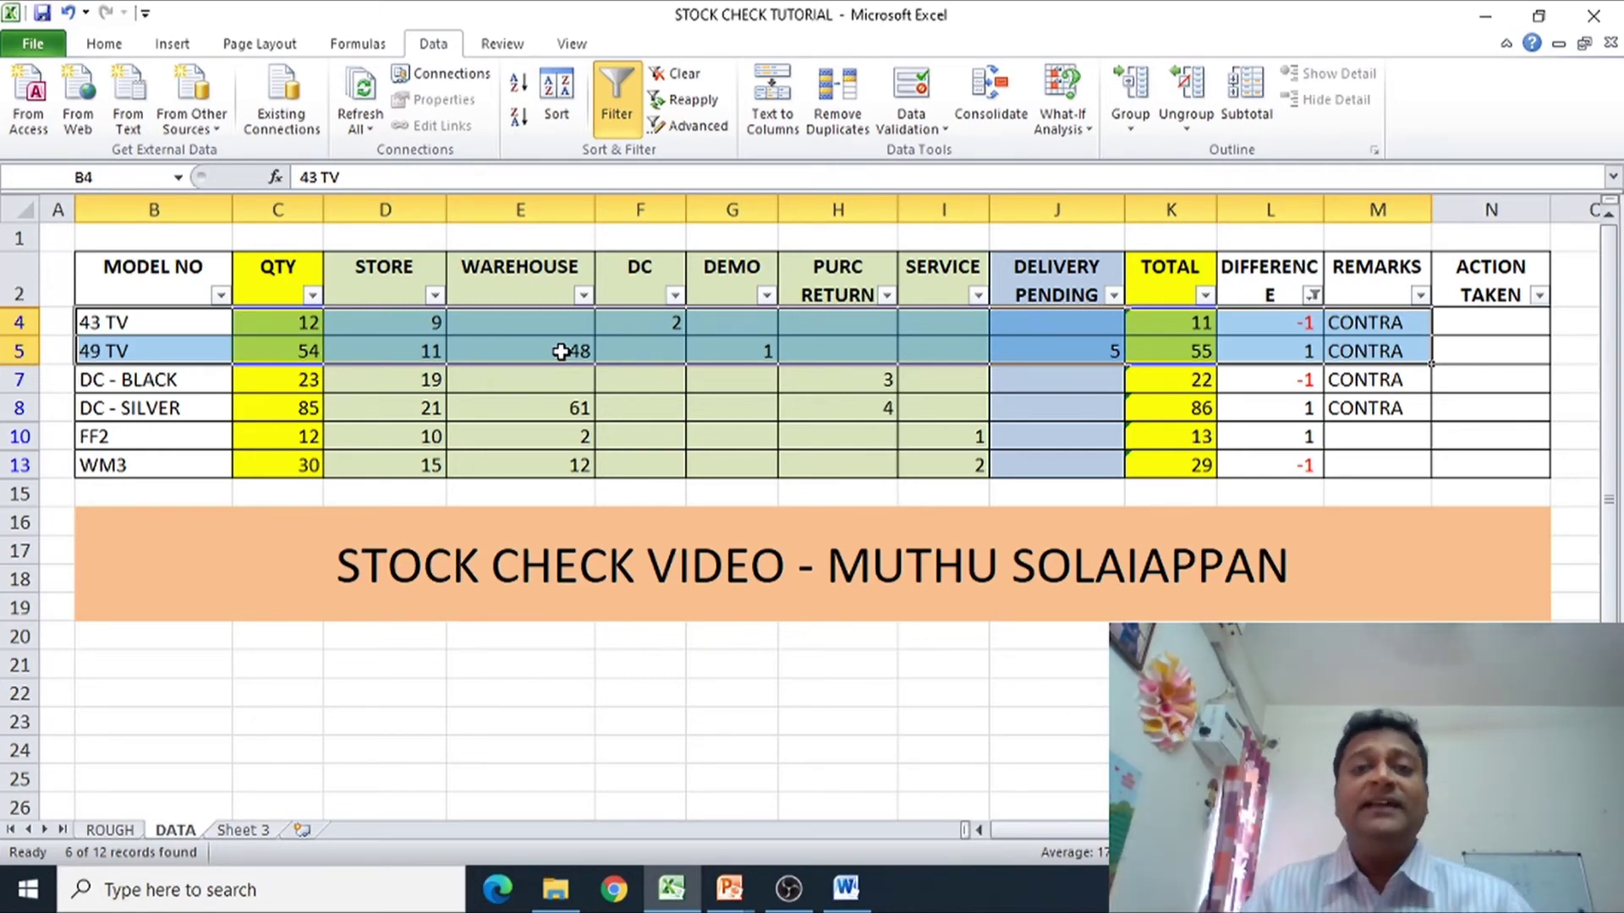
key("Right")
key("Right")
key("Right")
key("Right")
key("Right")
key("Right")
key("Right")
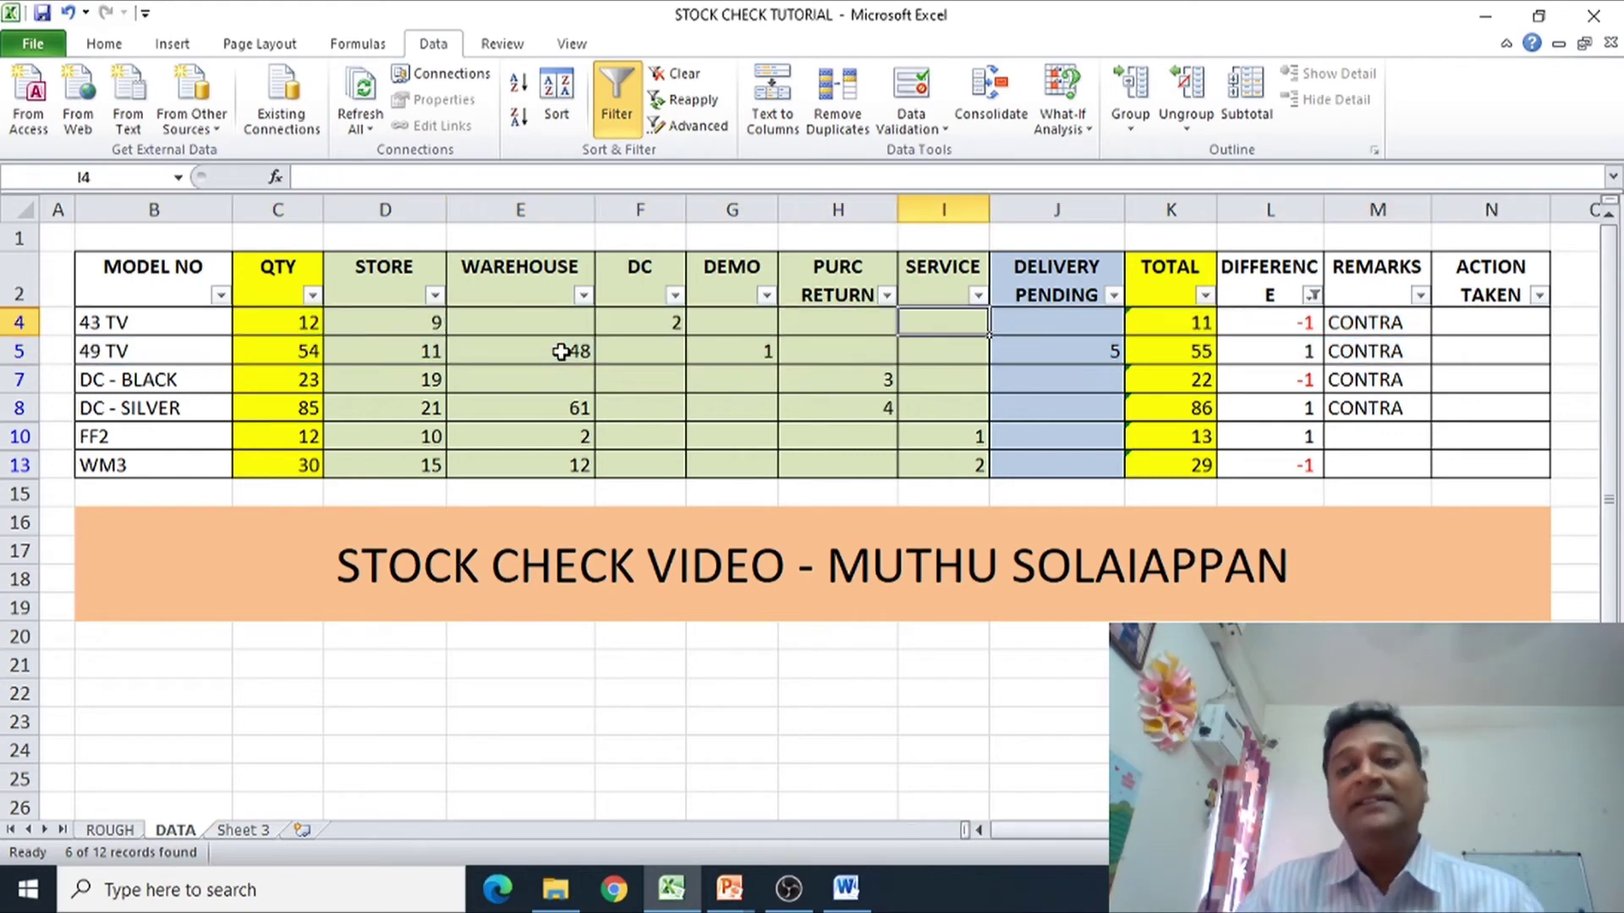
key("Right")
key("Right")
key("Right")
key("Down")
key("Right")
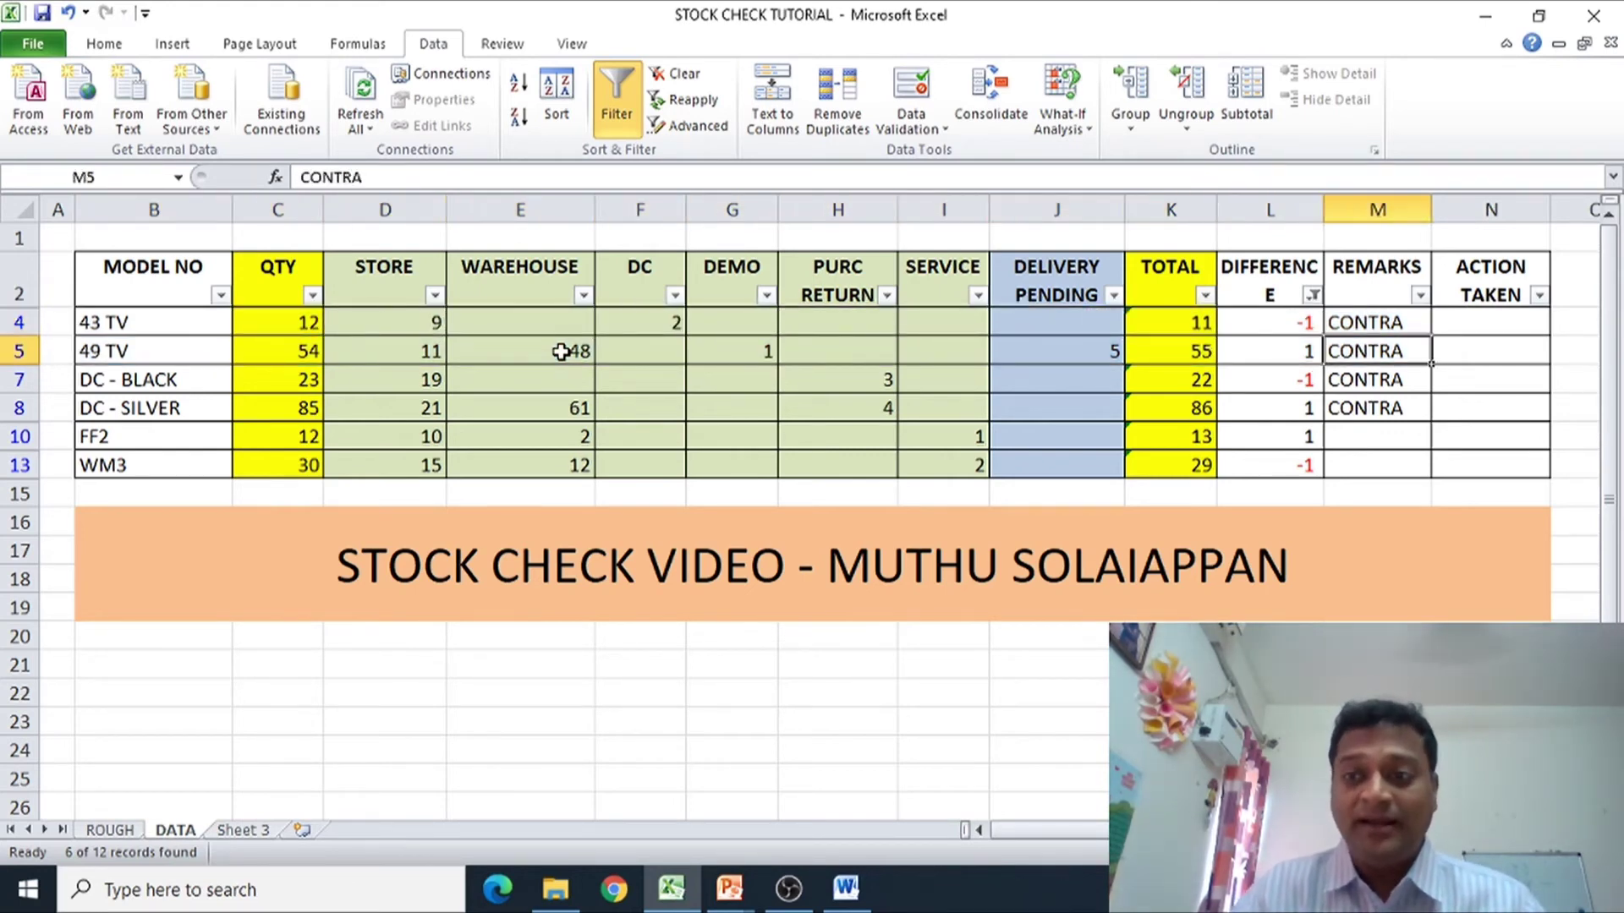
- Record the action taken as STOCK OUT for 43 TV in N4 and STOCK IN for 49 TV in N5
key("Right")
key("Up")
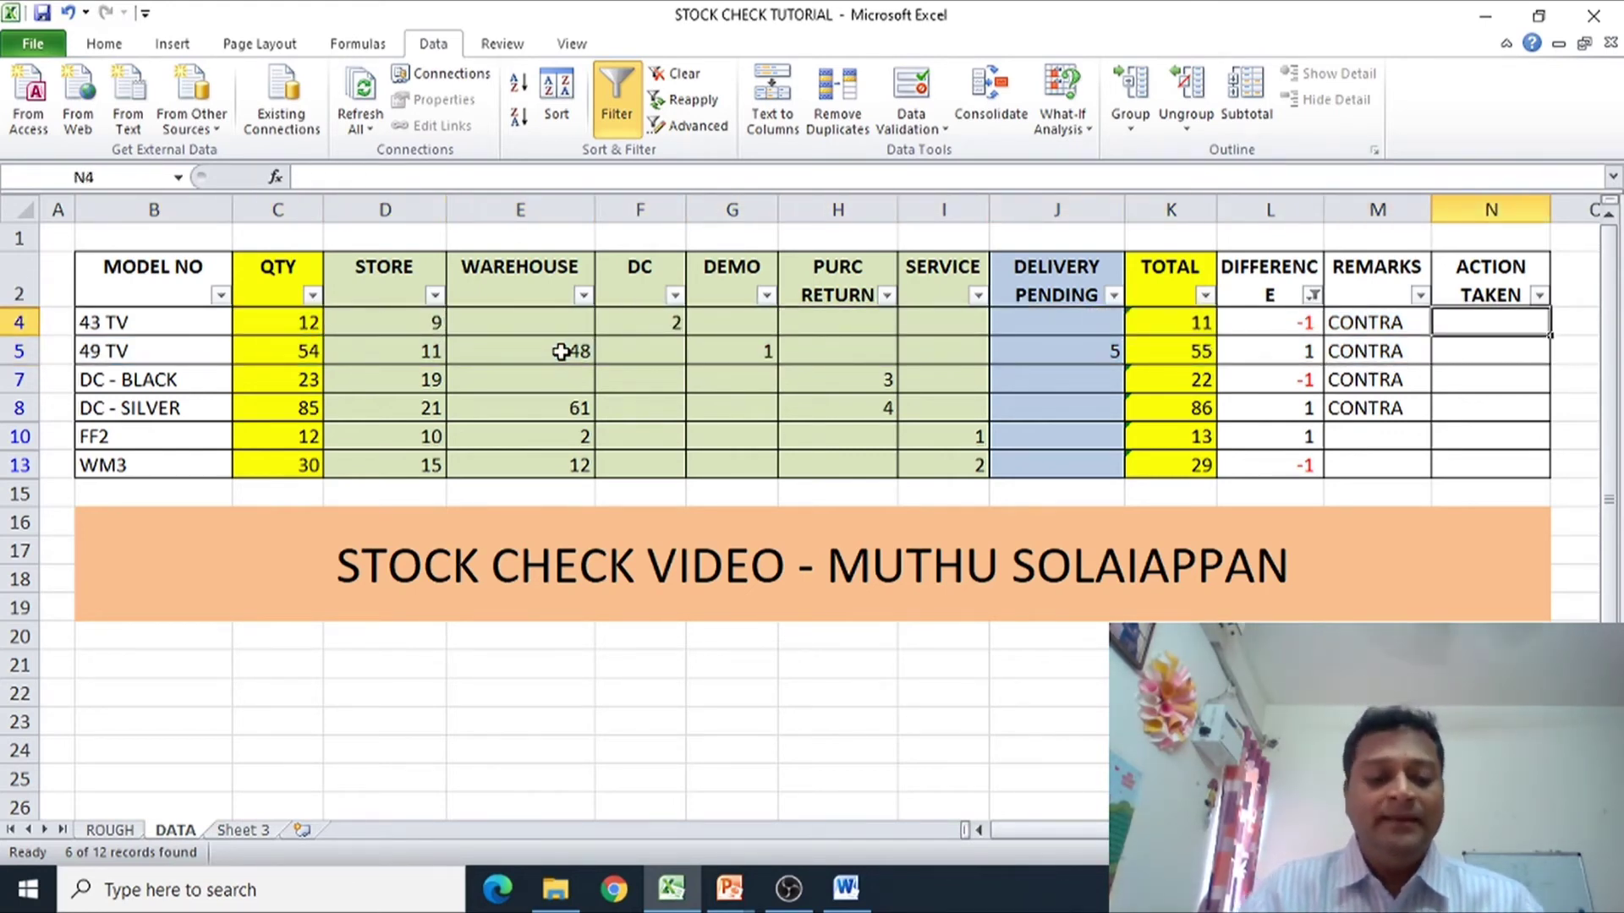
type("STOCK OUT")
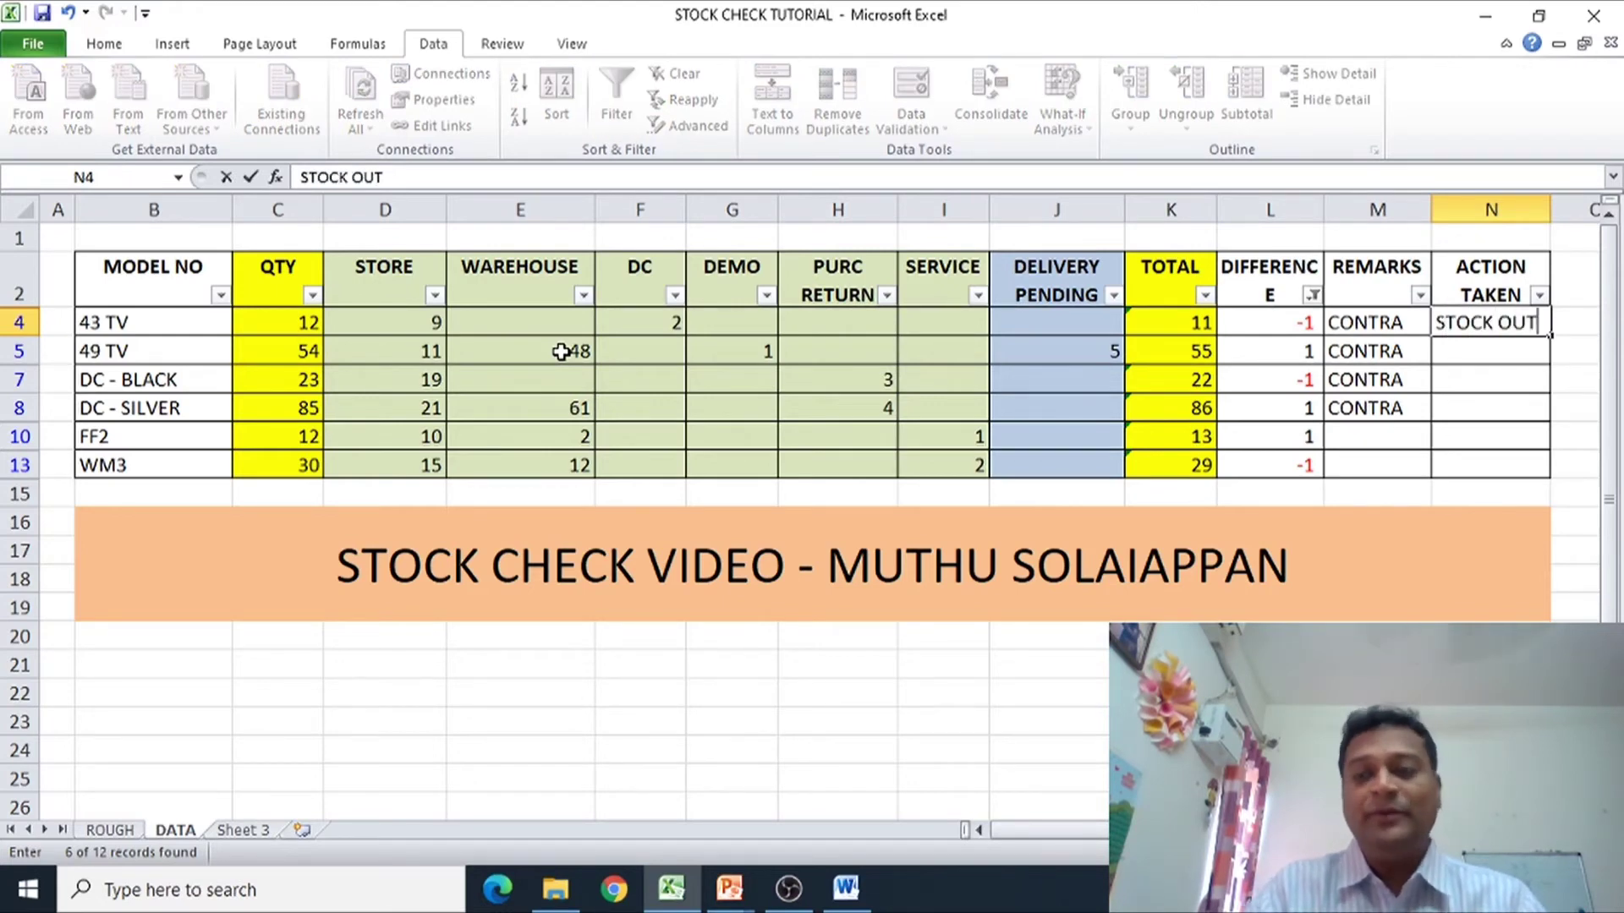
key("Return")
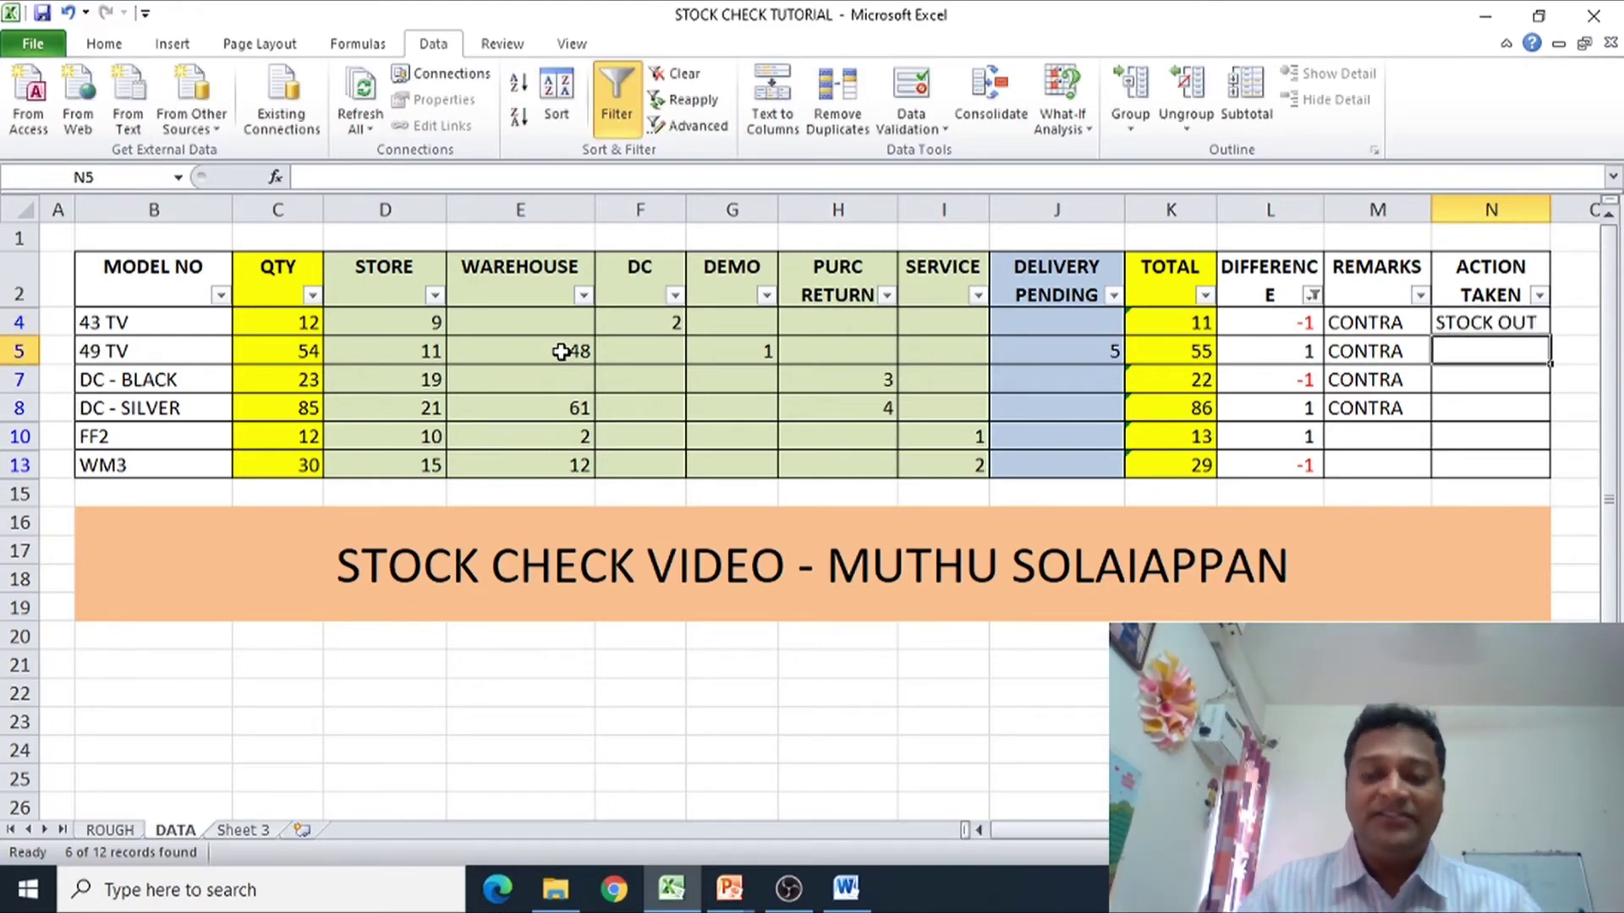
type("STOCK IN")
key("Return")
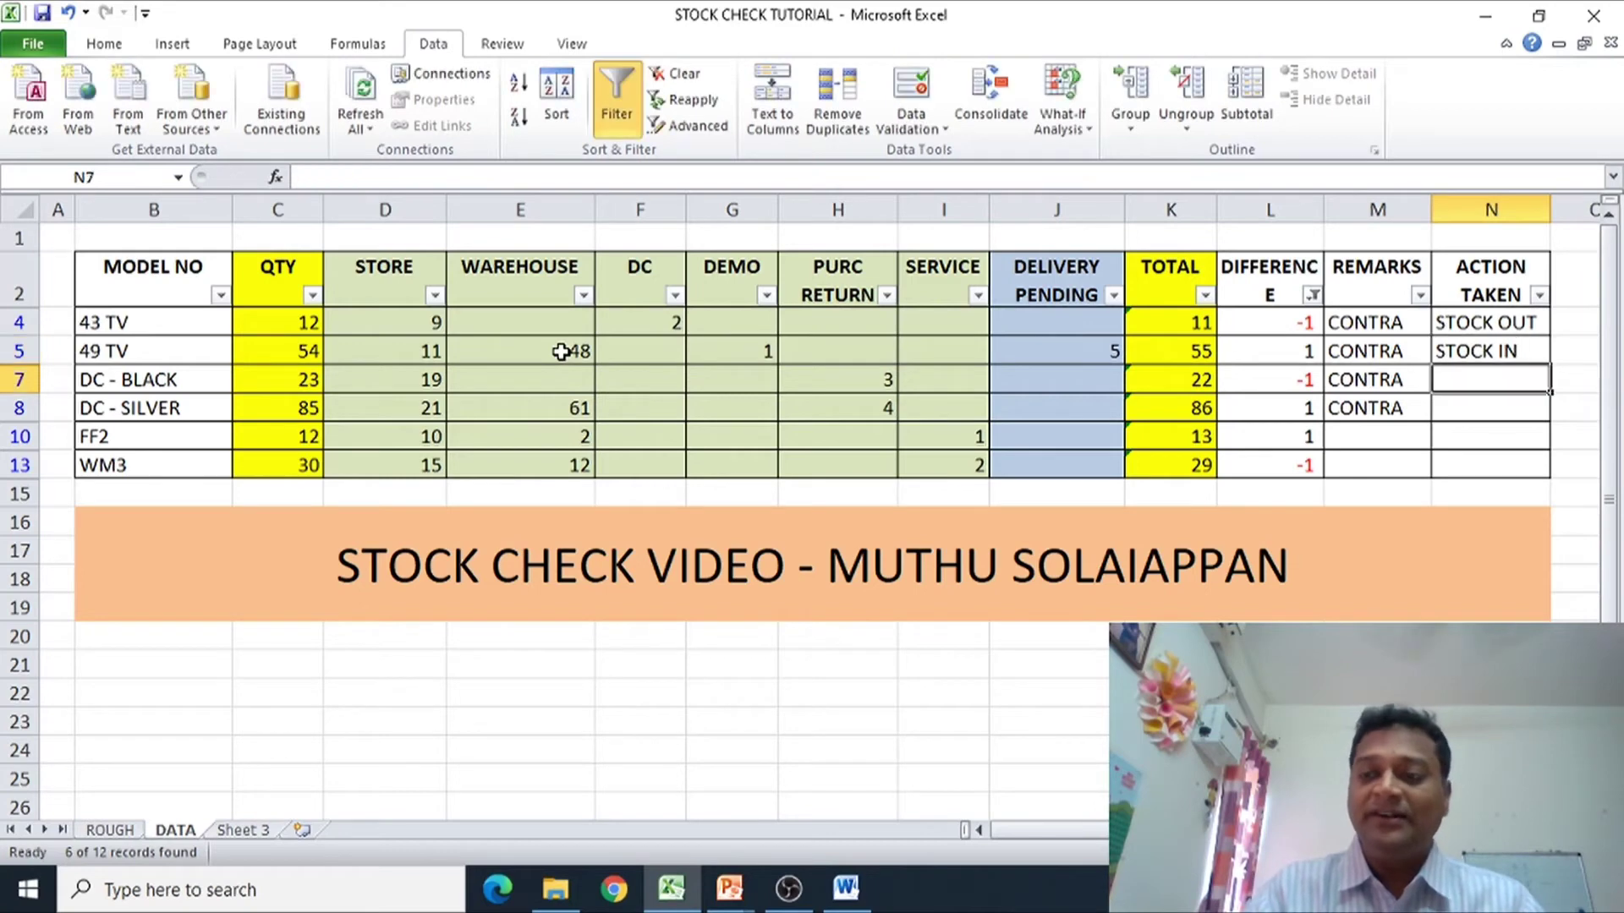
- Check the actions recorded for the TV rows and examine the DC - BLACK and DC - SILVER rows from model number to remarks
key("Up")
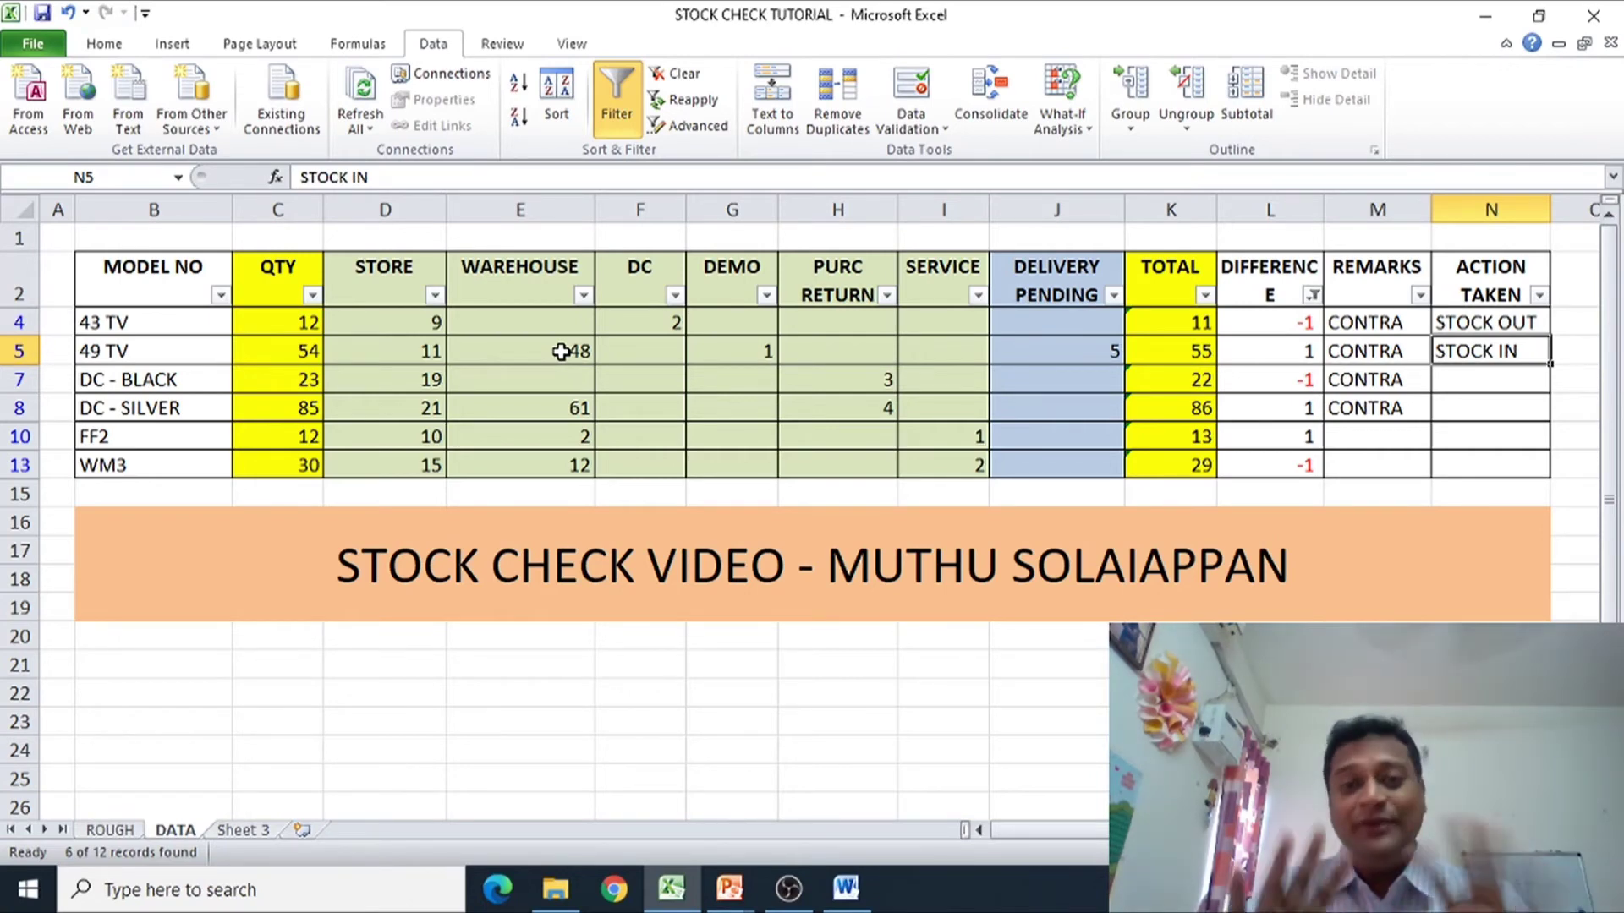
key("Down")
key("Up")
key("Up")
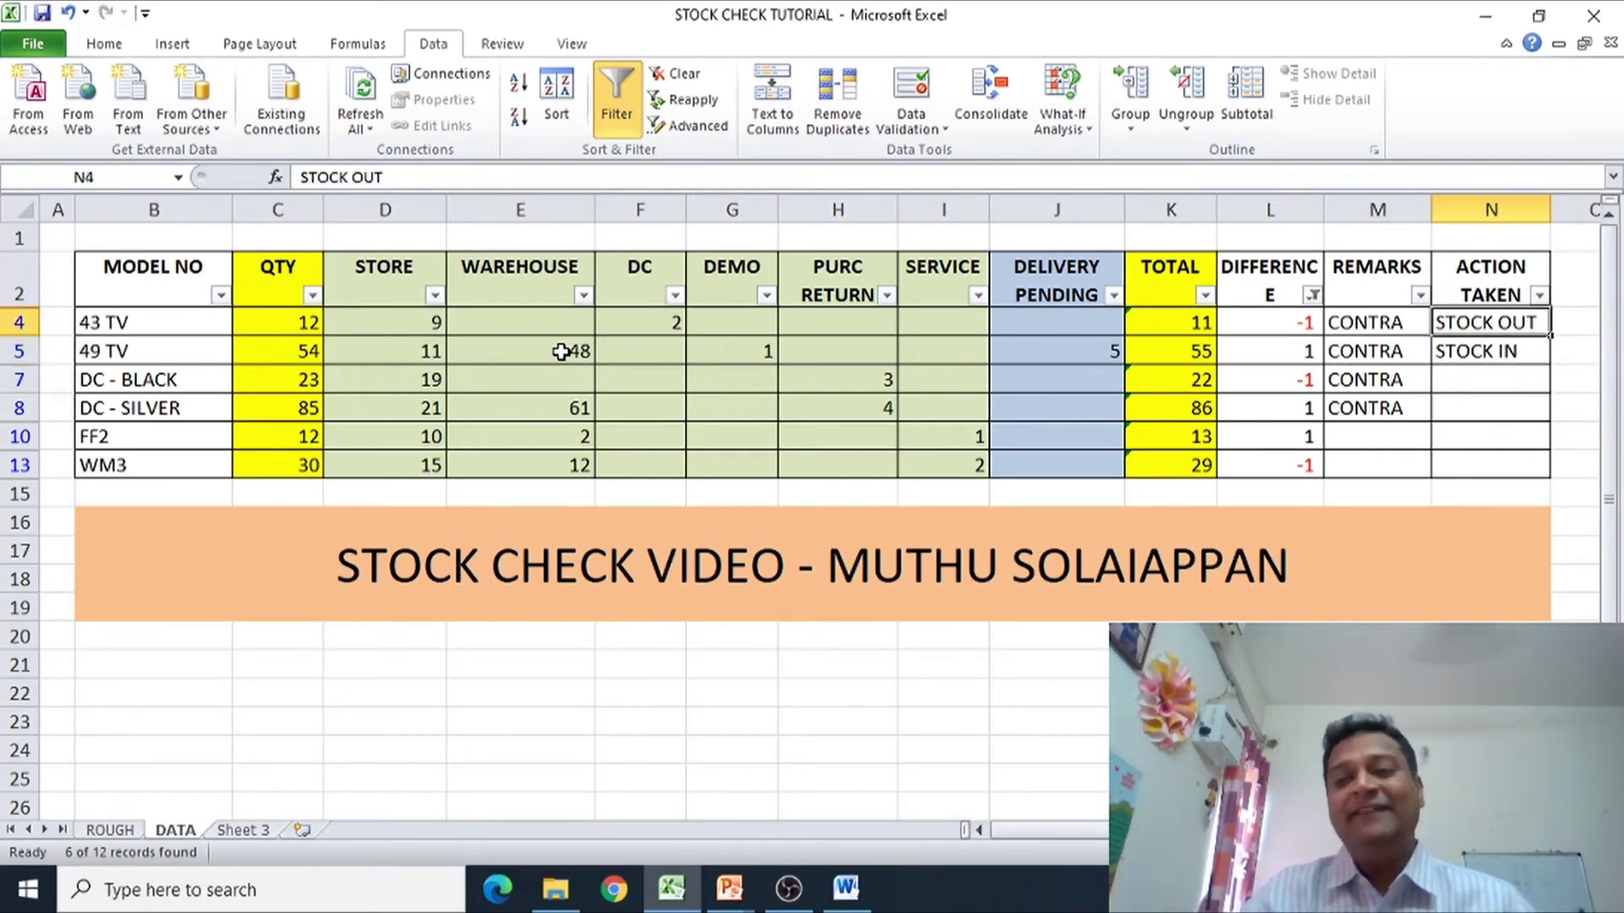
key("Down")
key("Down")
key("Left")
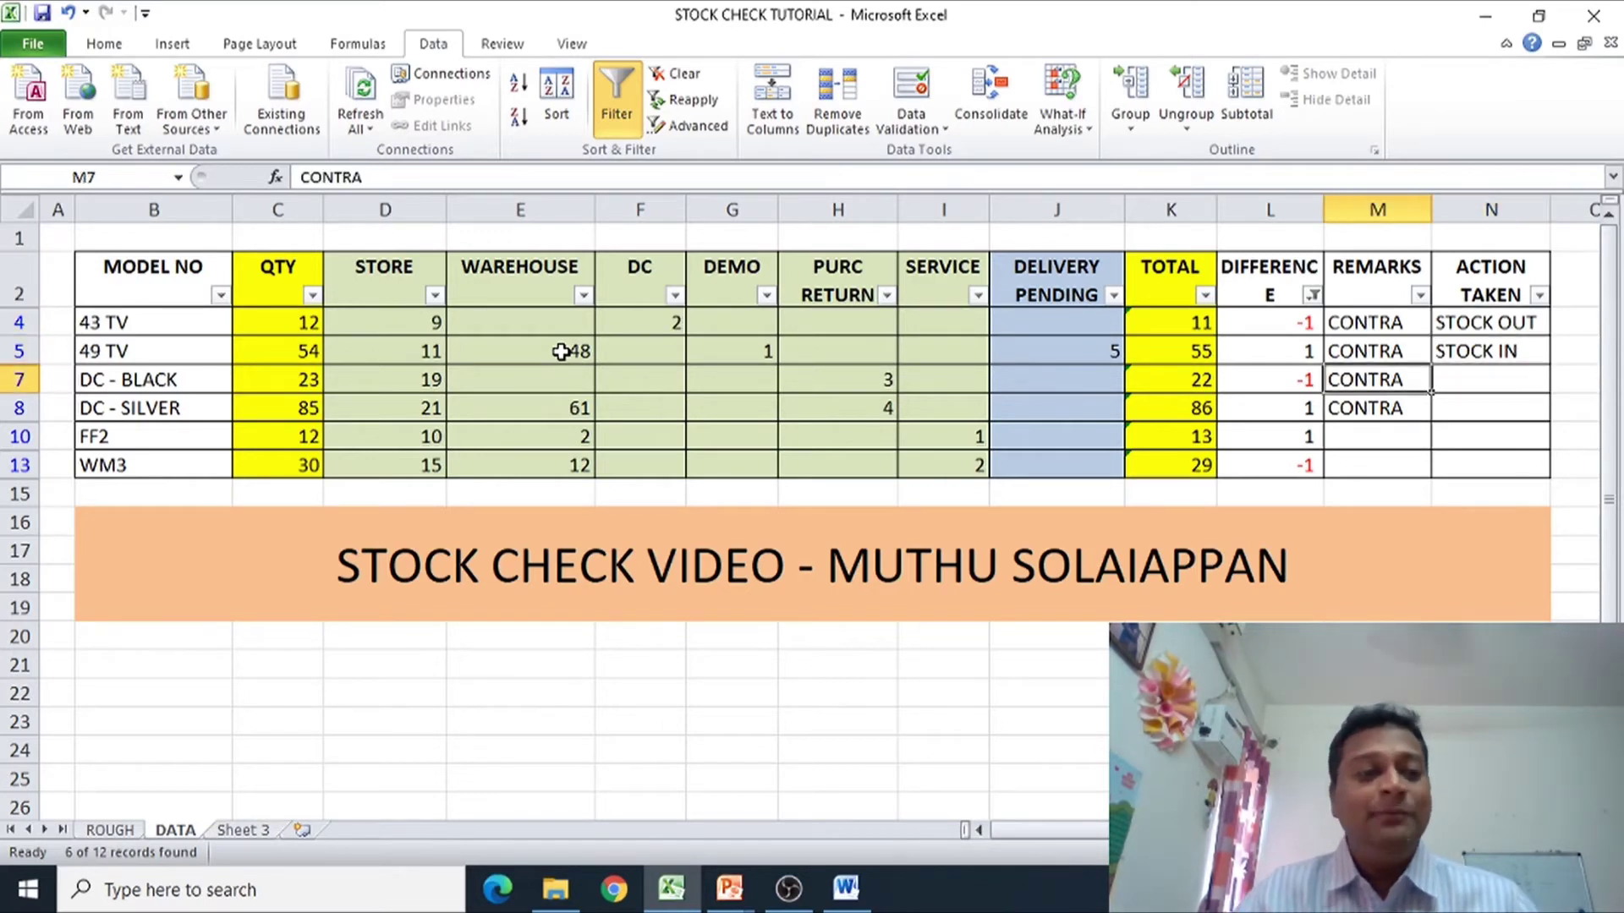
key("Left")
left_click_drag(98, 395, 1345, 421)
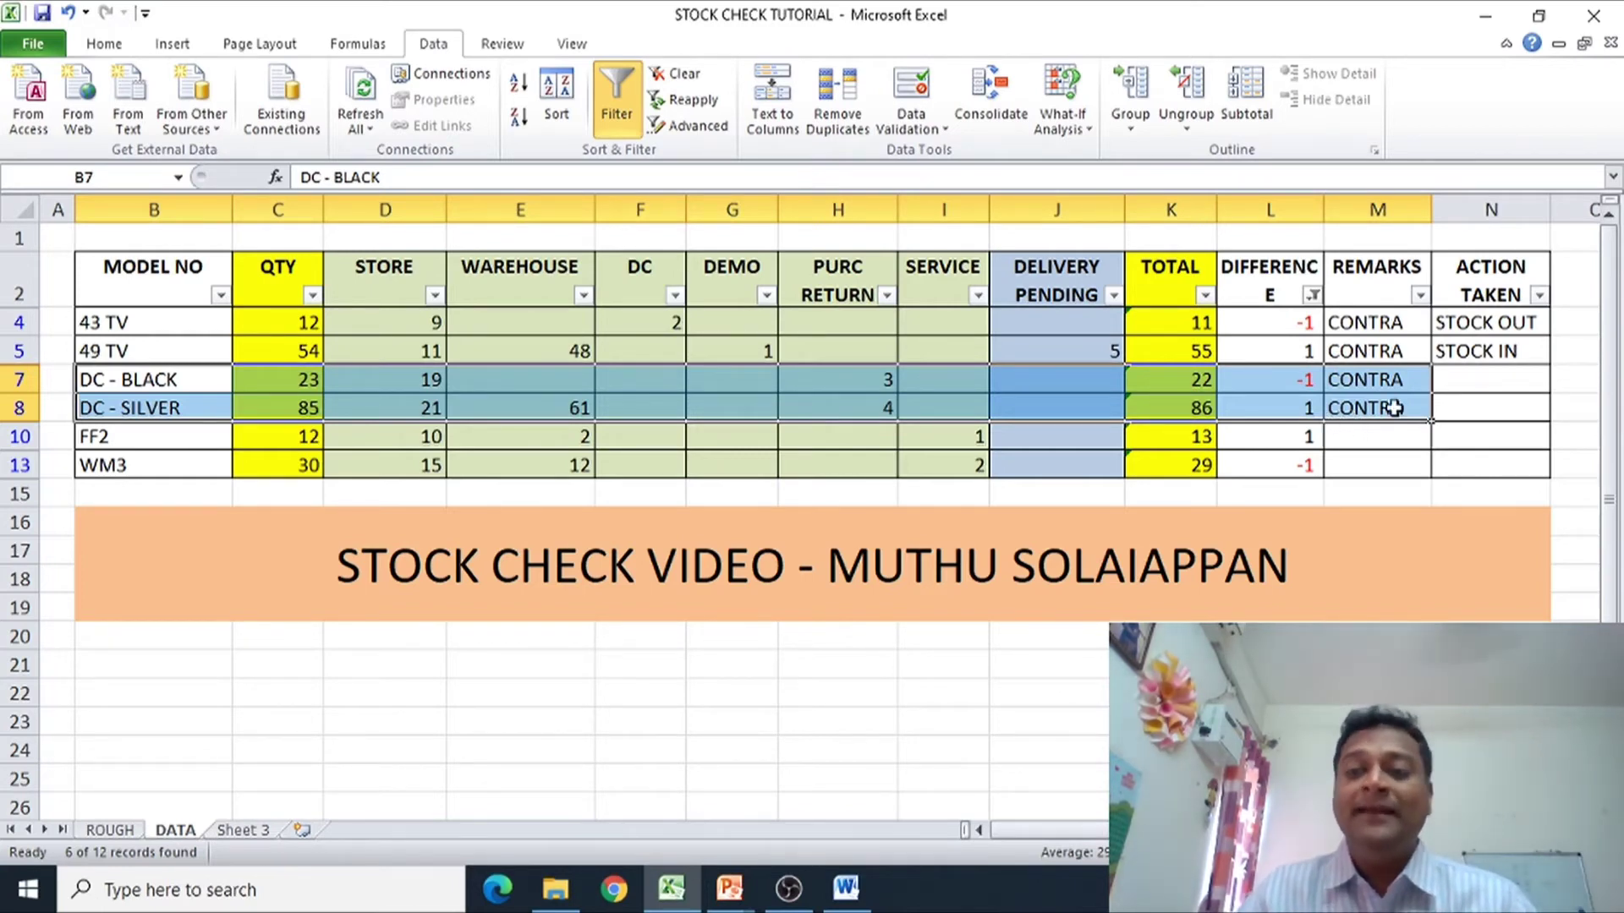
- Record the action taken as STOCK OUT for DC - BLACK in N7 and STOCK IN for DC - SILVER in N8
left_click(1466, 381)
left_click(1270, 381)
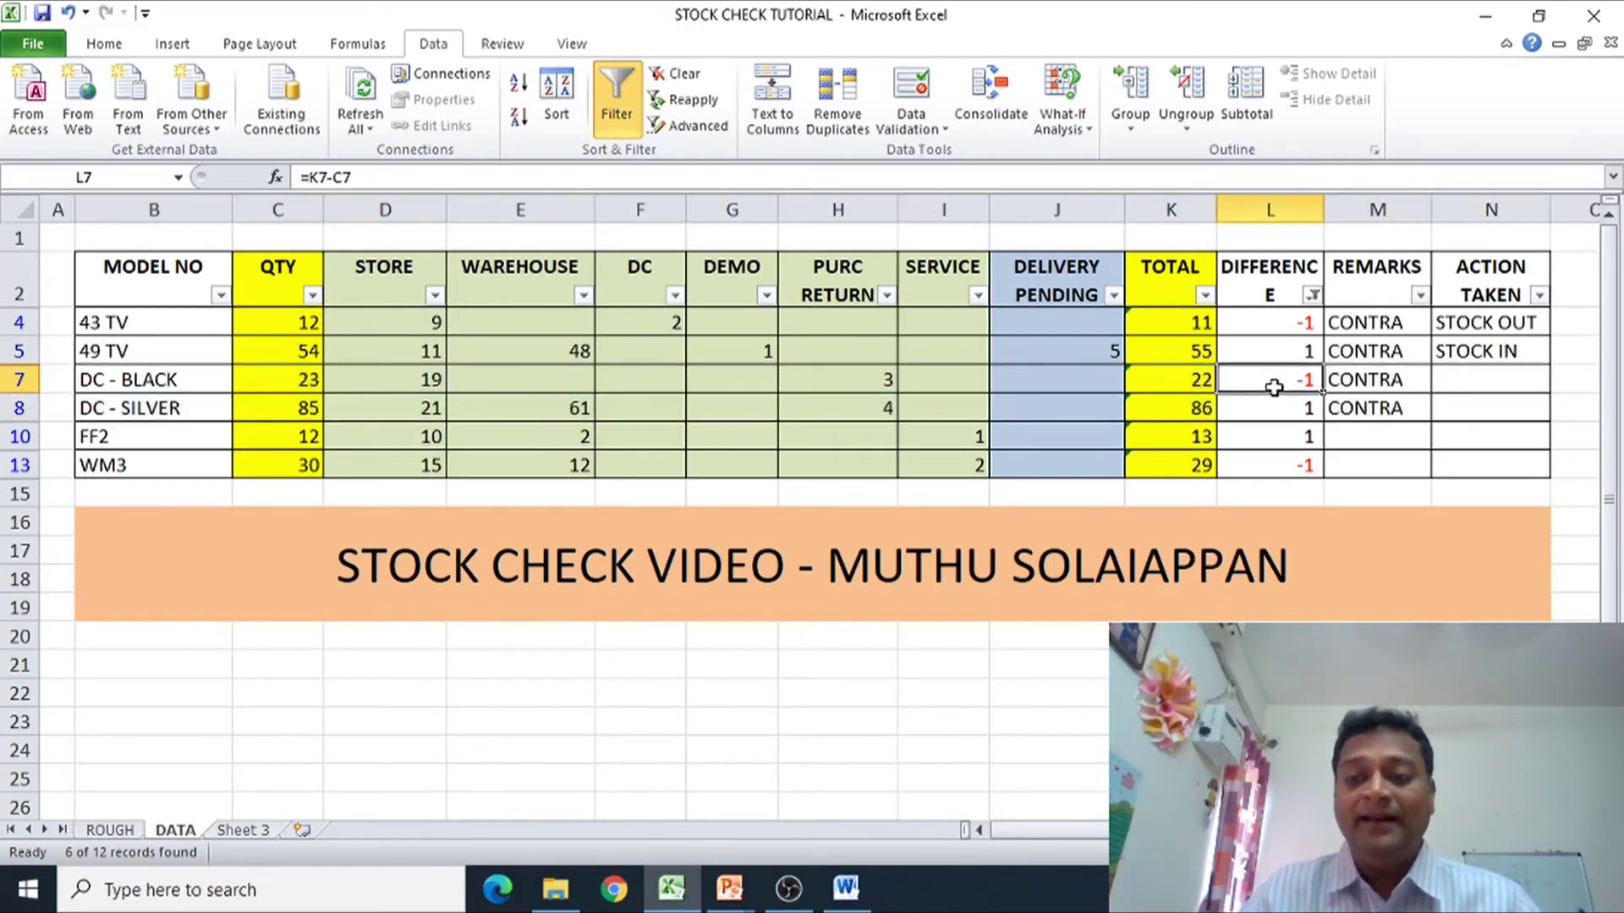
left_click(1502, 382)
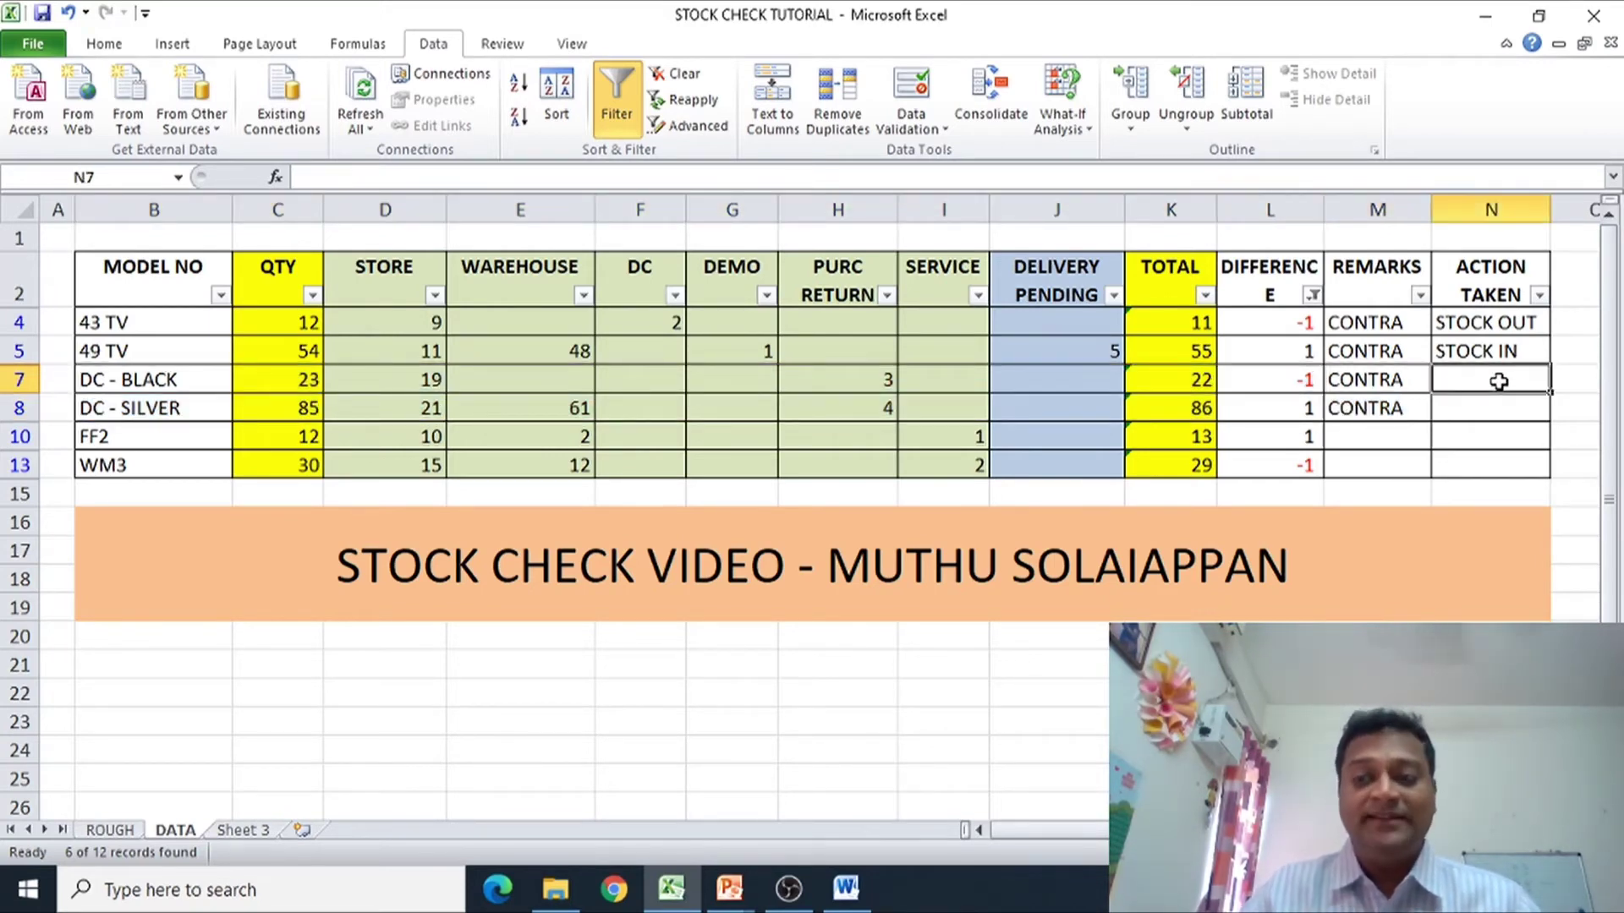
type("STOCK OUT")
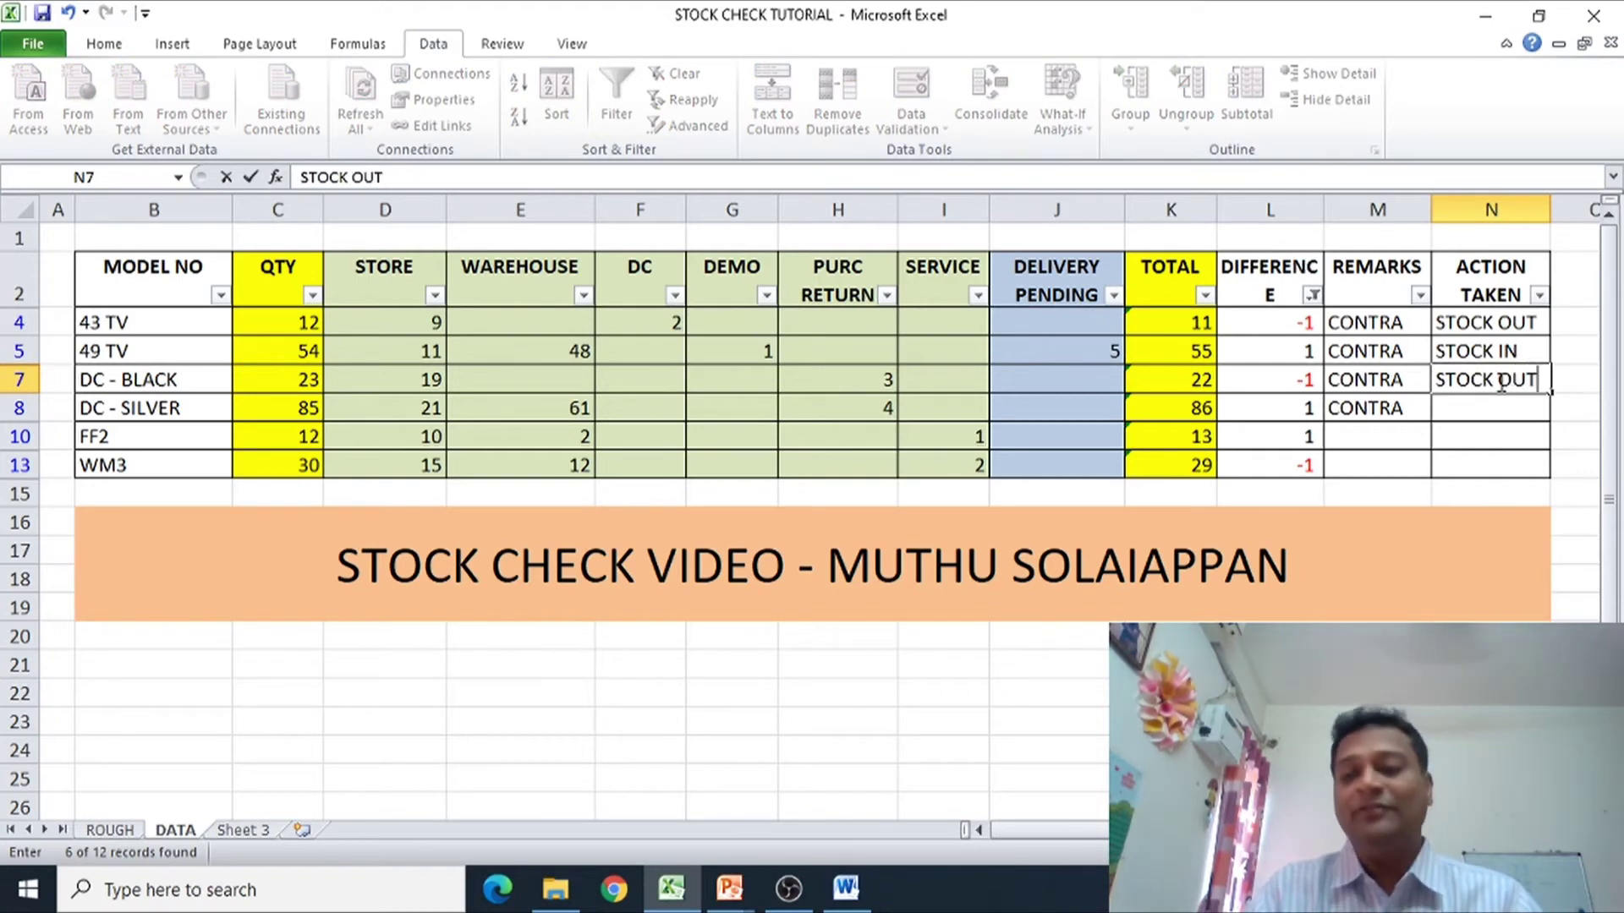
key("Return")
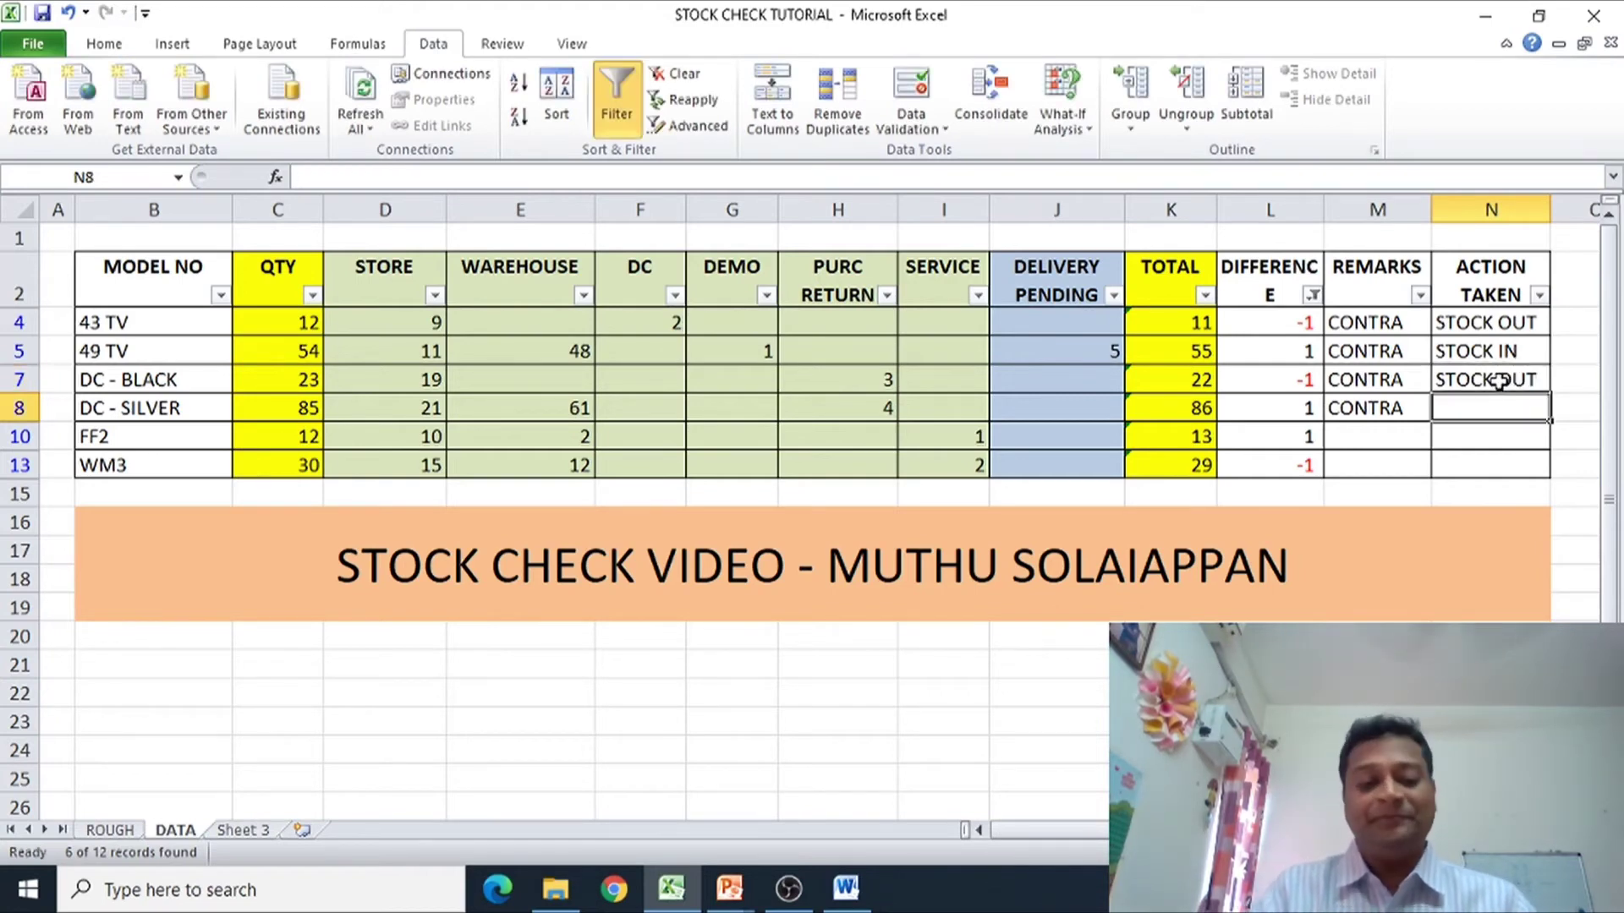
type("STOCK ")
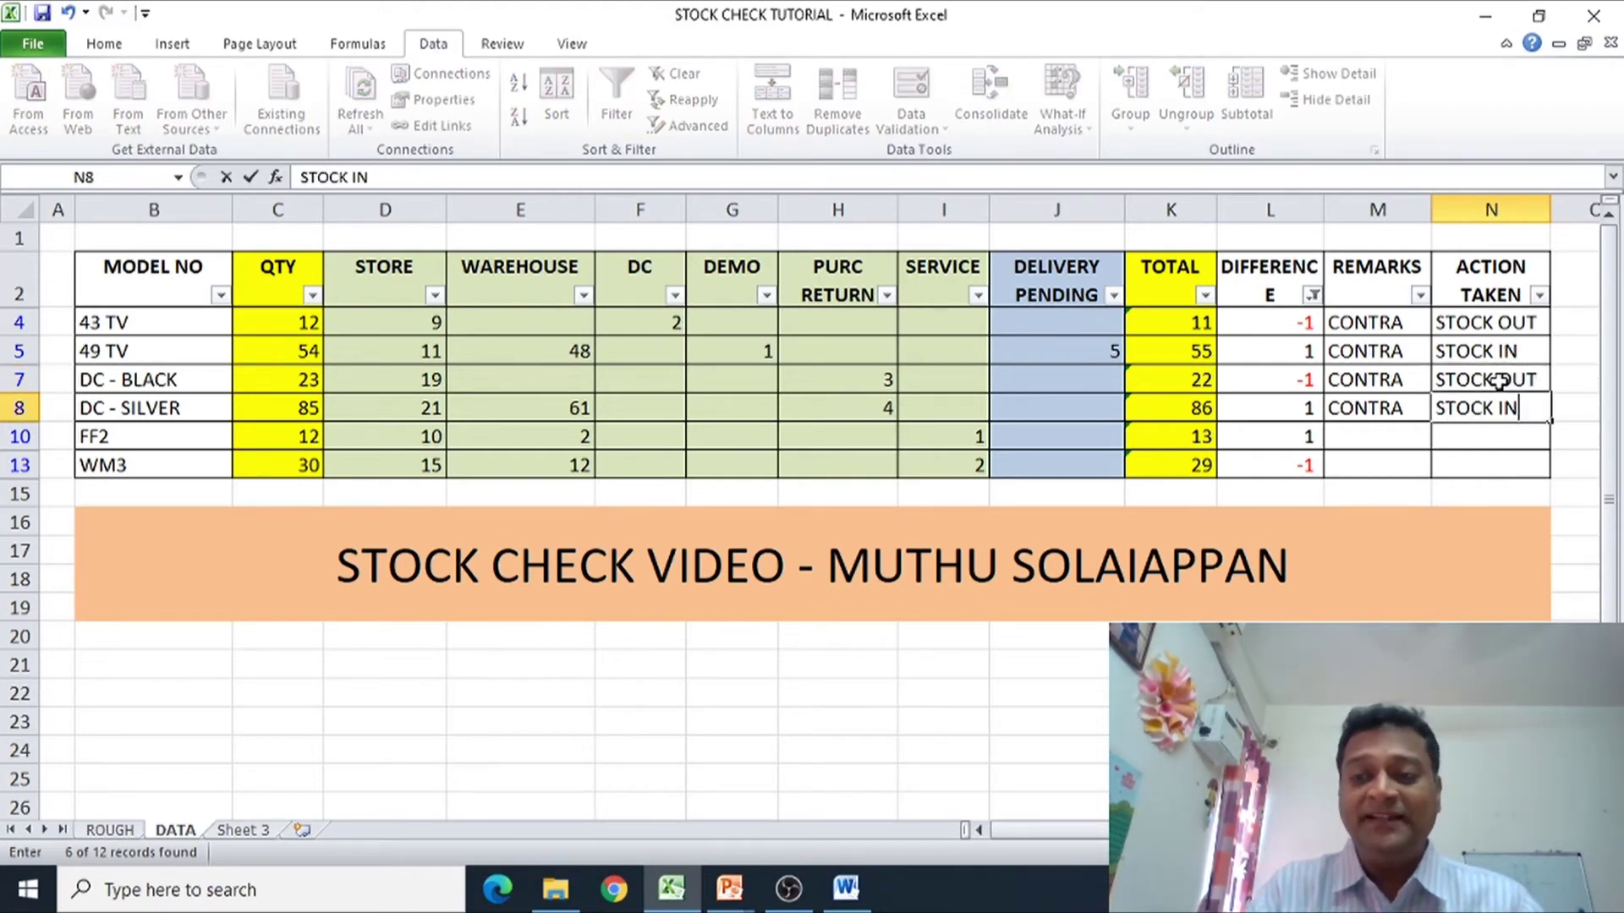
type("IN")
key("Return")
left_click(1472, 404)
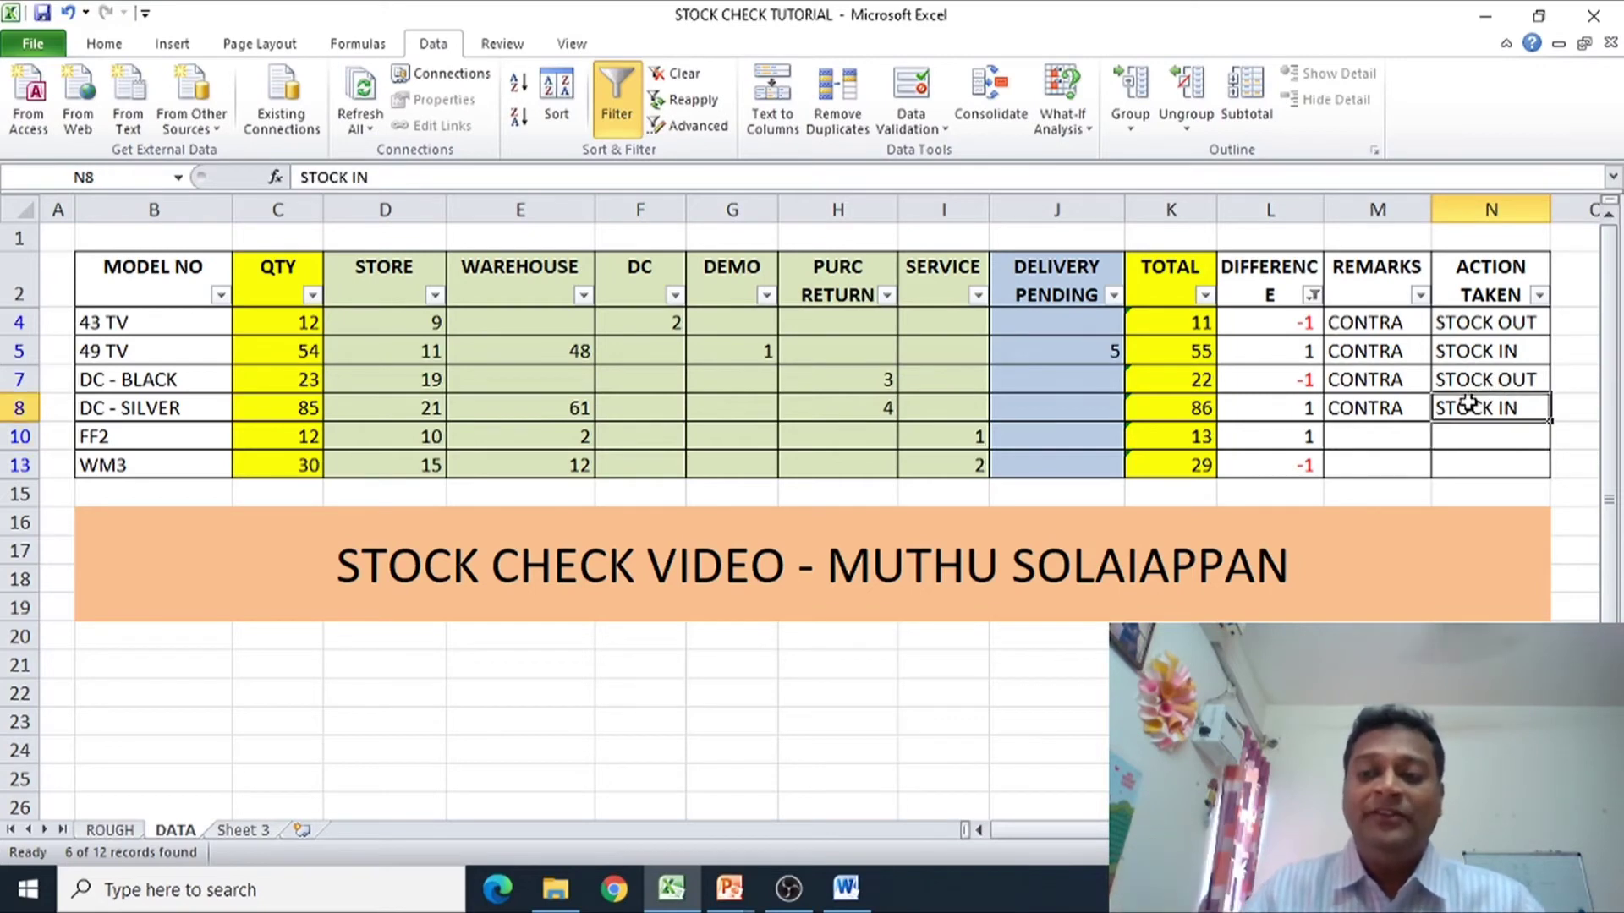
left_click_drag(1472, 404, 1360, 411)
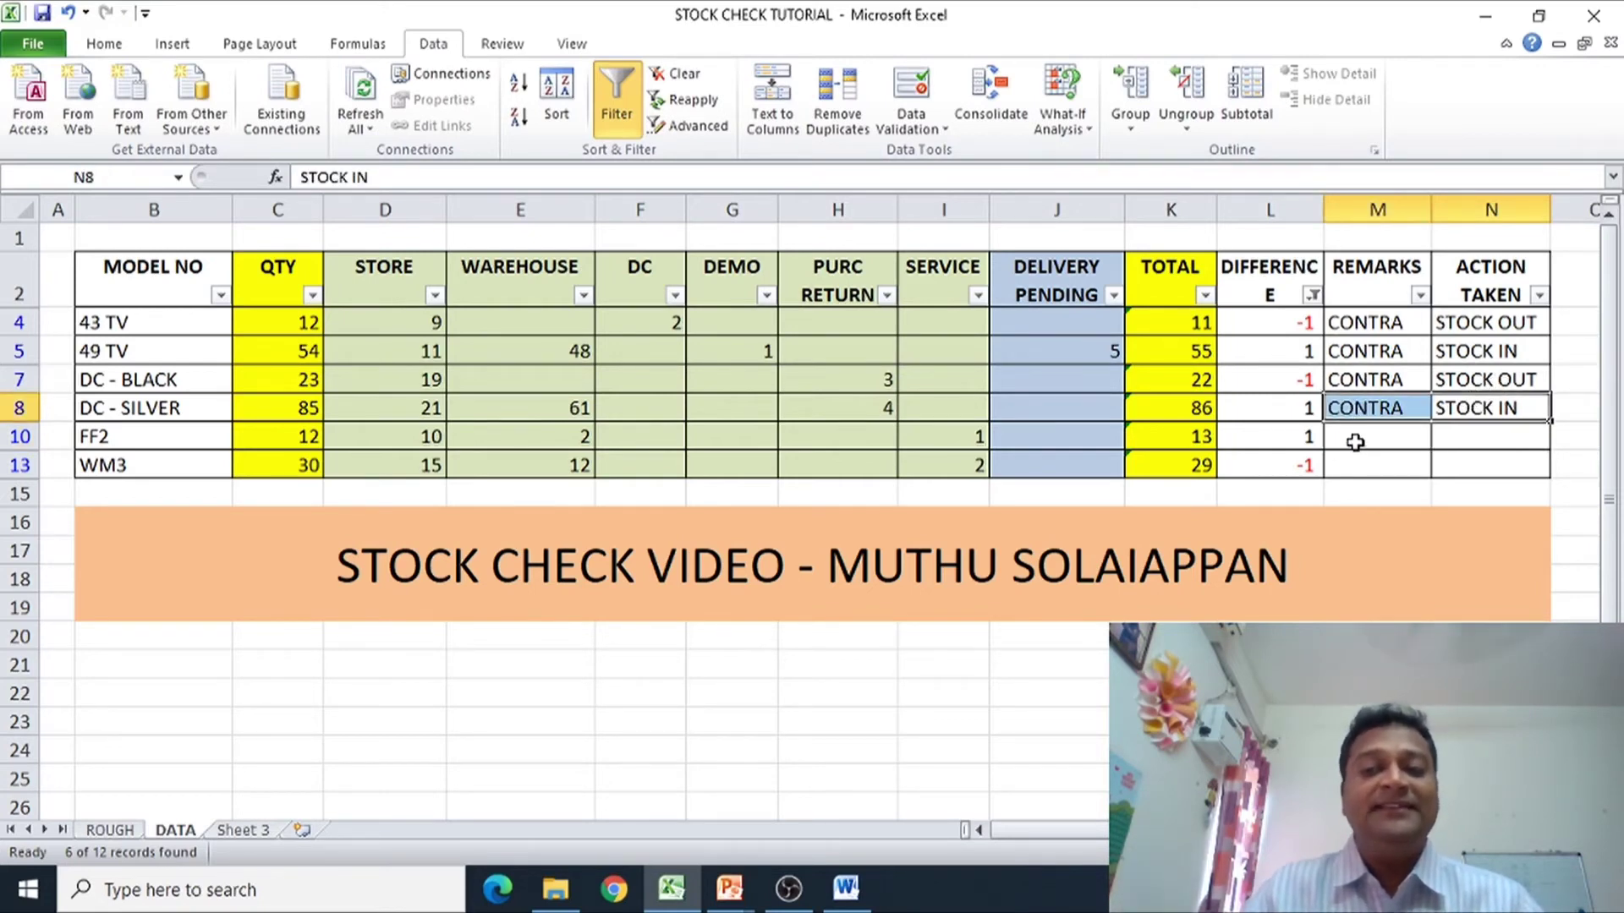
left_click(1346, 444)
left_click(1396, 389)
left_click_drag(1397, 390, 1457, 406)
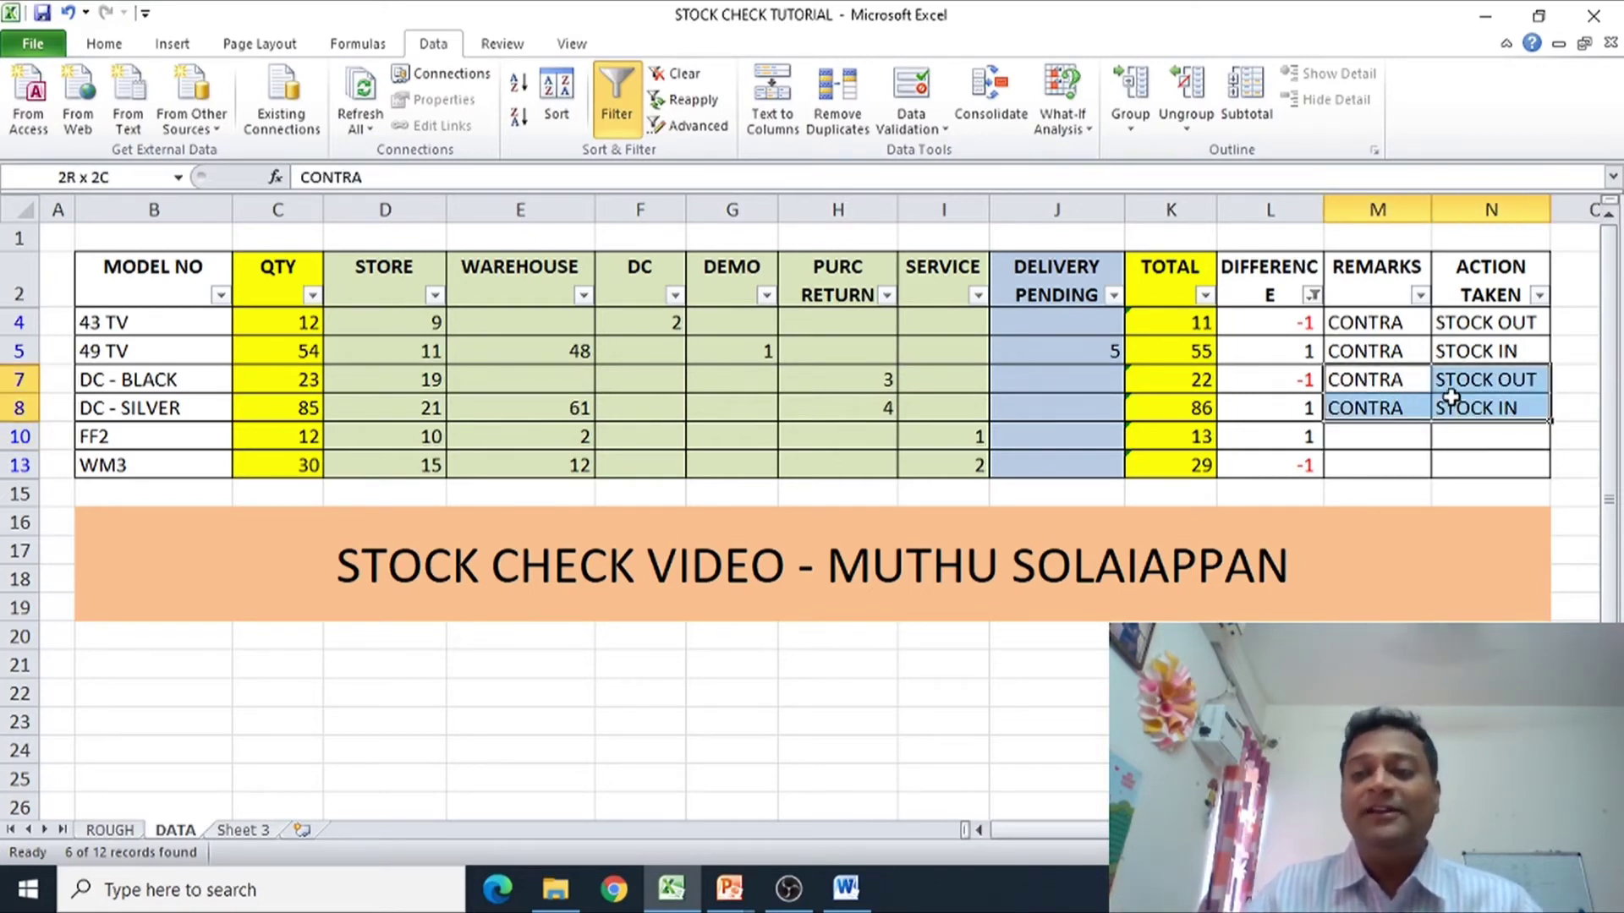
- Examine the FF2 row, comparing its system quantity with the location counts and the total
left_click(1353, 433)
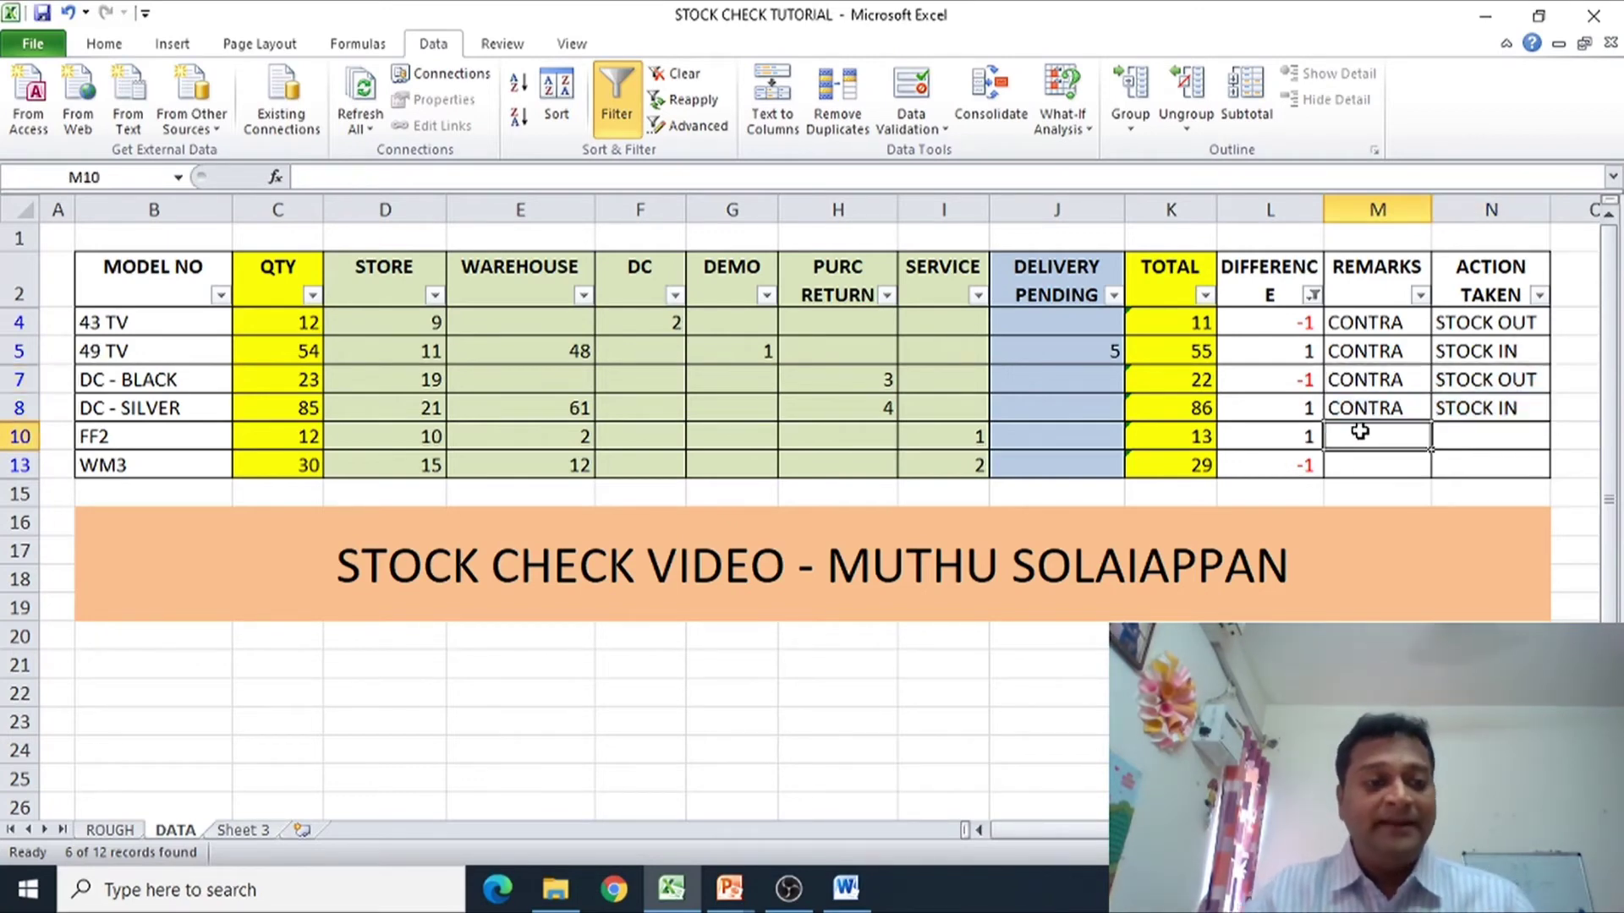
left_click(98, 437)
left_click(1385, 439)
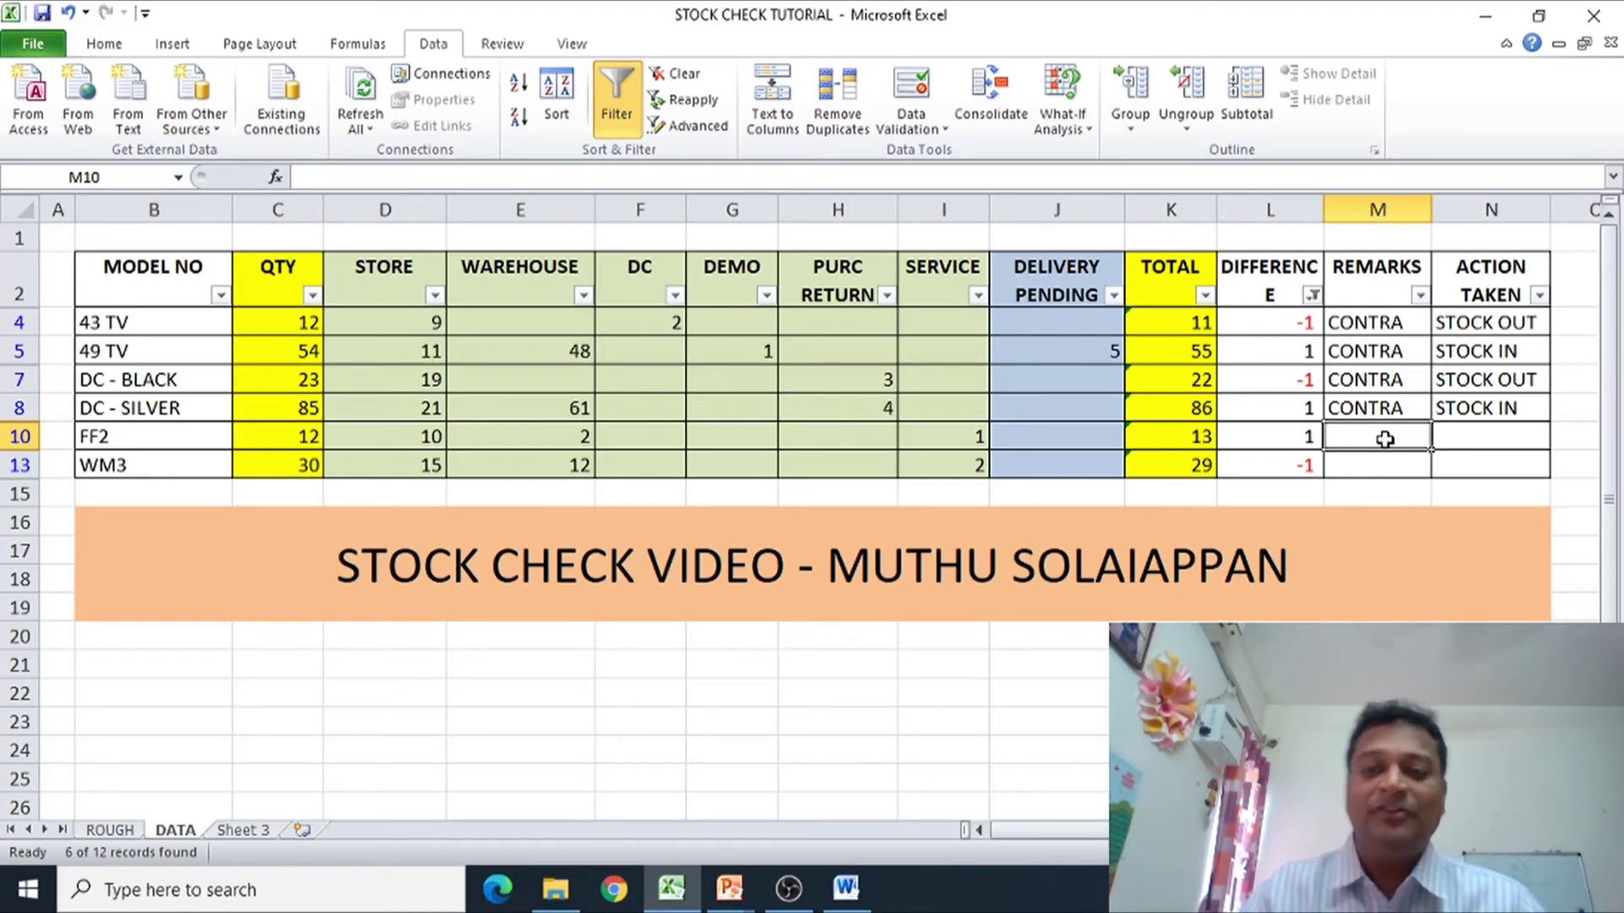
key("Left")
key("Left")
key("Left")
key("Left")
key("Left")
key("Left")
key("Left")
key("Left")
key("Left")
key("Left")
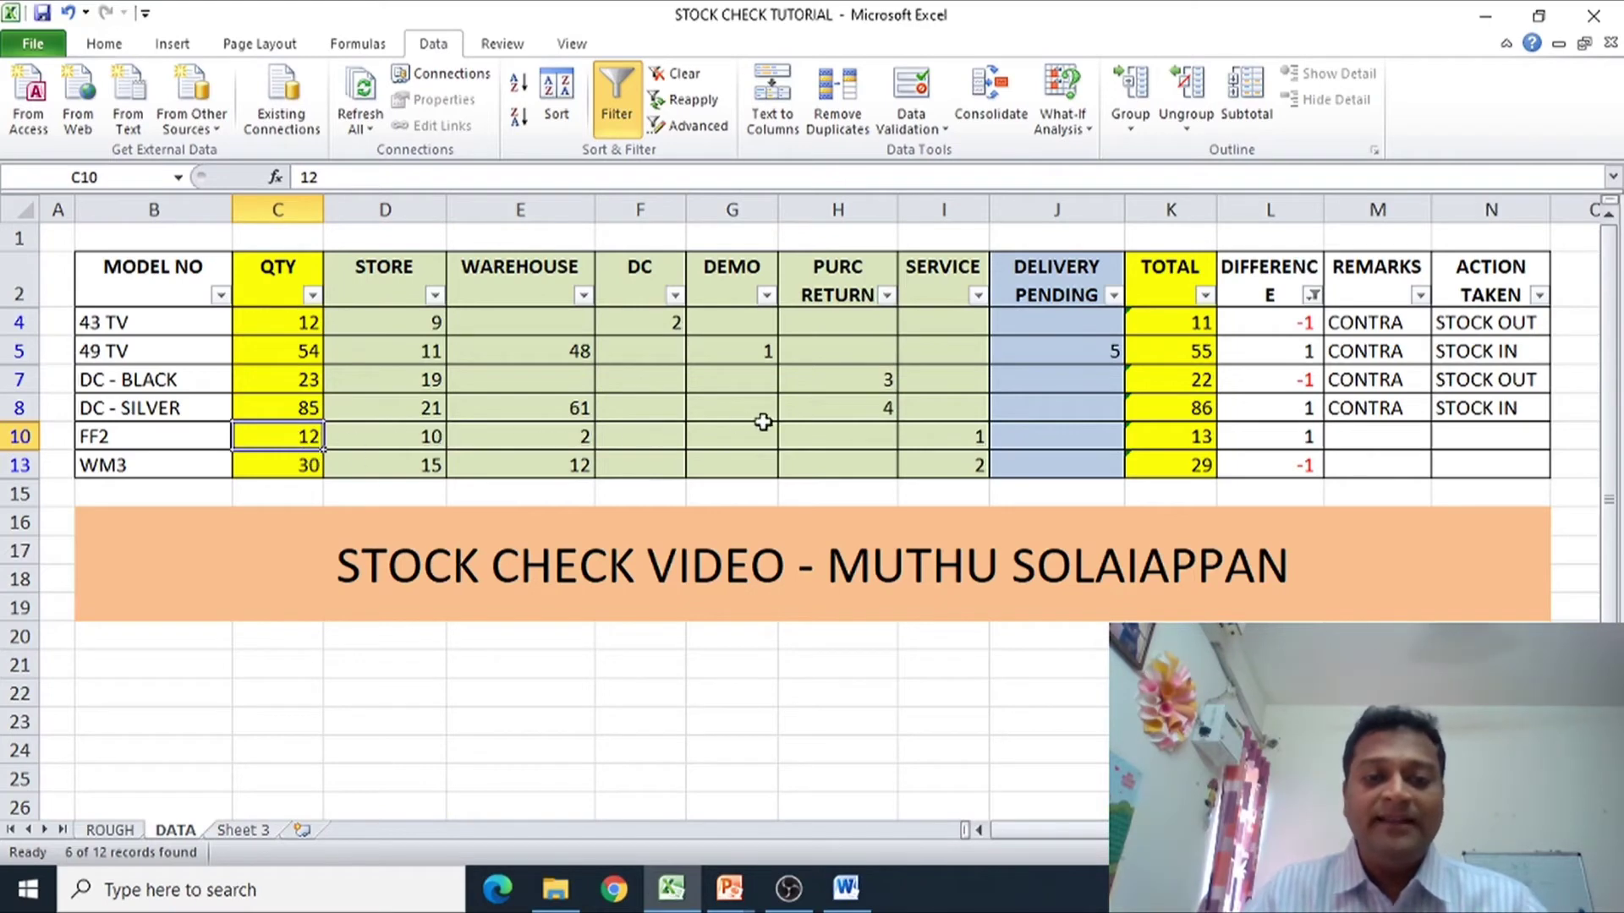
left_click(1200, 434)
- Enter the remark EXCESS for the FF2 row, in M10
left_click(1401, 445)
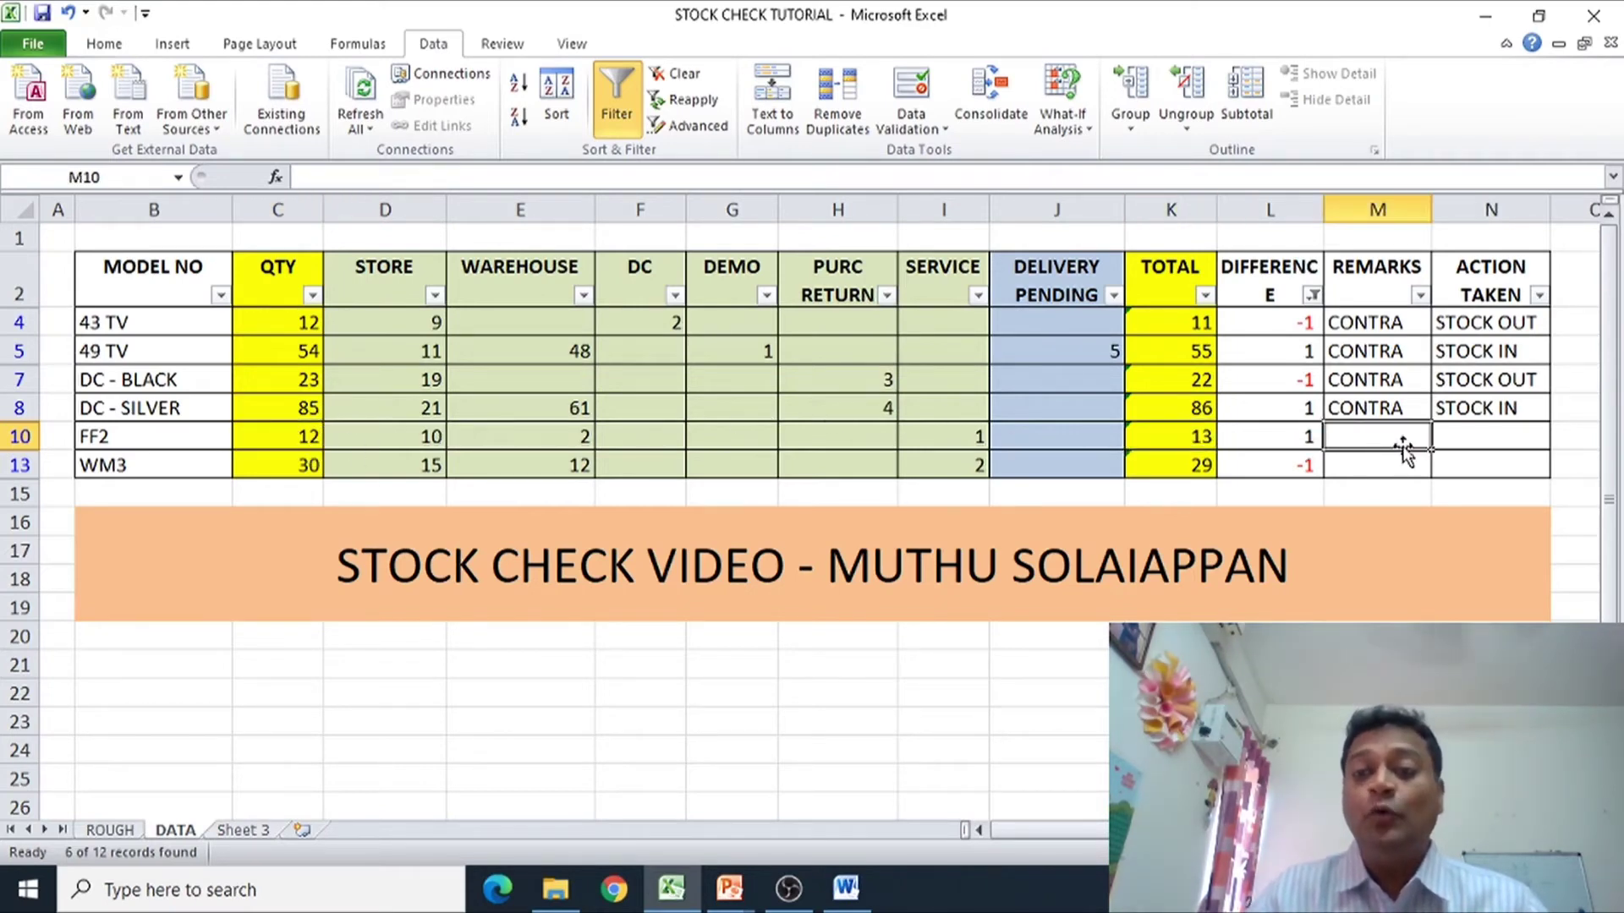
type("E")
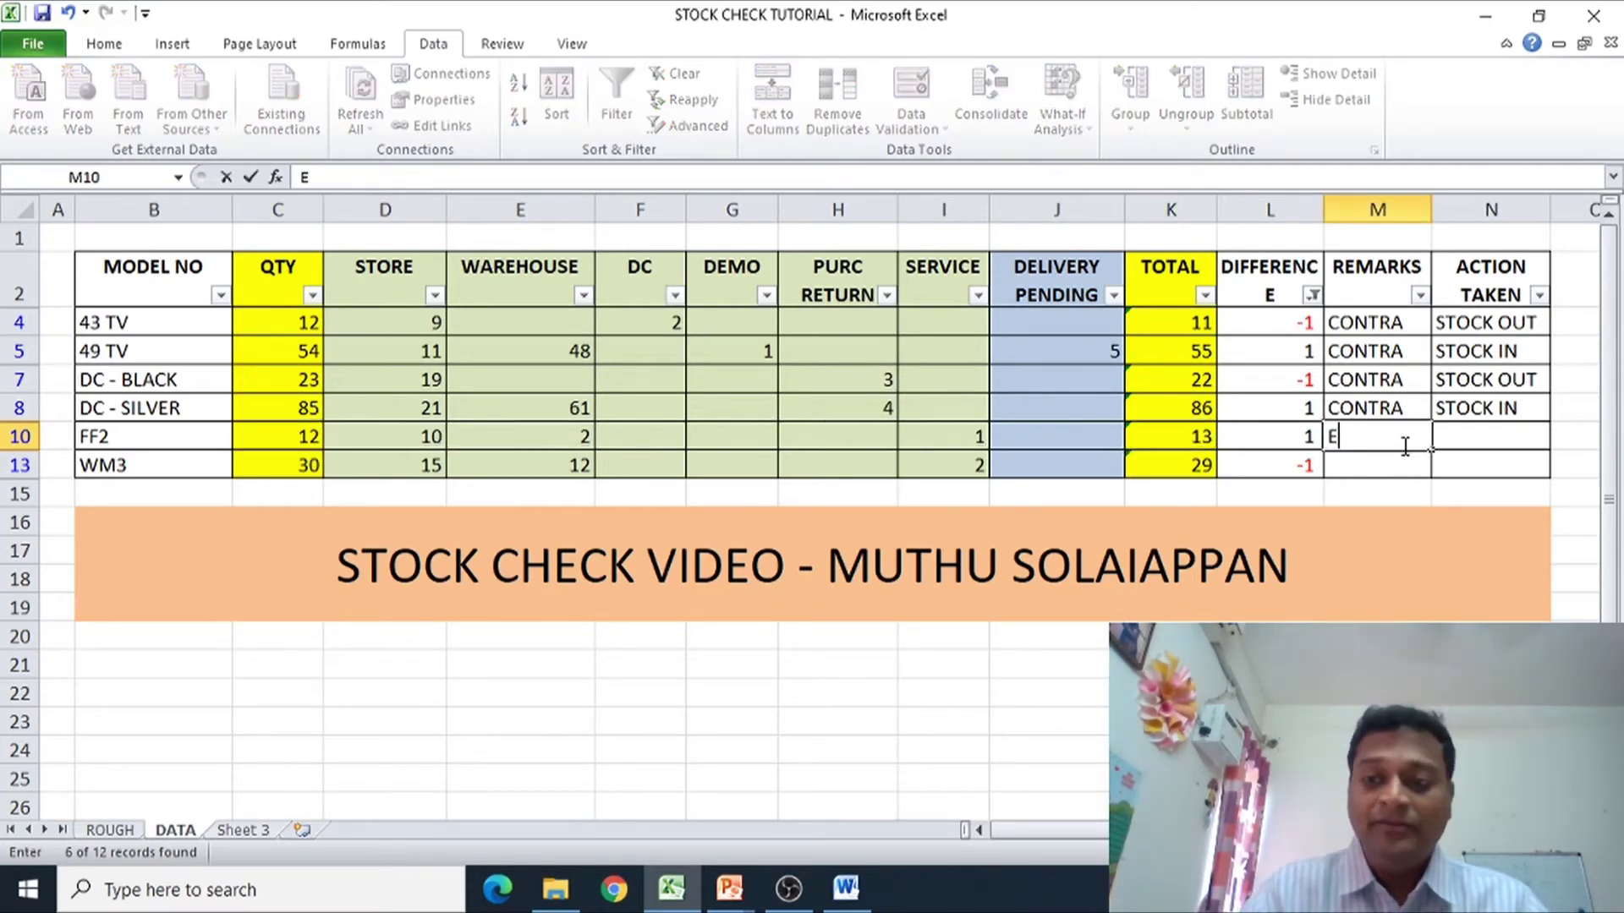
type("XCESS")
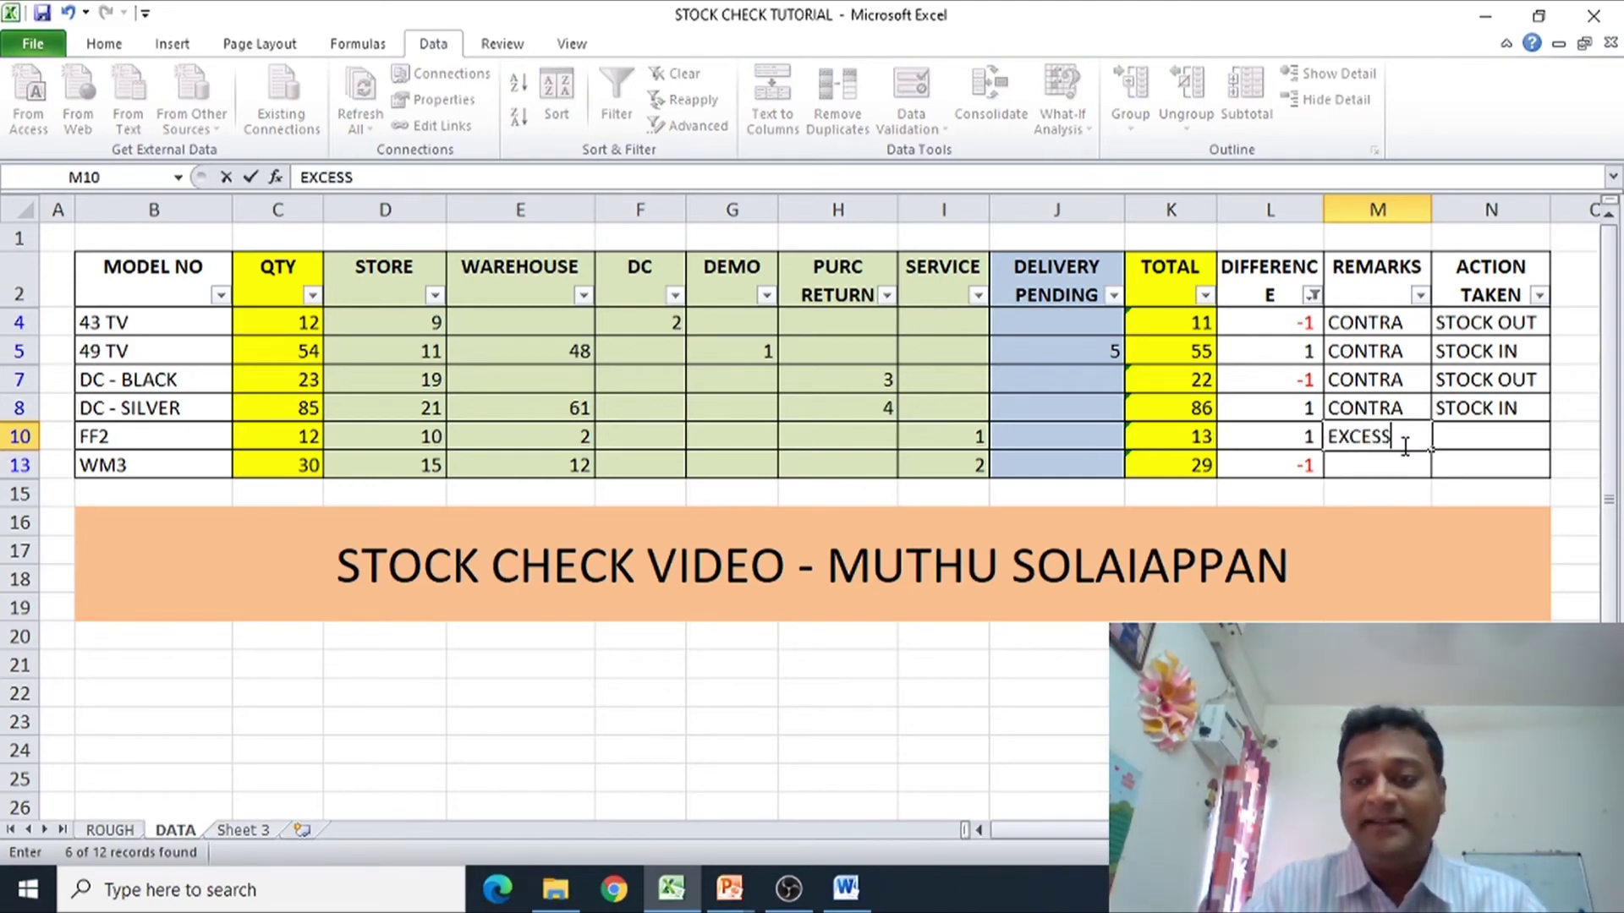
key("Return")
- Recheck the FF2 row's remark against its delivery pending, service, purchase return and other location counts
key("Up")
key("Left")
key("Left")
key("Left")
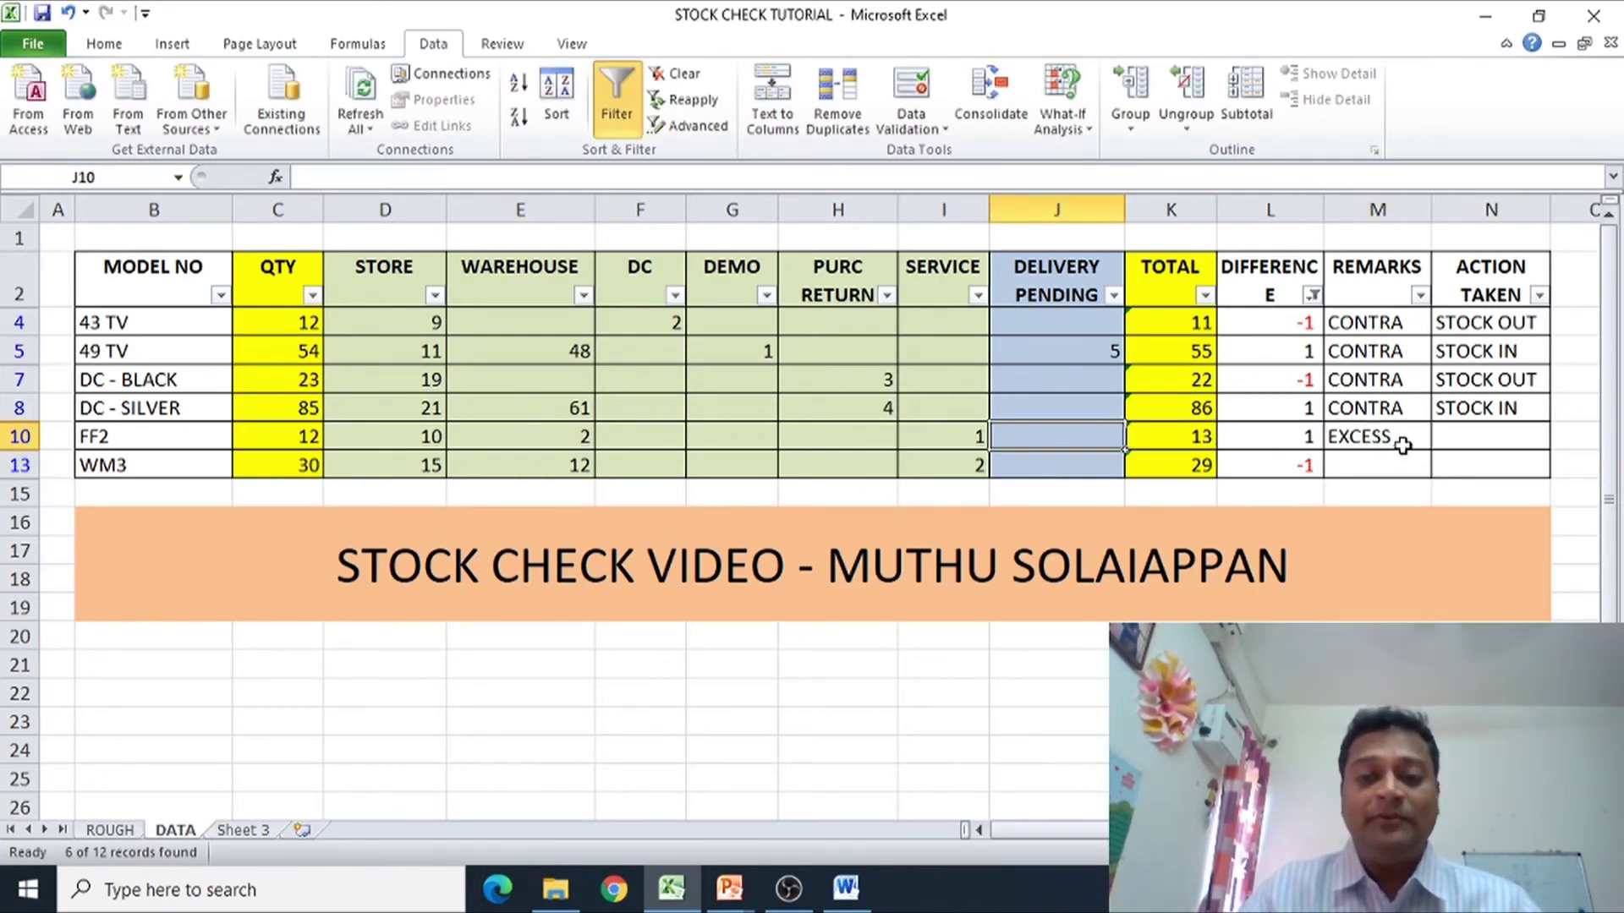
left_click(1343, 445)
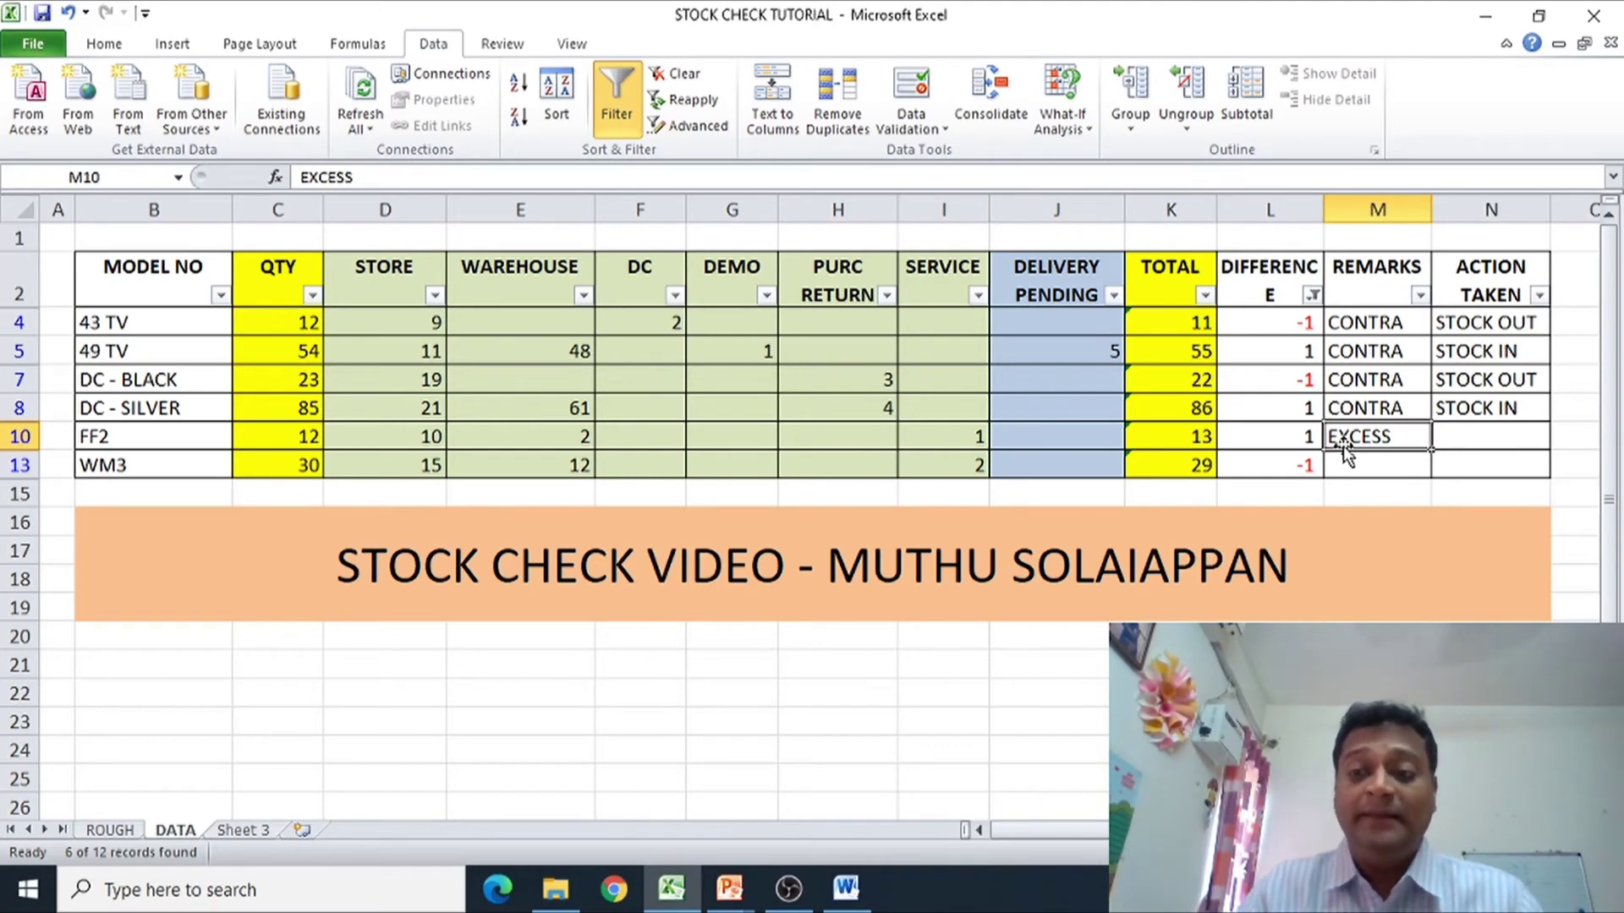
key("Right")
key("Left")
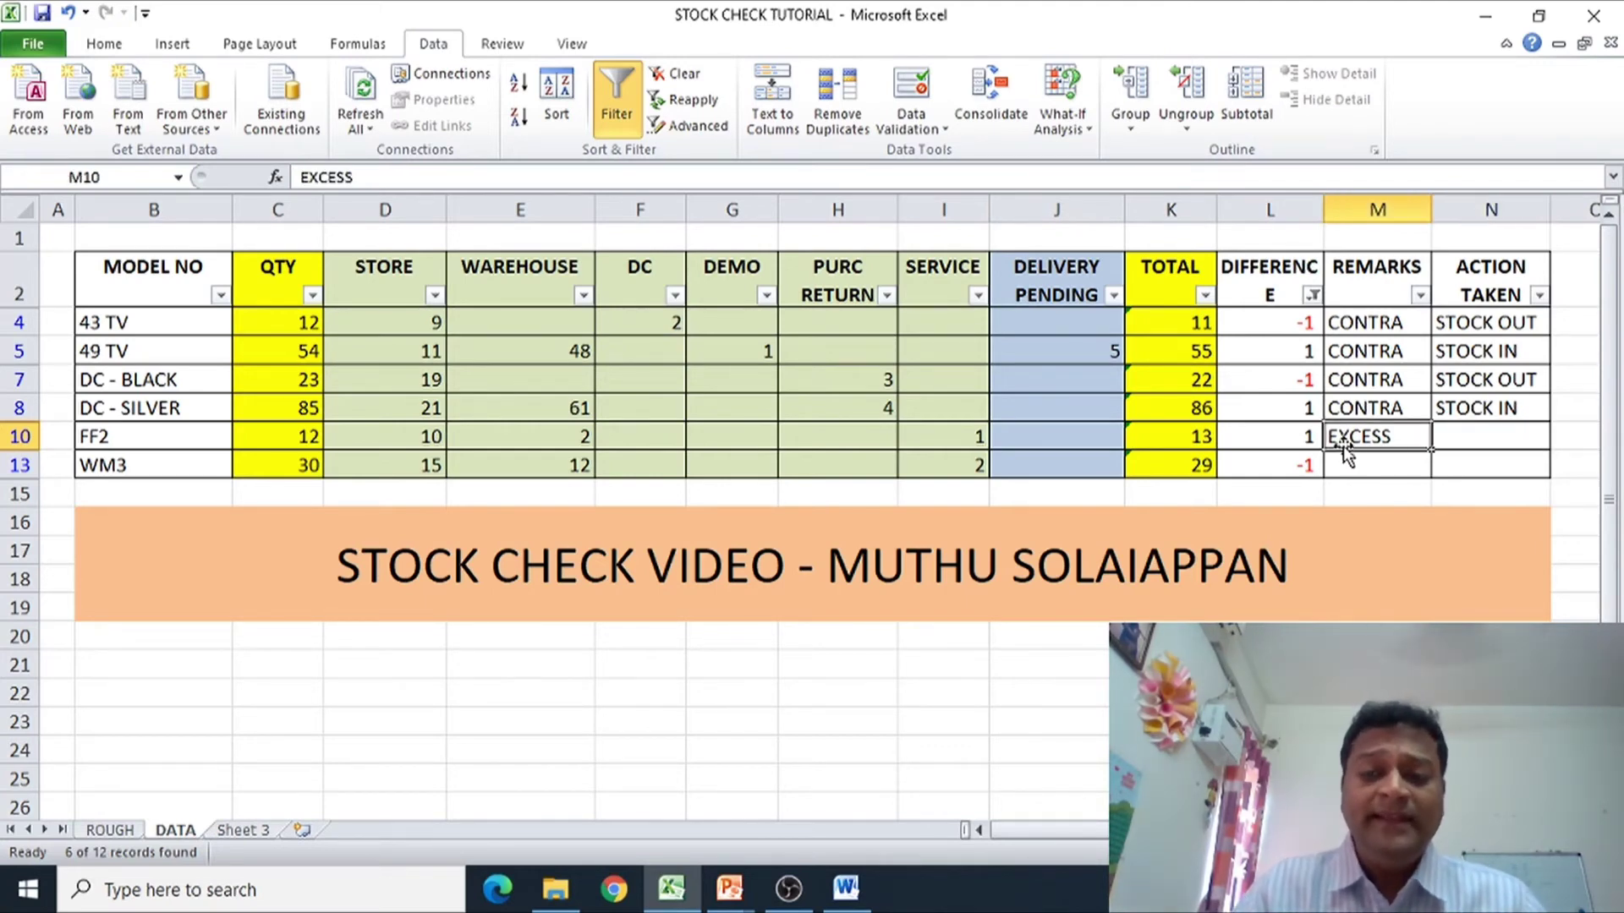
key("Left")
key("Left")
key("Left")
key("Left")
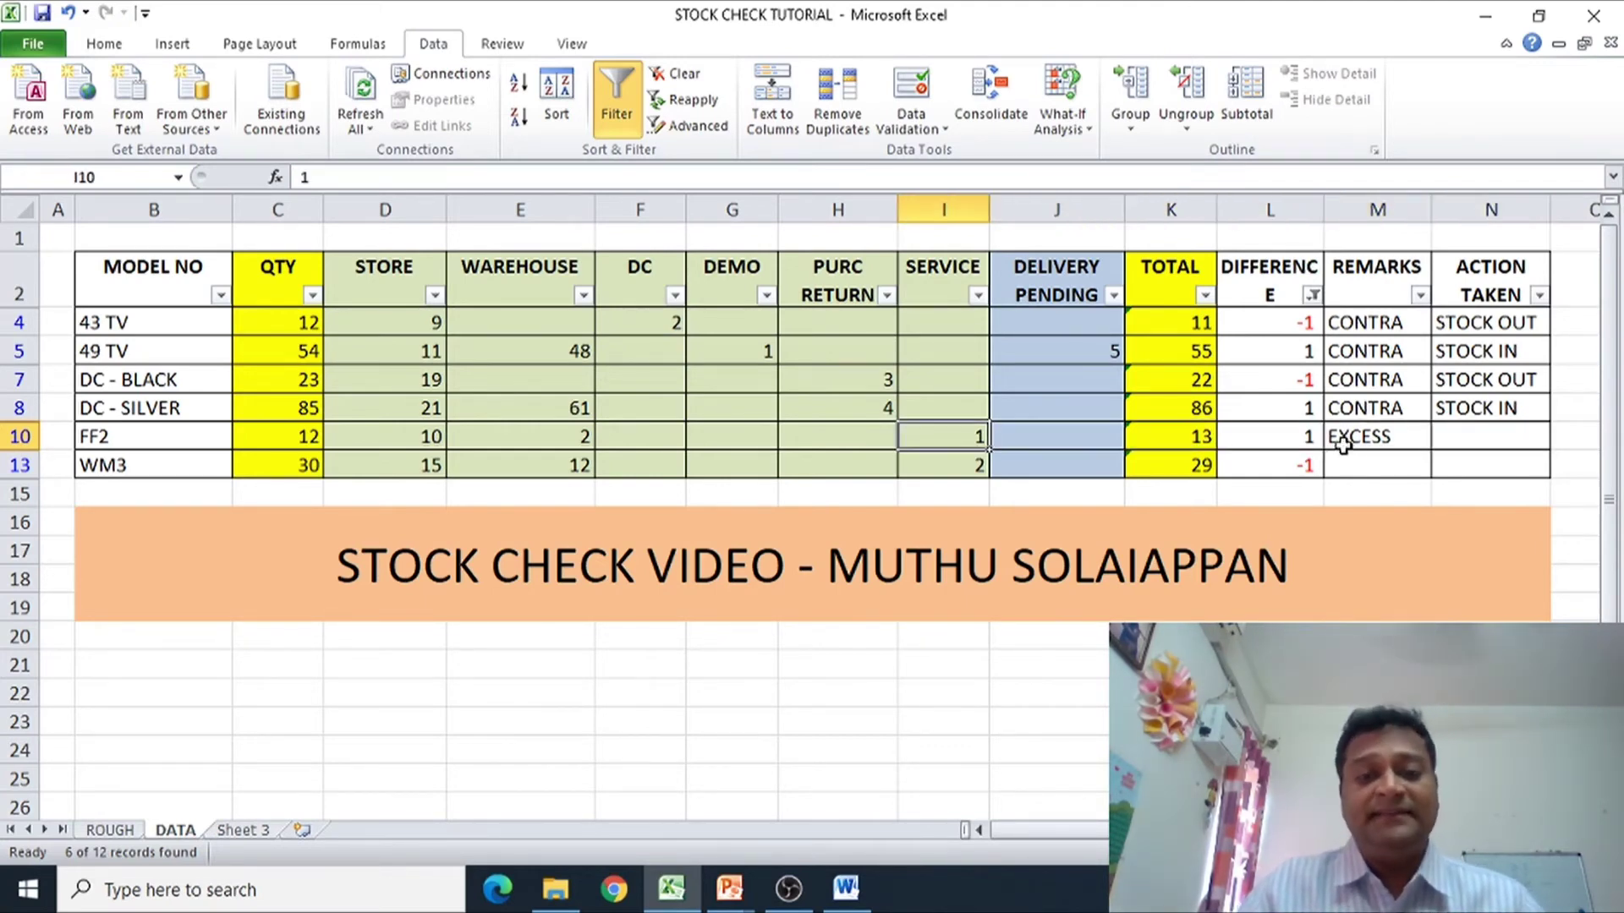
key("Left")
key("Left")
key("Left")
key("Left")
key("Right")
key("Right")
key("Right")
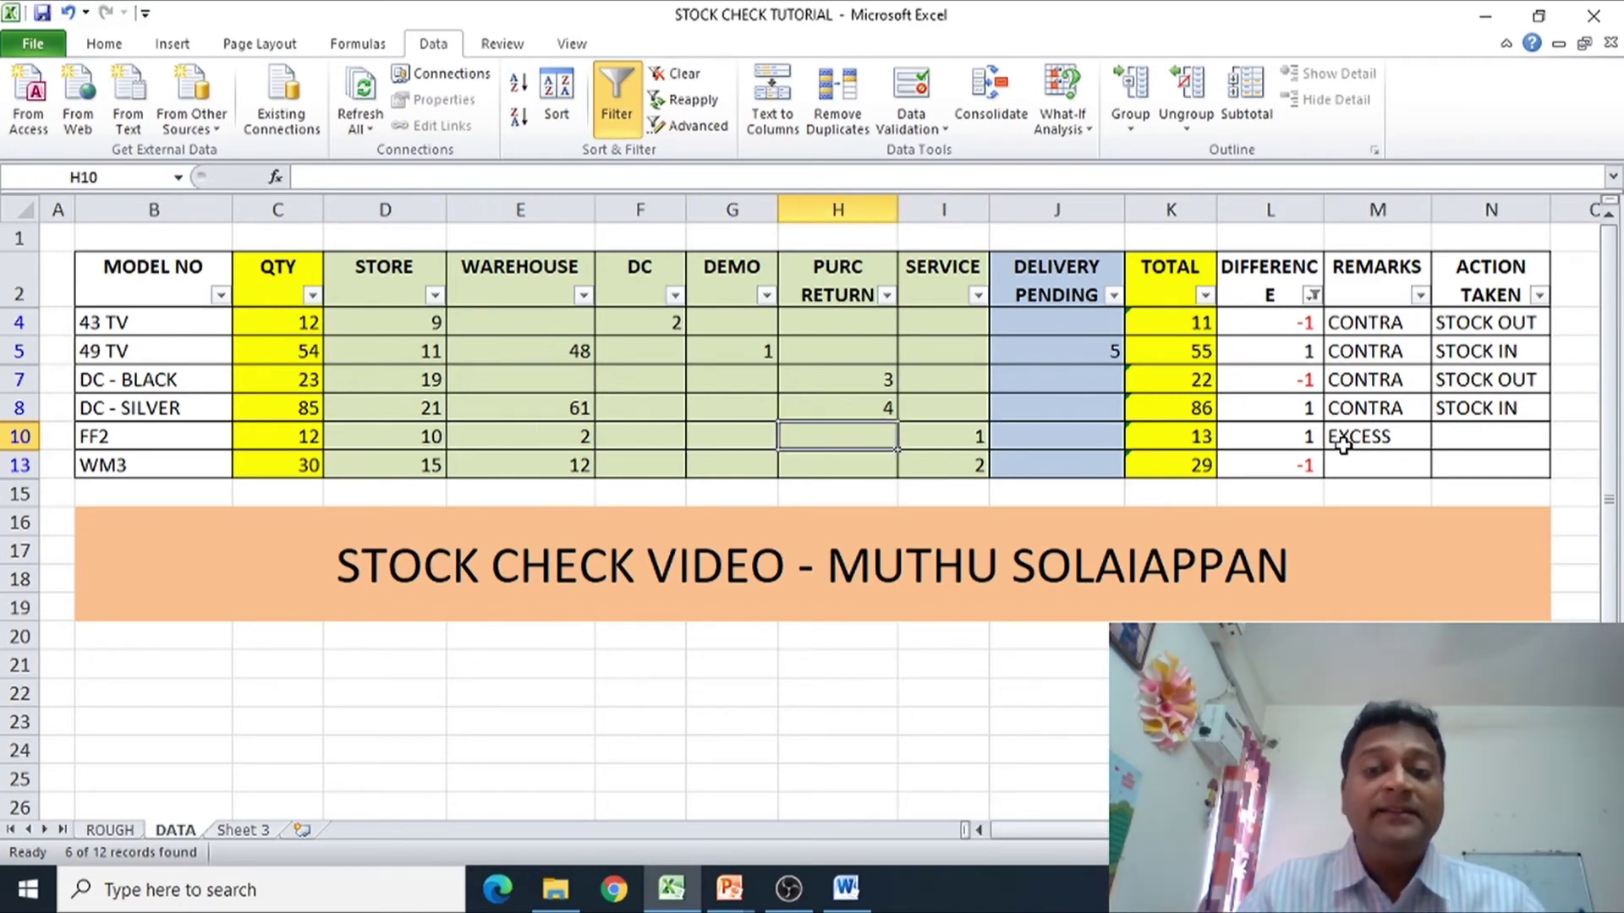
- Compare the FF2 row's difference and total with its system quantity in C10
key("Right")
key("Right")
key("Right")
key("Right")
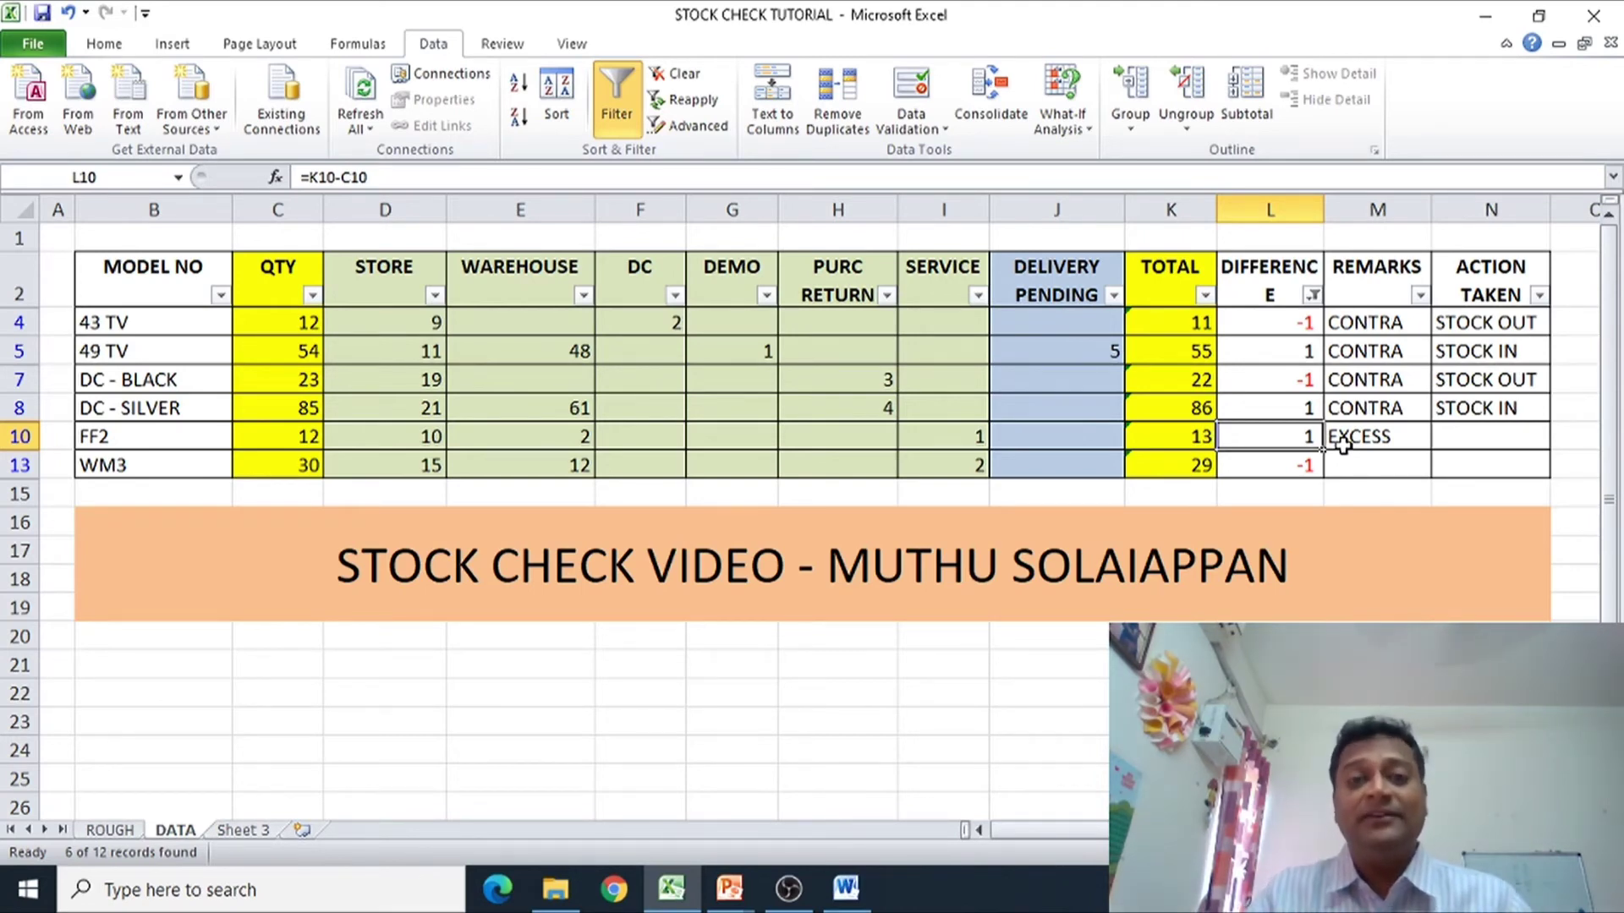
key("Left")
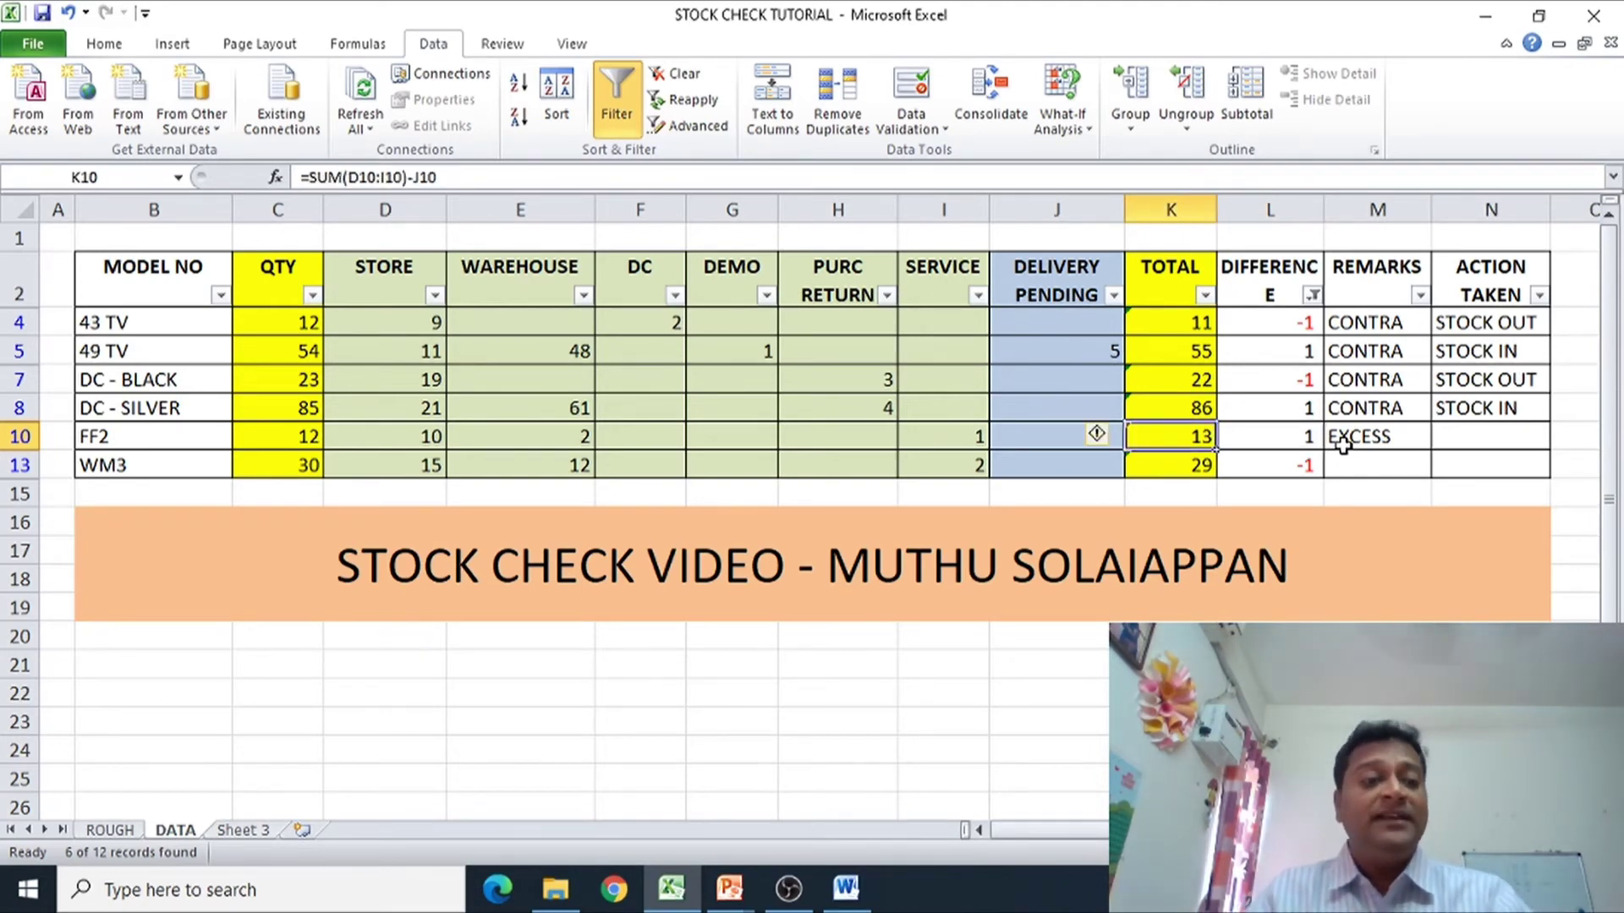
key("Left")
key("Left")
key("Left")
key("Left")
key("Left")
key("Left")
key("Left")
key("Left")
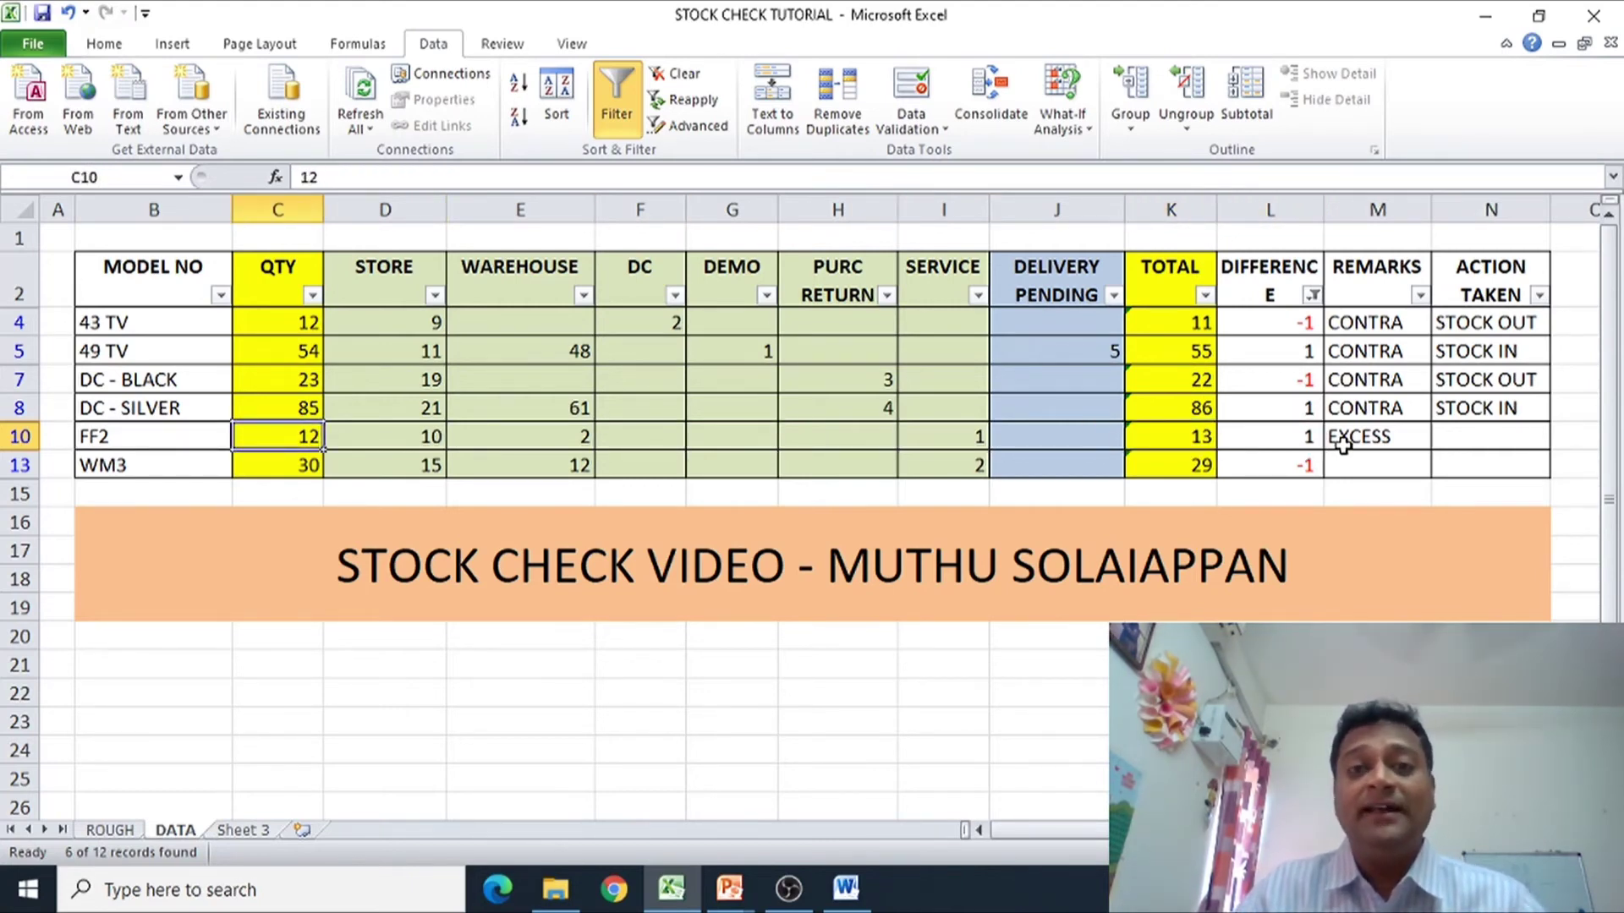
- Record the action taken for the FF2 row as STOCK IN, in N10
key("Right")
key("Right")
key("Right")
key("Right")
key("Right")
key("Right")
key("Right")
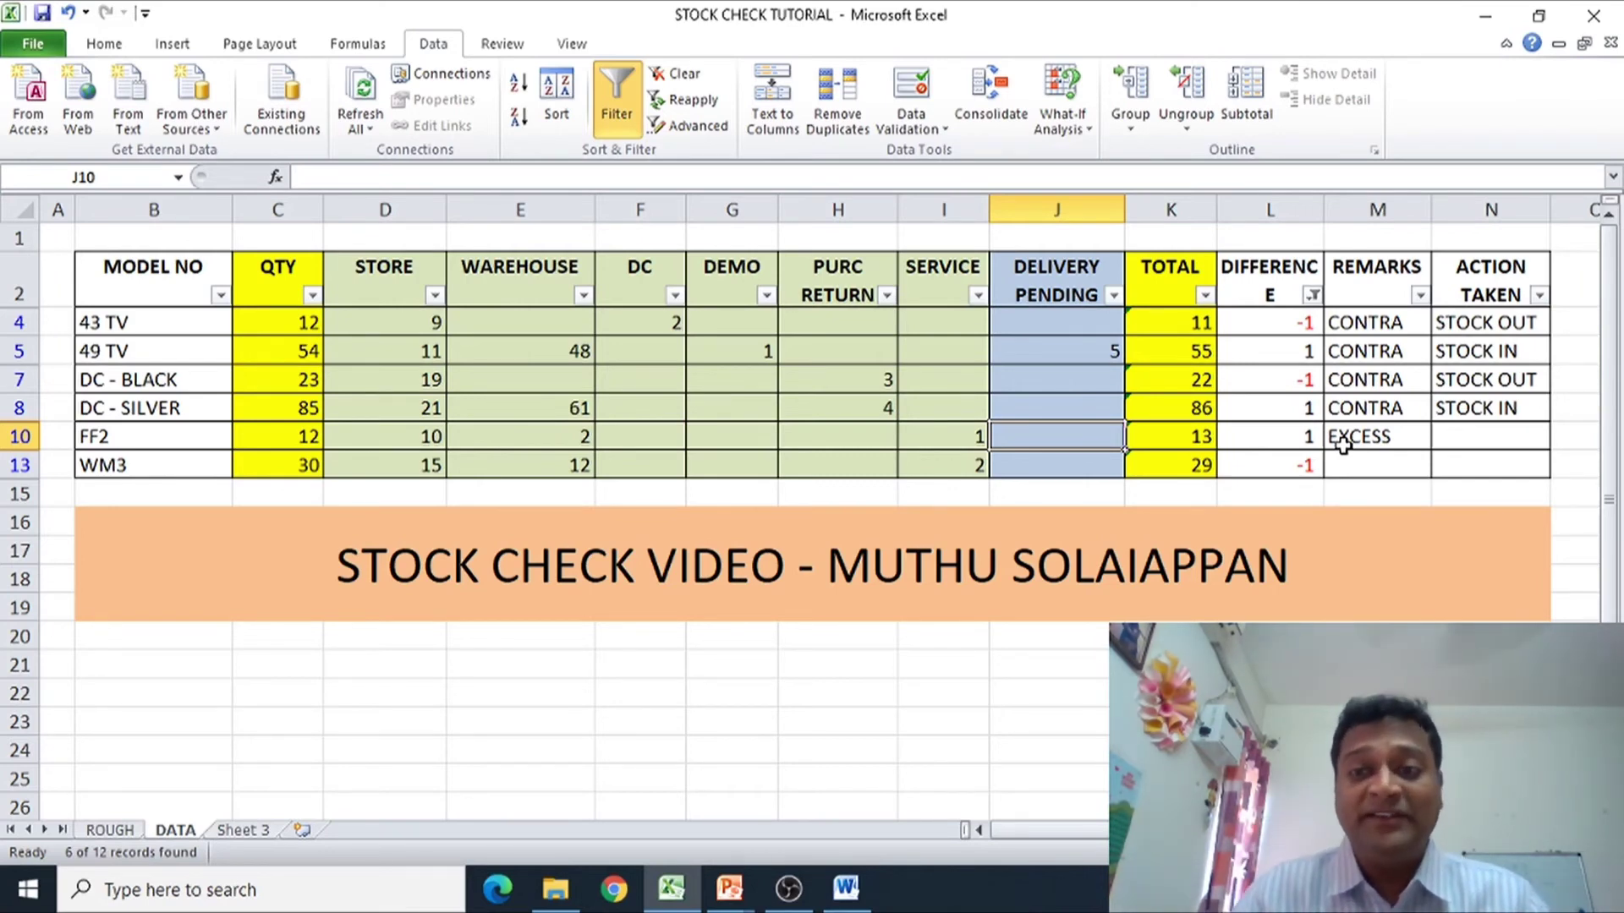
key("Right")
key("Right")
key("Right")
key("Right")
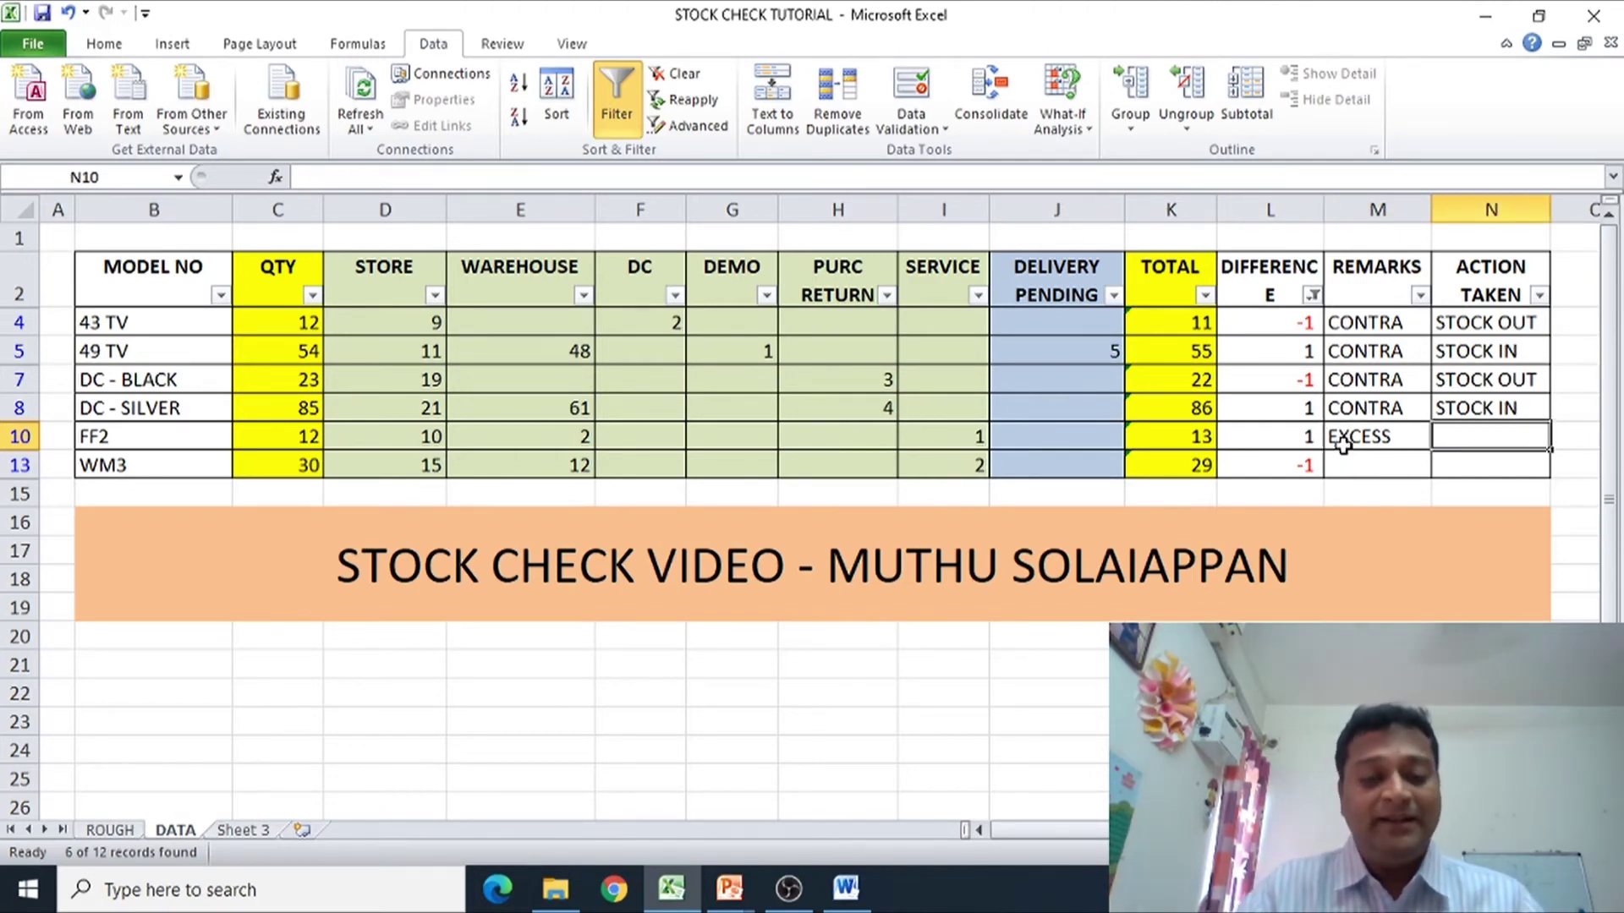
key("Down")
key("Up")
type("STOC")
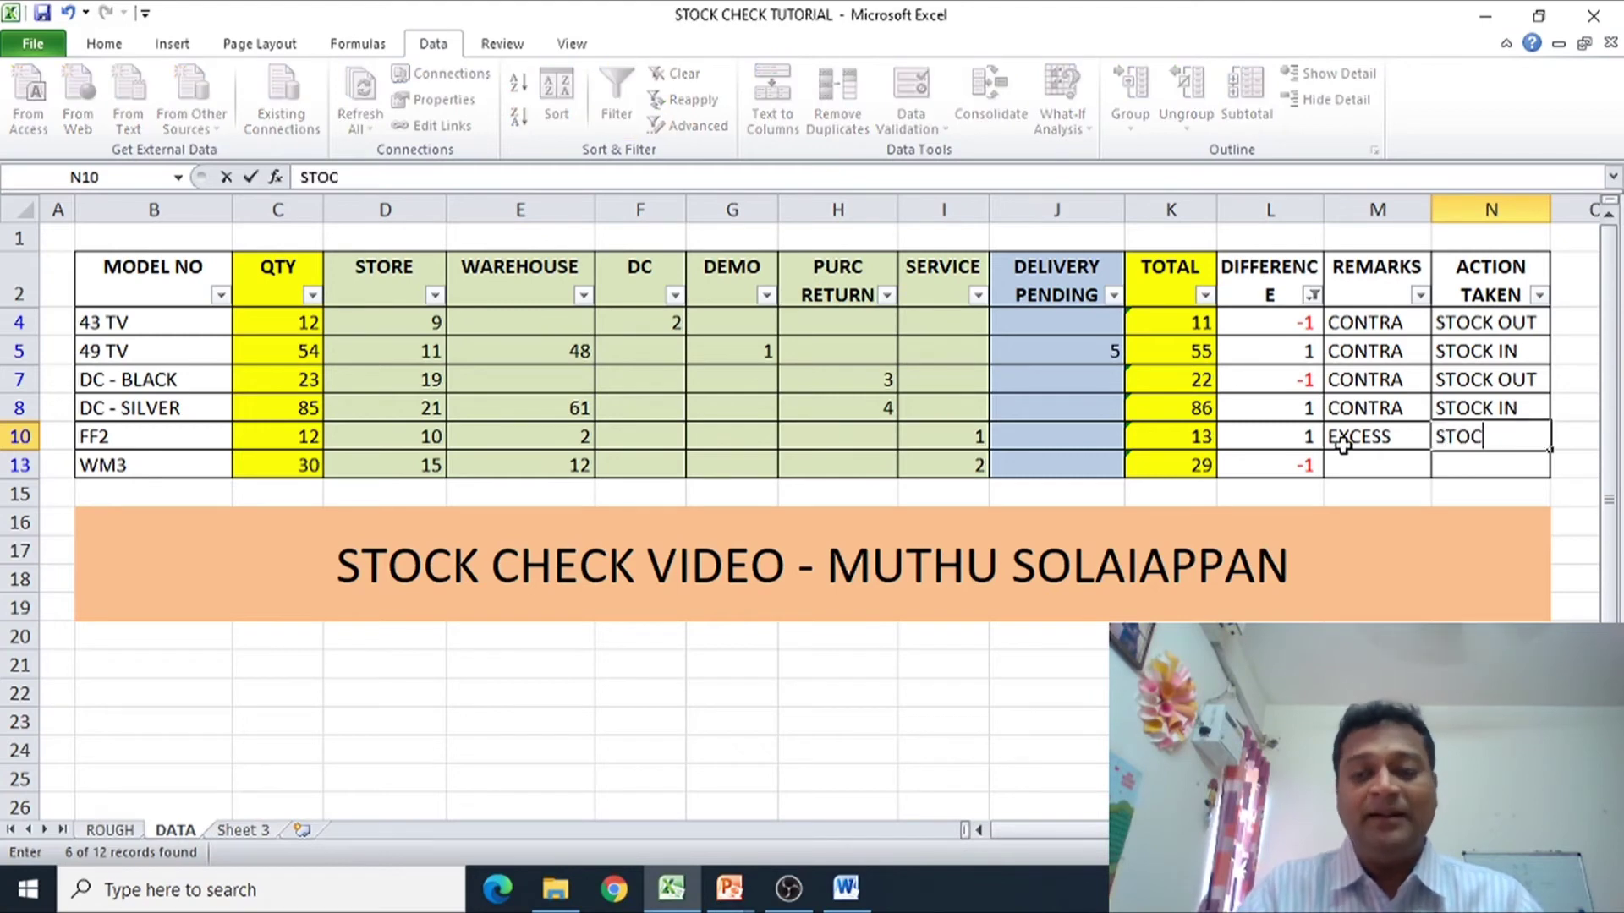
key("BackSpace")
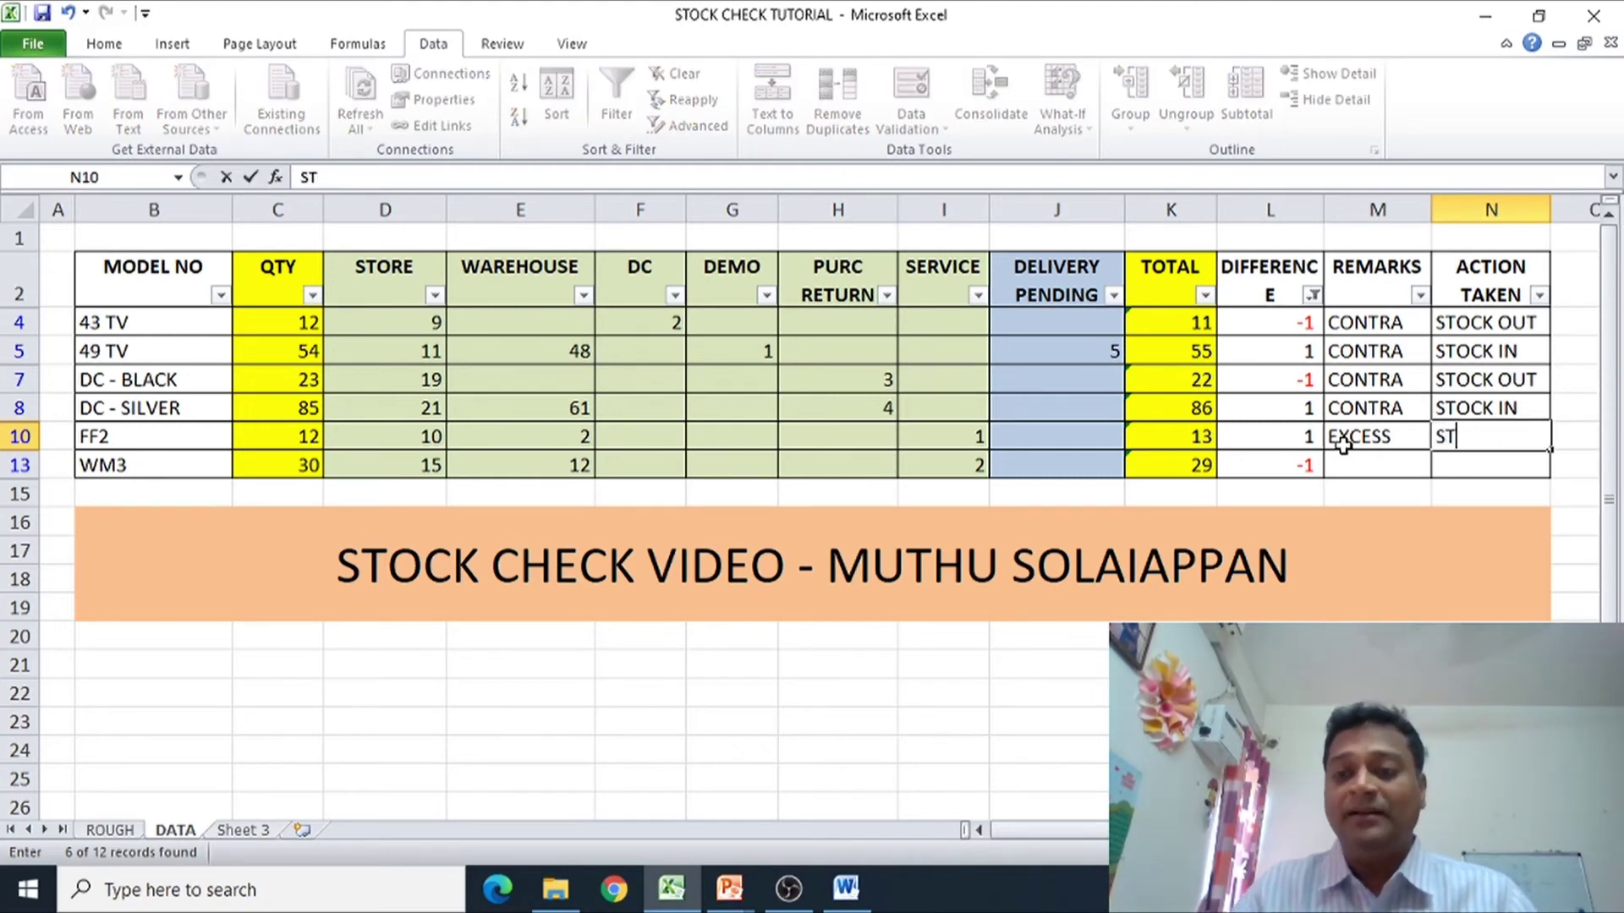
type("OCK IN")
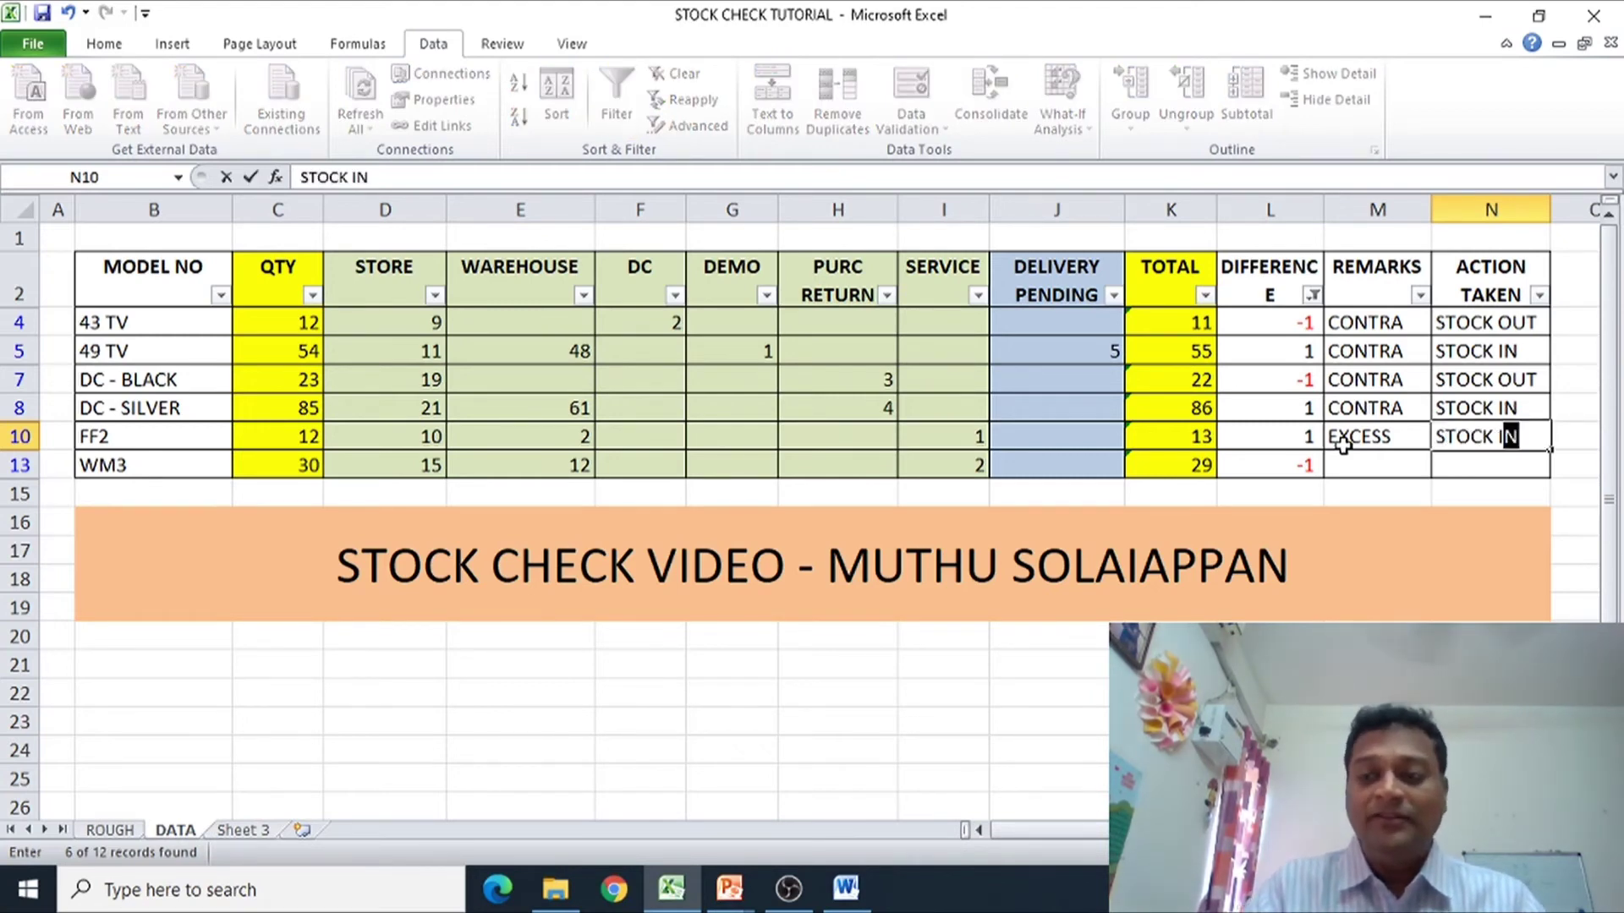
key("Return")
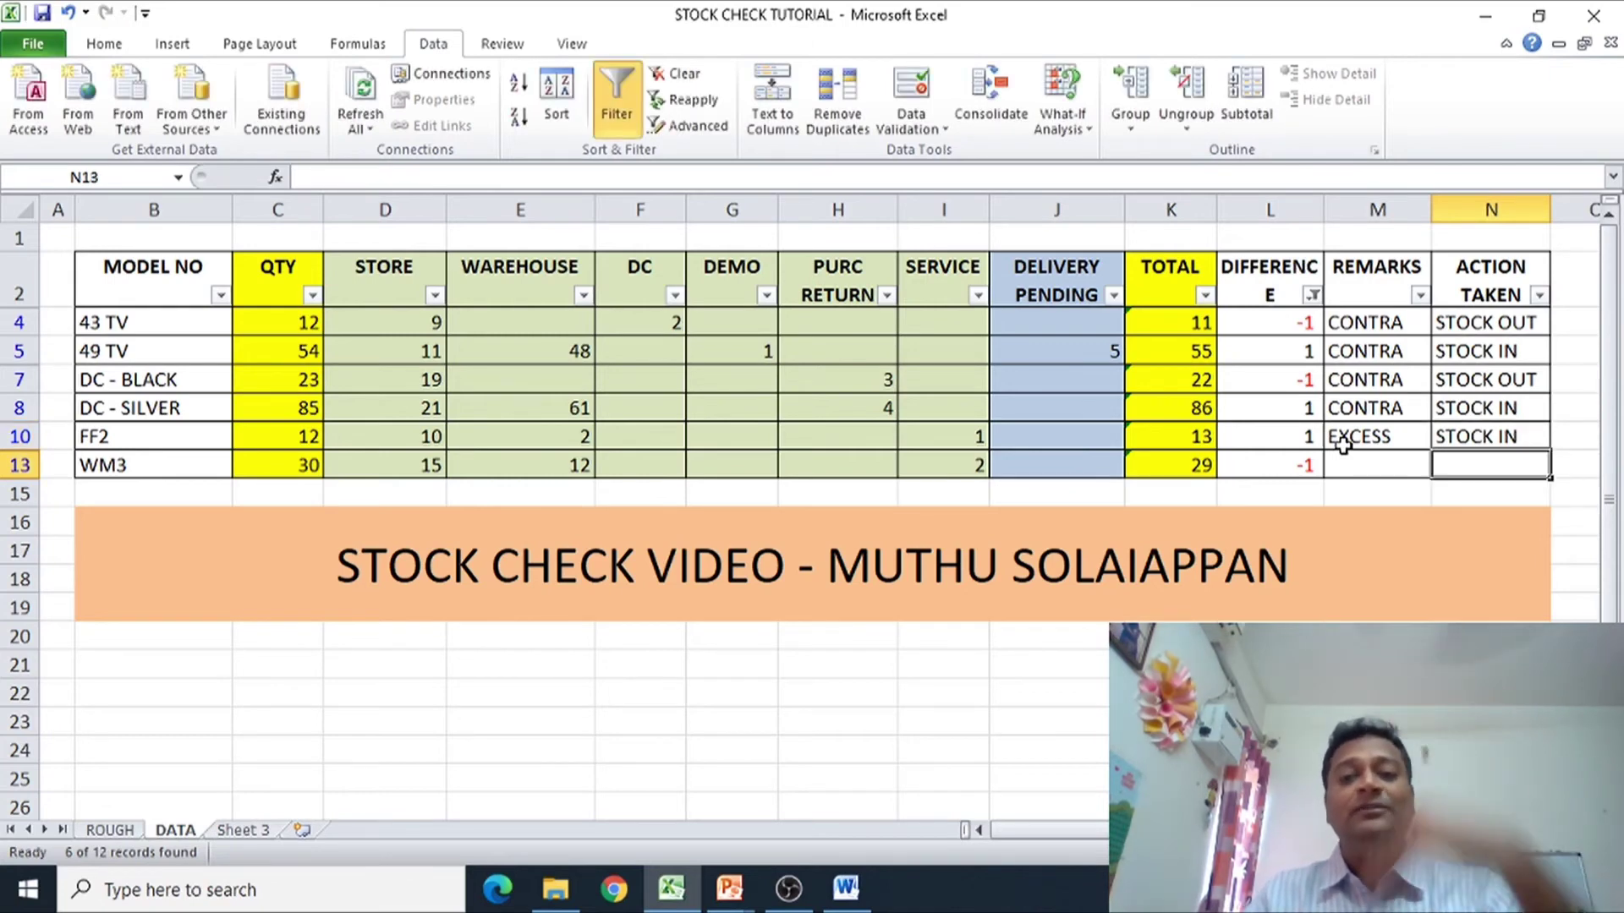
- Examine the WM3 row, comparing its system quantity with the total and the difference
key("Left")
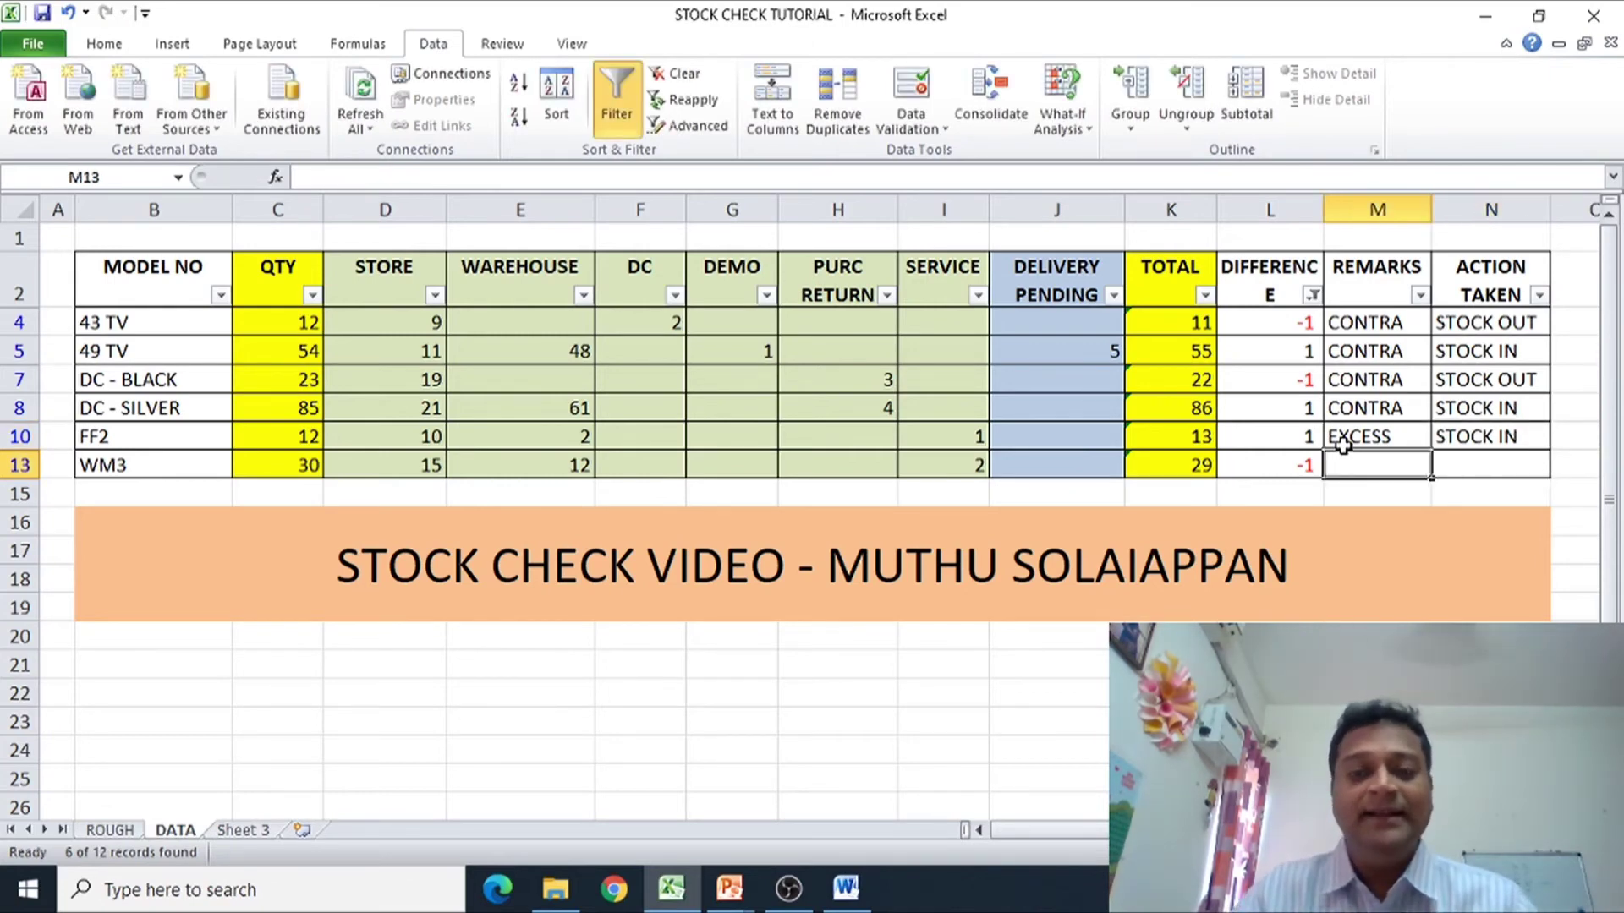
key("Left")
key("Left")
key("Left")
key("Left")
key("Left")
key("Left")
key("Left")
key("Left")
key("Left")
key("Left")
key("Left")
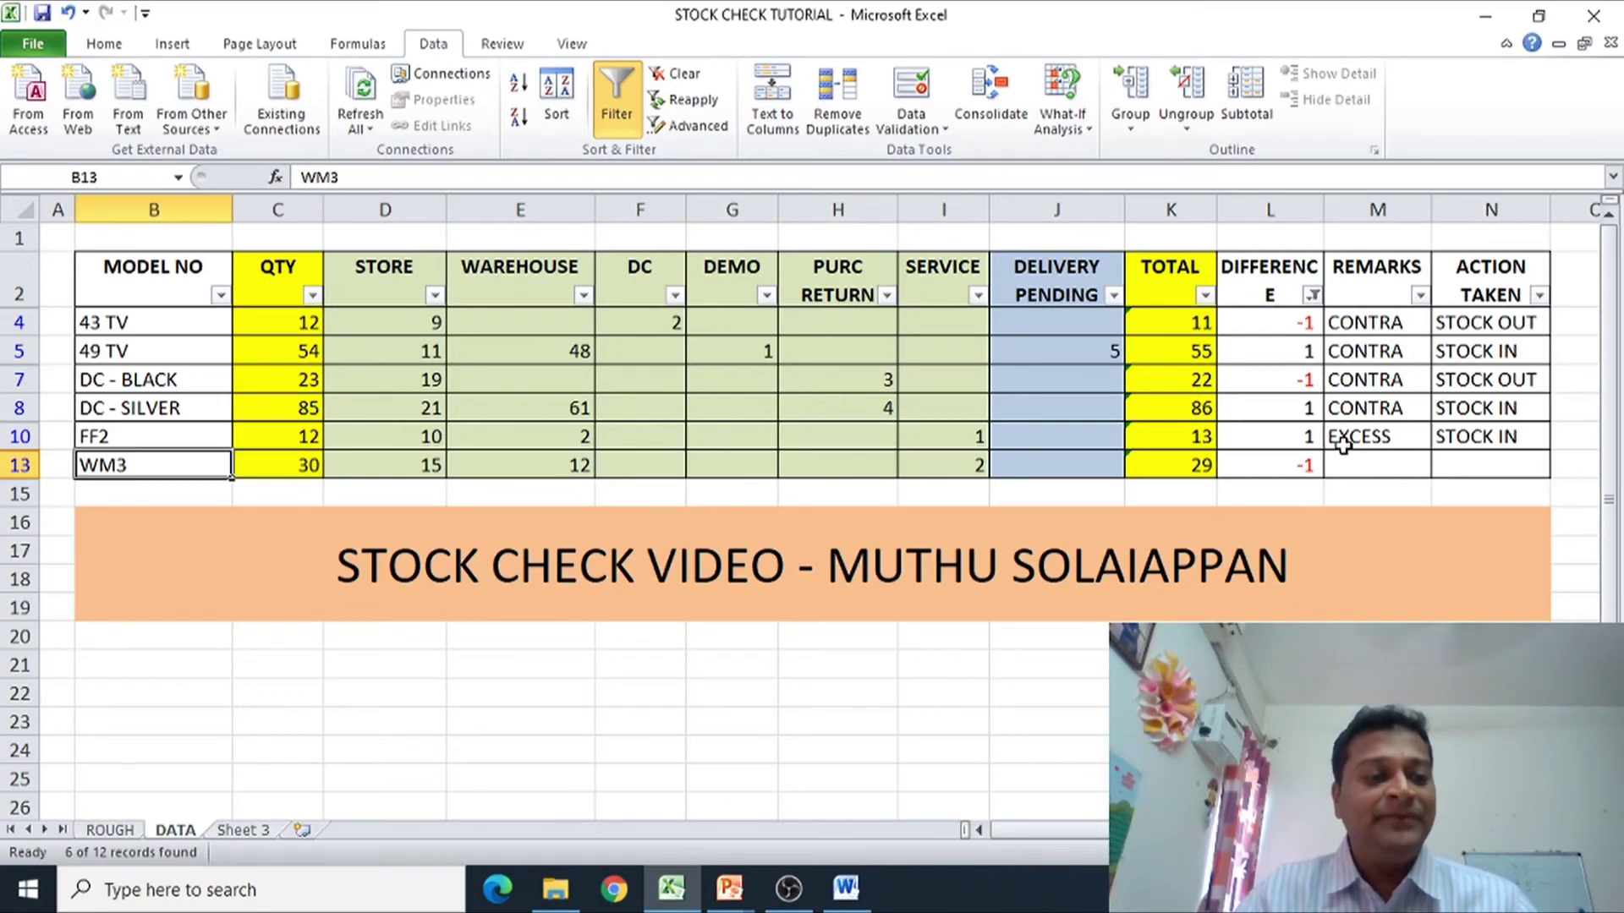
left_click(259, 466)
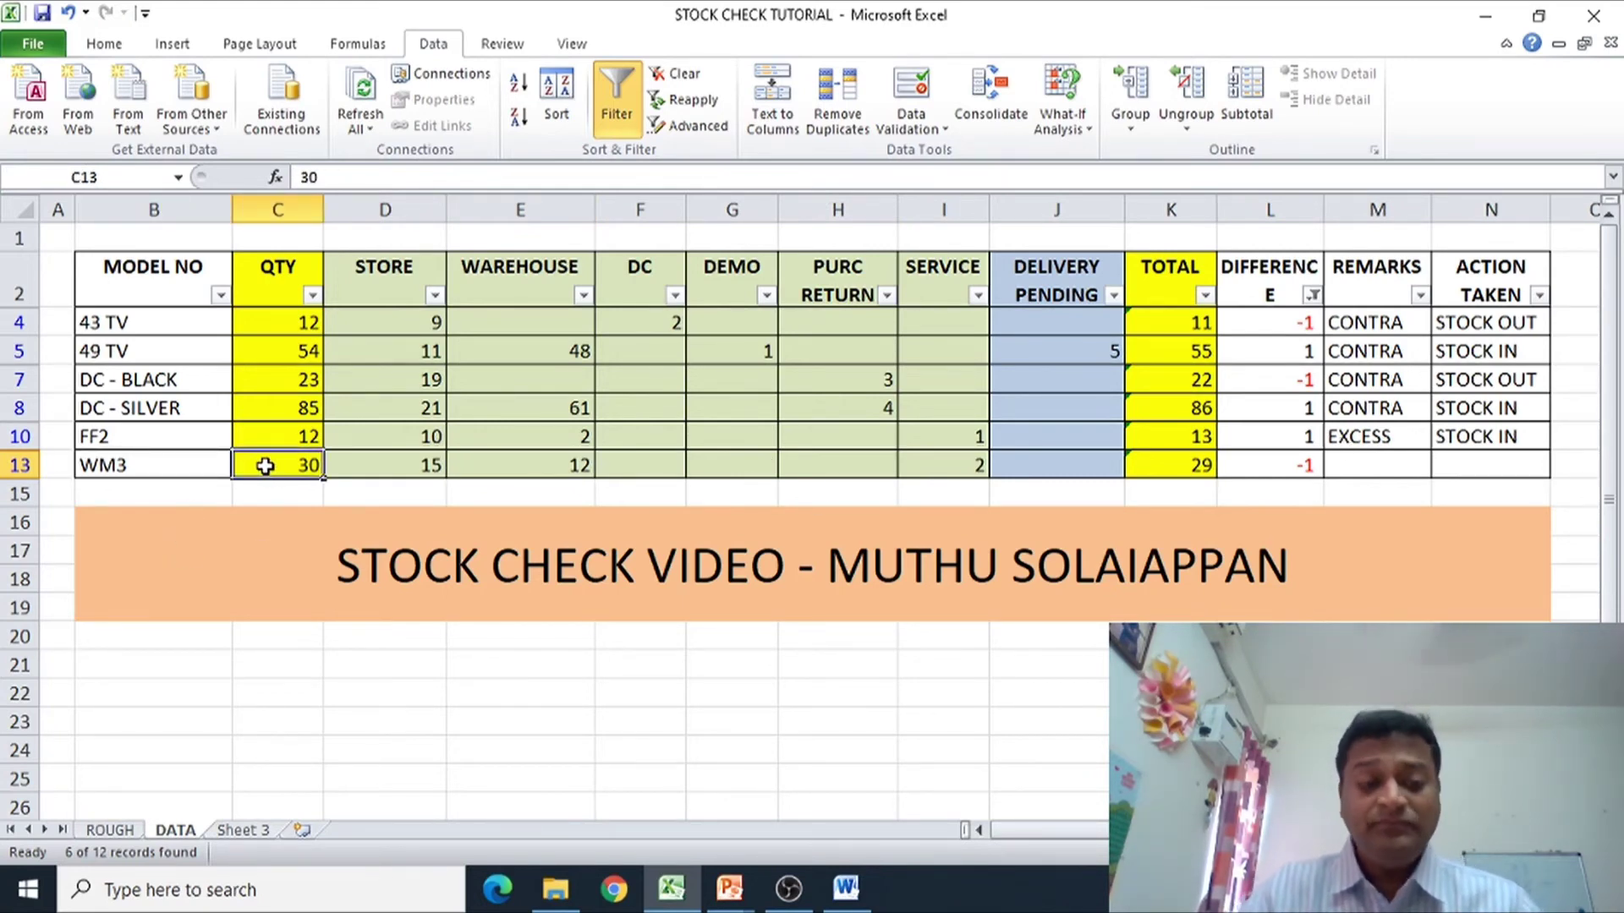
left_click(1198, 459)
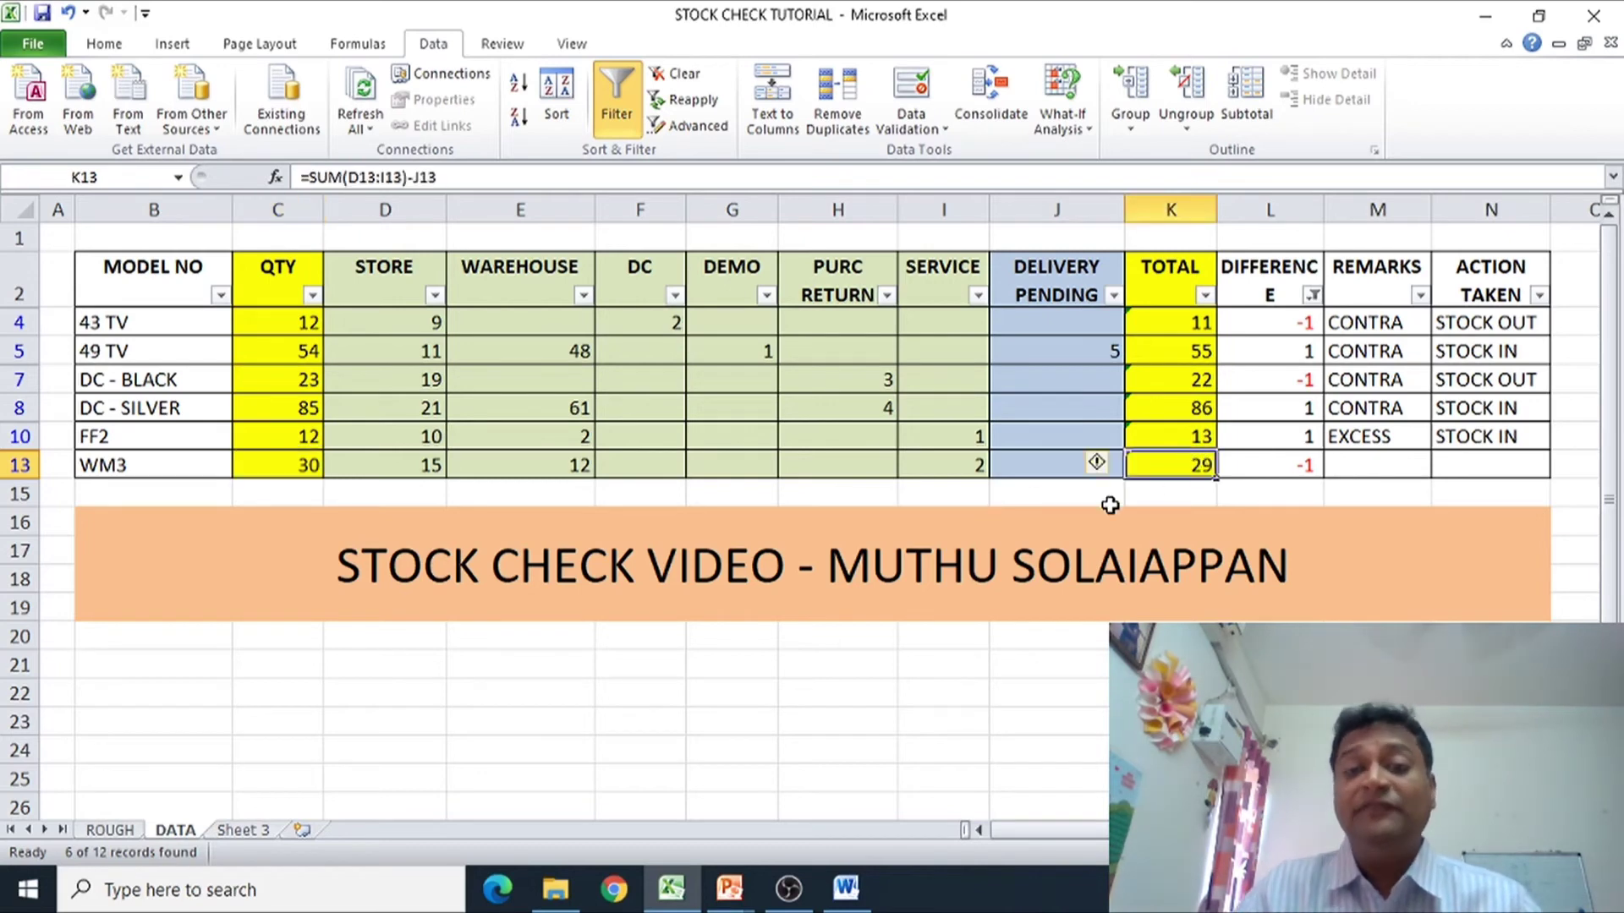
left_click(1287, 473)
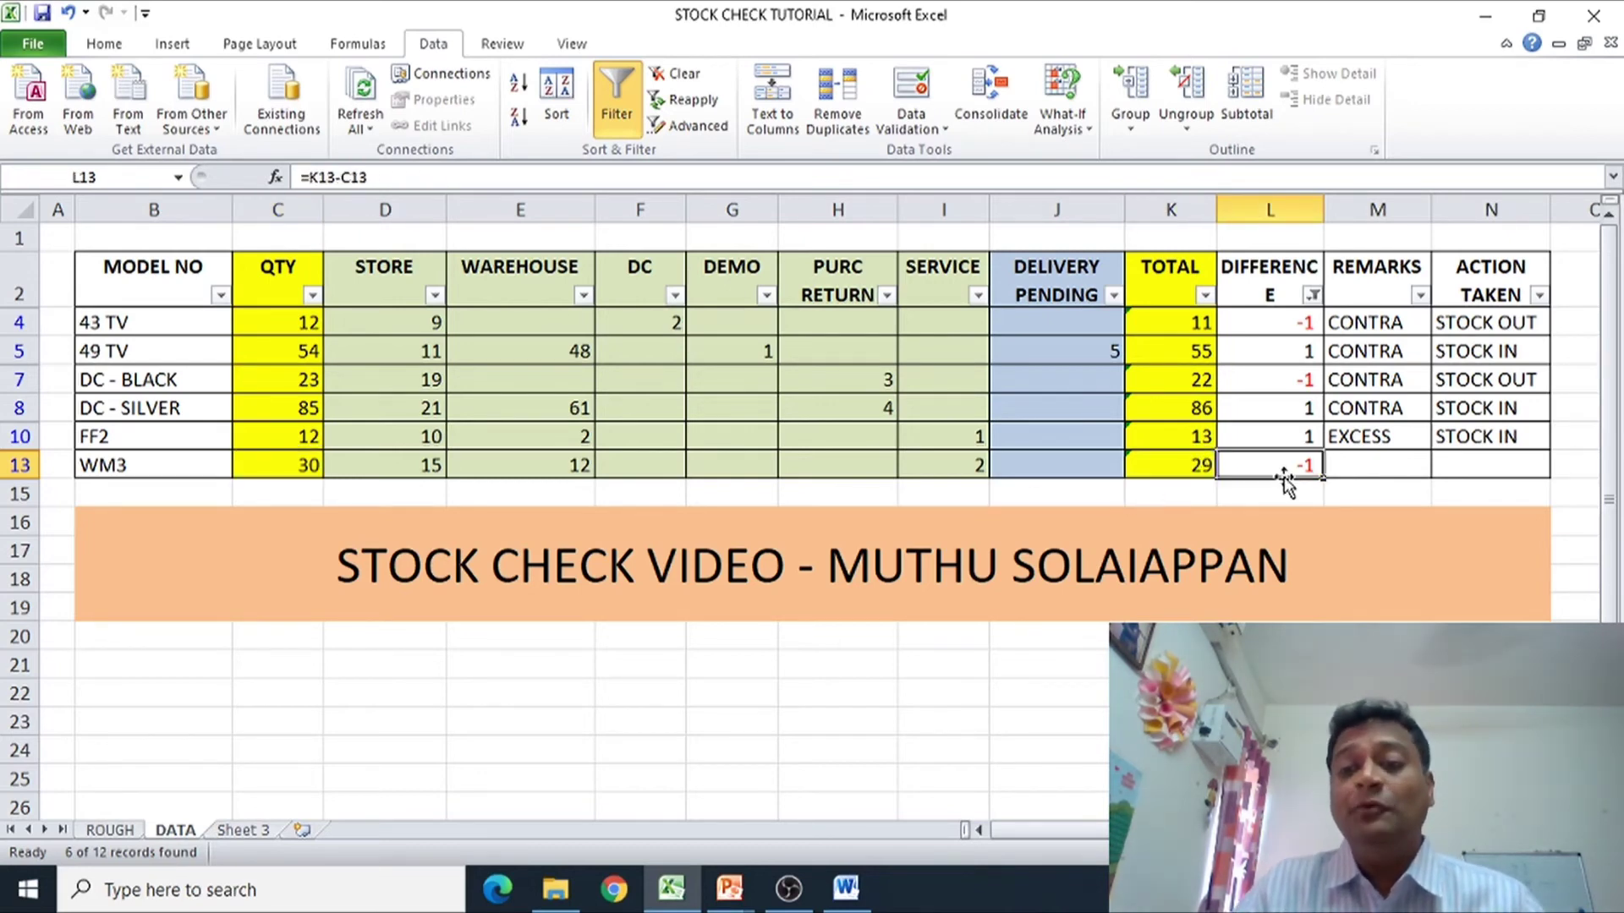
- Enter the remark SHORTFALL for the WM3 row, in M13
left_click(1380, 469)
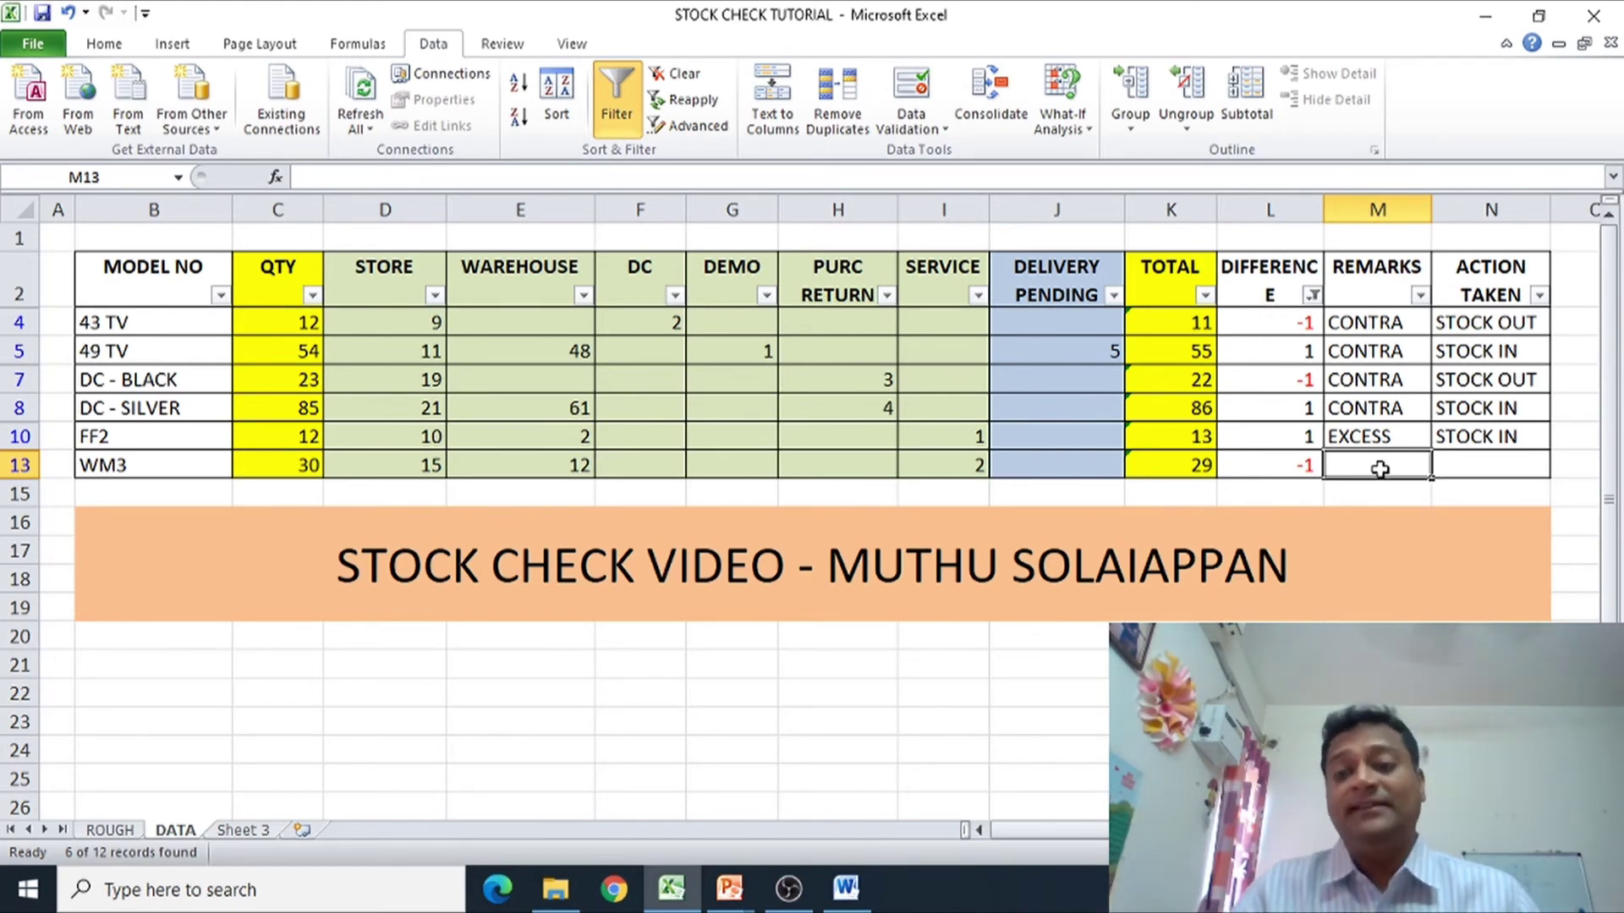
type("SHORT")
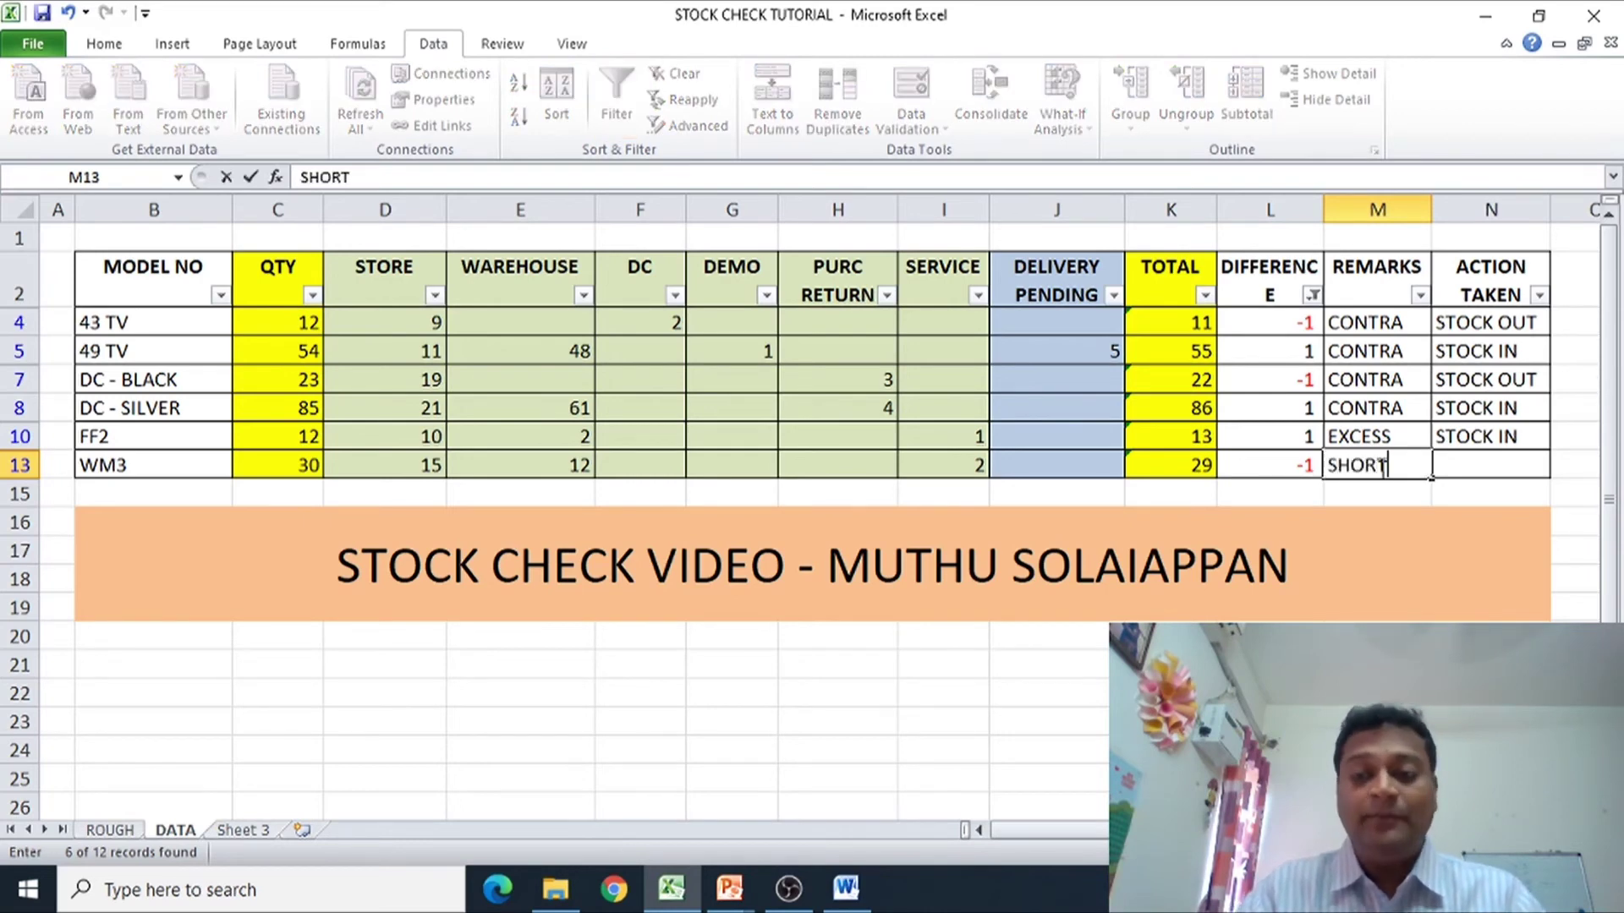
type("FALL")
key("Return")
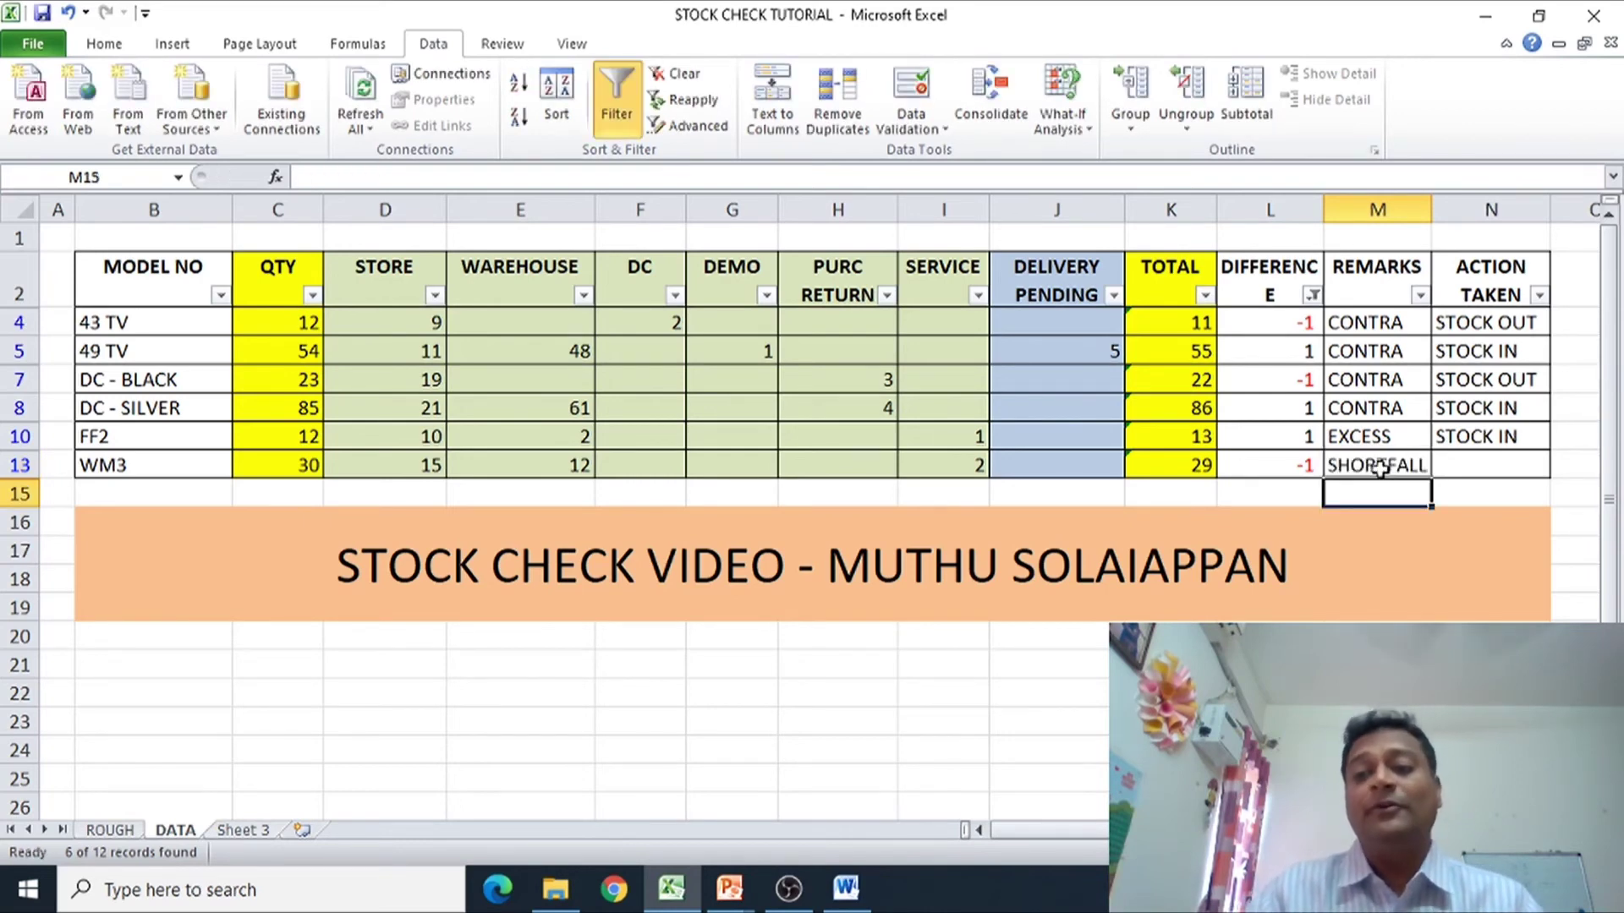
- Record the action taken for the WM3 row as STOCK OUT, in N13
left_click(1380, 469)
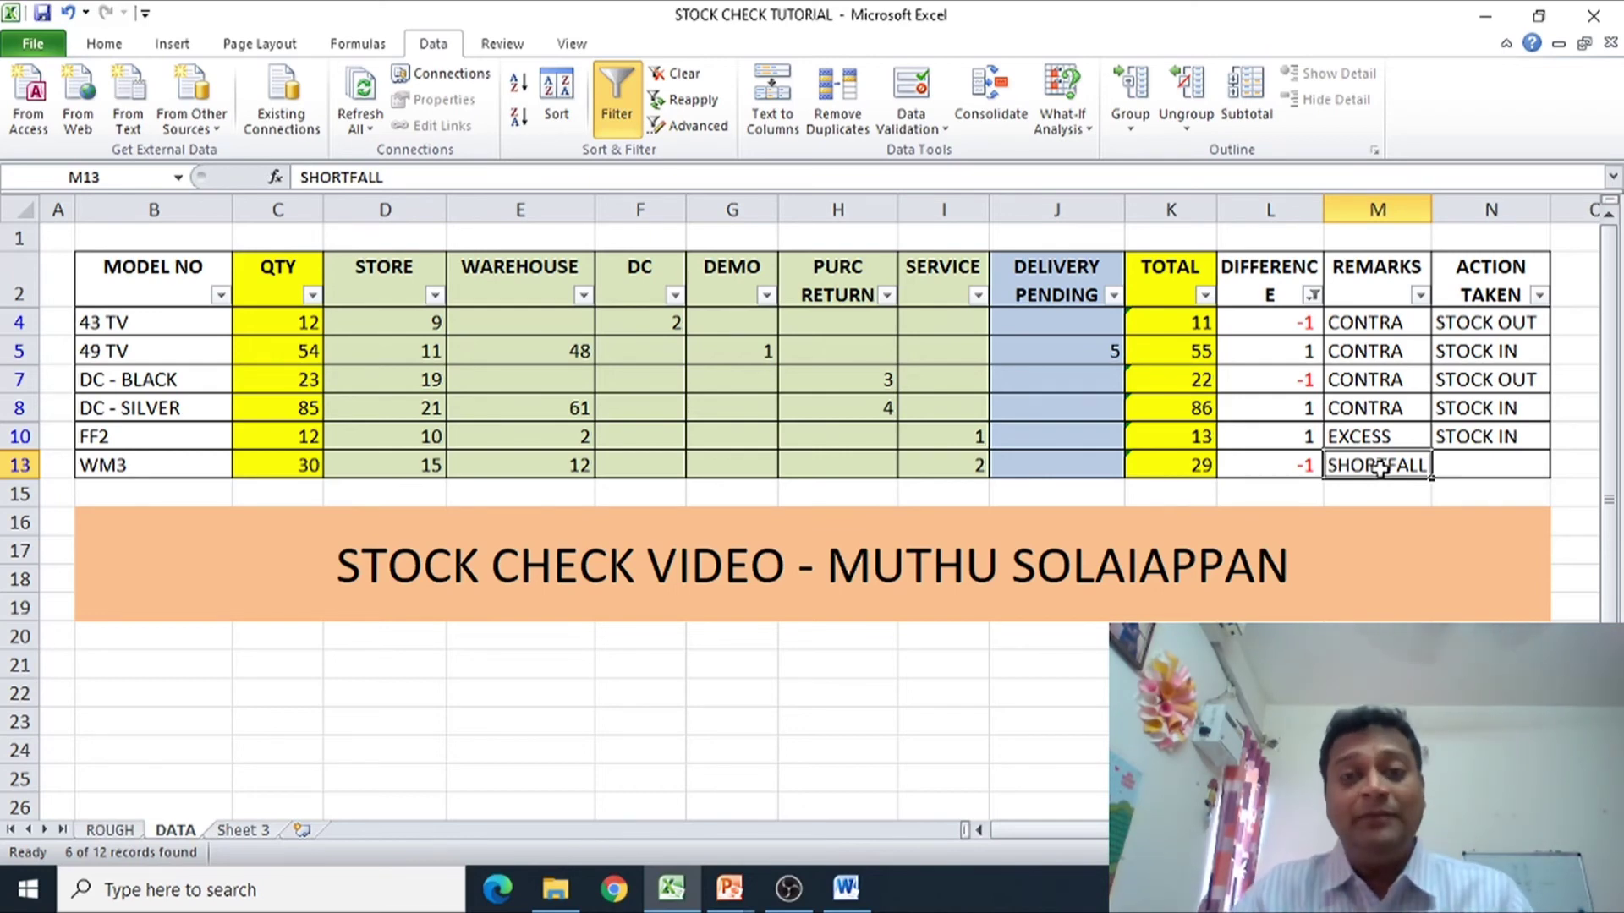
key("Tab")
type("STOCK O")
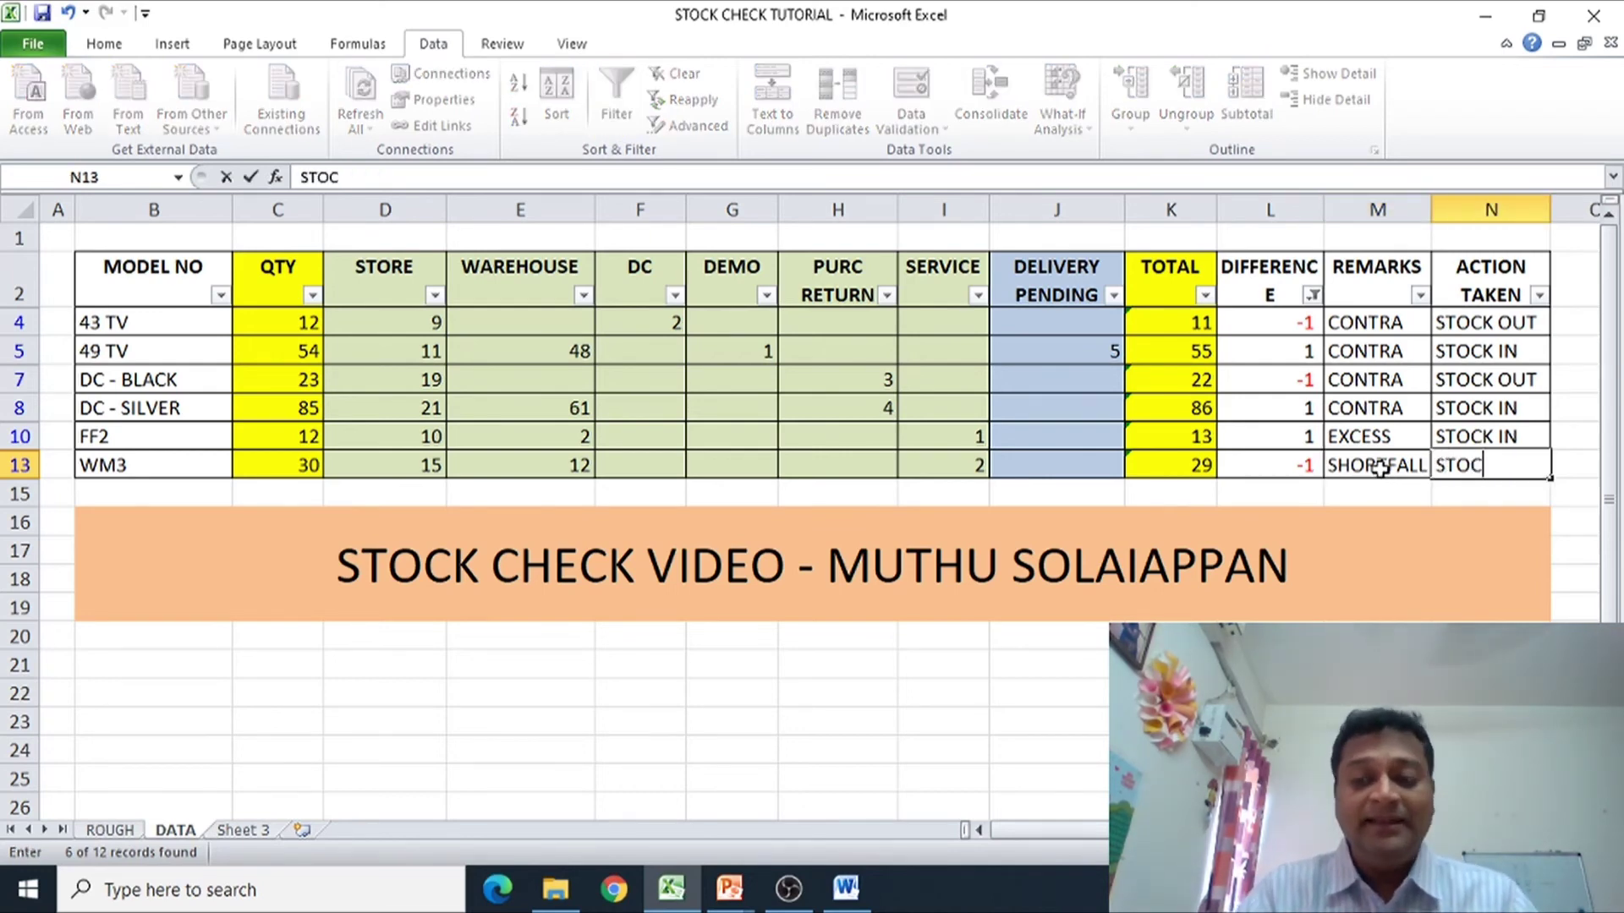
key("Return")
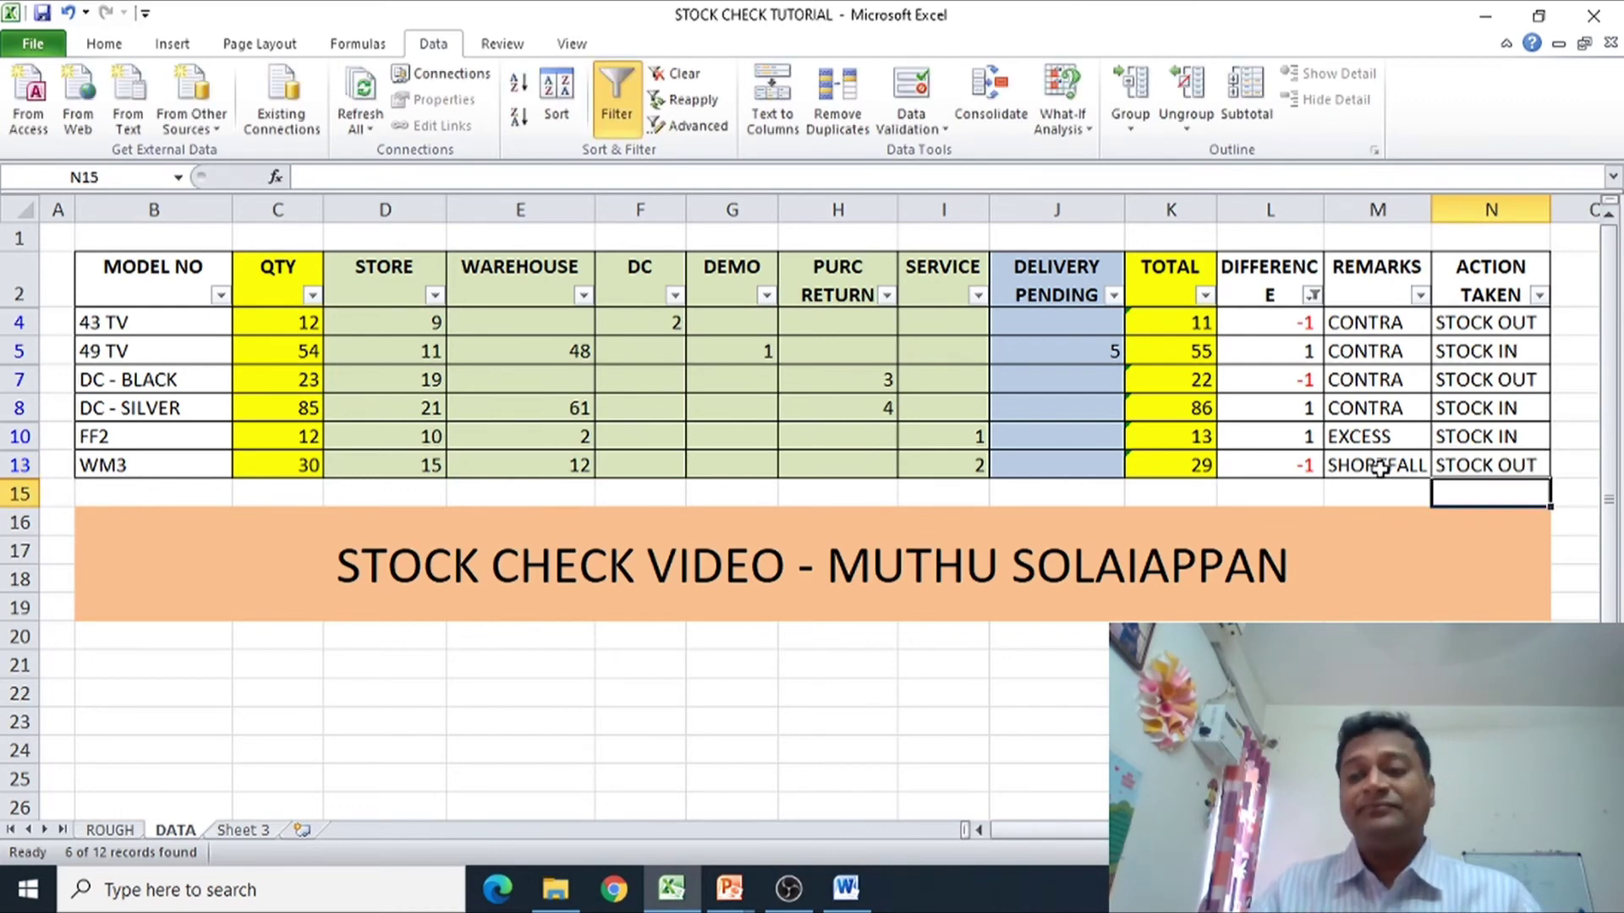
- Review the differences and remarks of the filtered models, from WM3 up to 43 TV and back down to DC - SILVER
key("Up")
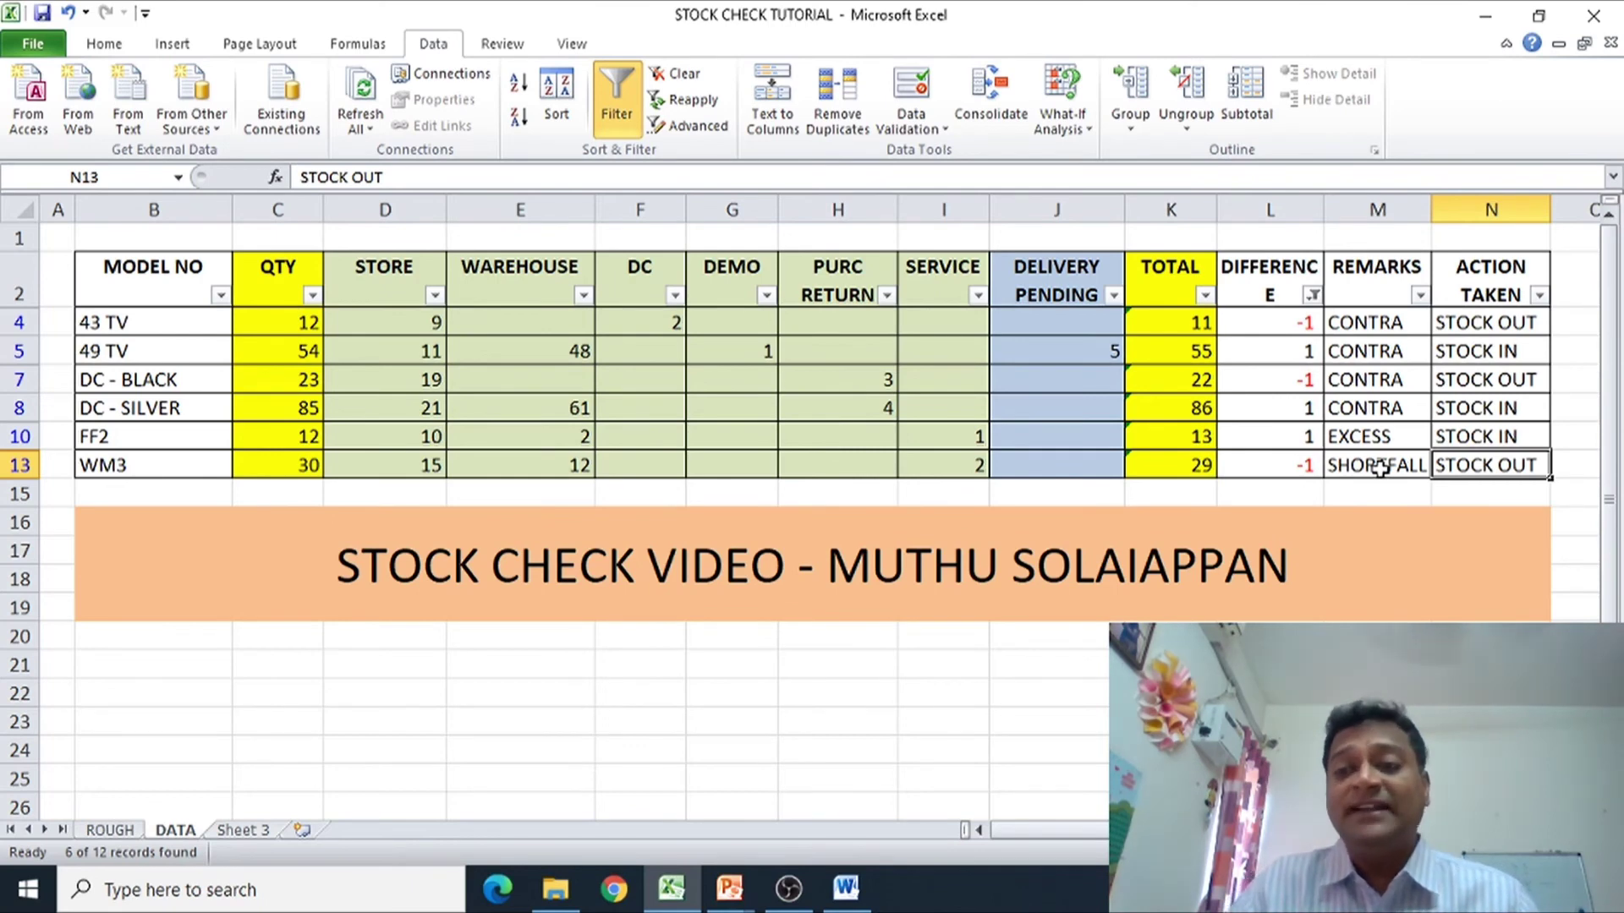
key("Left")
key("Left")
key("Up")
key("Up")
key("Up")
key("Right")
key("Up")
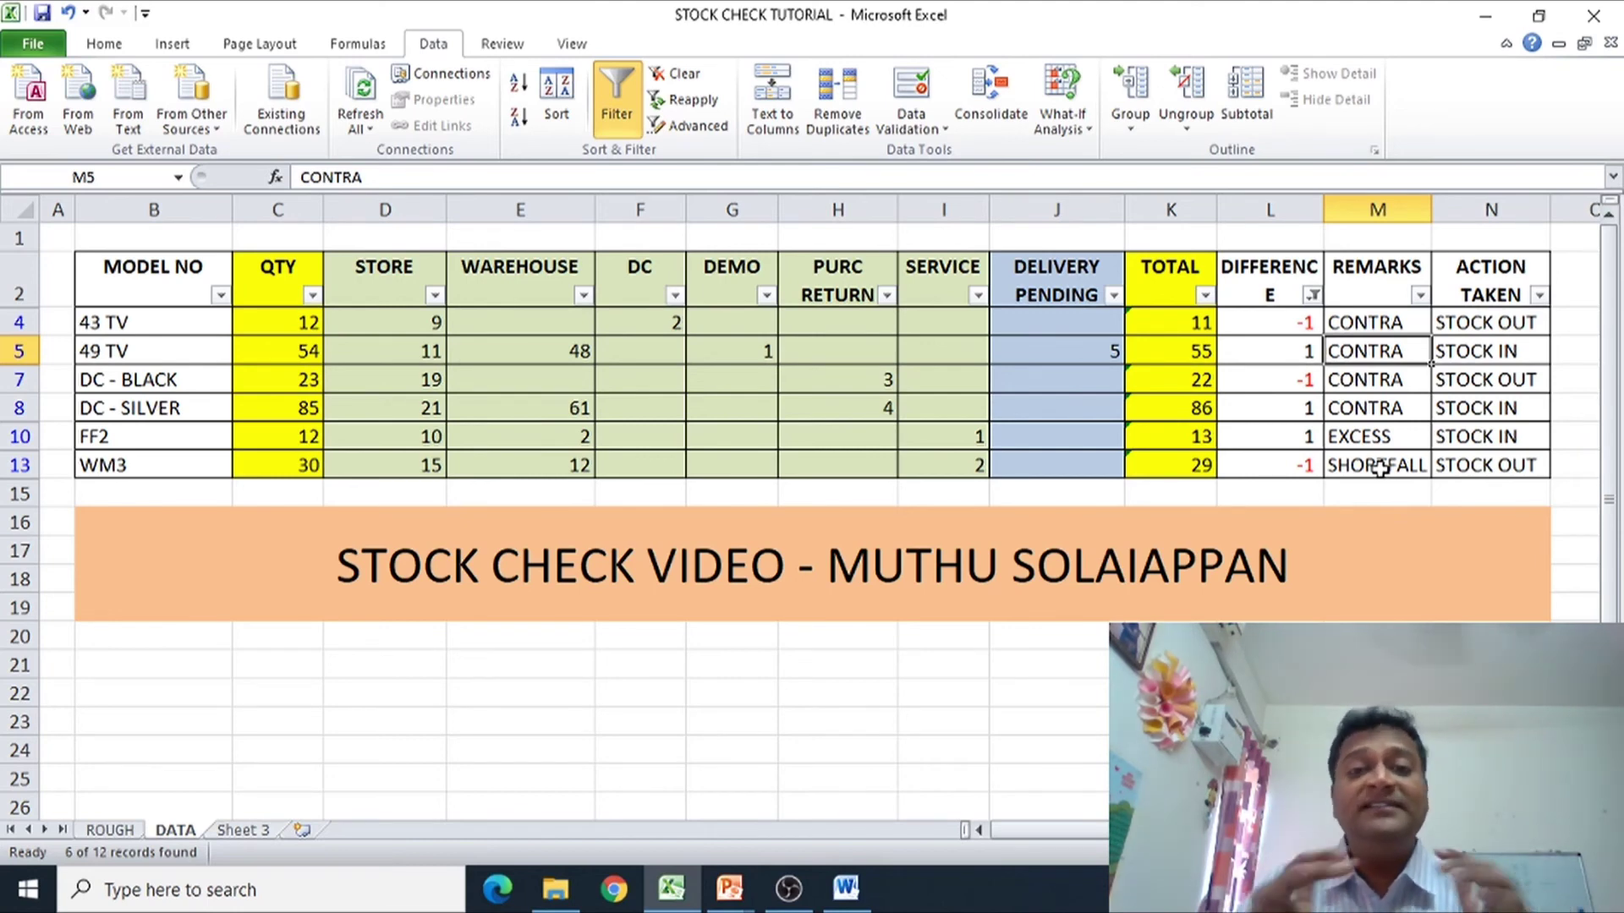
key("Left")
key("Up")
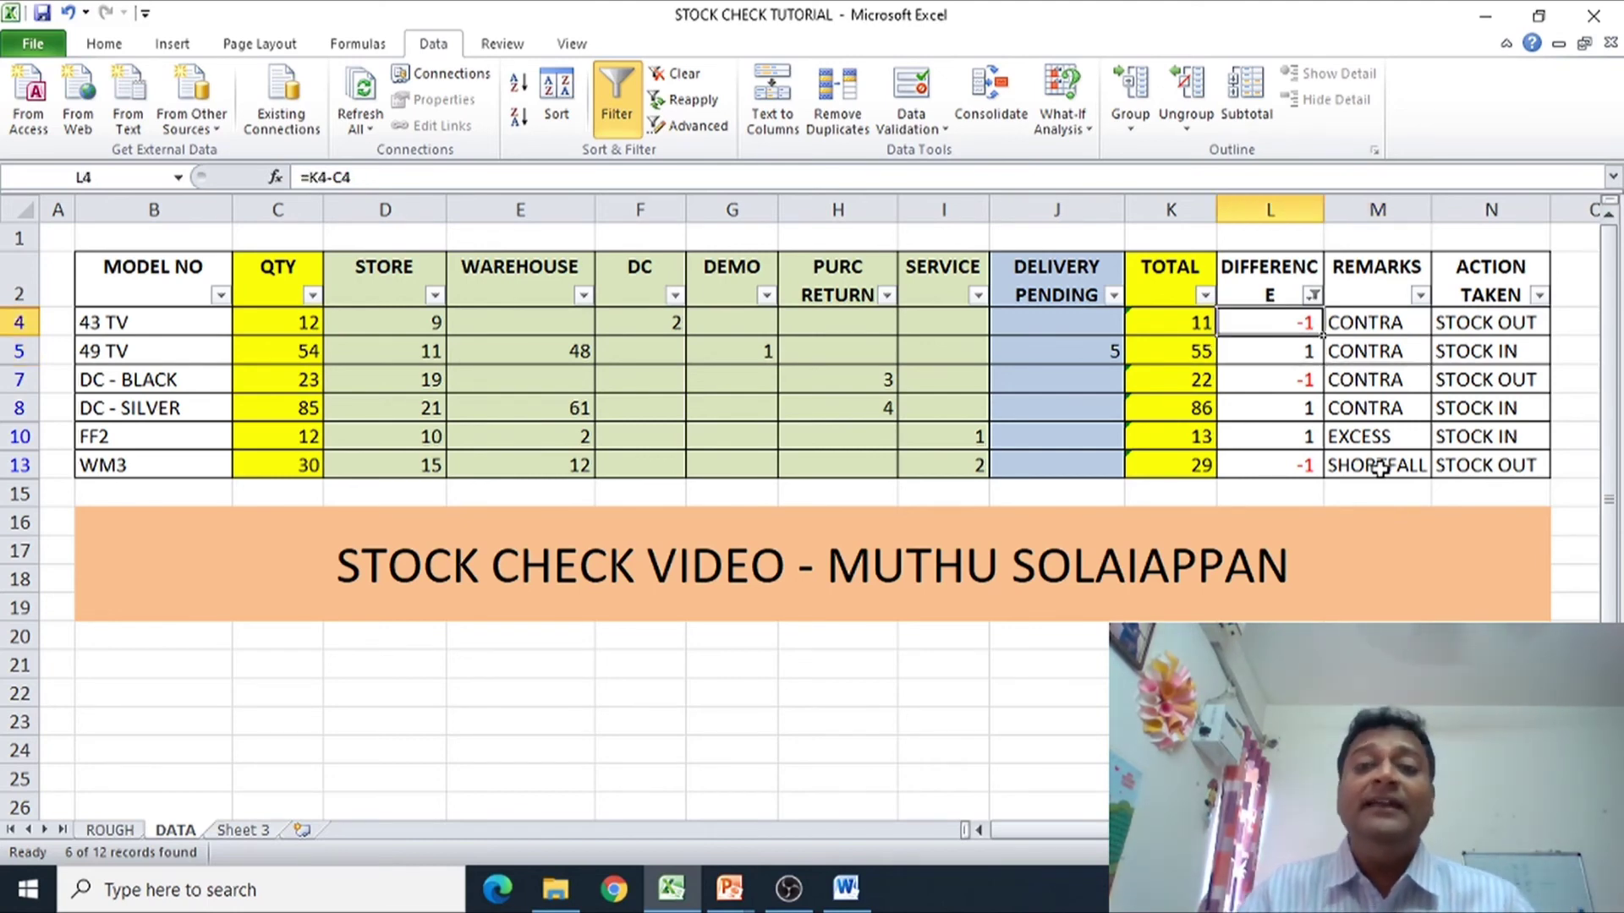
key("Down")
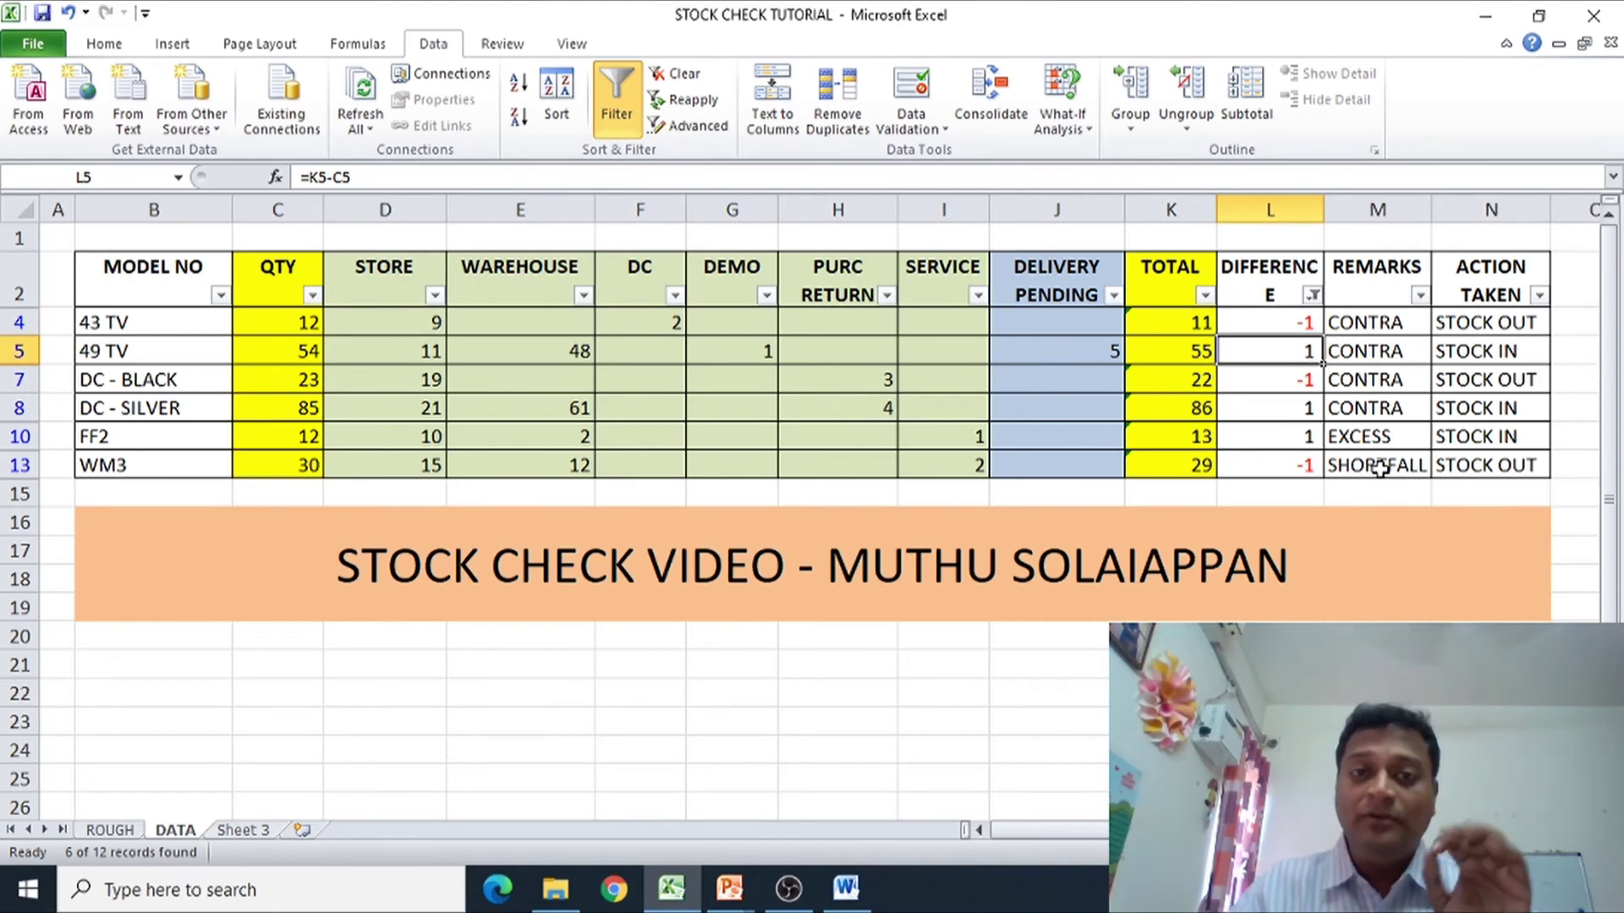
key("Down")
key("Down")
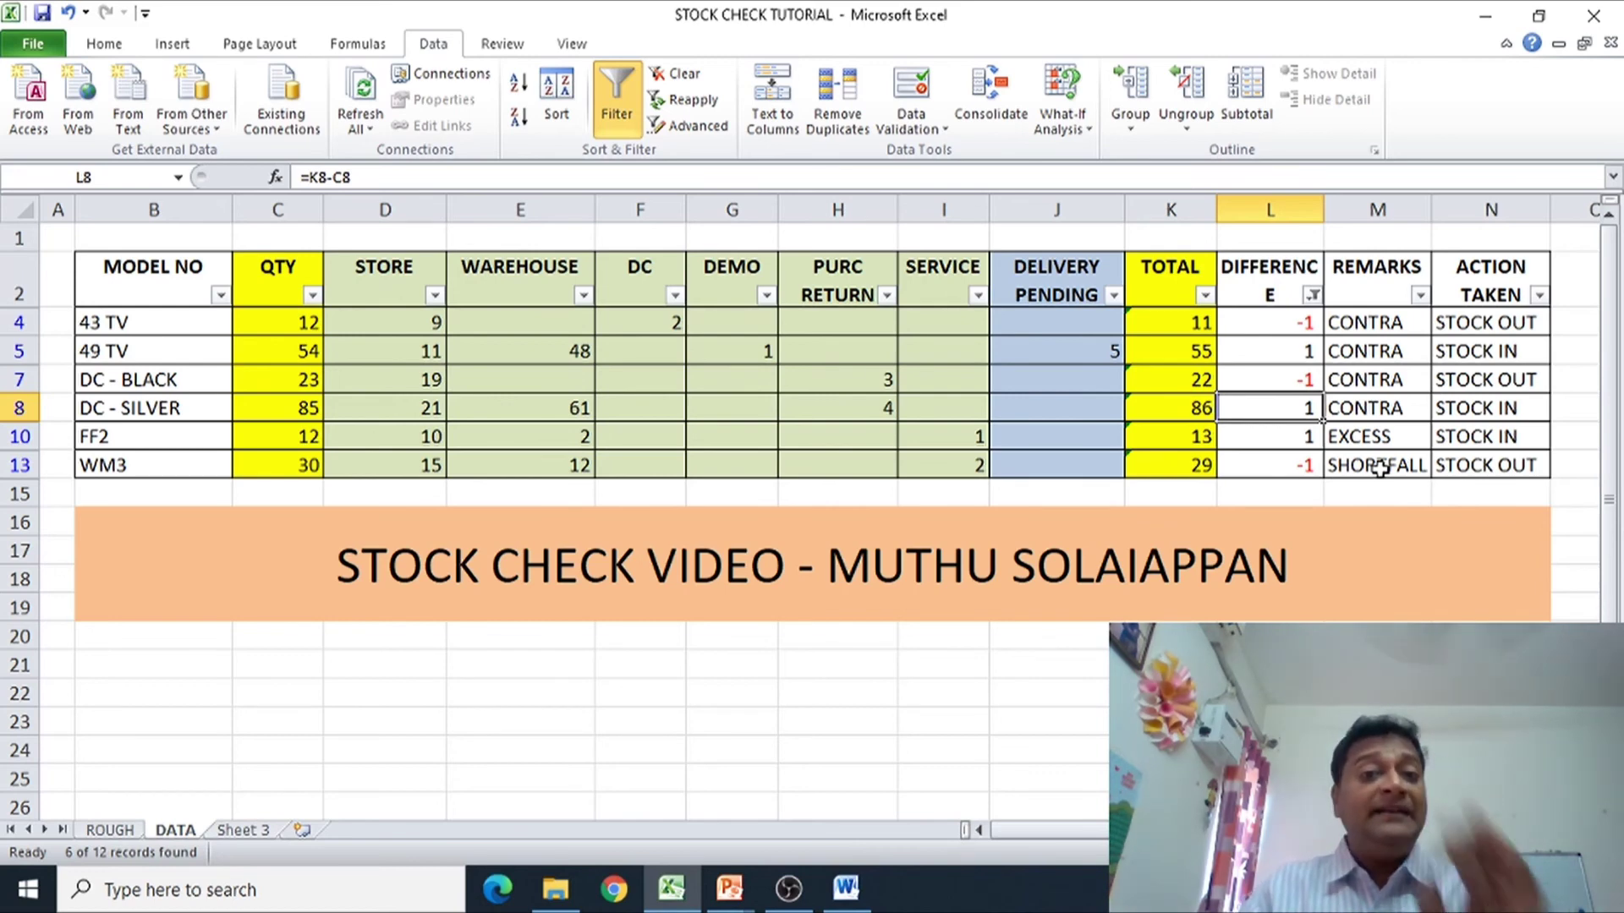
key("Left")
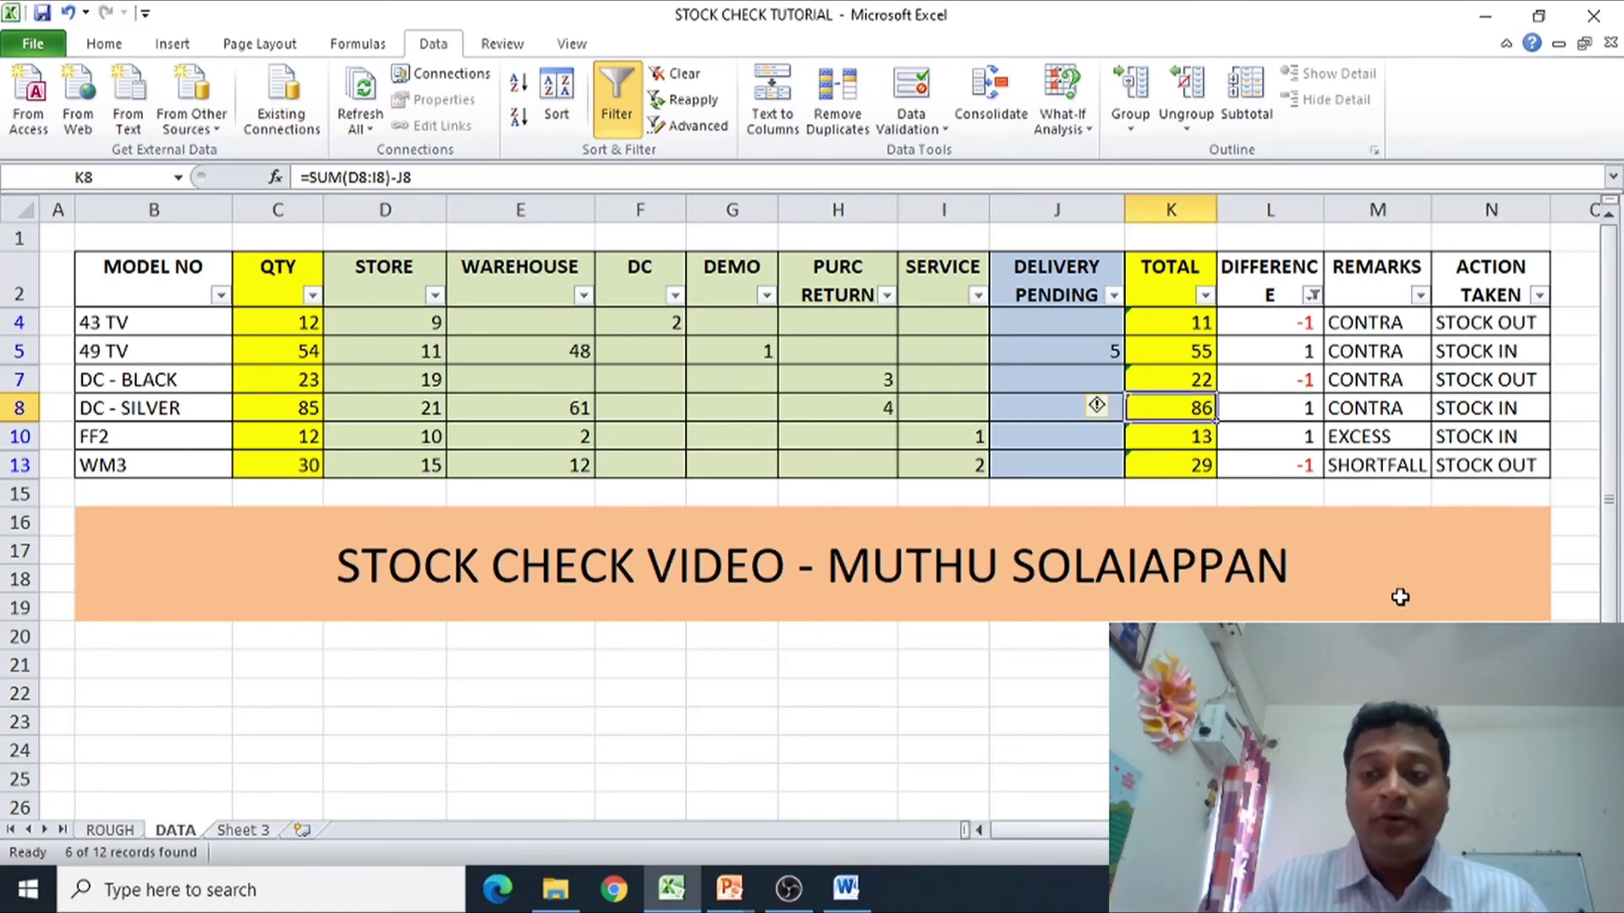
- Review the WAREHOUSE, DC, DEMO, PURC RETURN, SERVICE and DELIVERY PENDING columns by selecting their ranges across the filtered rows
left_click_drag(639, 264, 969, 469)
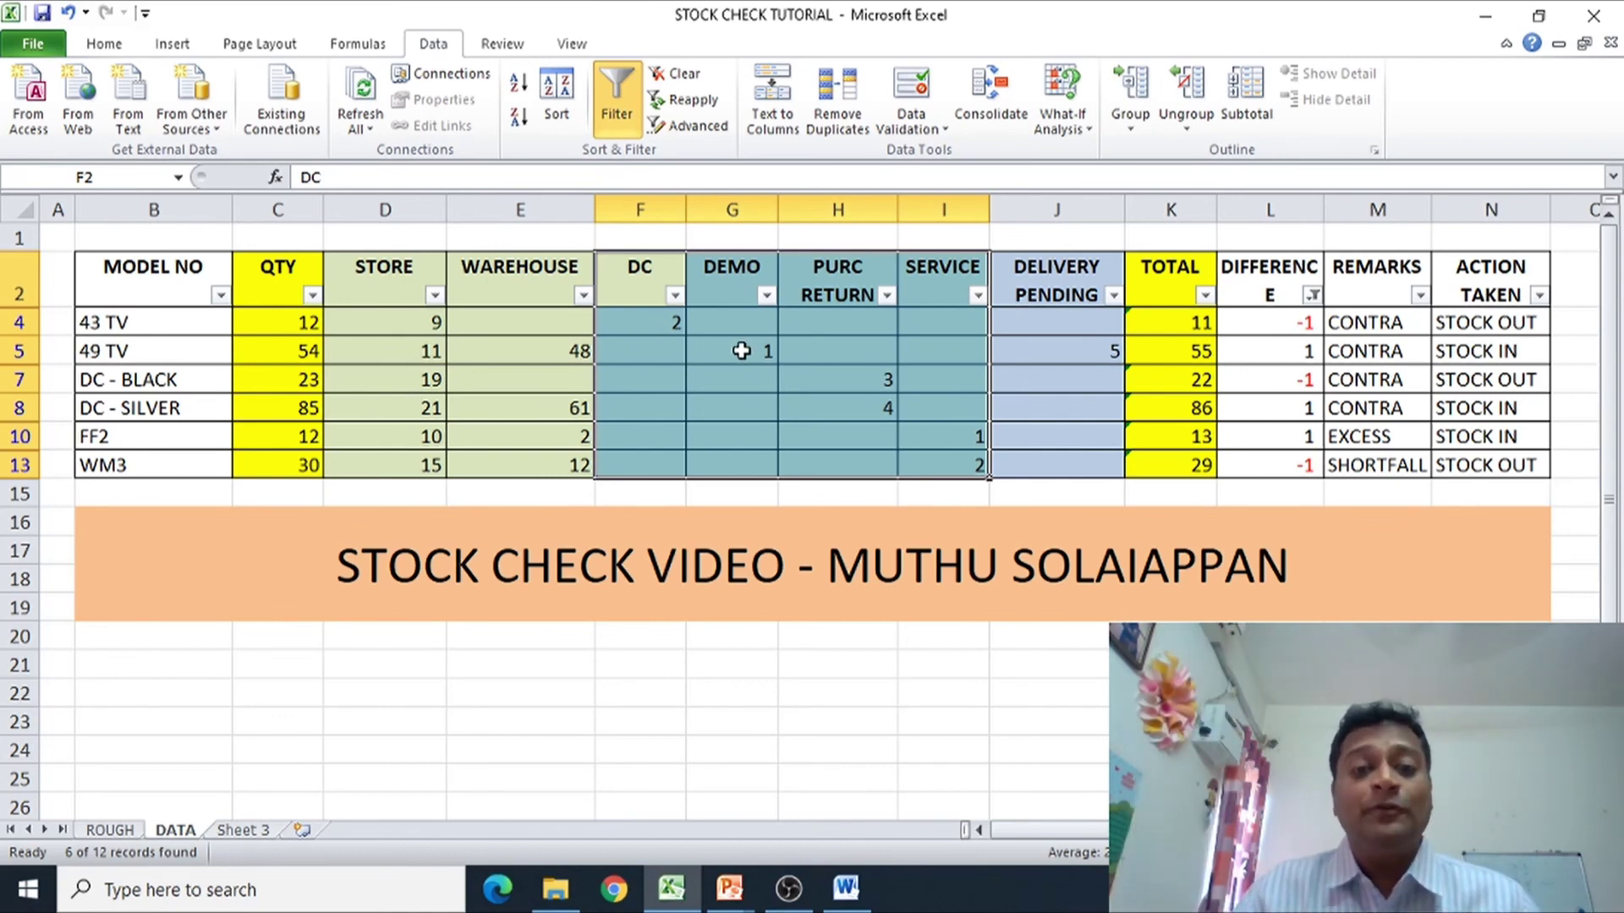
left_click_drag(717, 258, 761, 465)
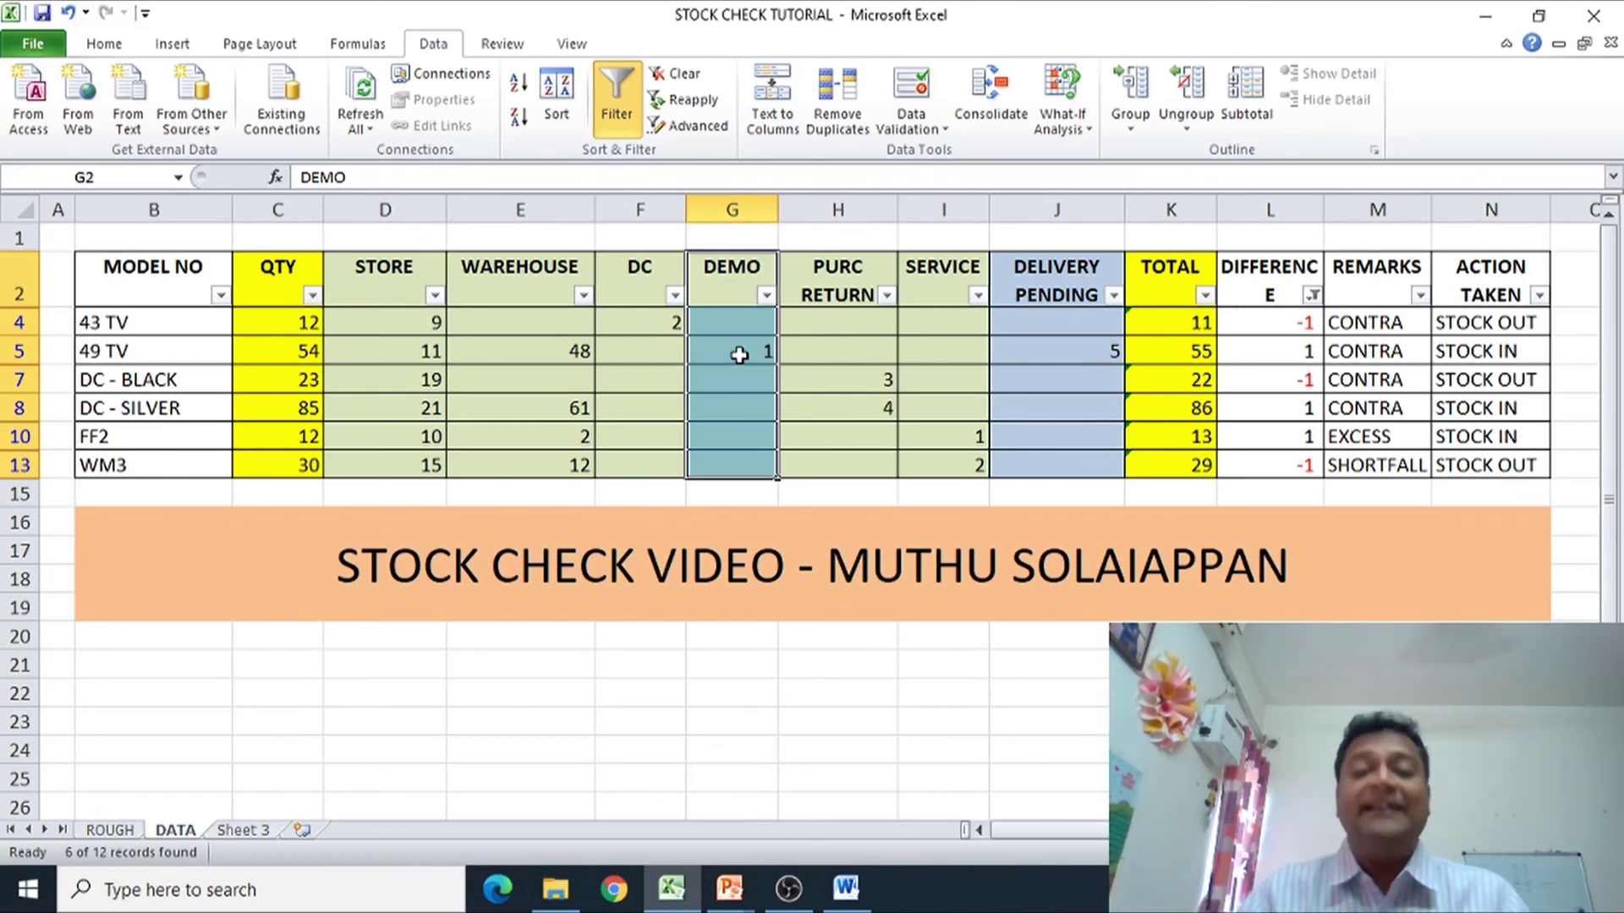
left_click_drag(837, 279, 851, 462)
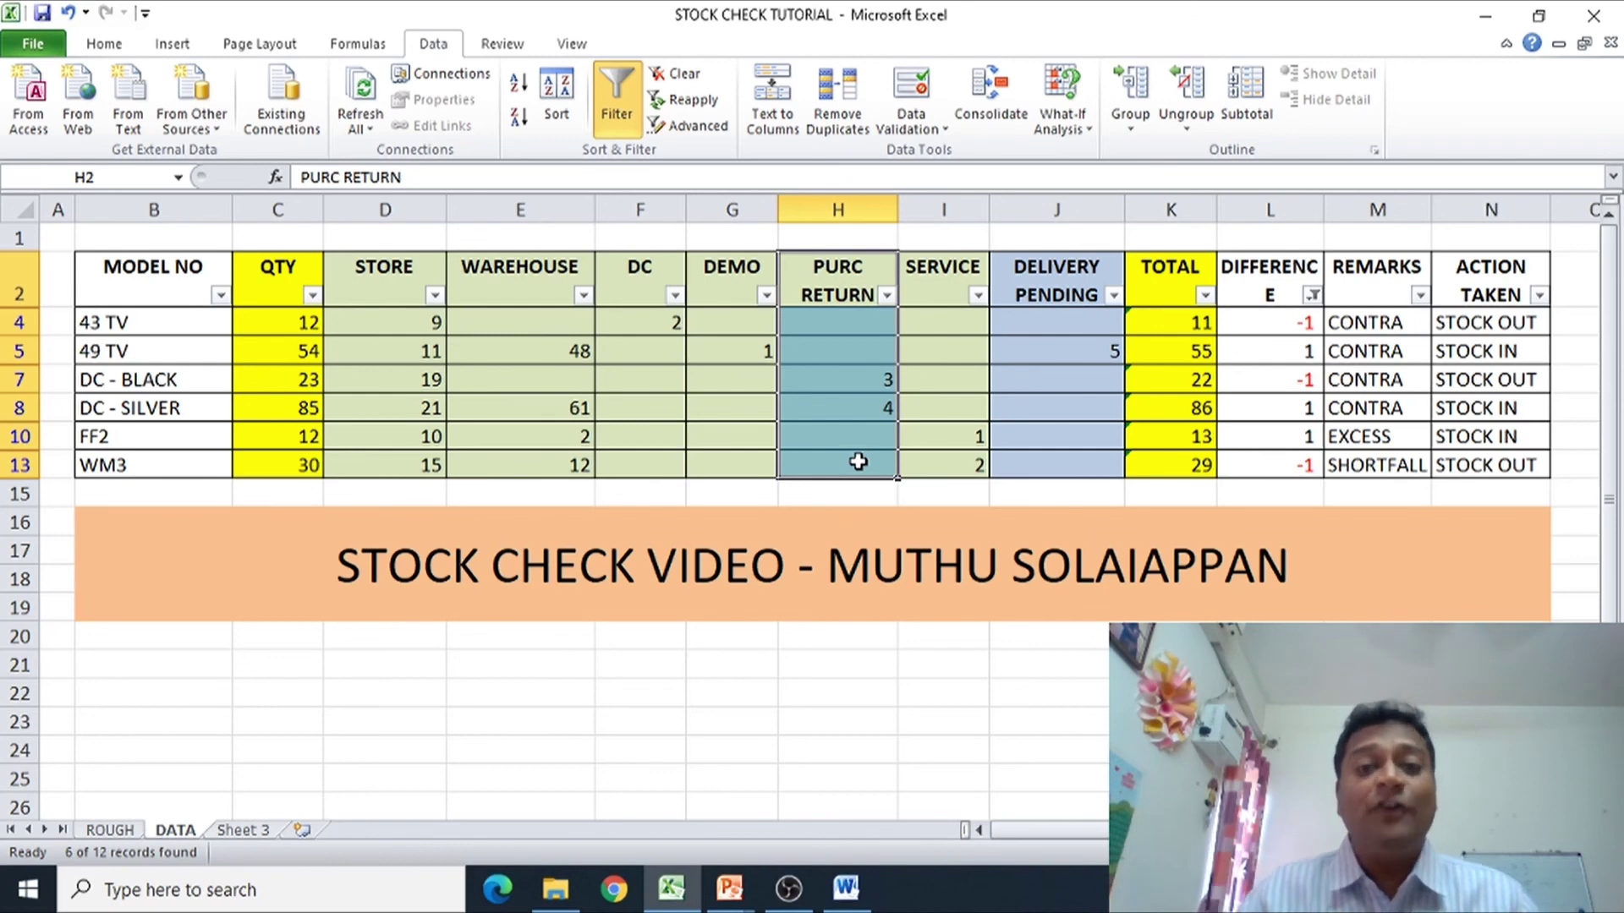
left_click_drag(958, 319, 950, 464)
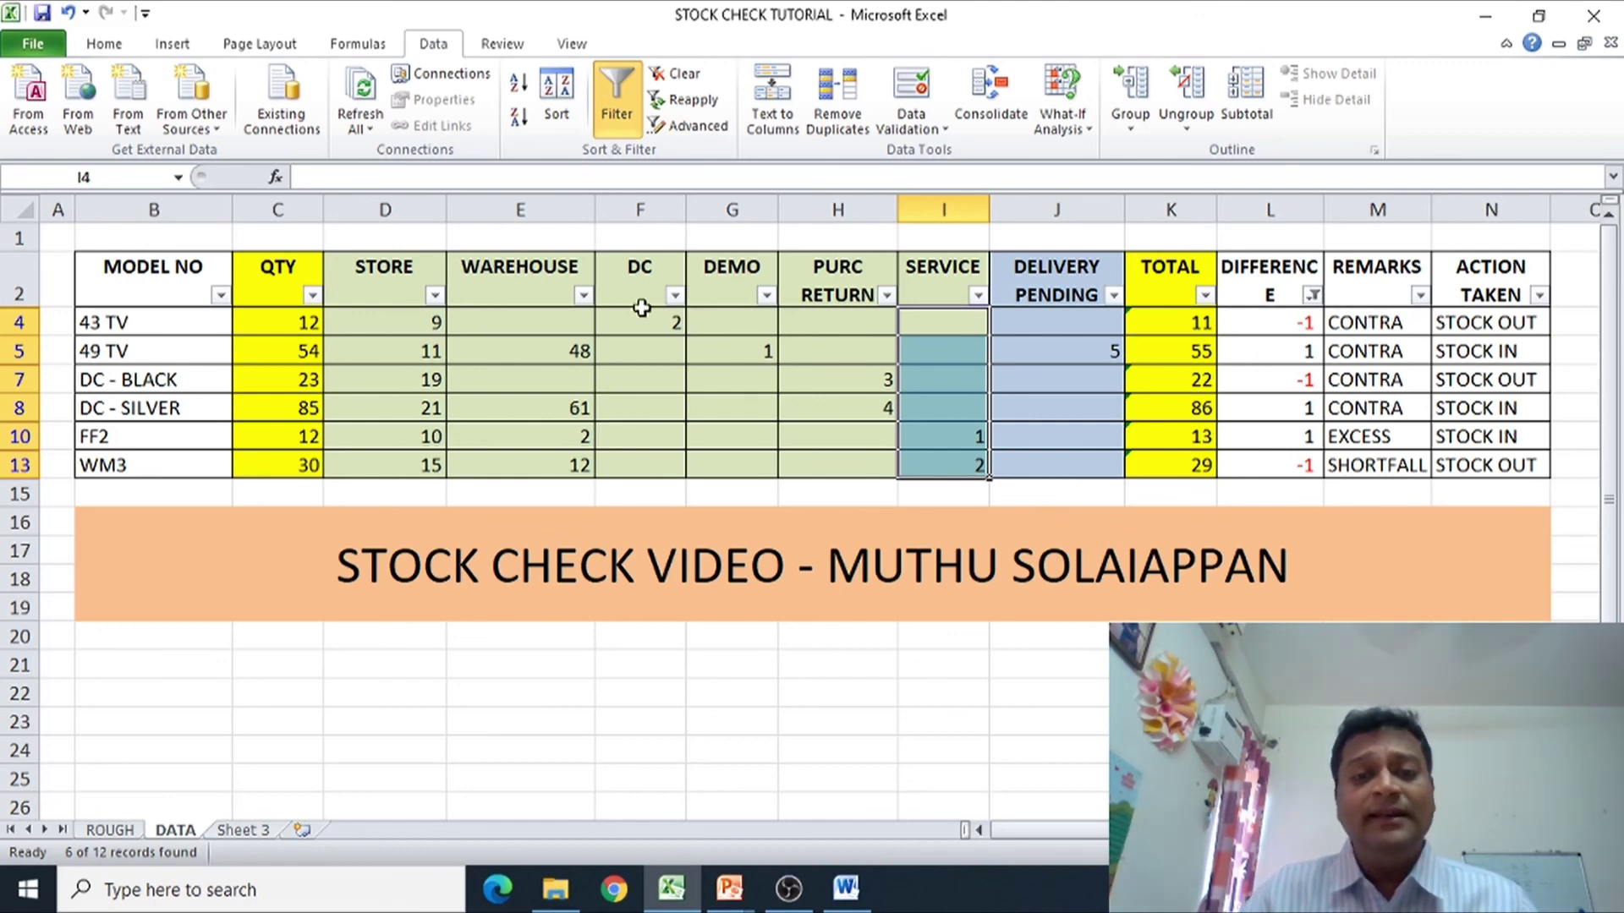
left_click(1058, 361)
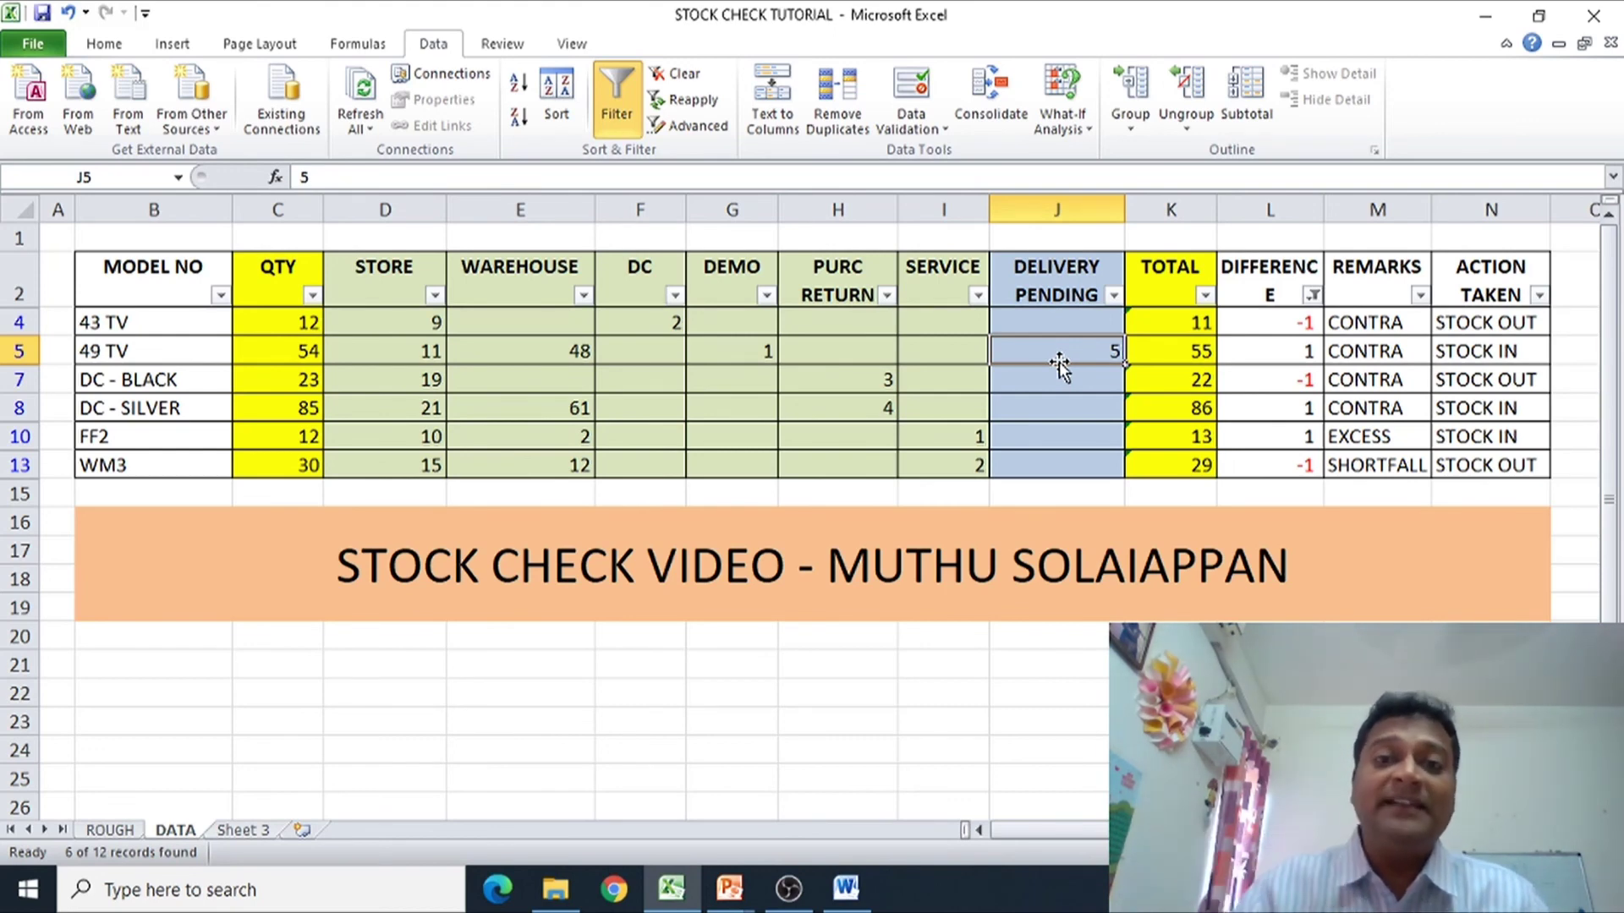
left_click_drag(505, 282, 1072, 468)
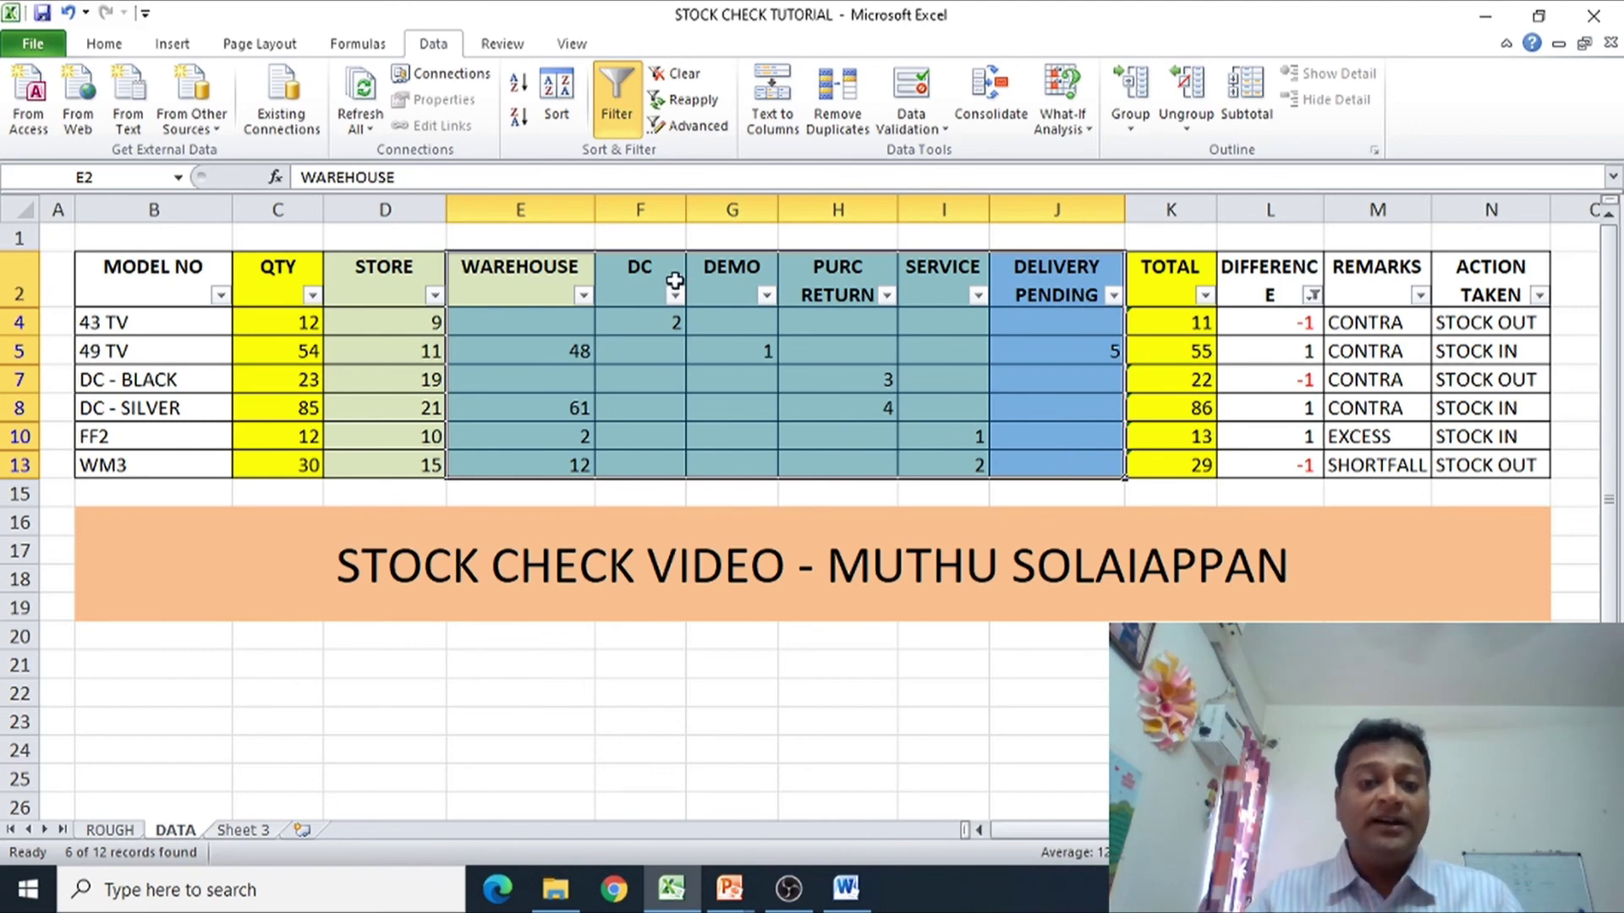
left_click_drag(674, 291, 1071, 460)
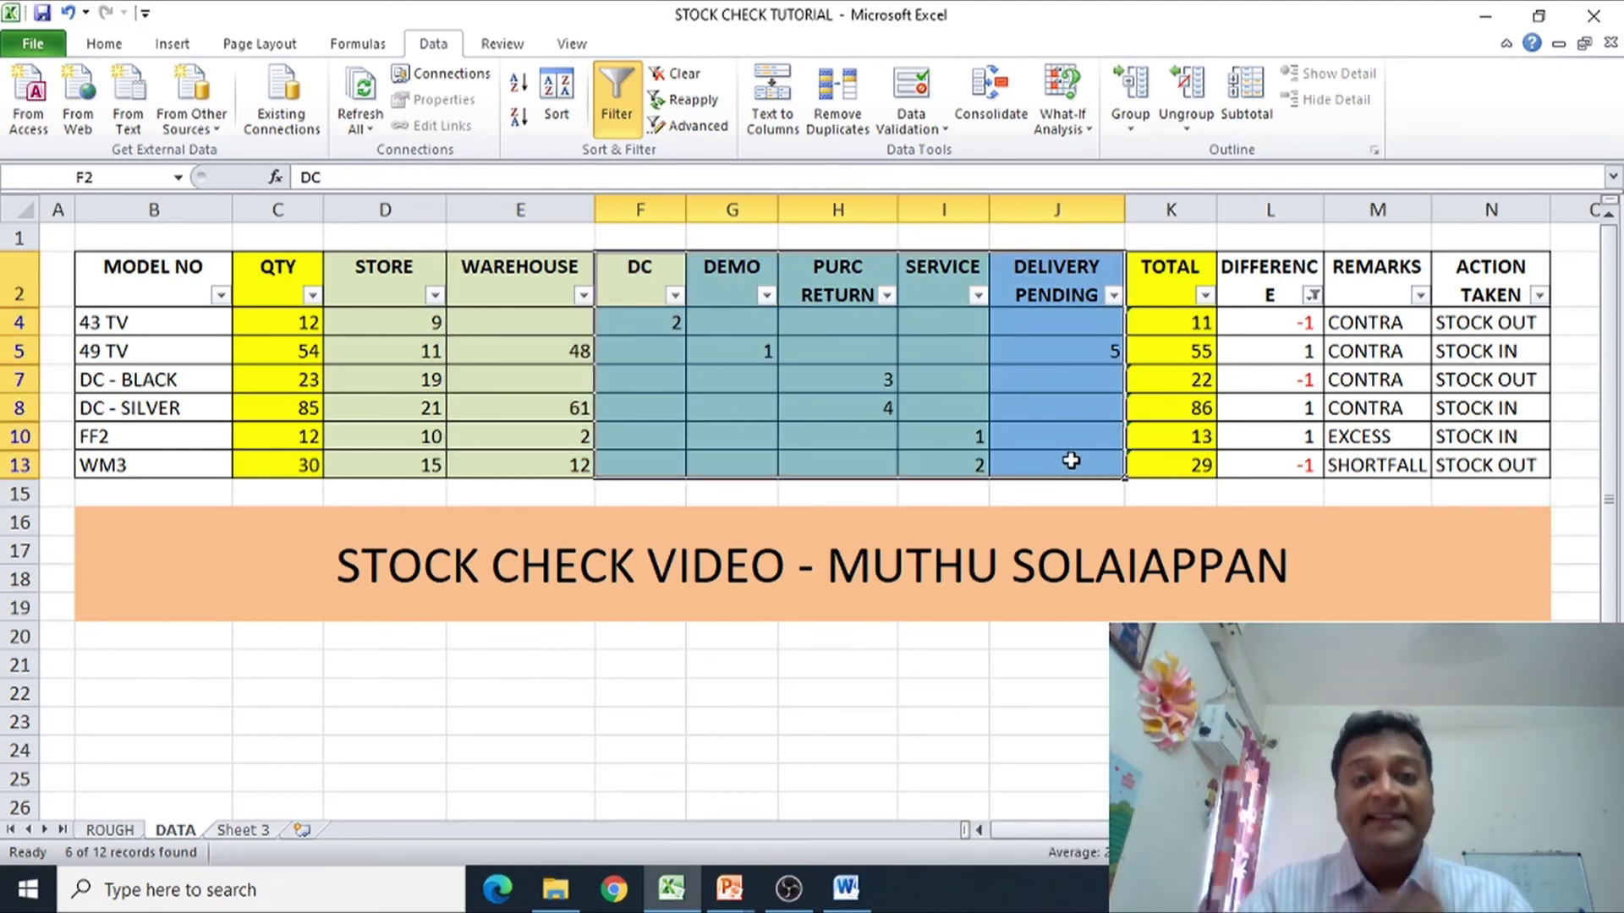